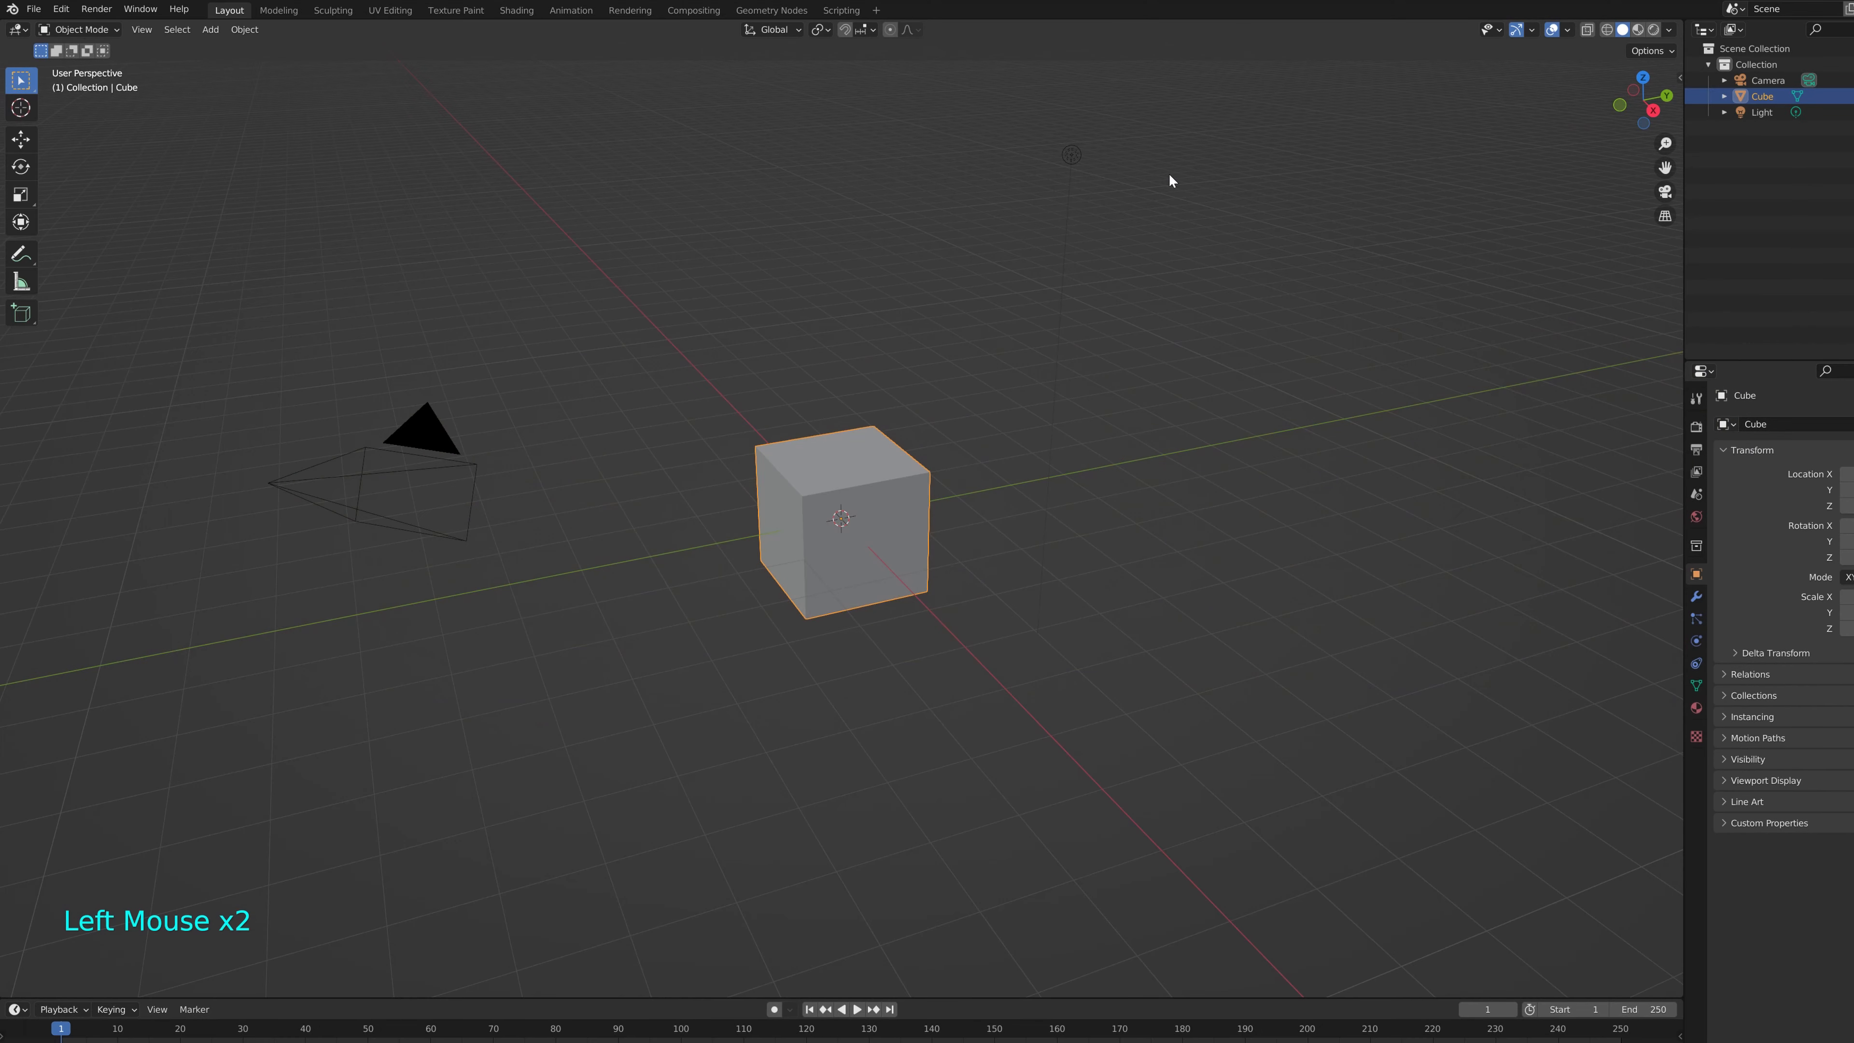
Delete the default cube and light, and add a text object to the scene.
left_click_drag(1129, 122, 764, 655)
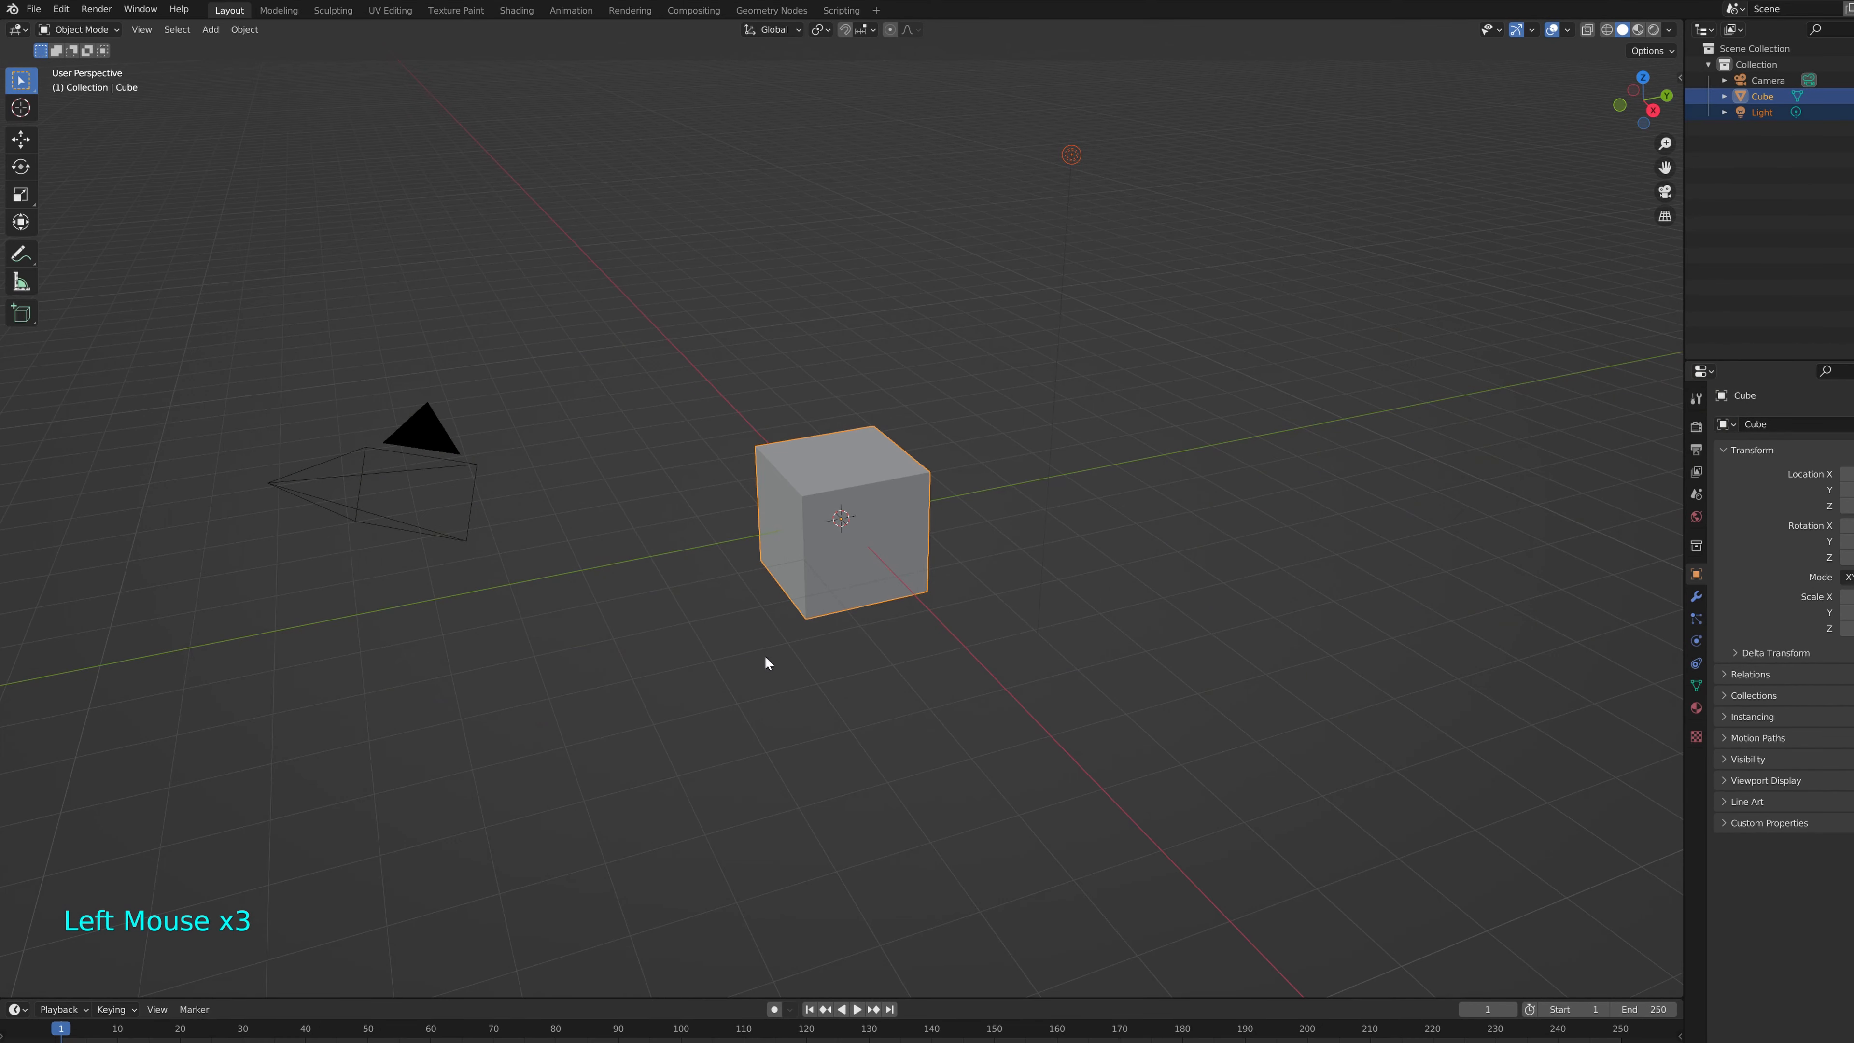
key("Delete")
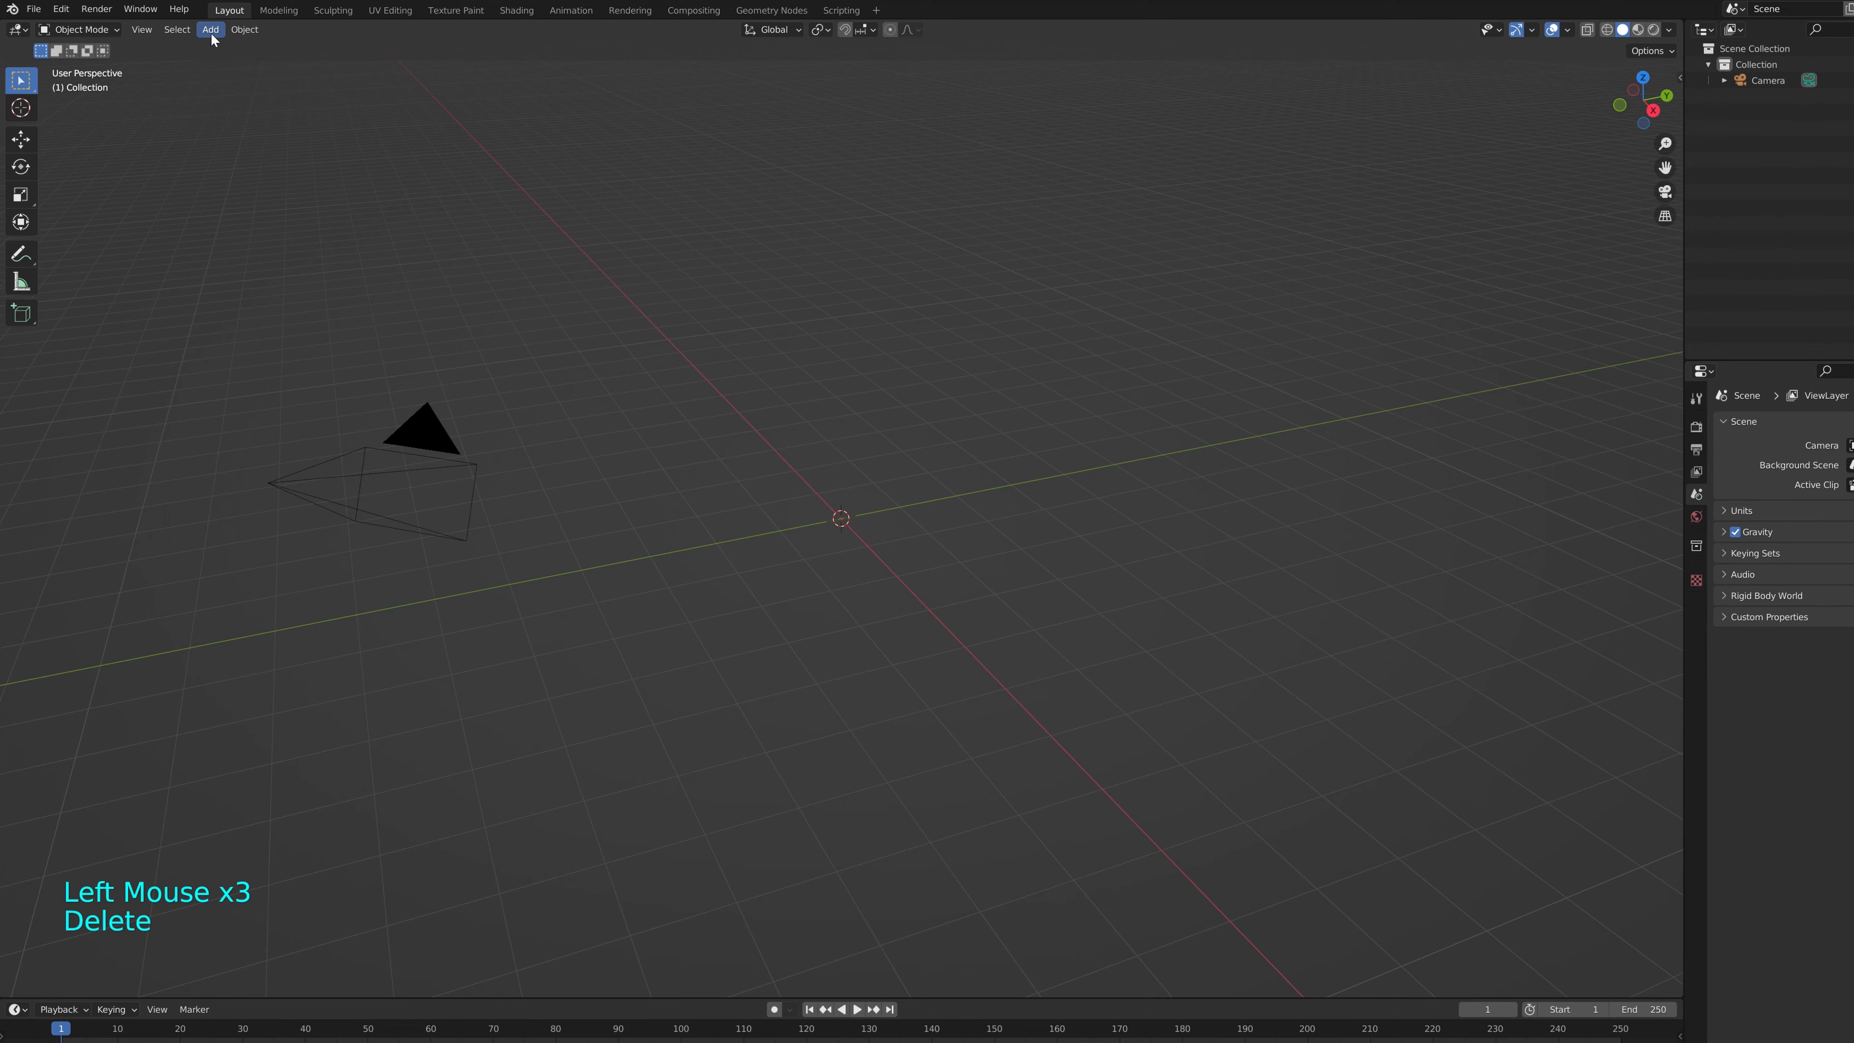
left_click(326, 153)
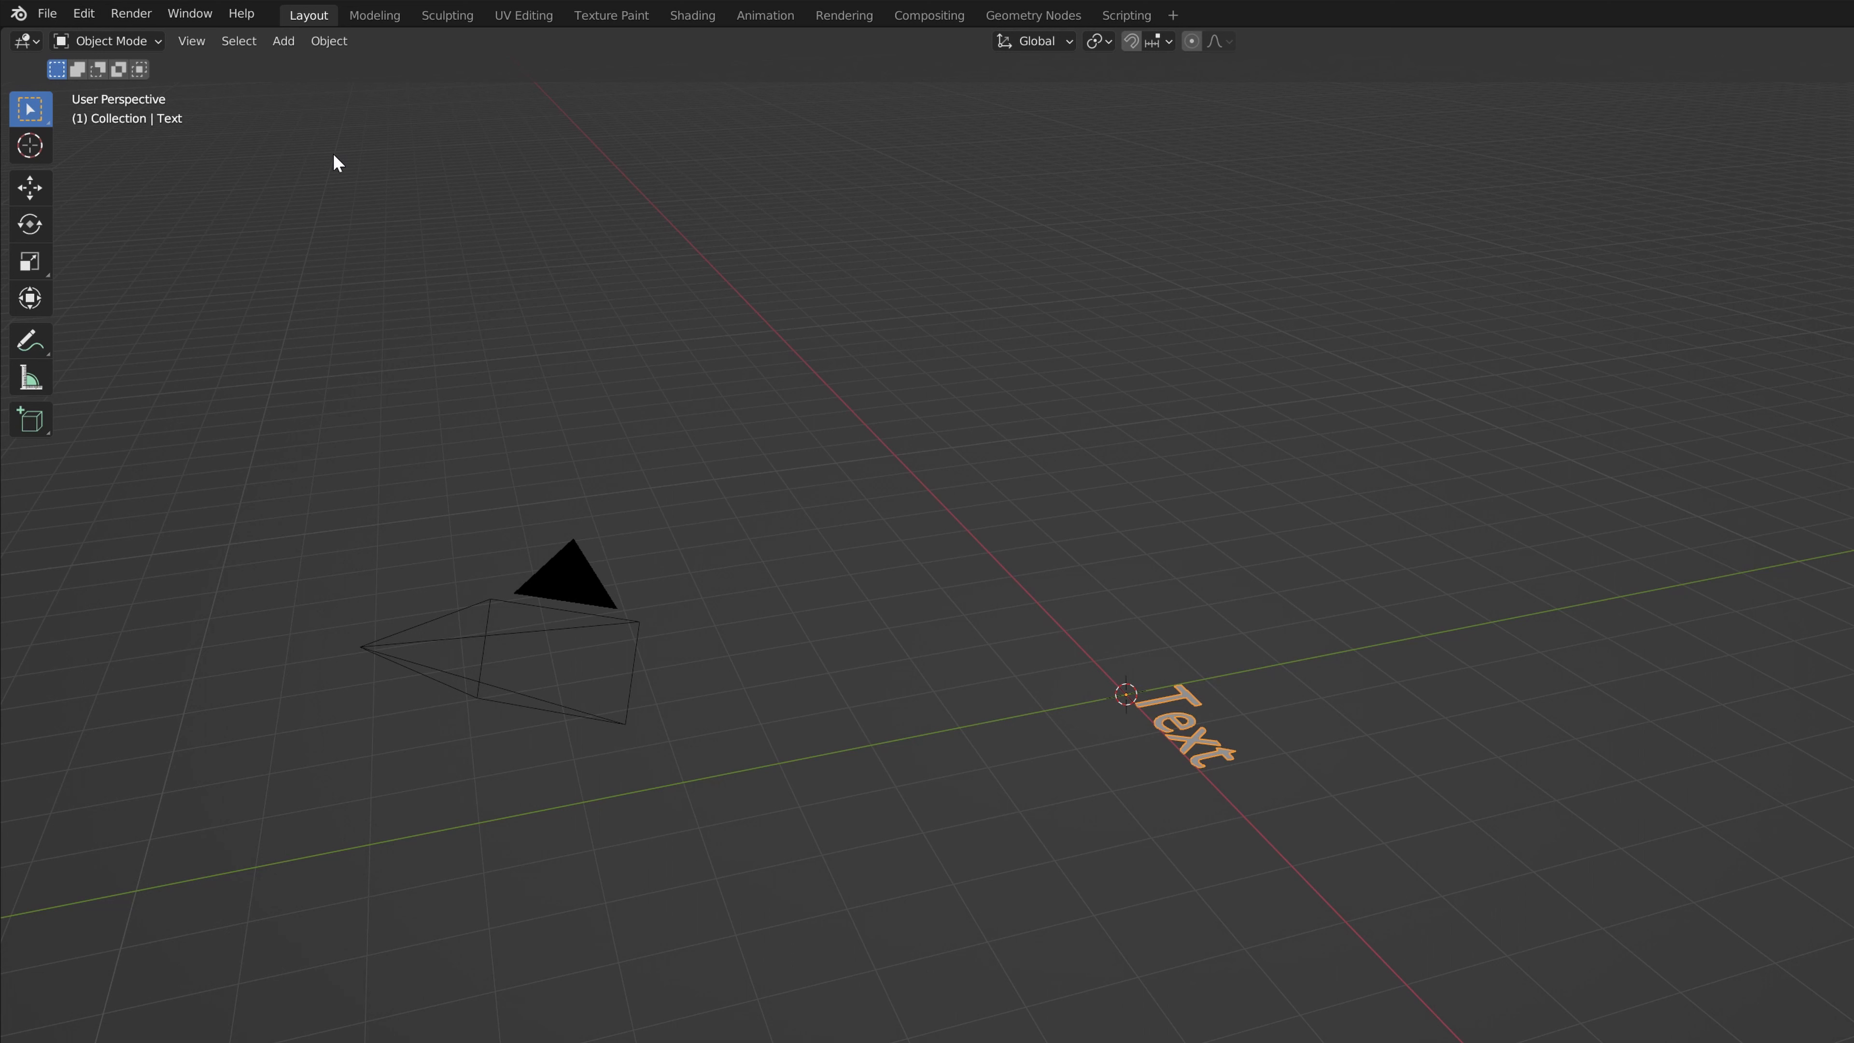
Replace the default wording of the text object with BlenderBlitz.
key("Tab")
key("BackSpace")
key("BackSpace")
key("BackSpace")
key("BackSpace")
type("Bl")
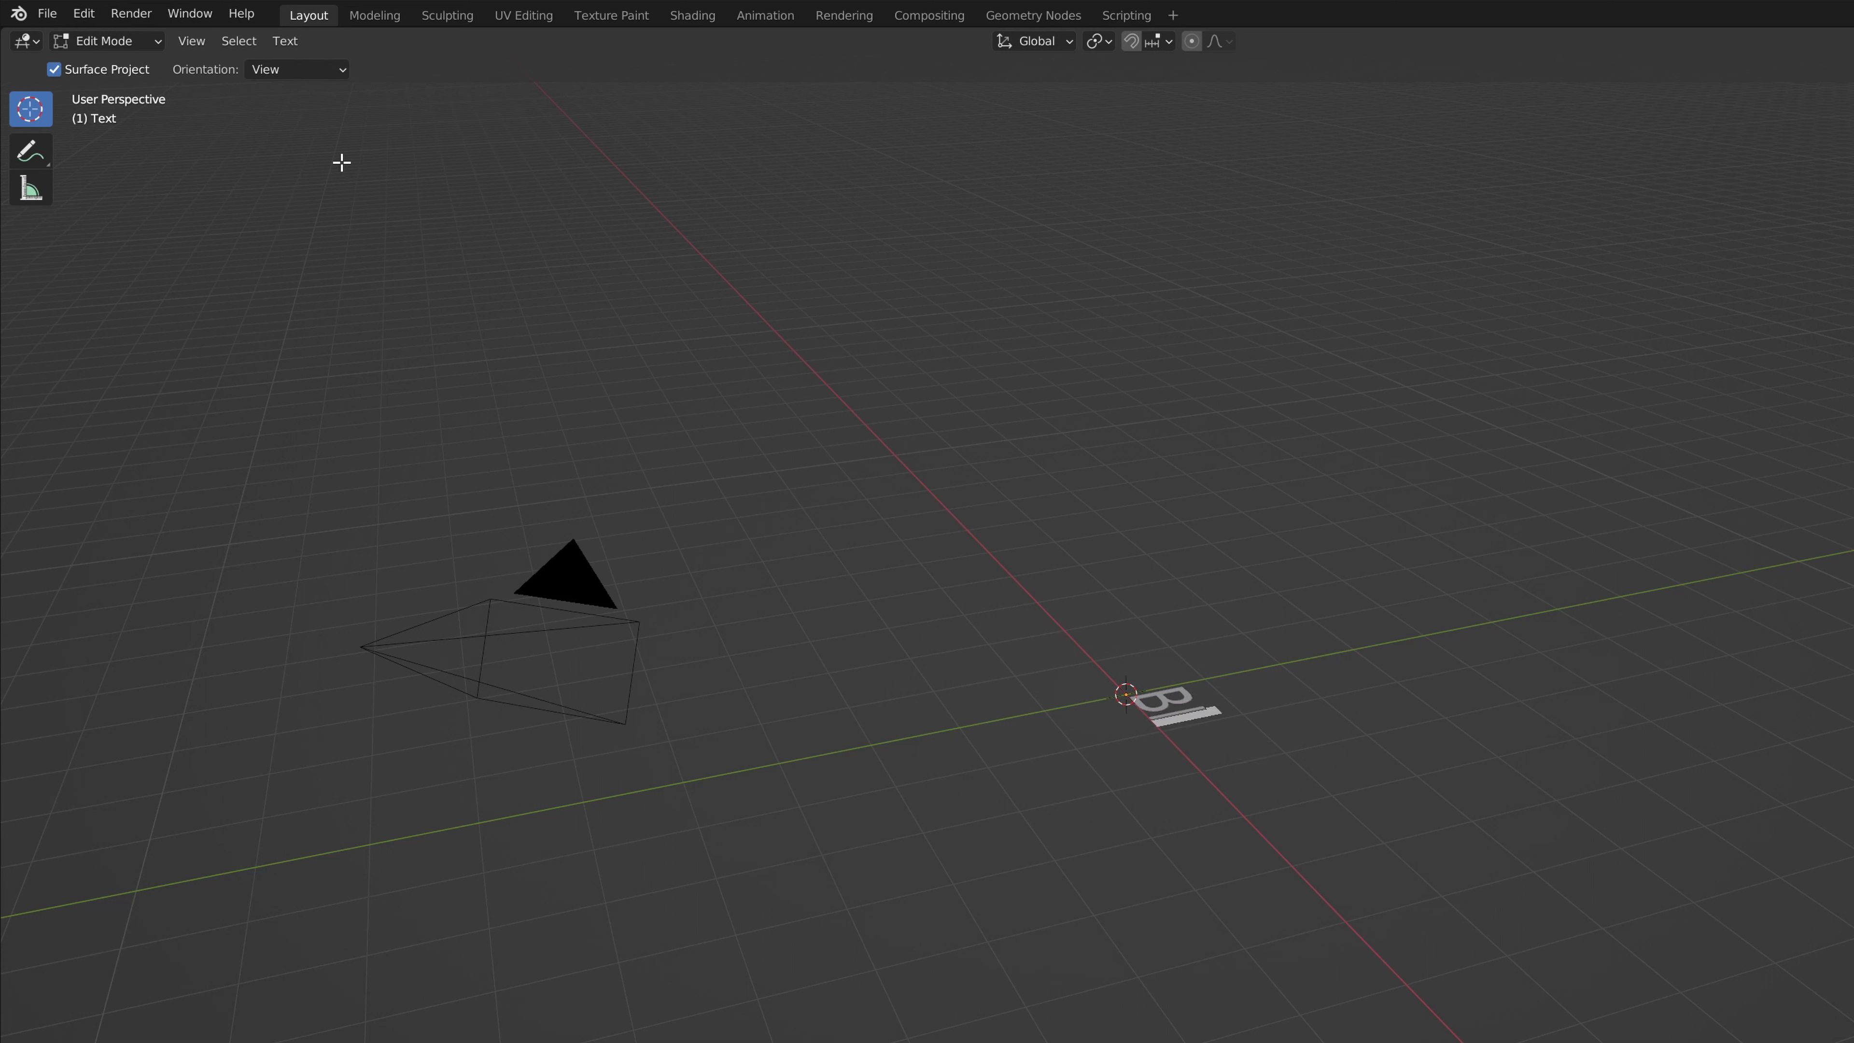
type("enderBlitz")
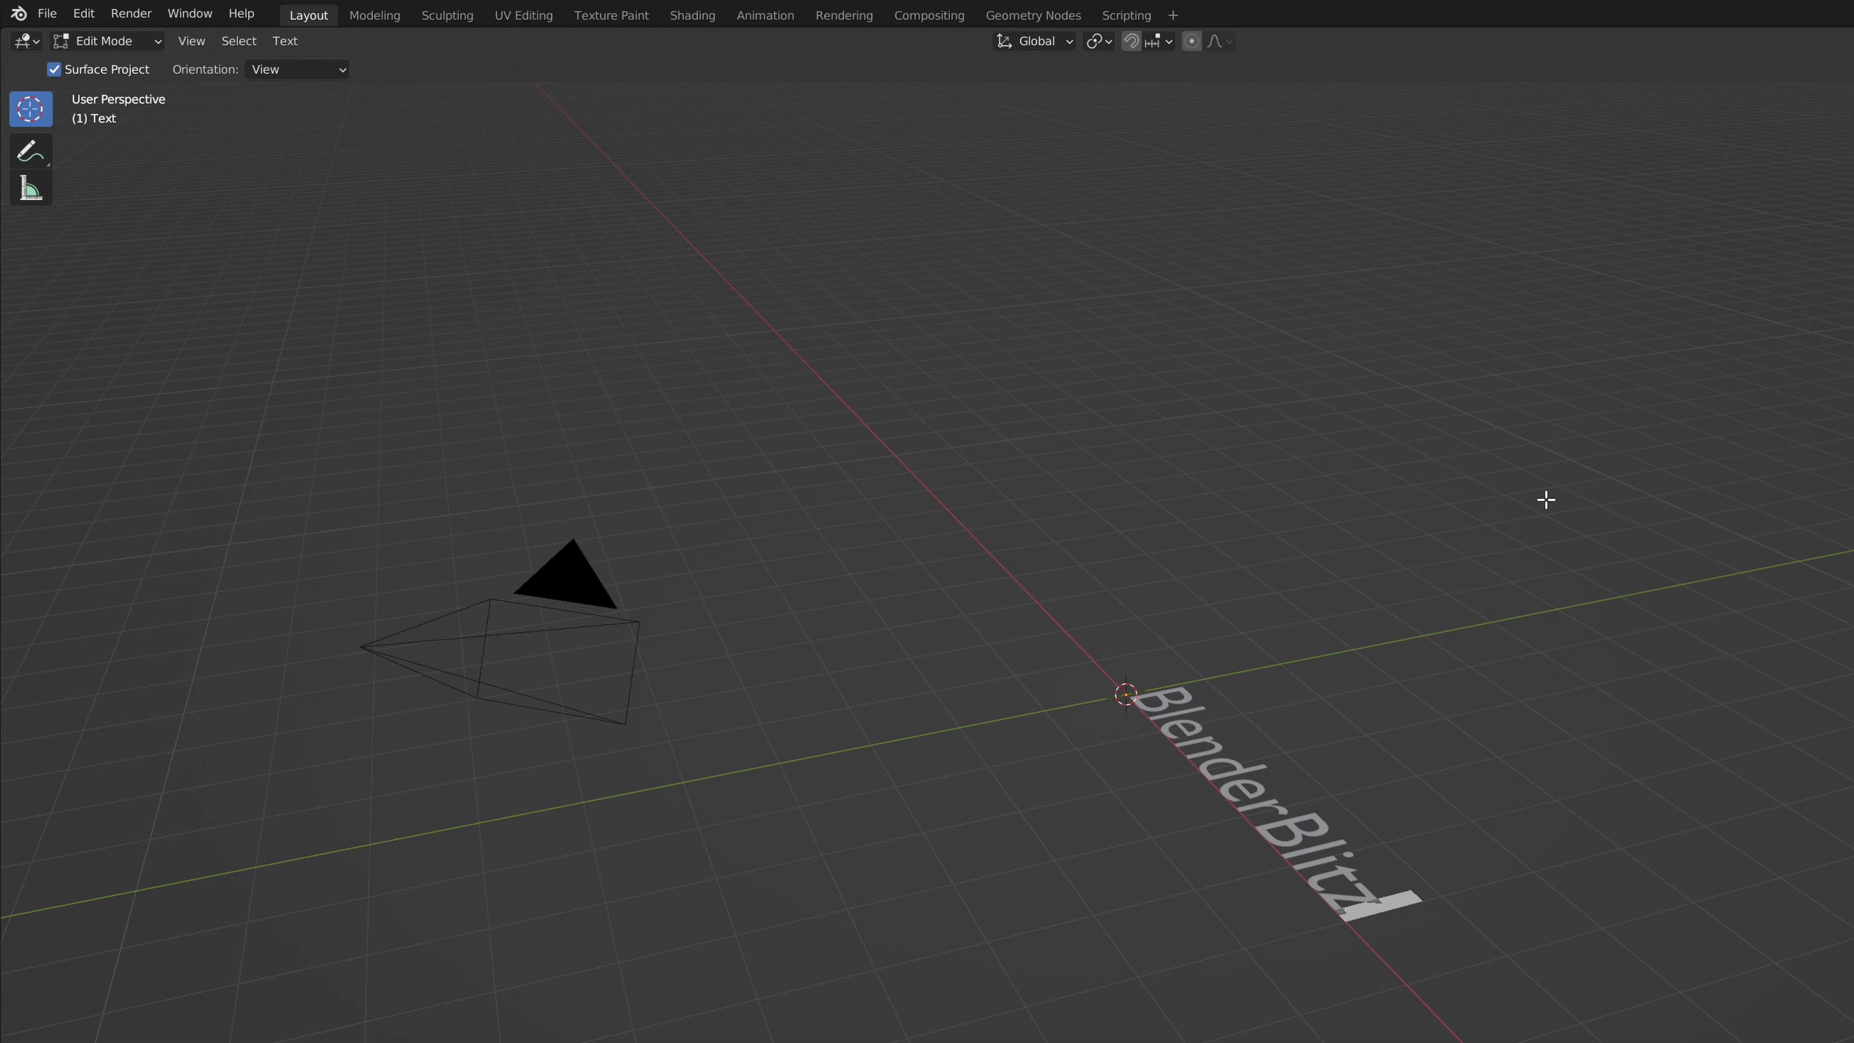
key("Tab")
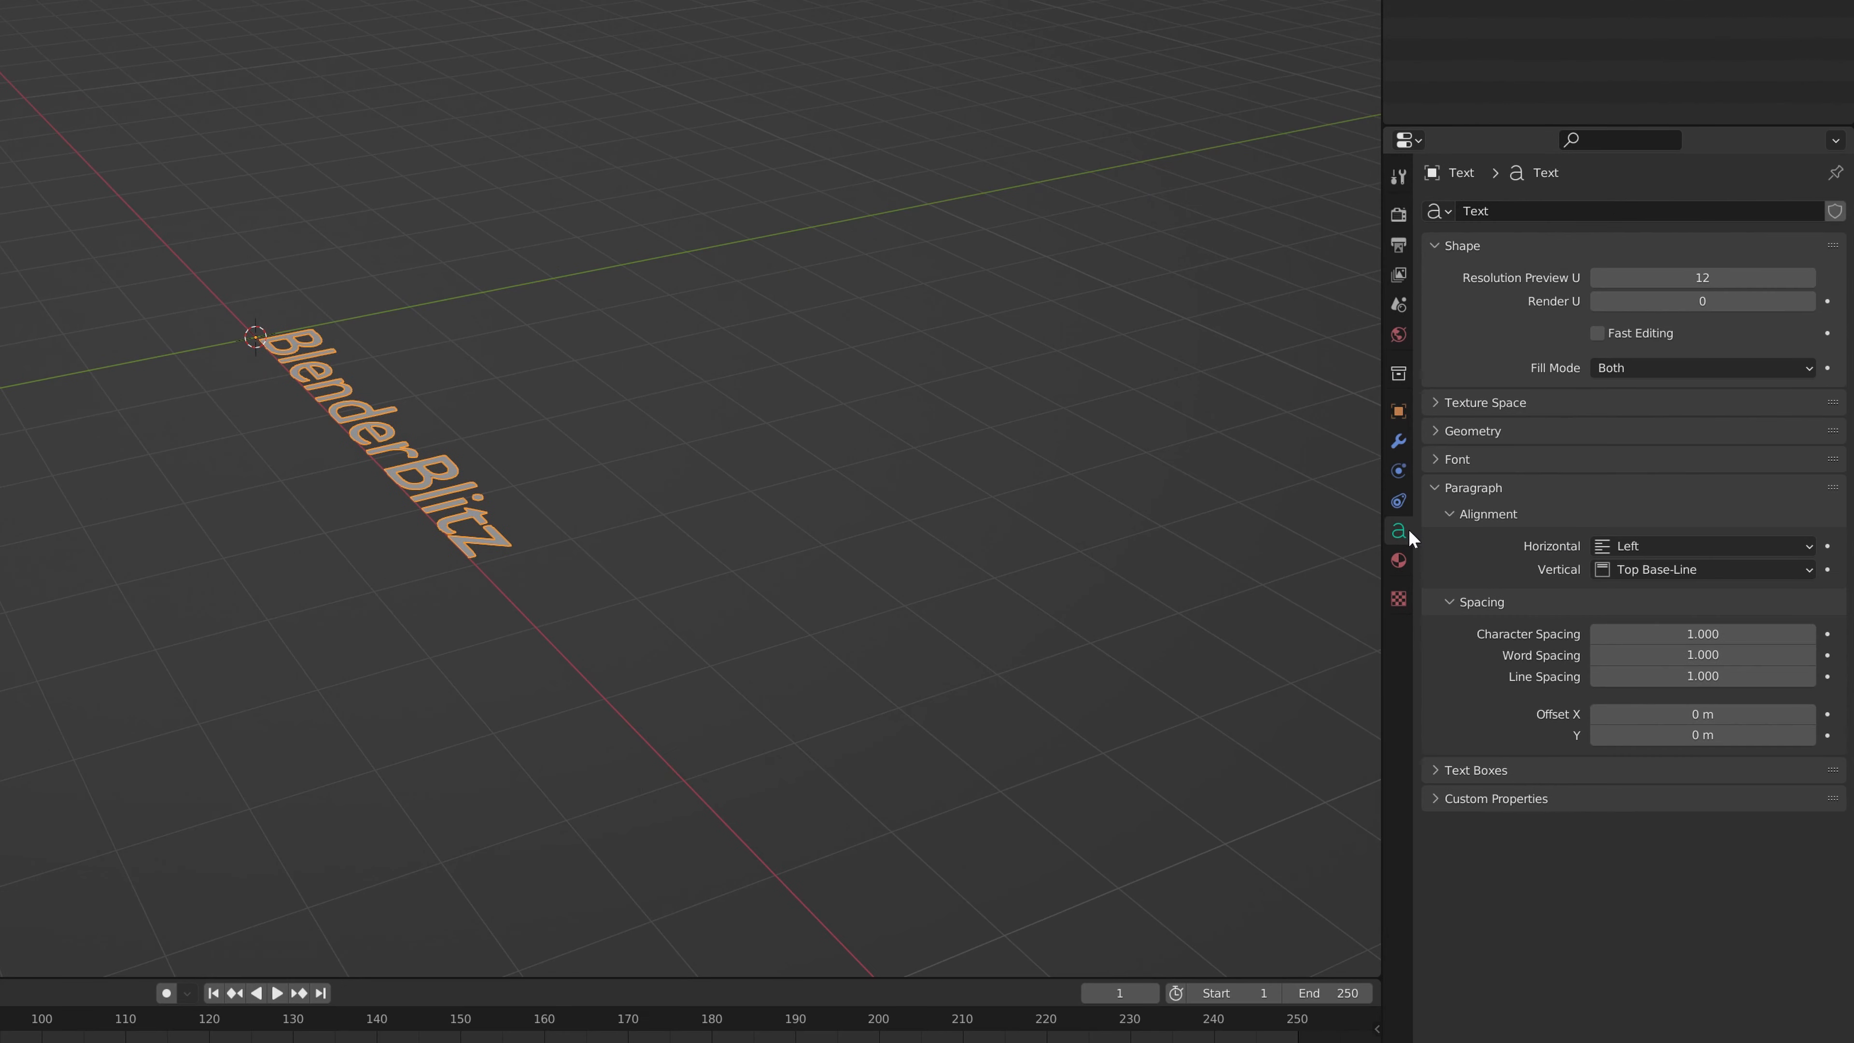
Center the BlenderBlitz text horizontally and set its regular font to Tahoma Bold.
left_click(1650, 548)
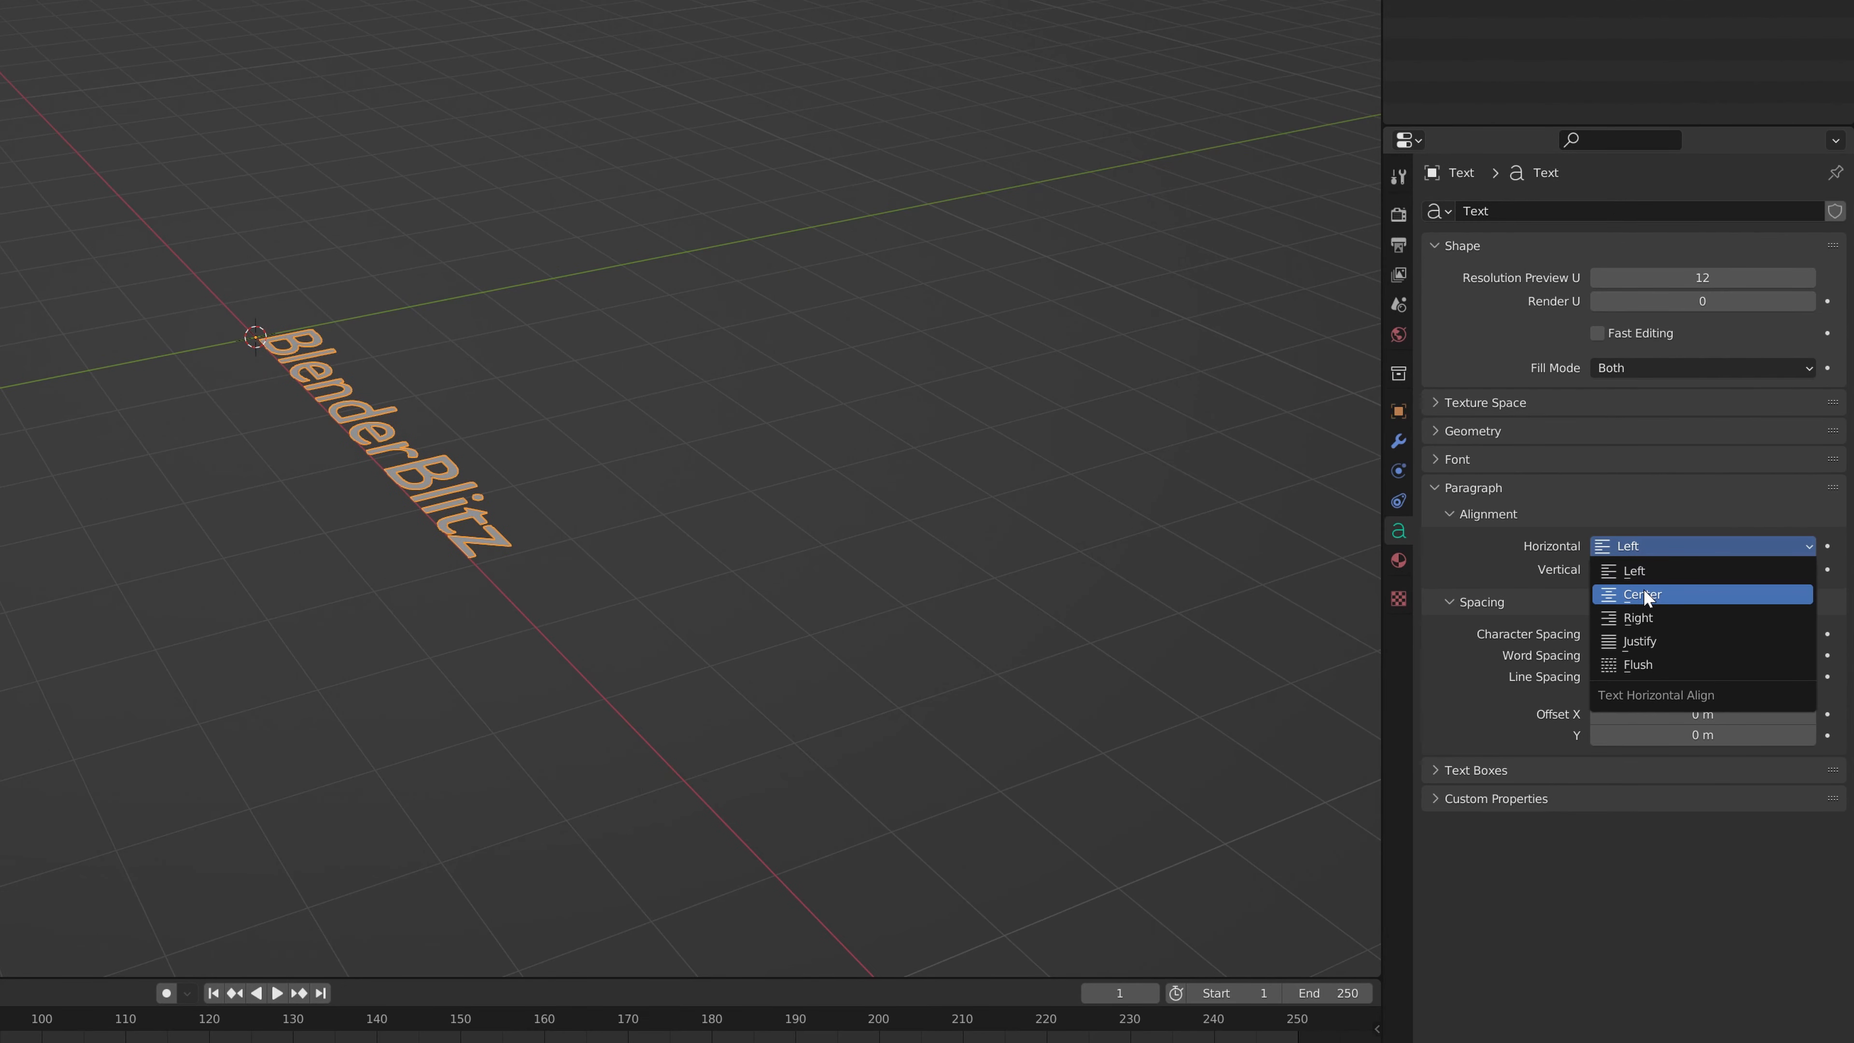
left_click(1644, 600)
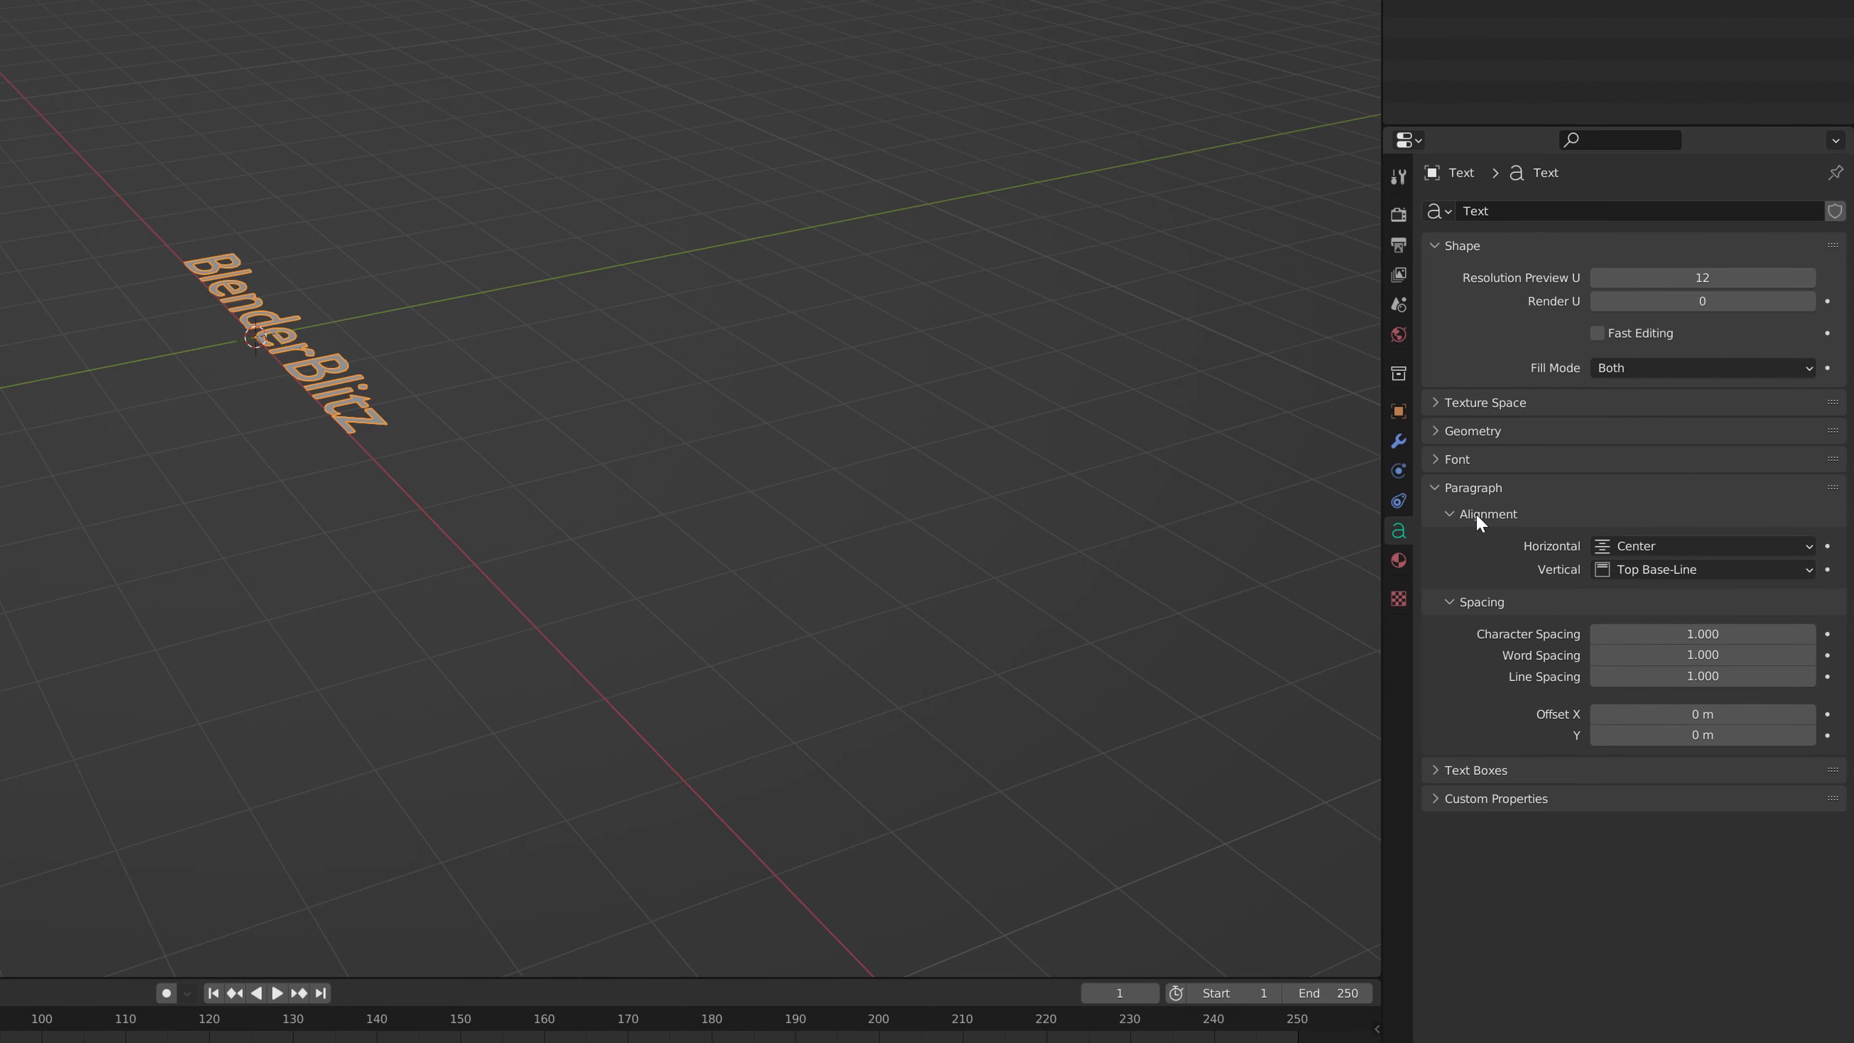
left_click(1460, 459)
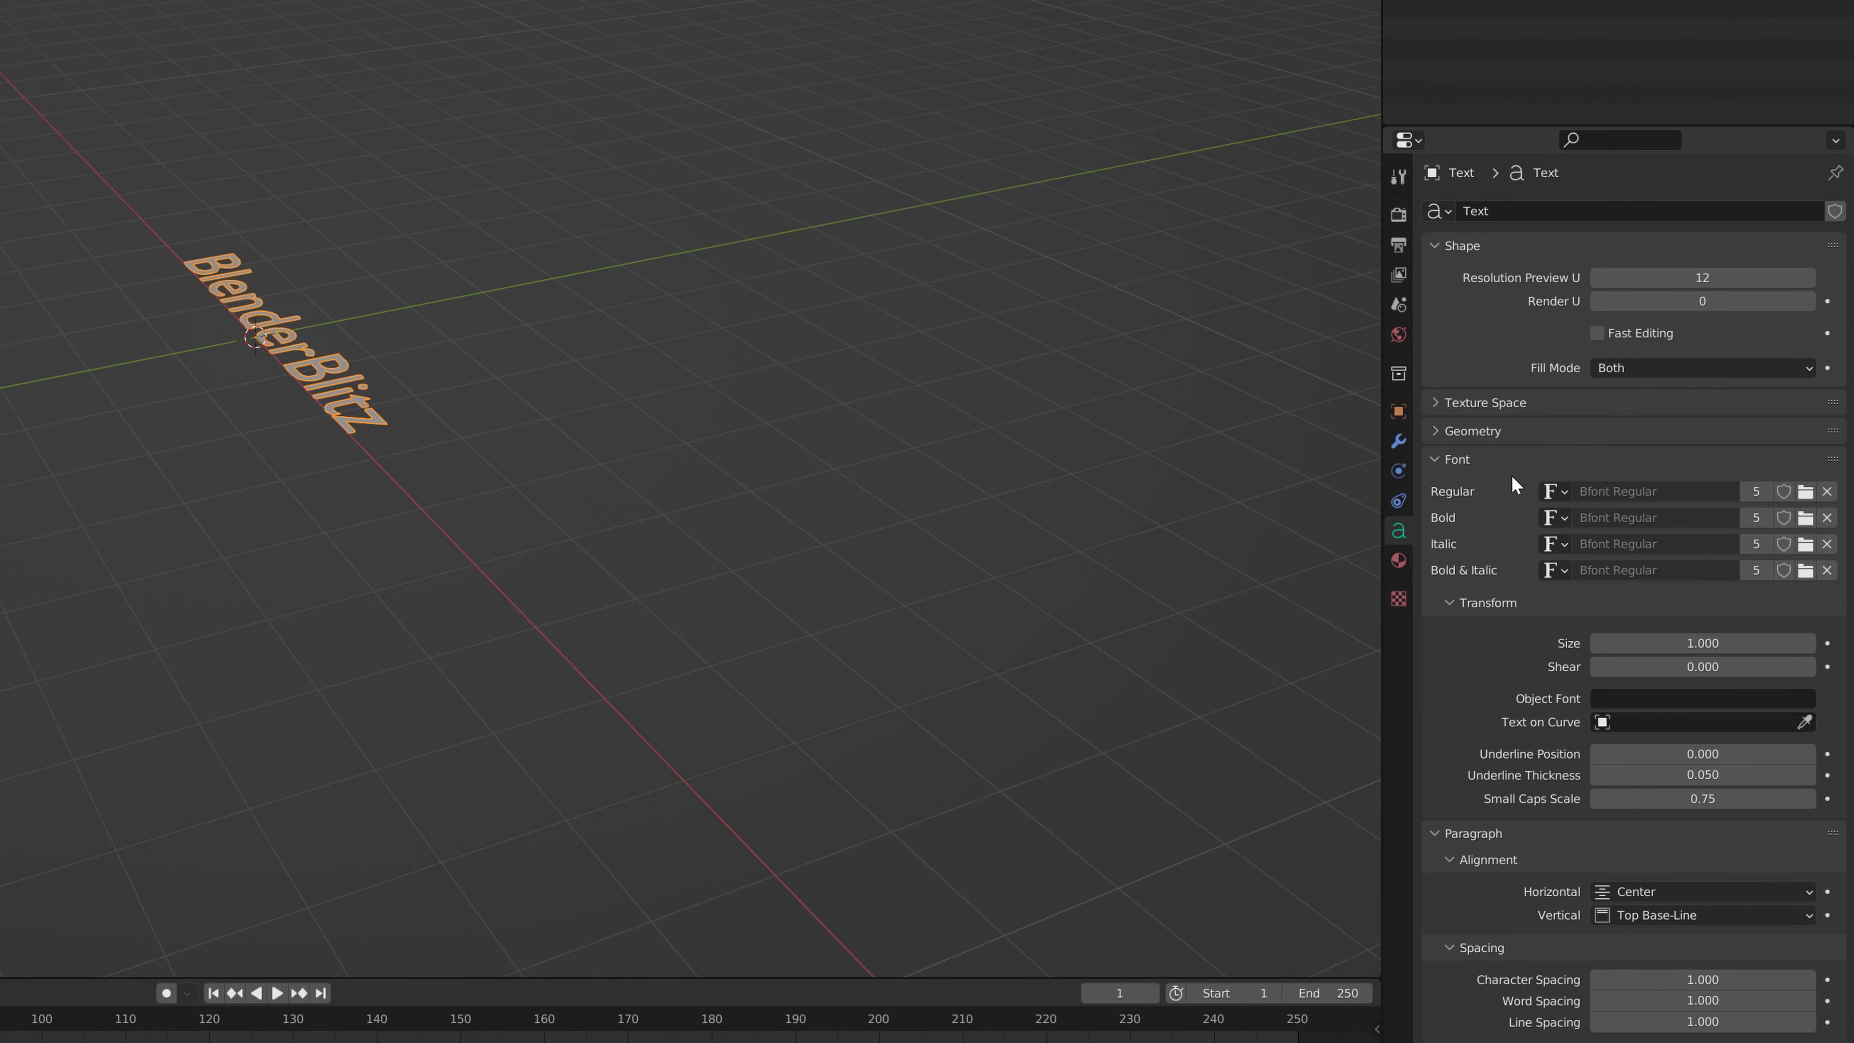
left_click(1802, 501)
left_click(913, 57)
type("t")
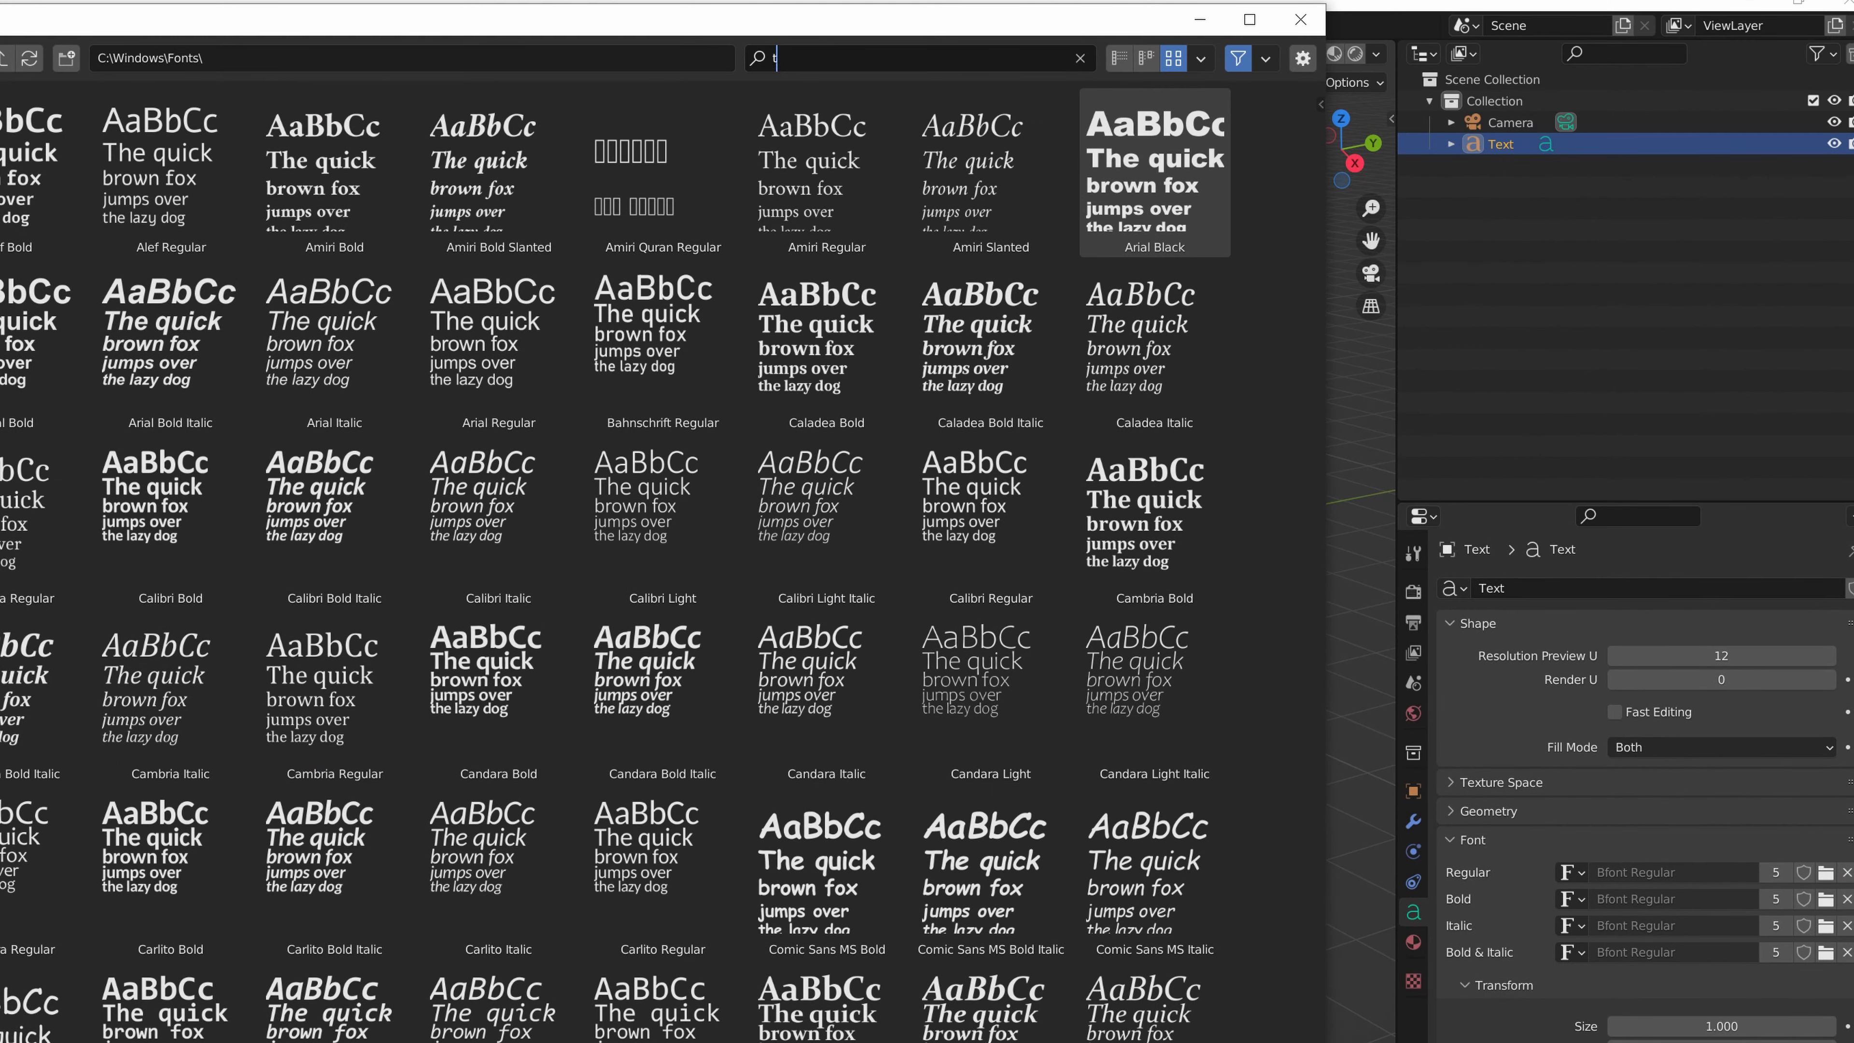
type("ah")
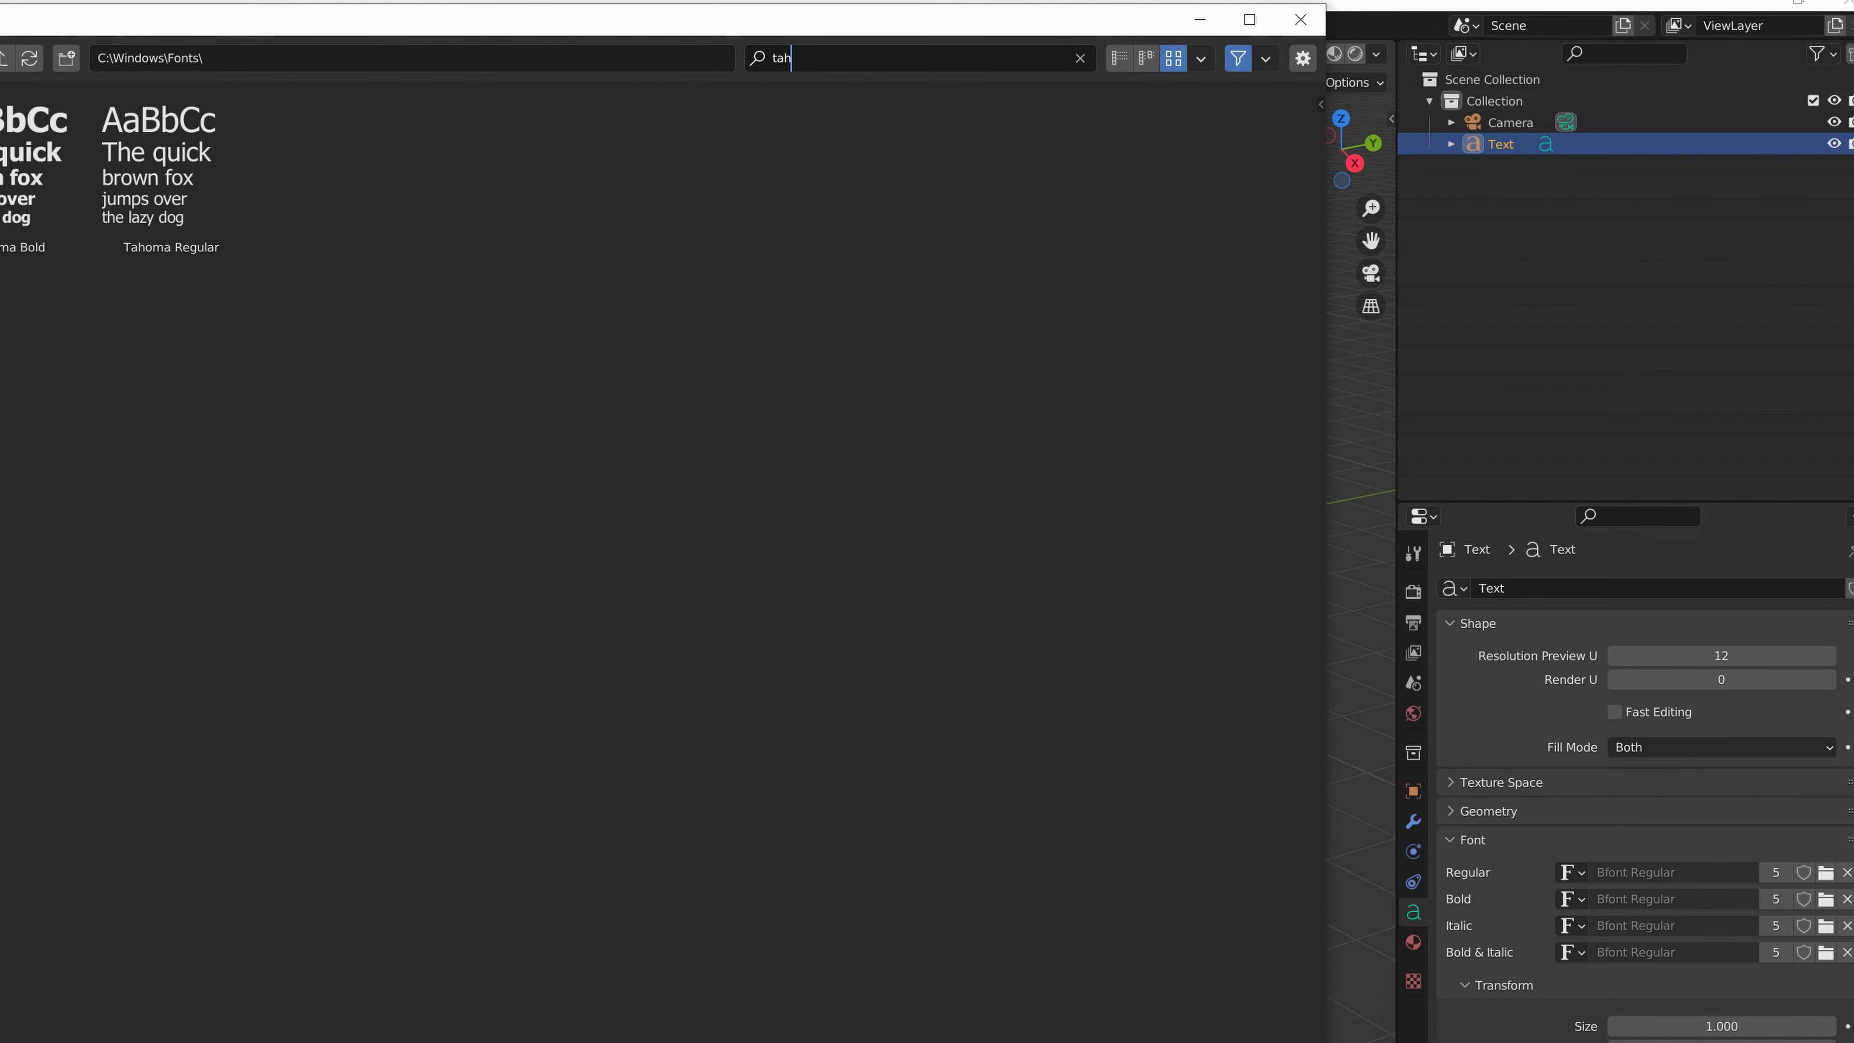
double_click(33, 168)
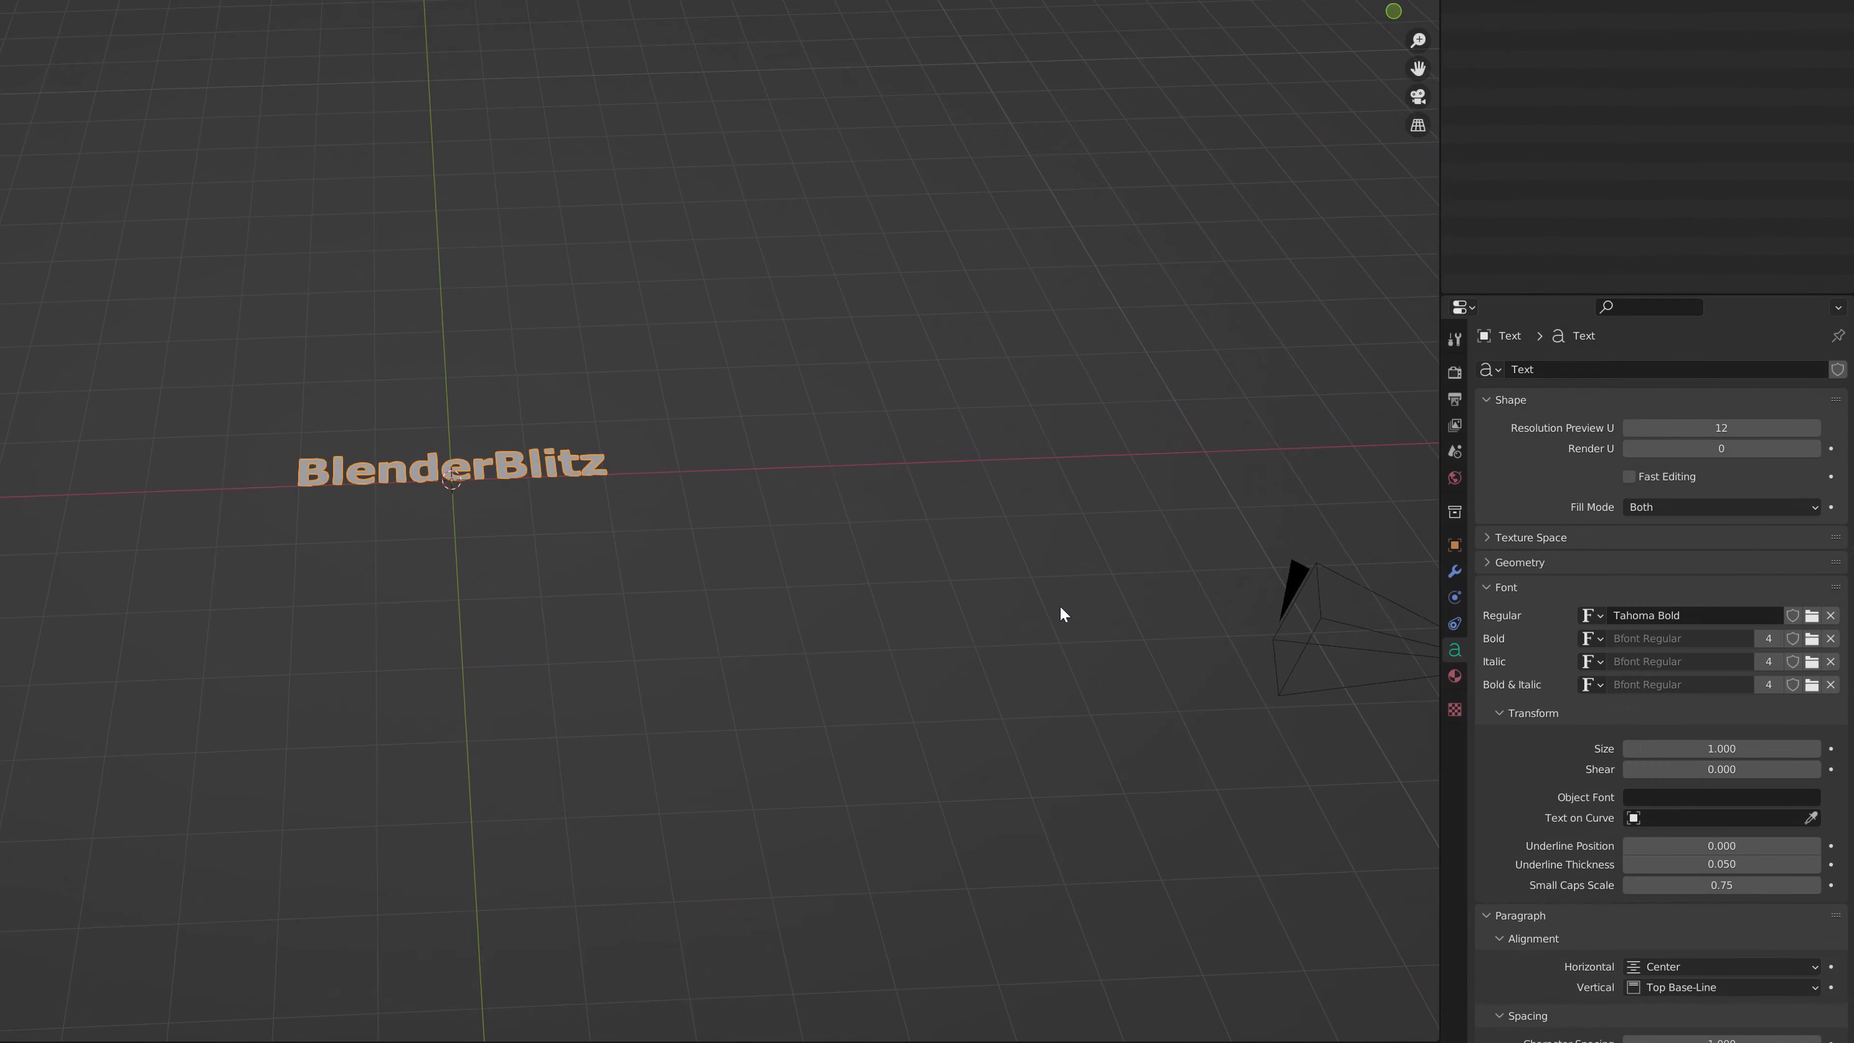
Set the X rotation of the BlenderBlitz text to 90° so it stands upright.
left_click(1454, 544)
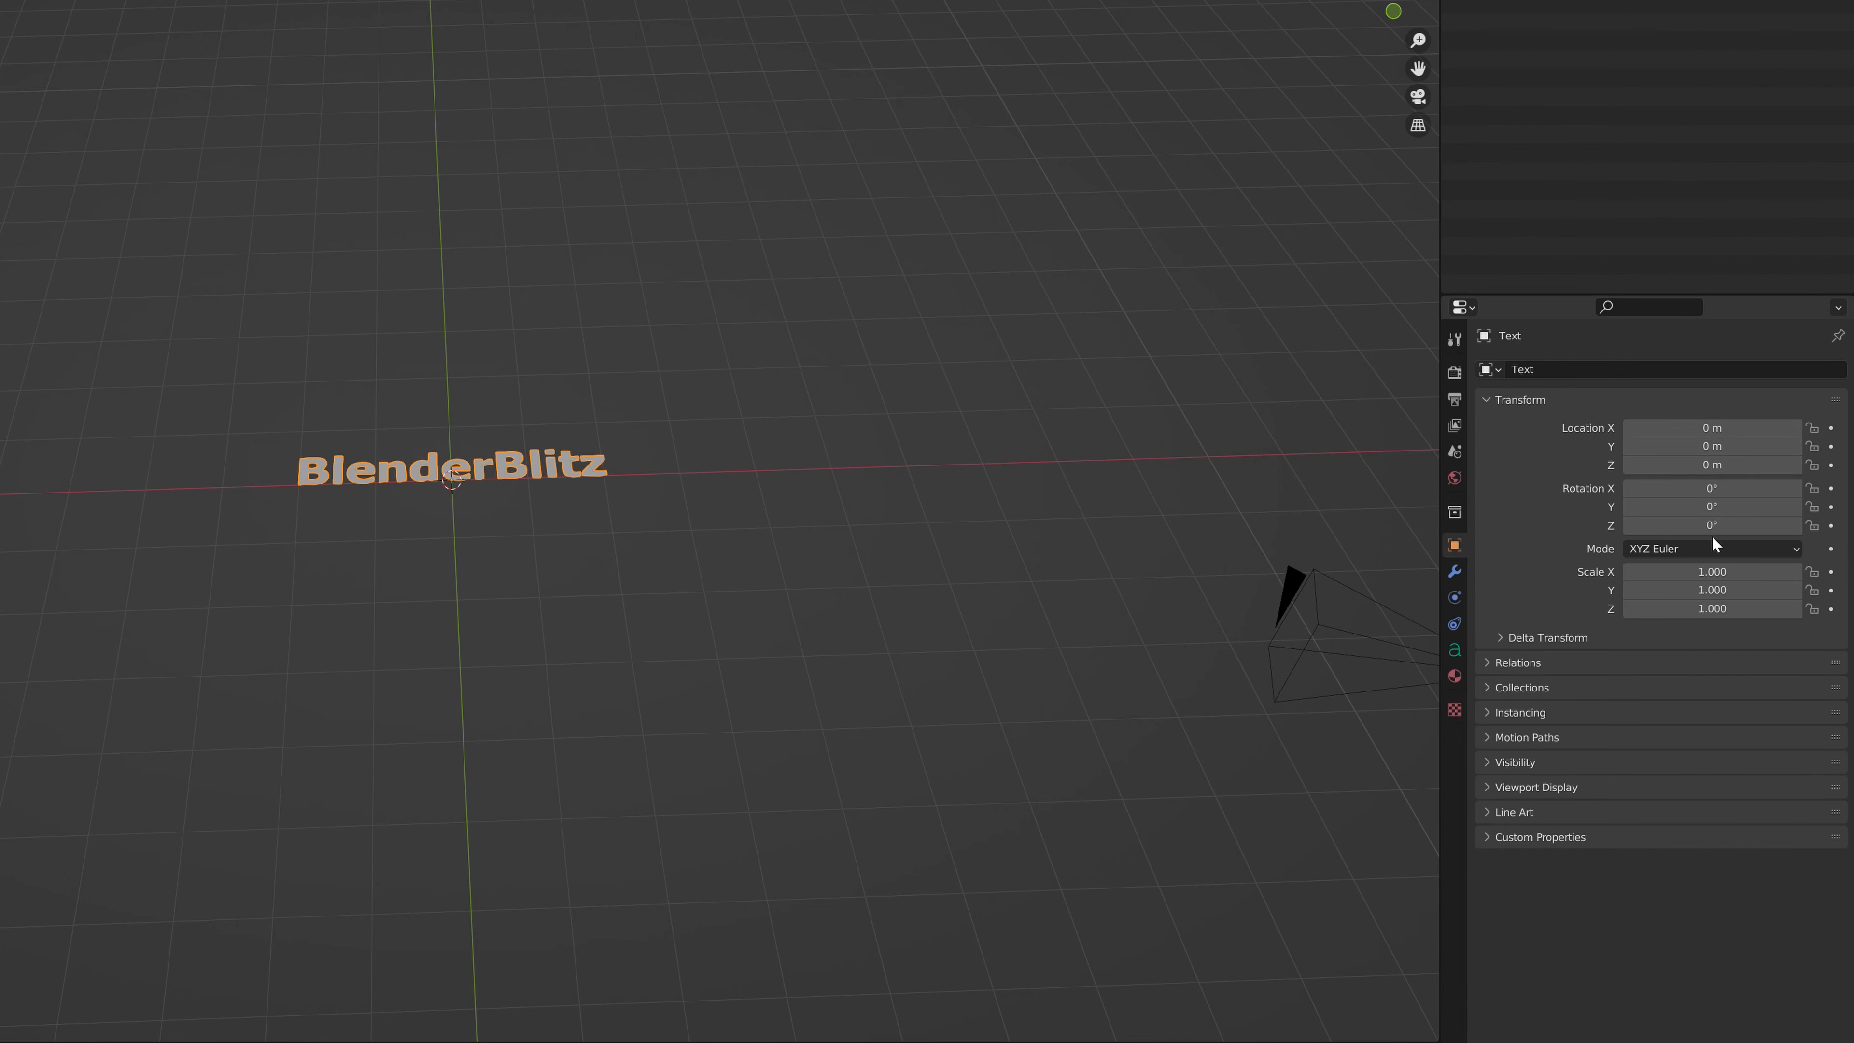
double_click(1710, 487)
type("90")
key("Return")
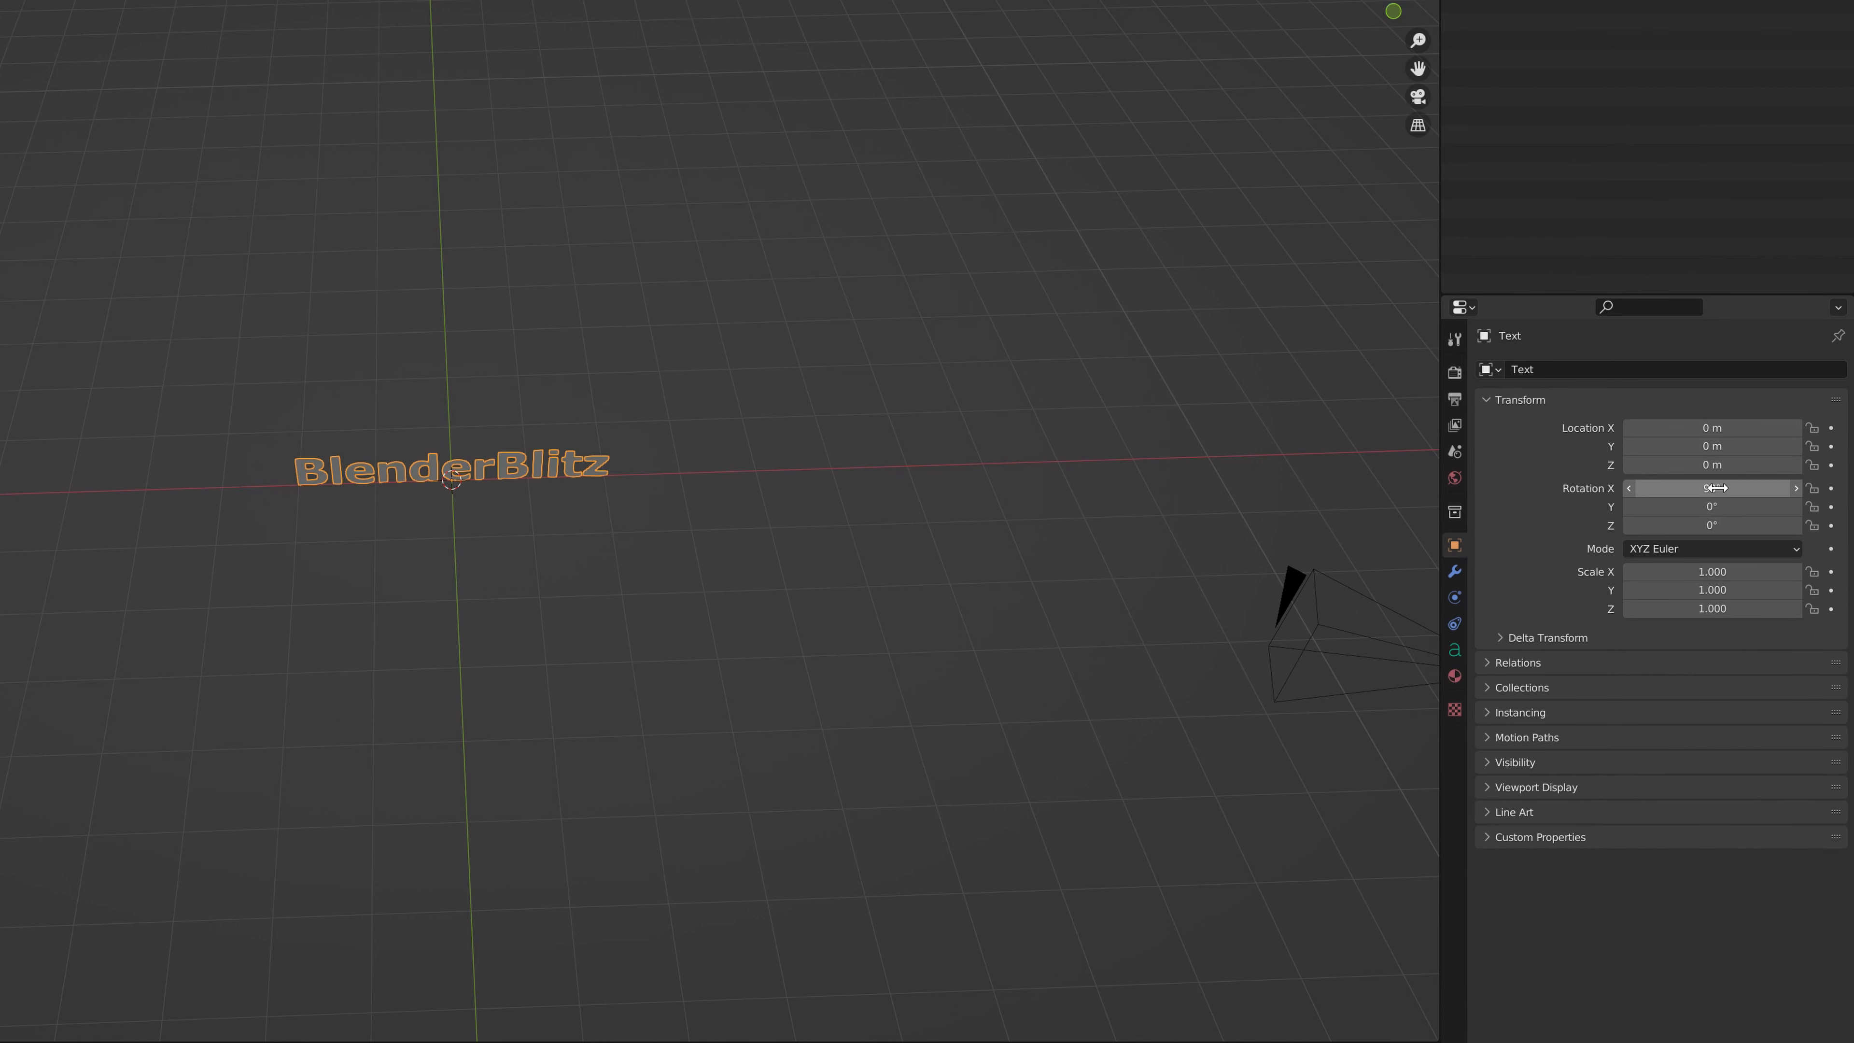
Extrude the BlenderBlitz text by 0.2 m.
left_click(1449, 651)
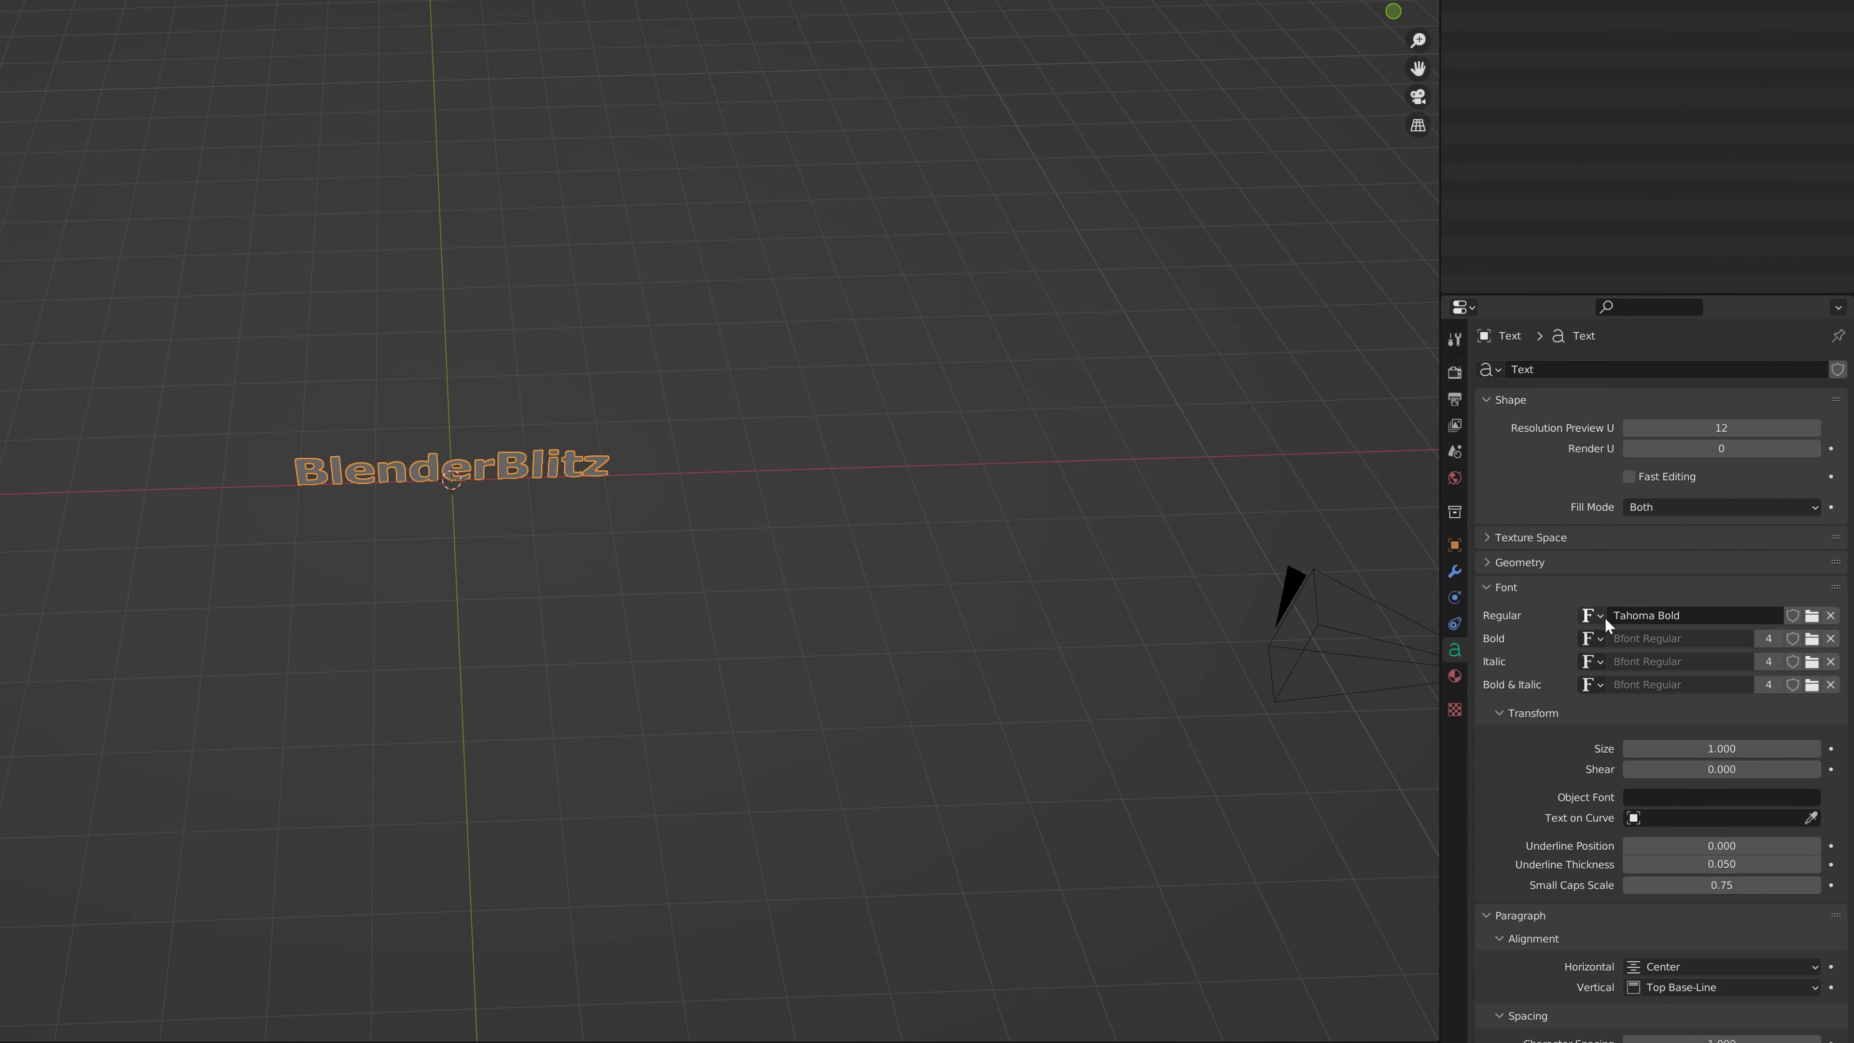
left_click(1503, 565)
double_click(1721, 611)
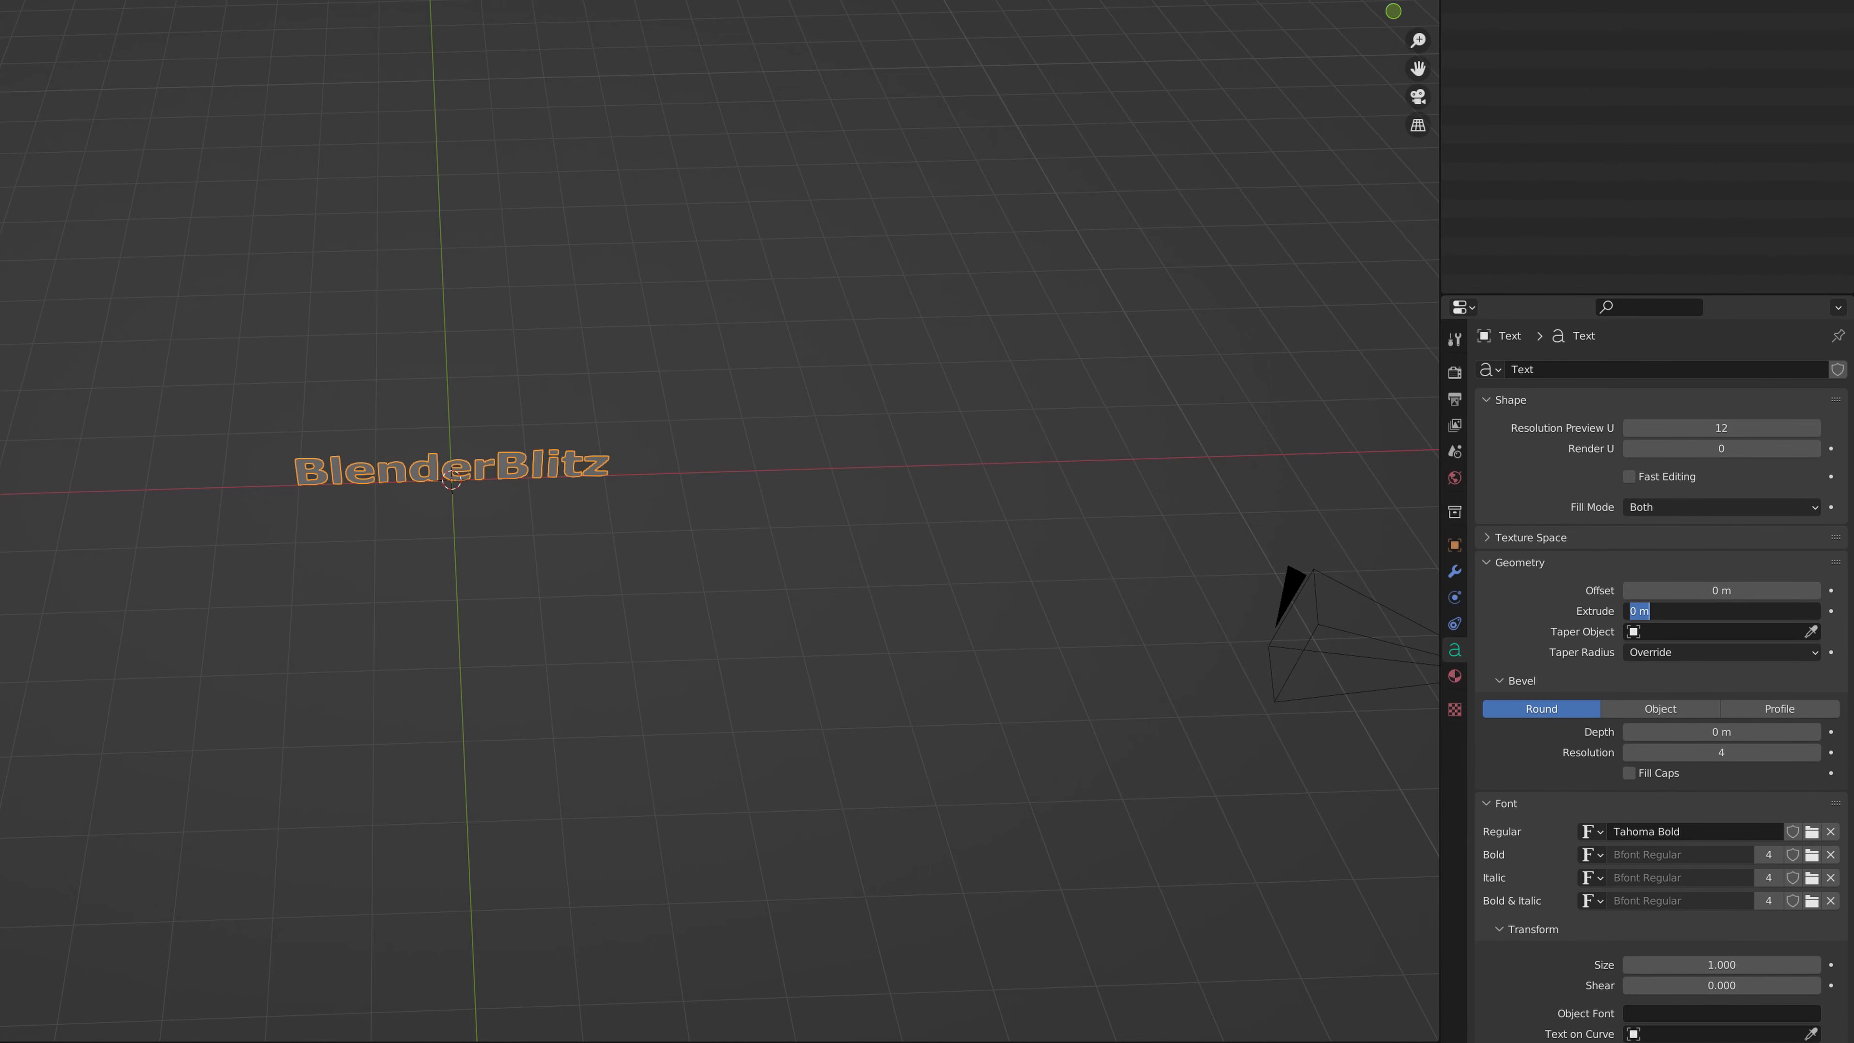
type("0.2")
key("Return")
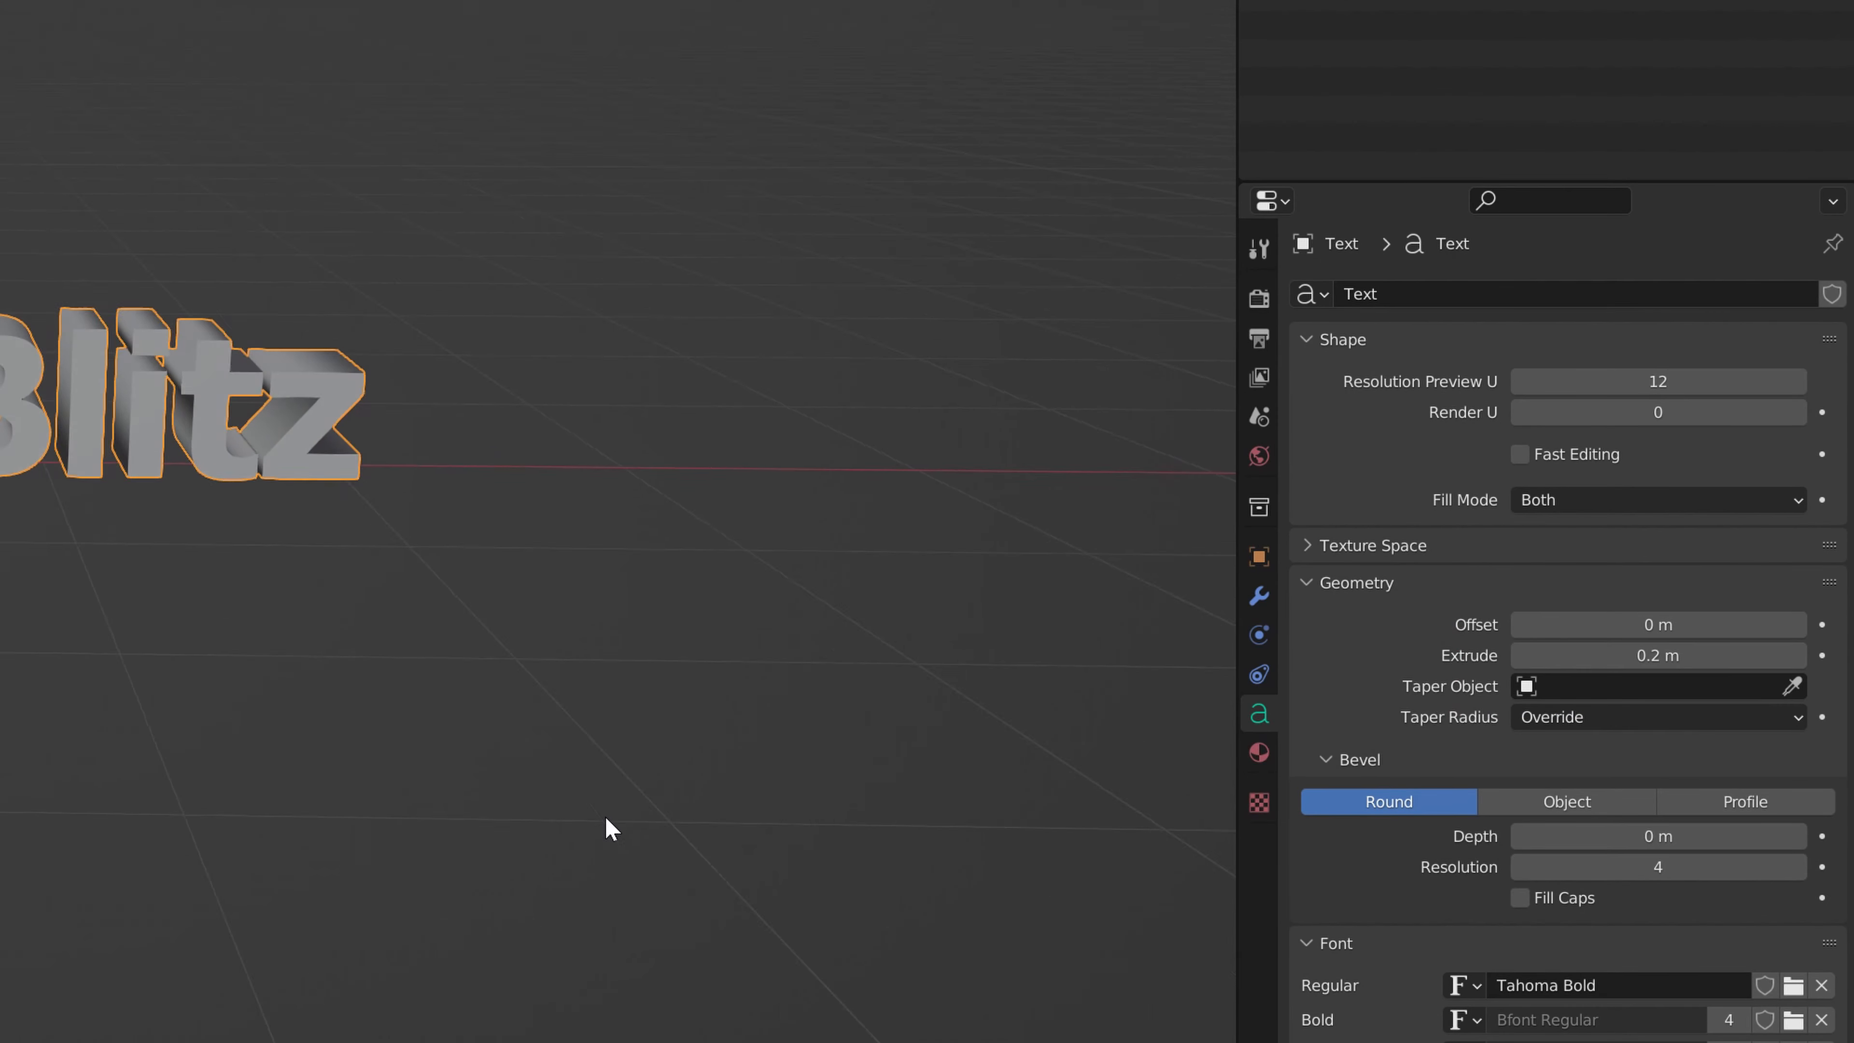
Add a second text object at the origin and replace its wording with the single letter O.
middle_click_drag(611, 829, 894, 504)
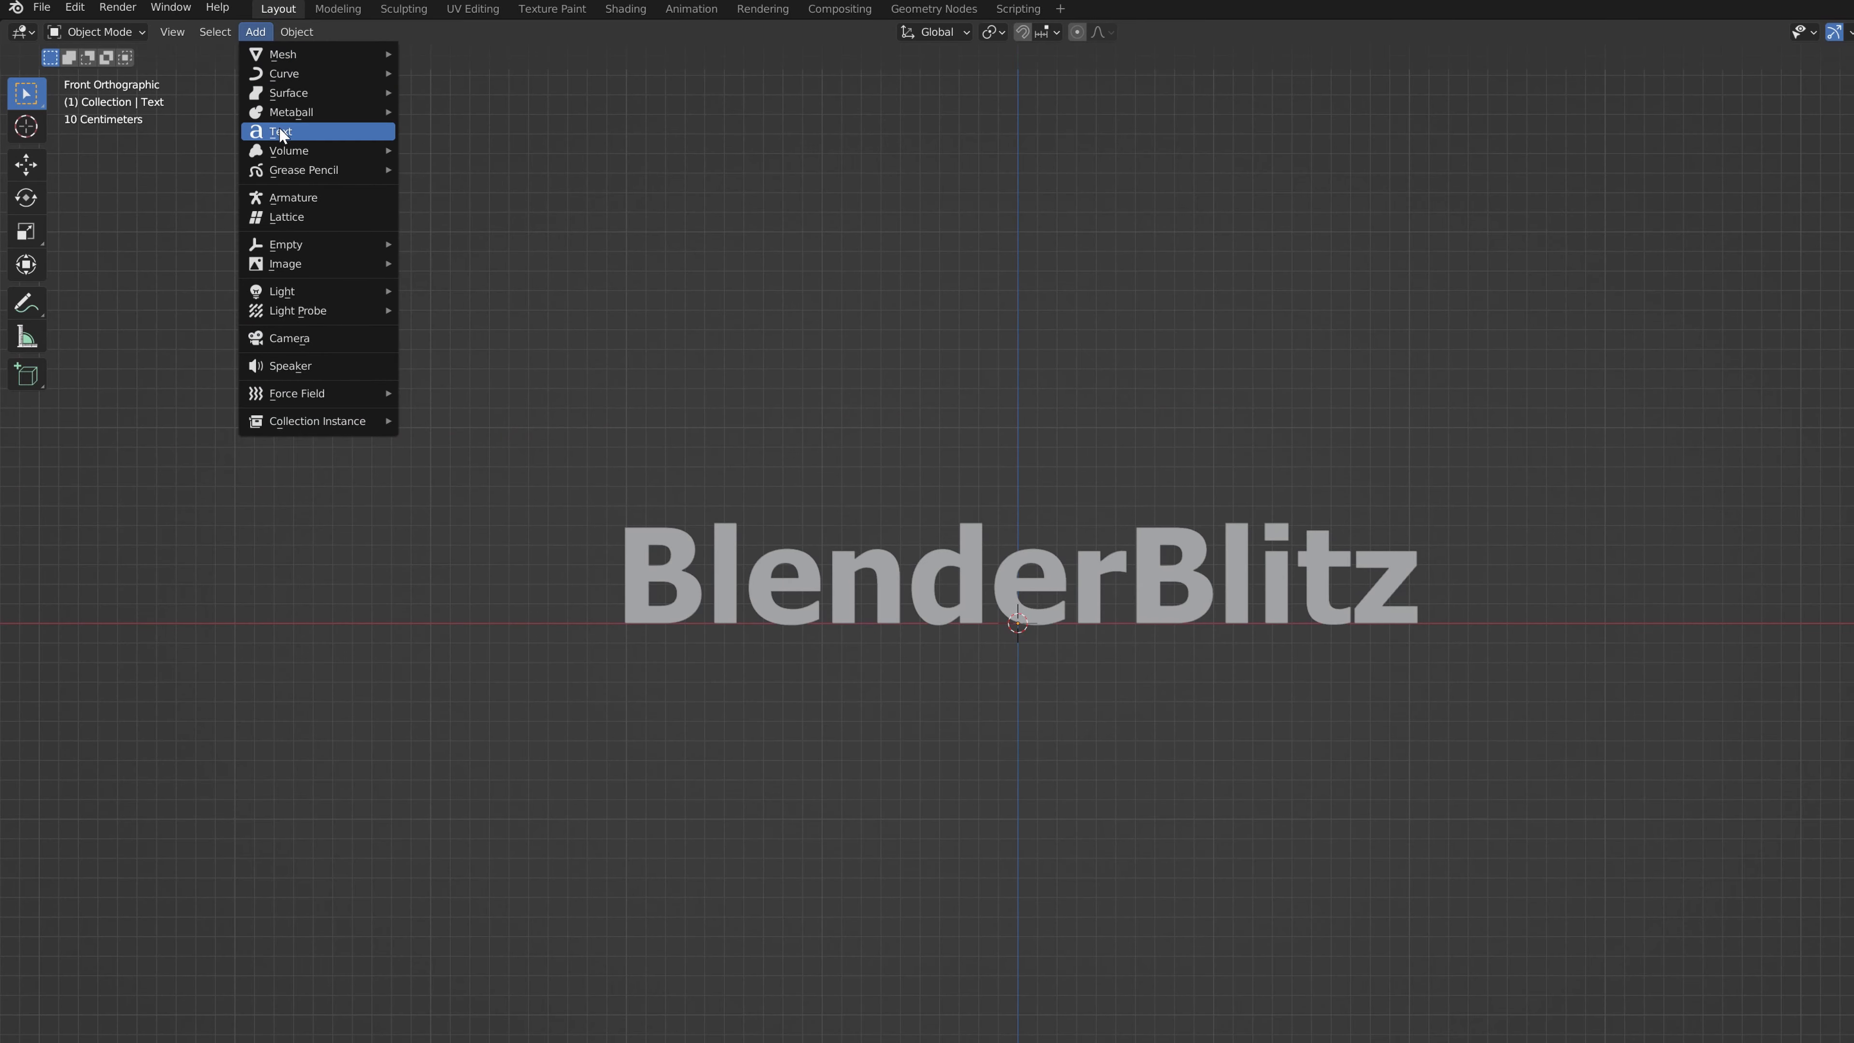
key("Escape")
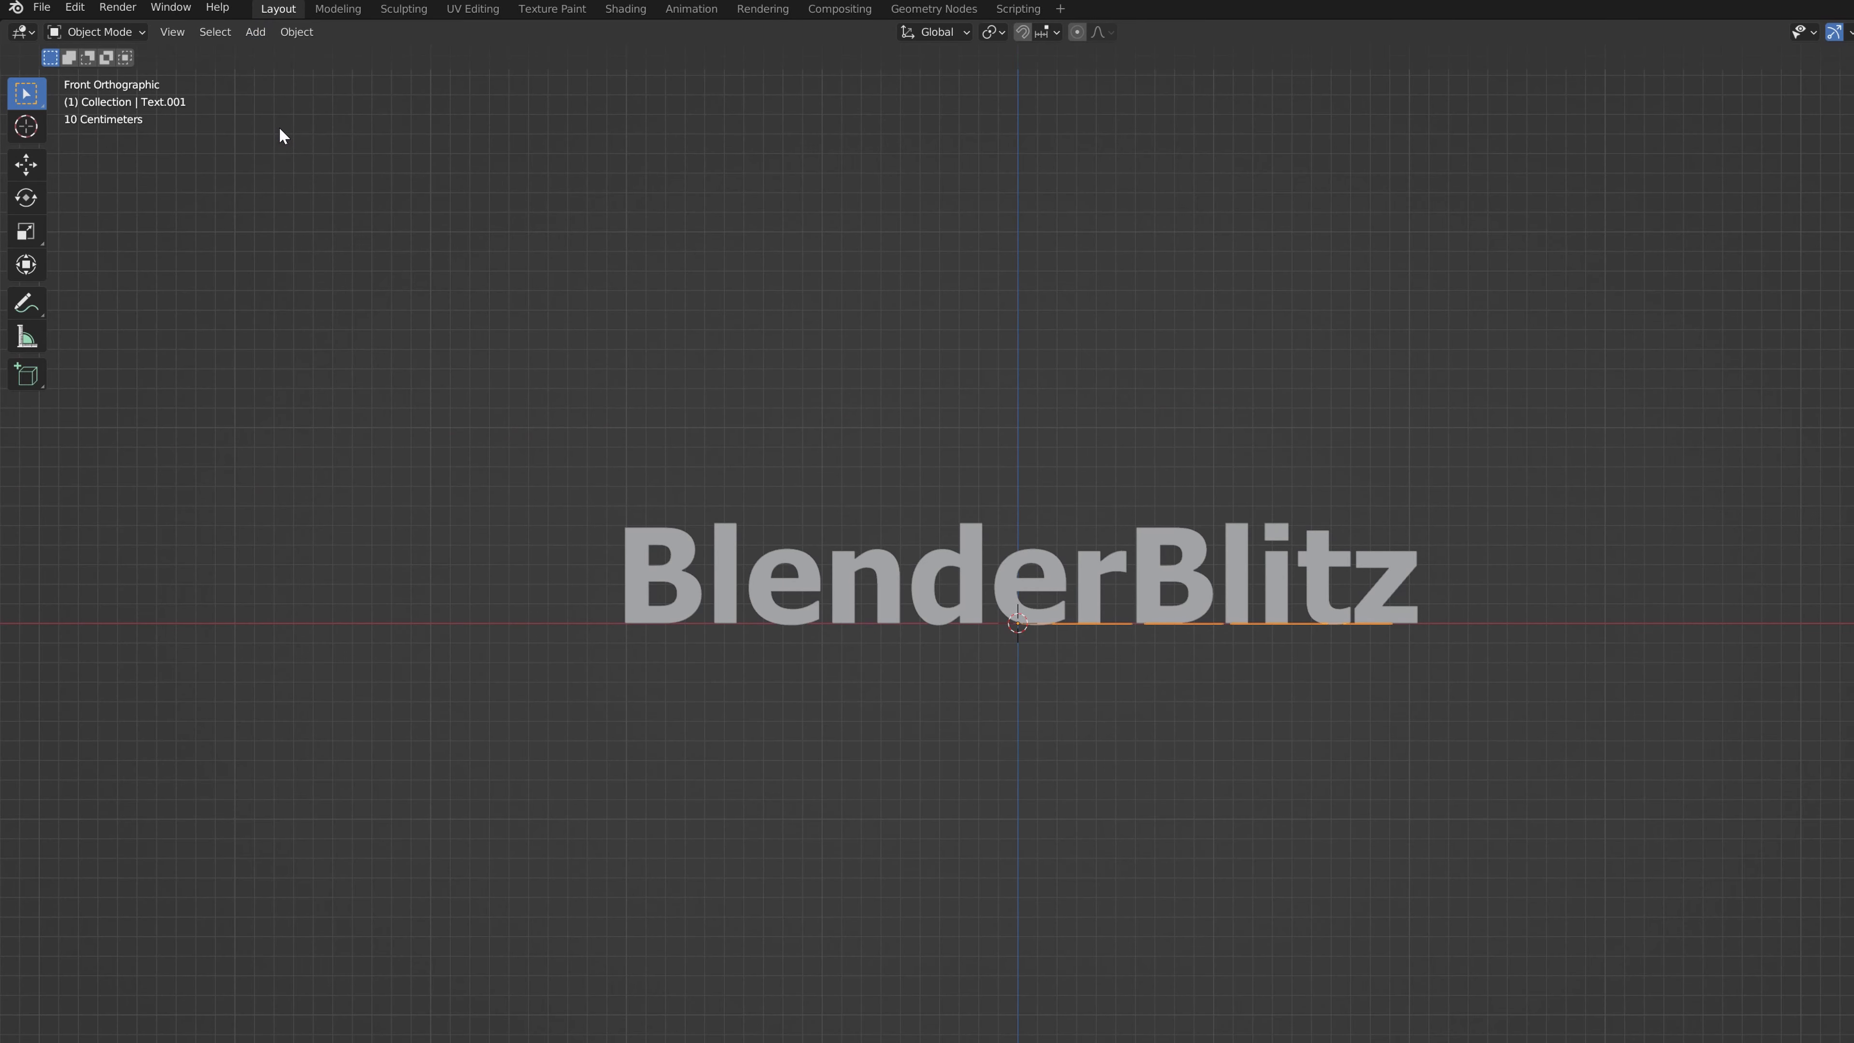
key("Left")
key("Left")
key("Left")
key("Left")
key("Left")
key("Left")
key("Left")
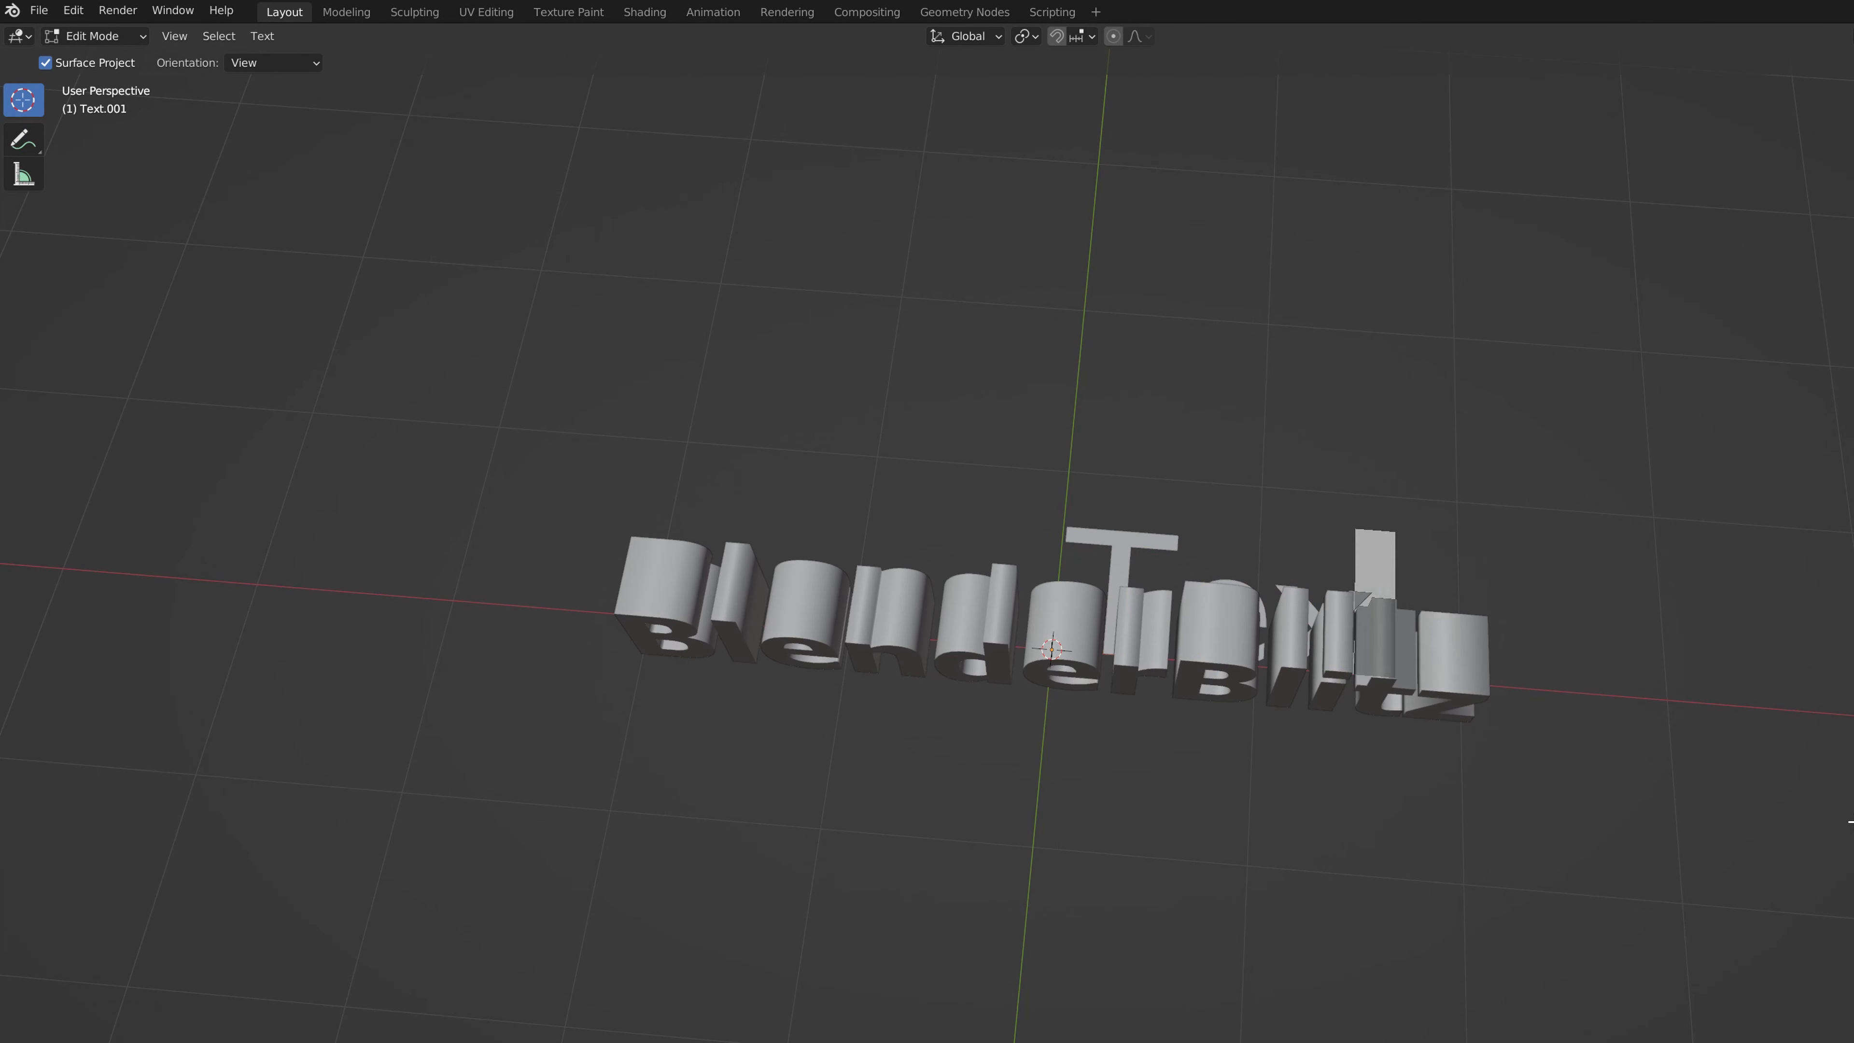
key("Tab")
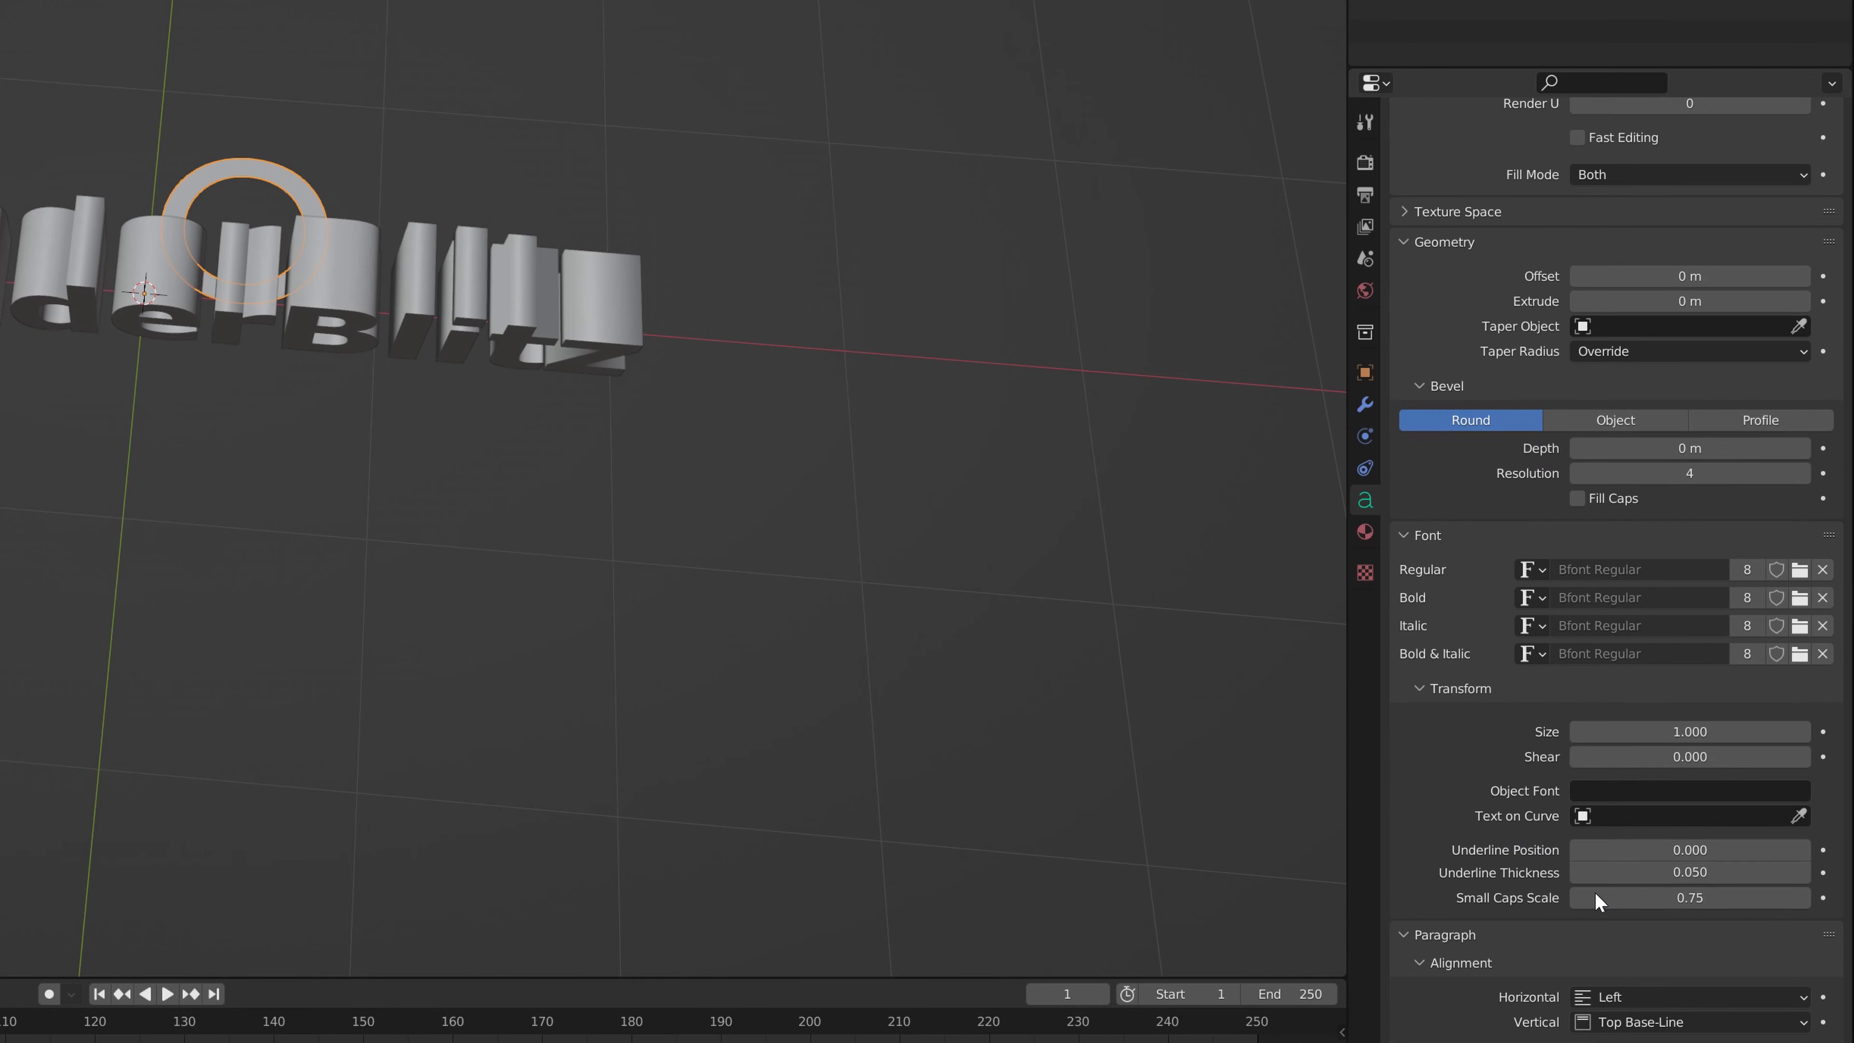
Center the letter O horizontally and set its X rotation to 90°.
left_click(1677, 994)
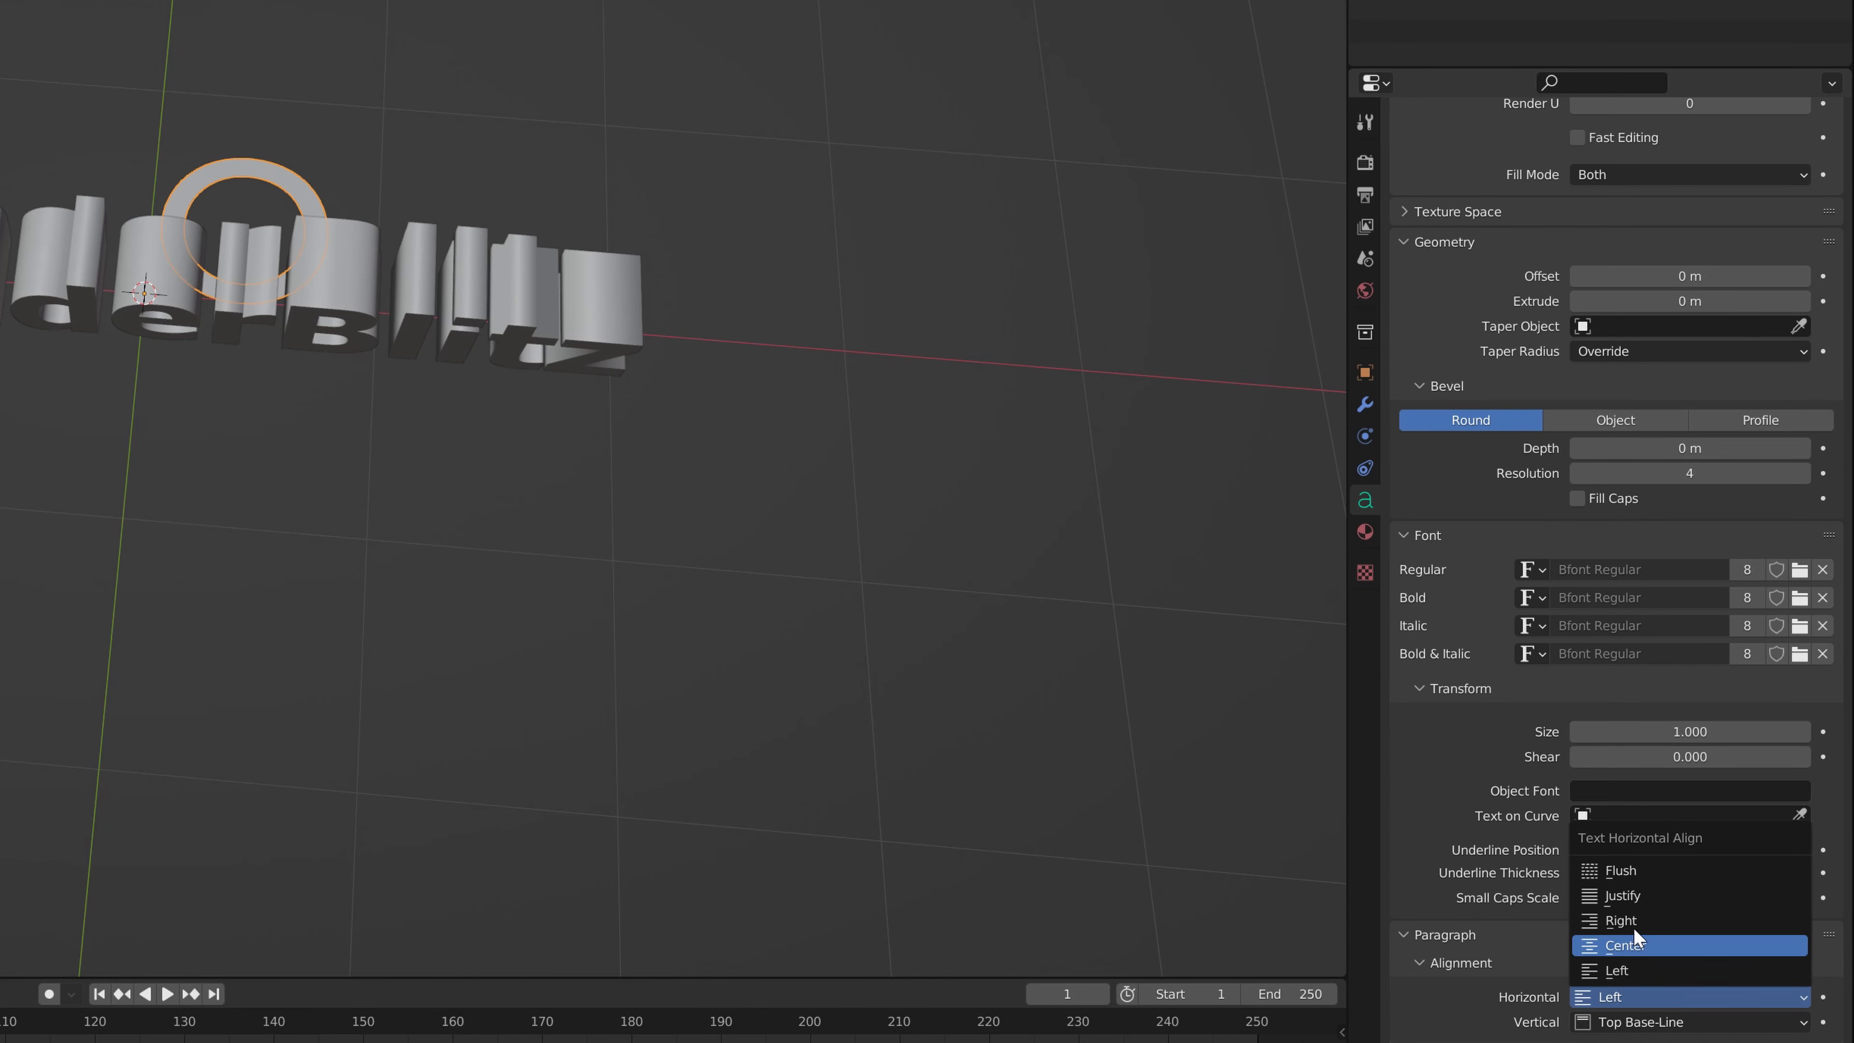
left_click(1647, 941)
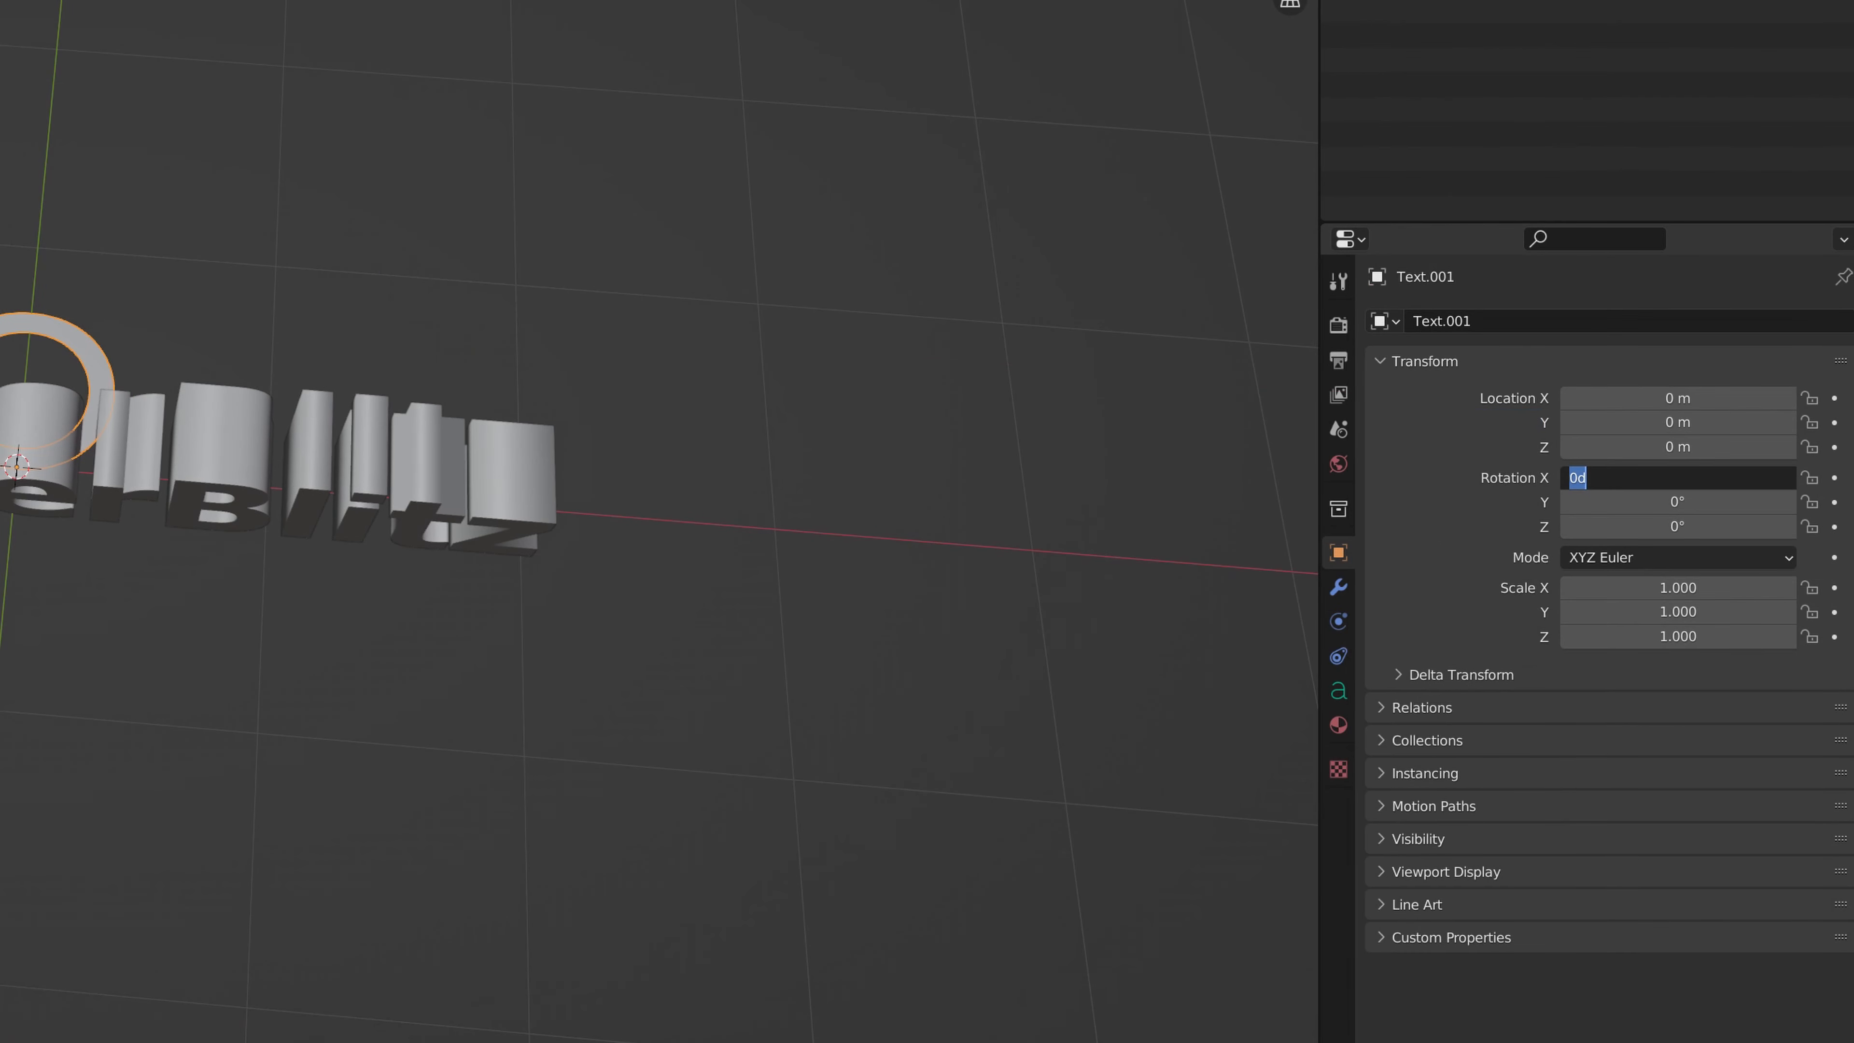
type("90")
key("Return")
Set the regular font of the letter O to Tahoma Bold.
left_click(1337, 690)
middle_click_drag(909, 773, 868, 604)
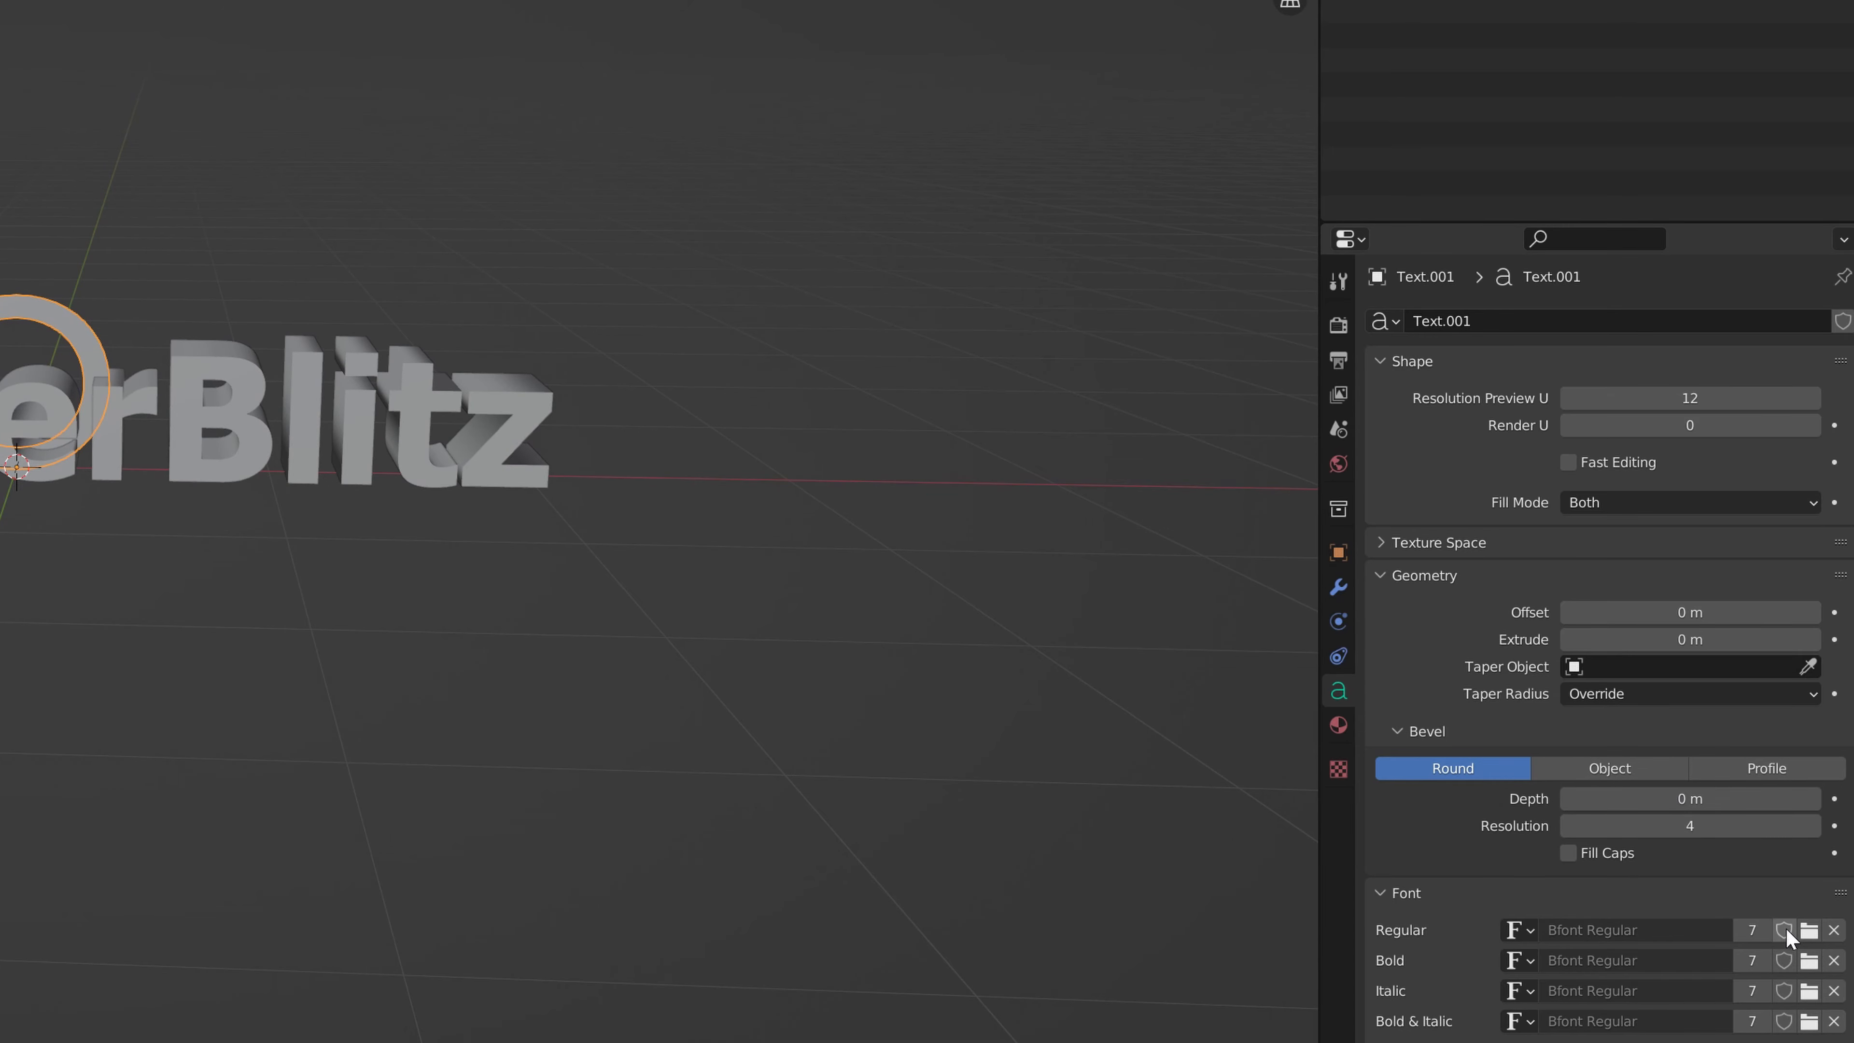
left_click(1807, 931)
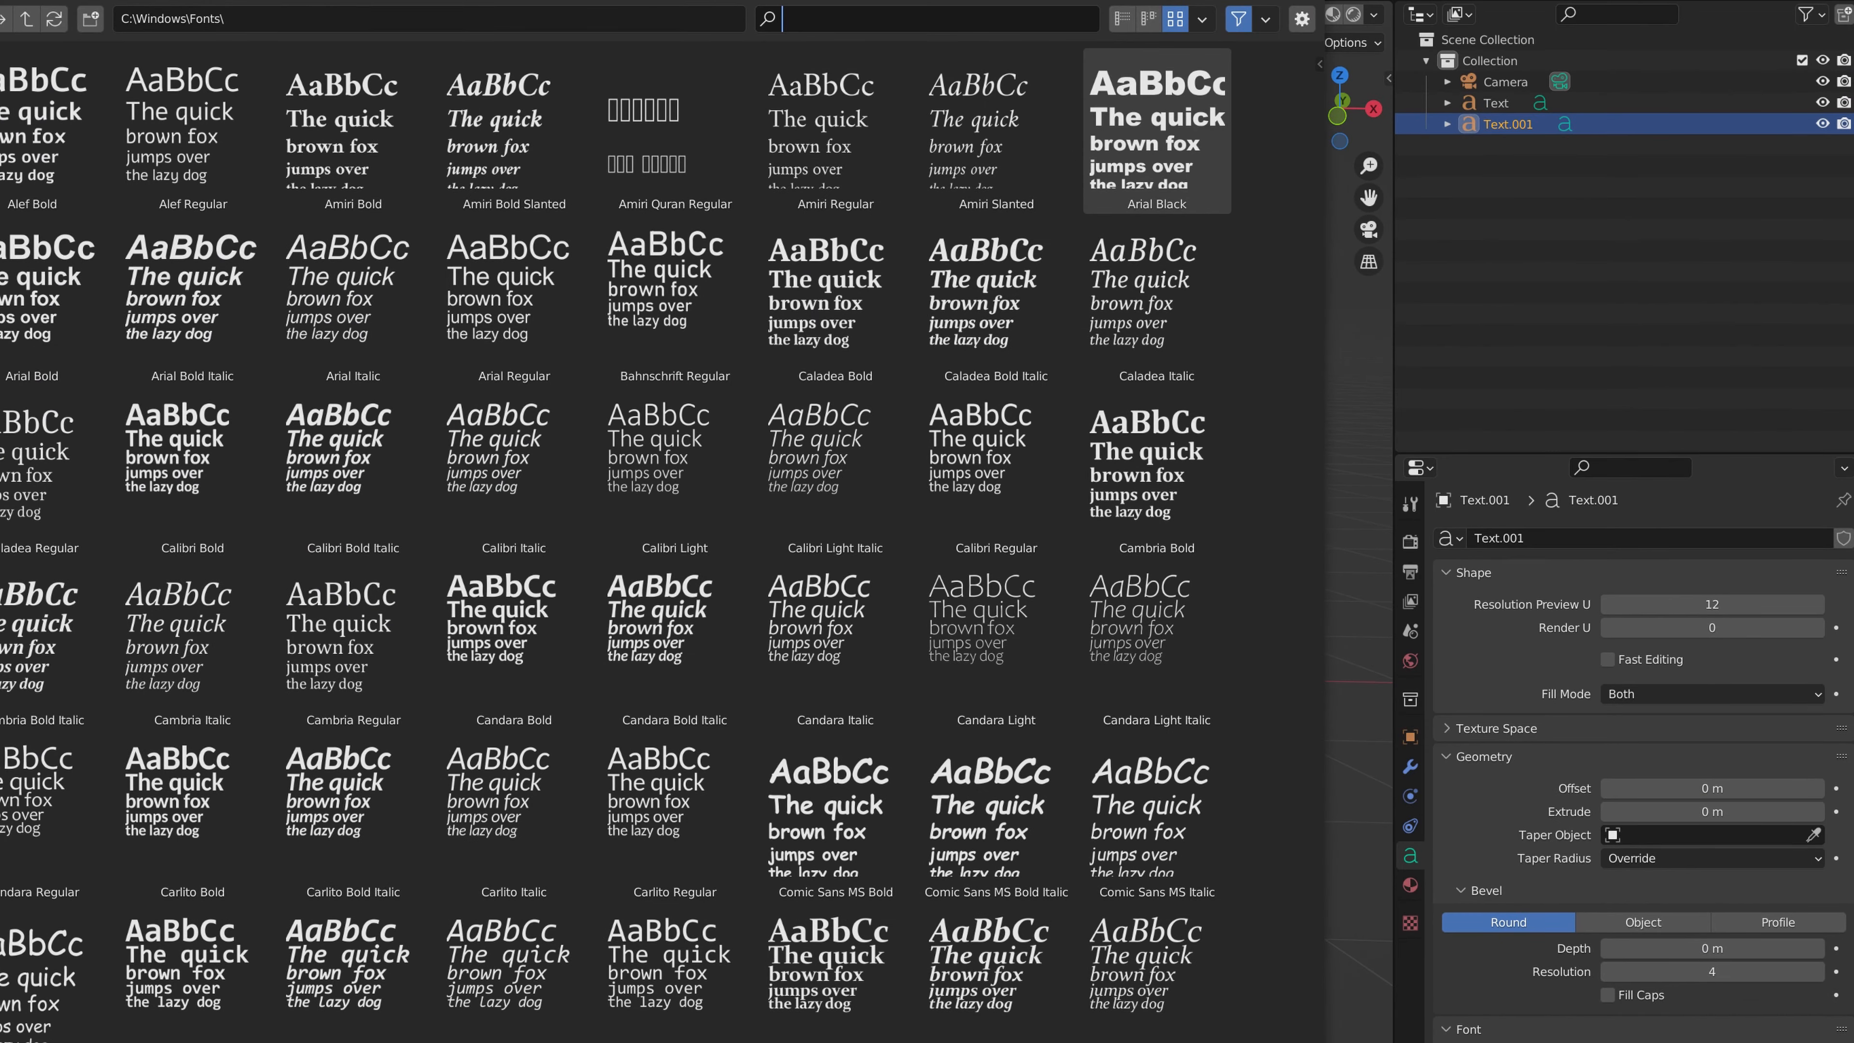
type("tahoma")
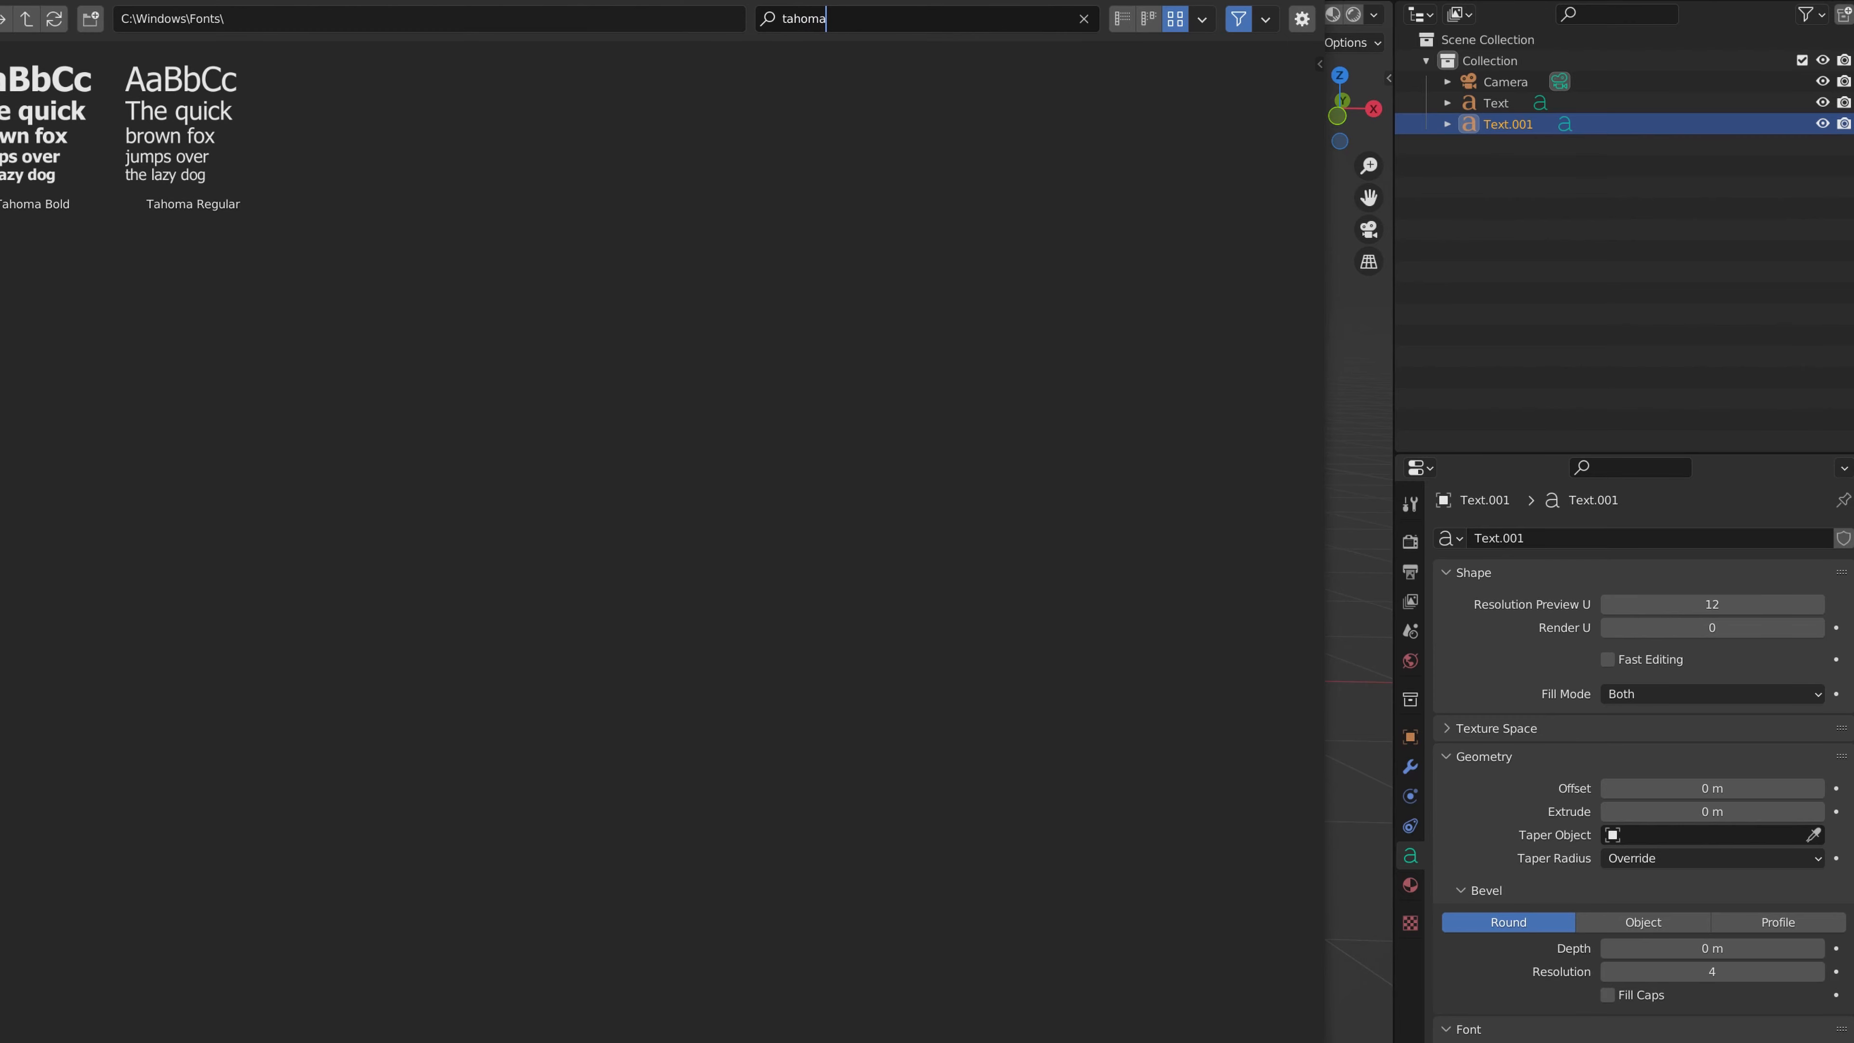
double_click(37, 140)
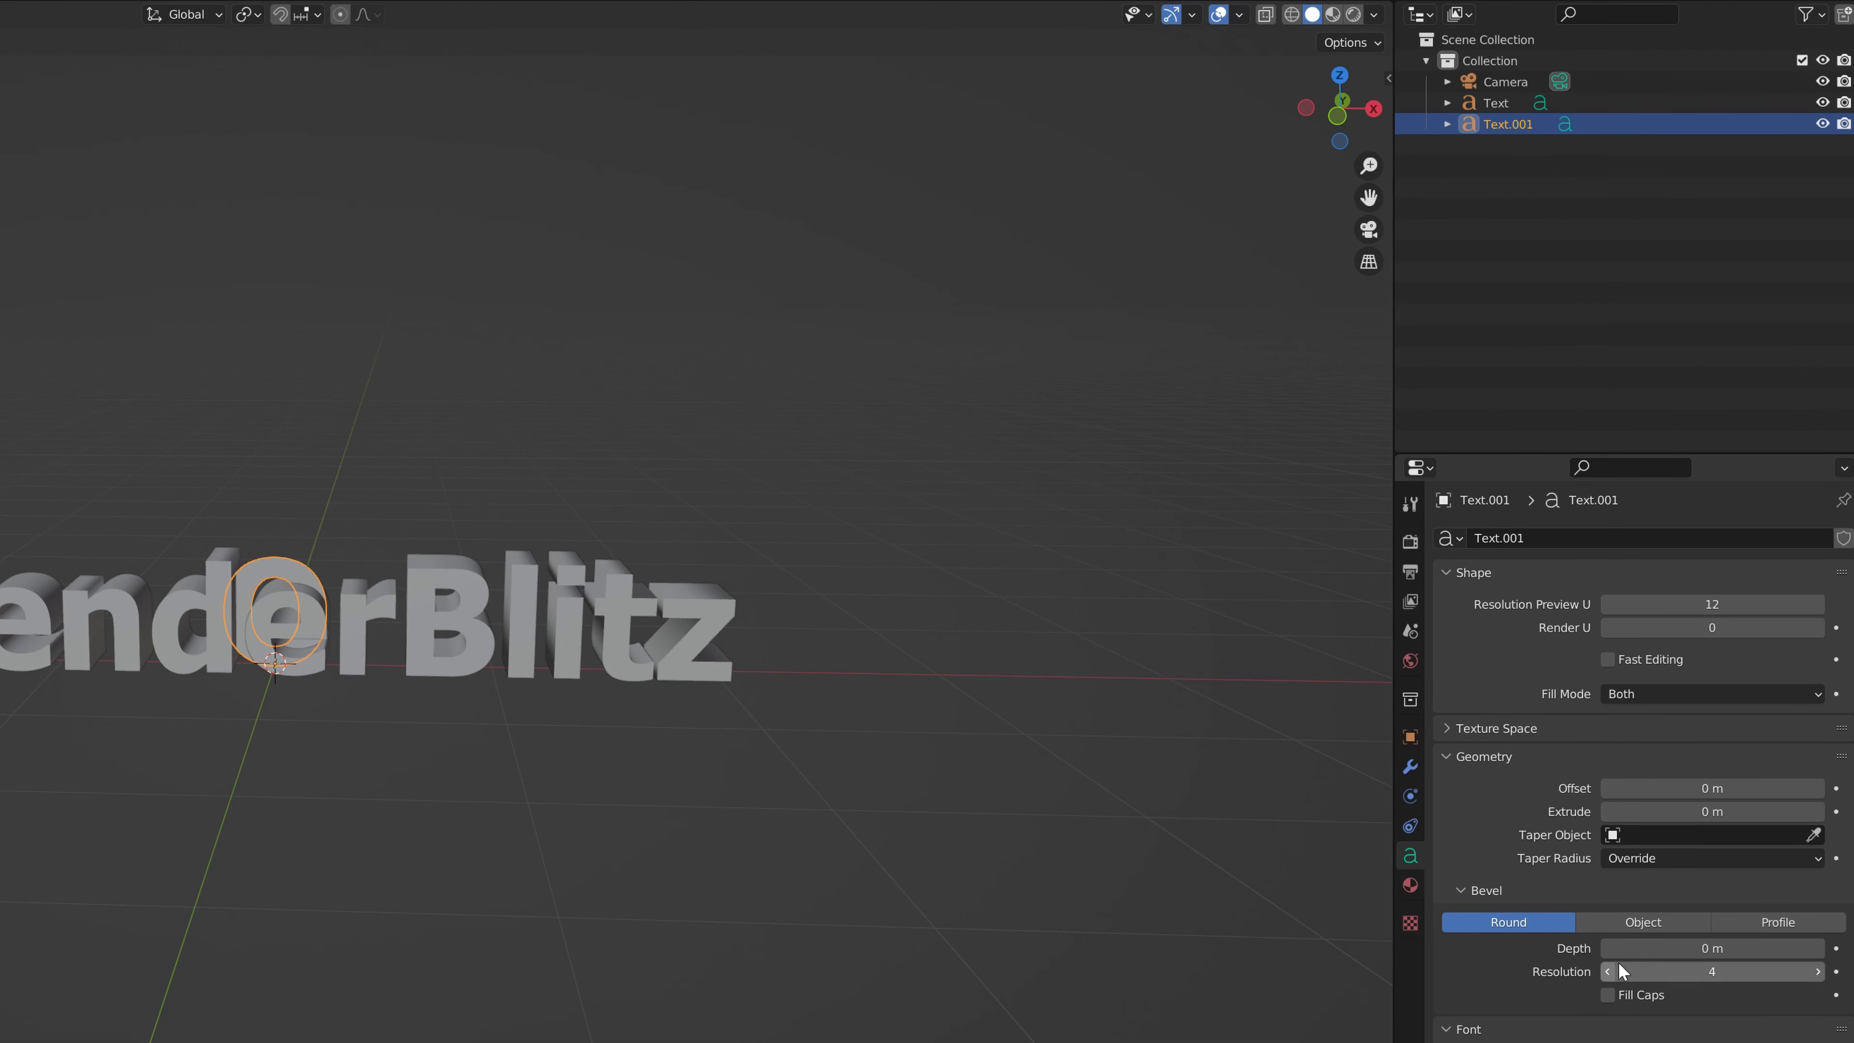
Set the extrusion of the letter O to 0.2 m.
mouse_move(1710, 811)
left_mouse_down()
mouse_move(1748, 811)
mouse_move(1709, 812)
left_mouse_up()
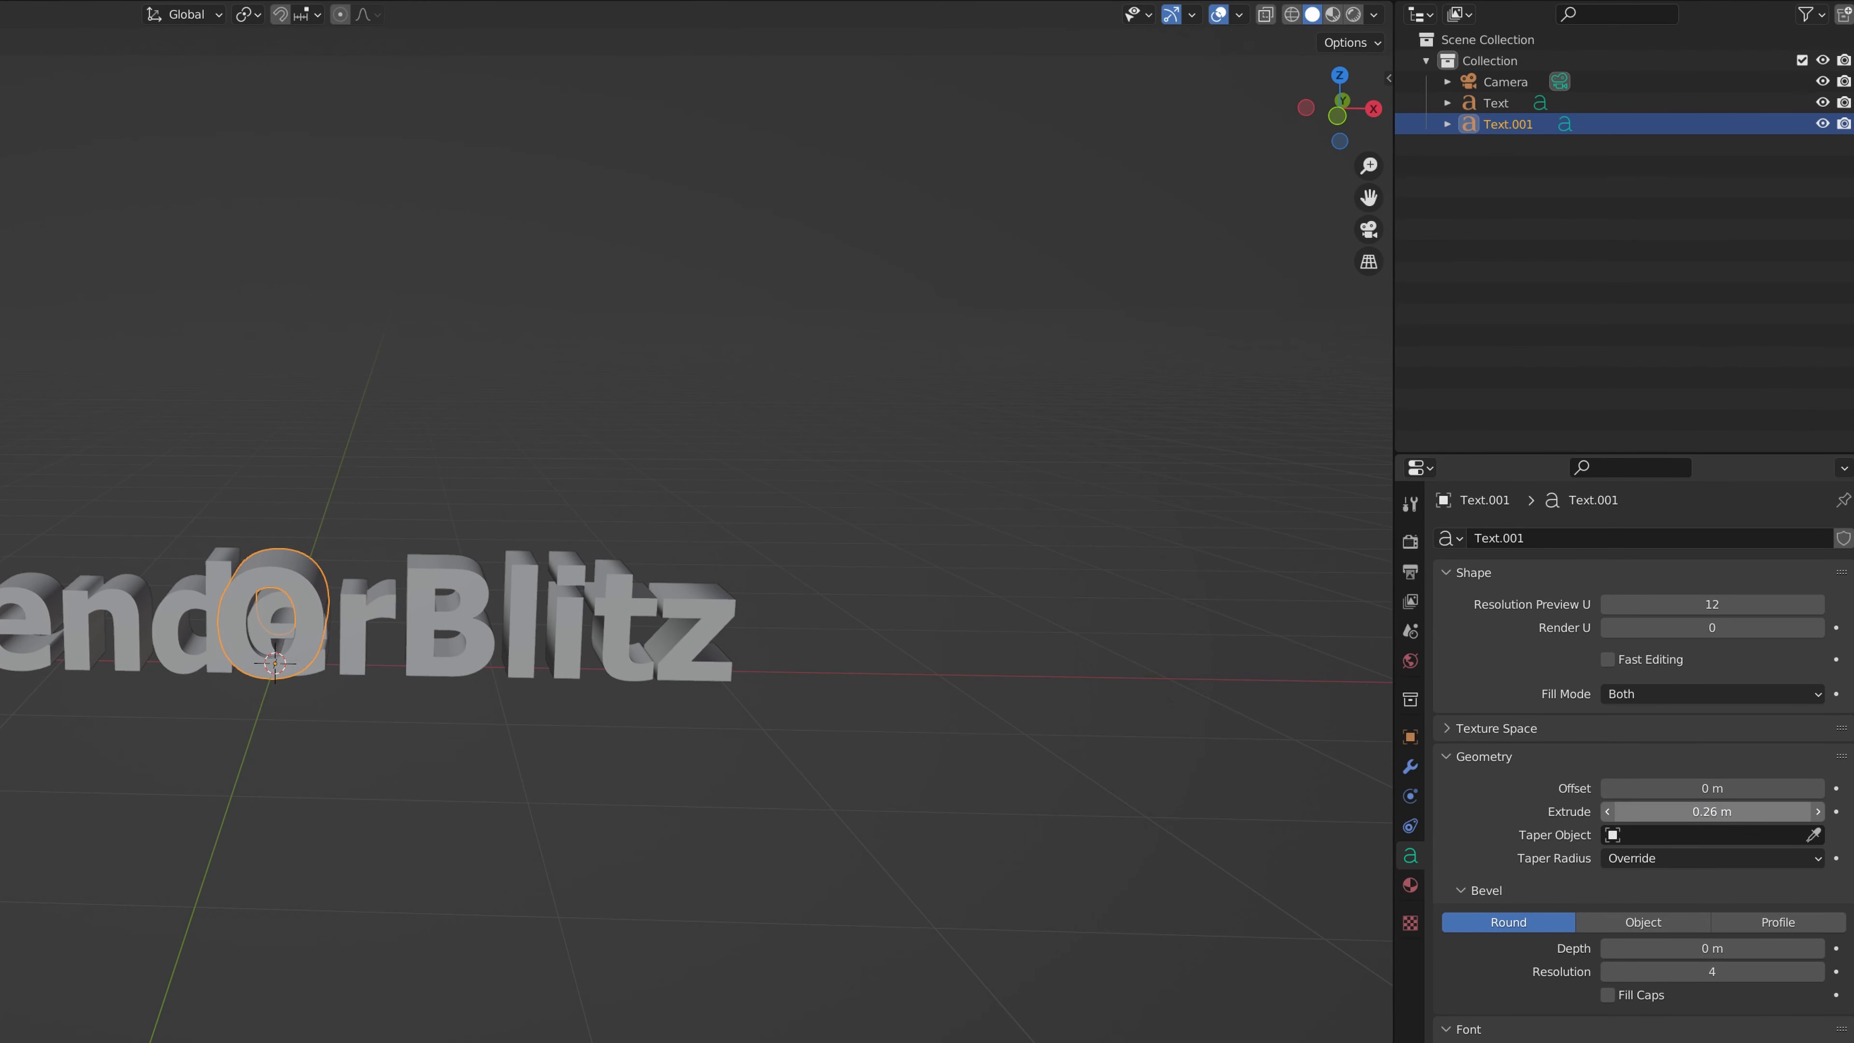
left_click(1709, 811)
type("0.2")
key("Return")
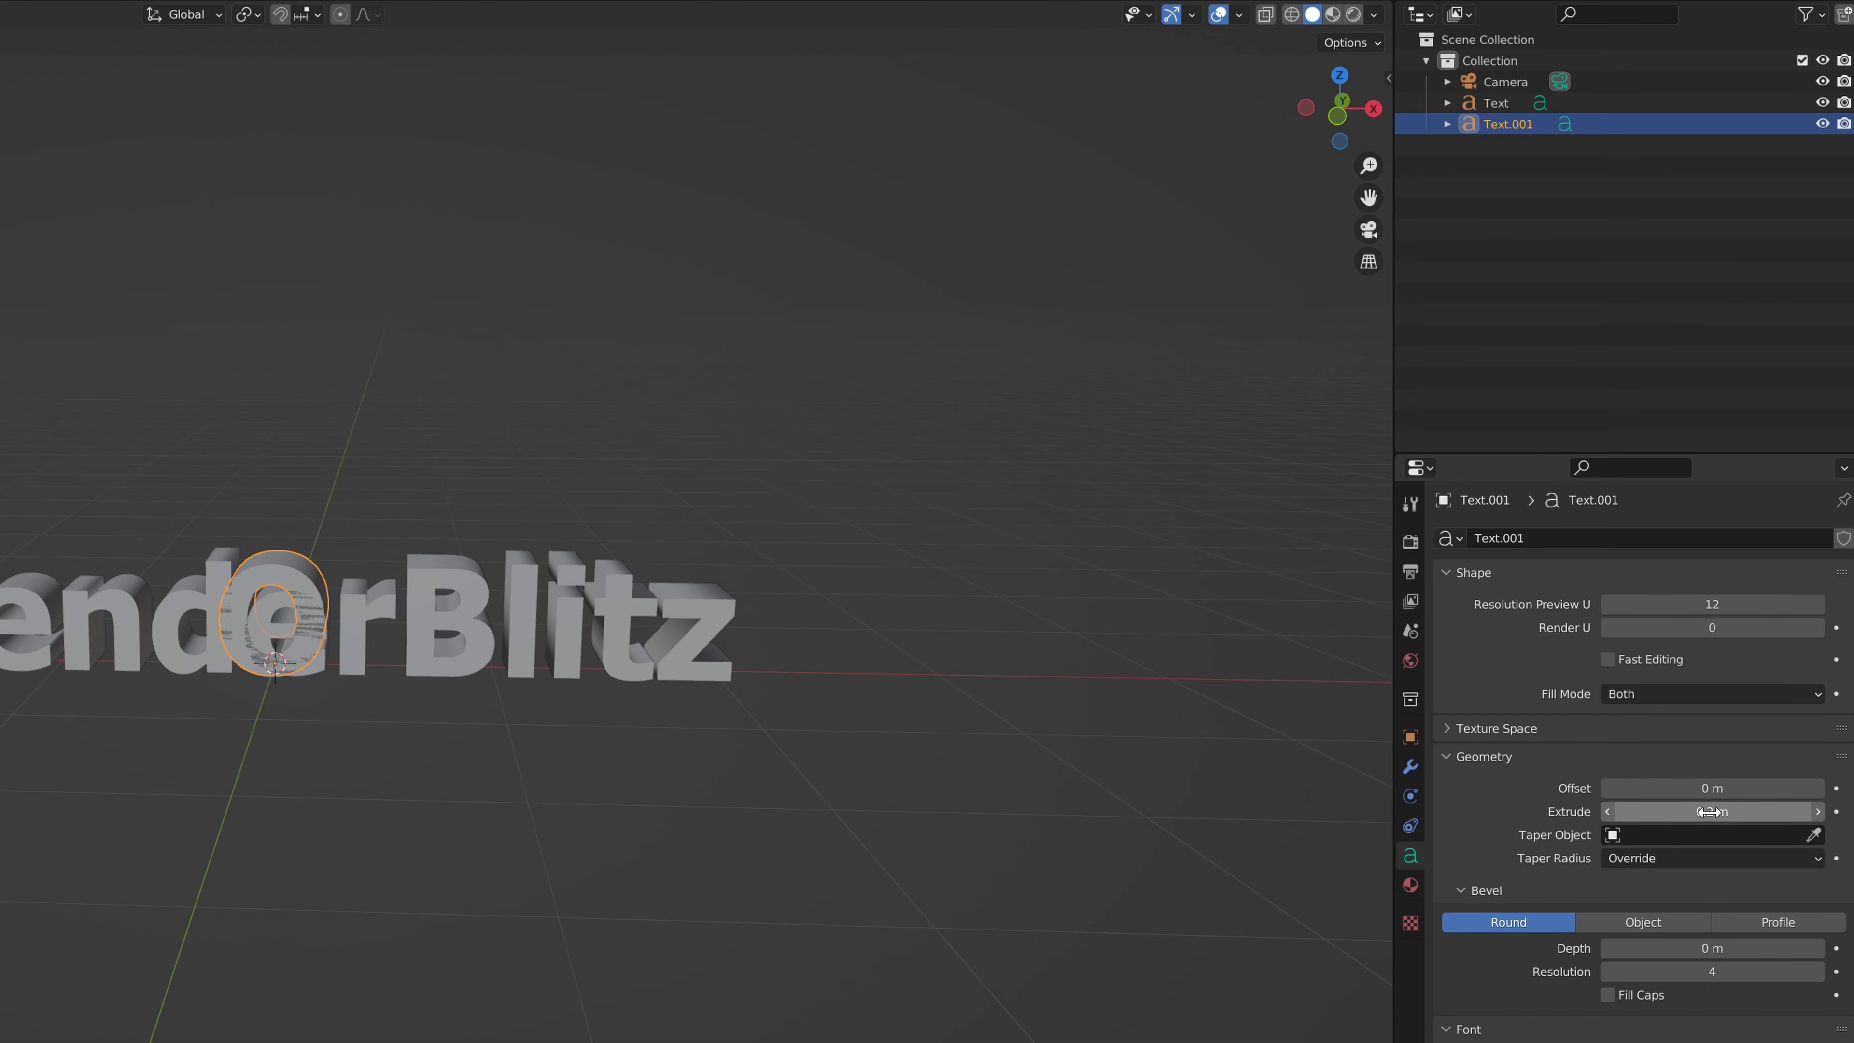
Scale the letter O to 1.8 on both X and Y, working in the front view.
middle_click_drag(692, 901, 599, 913)
middle_click_drag(596, 904, 521, 980)
left_click_drag(1701, 765, 1701, 787)
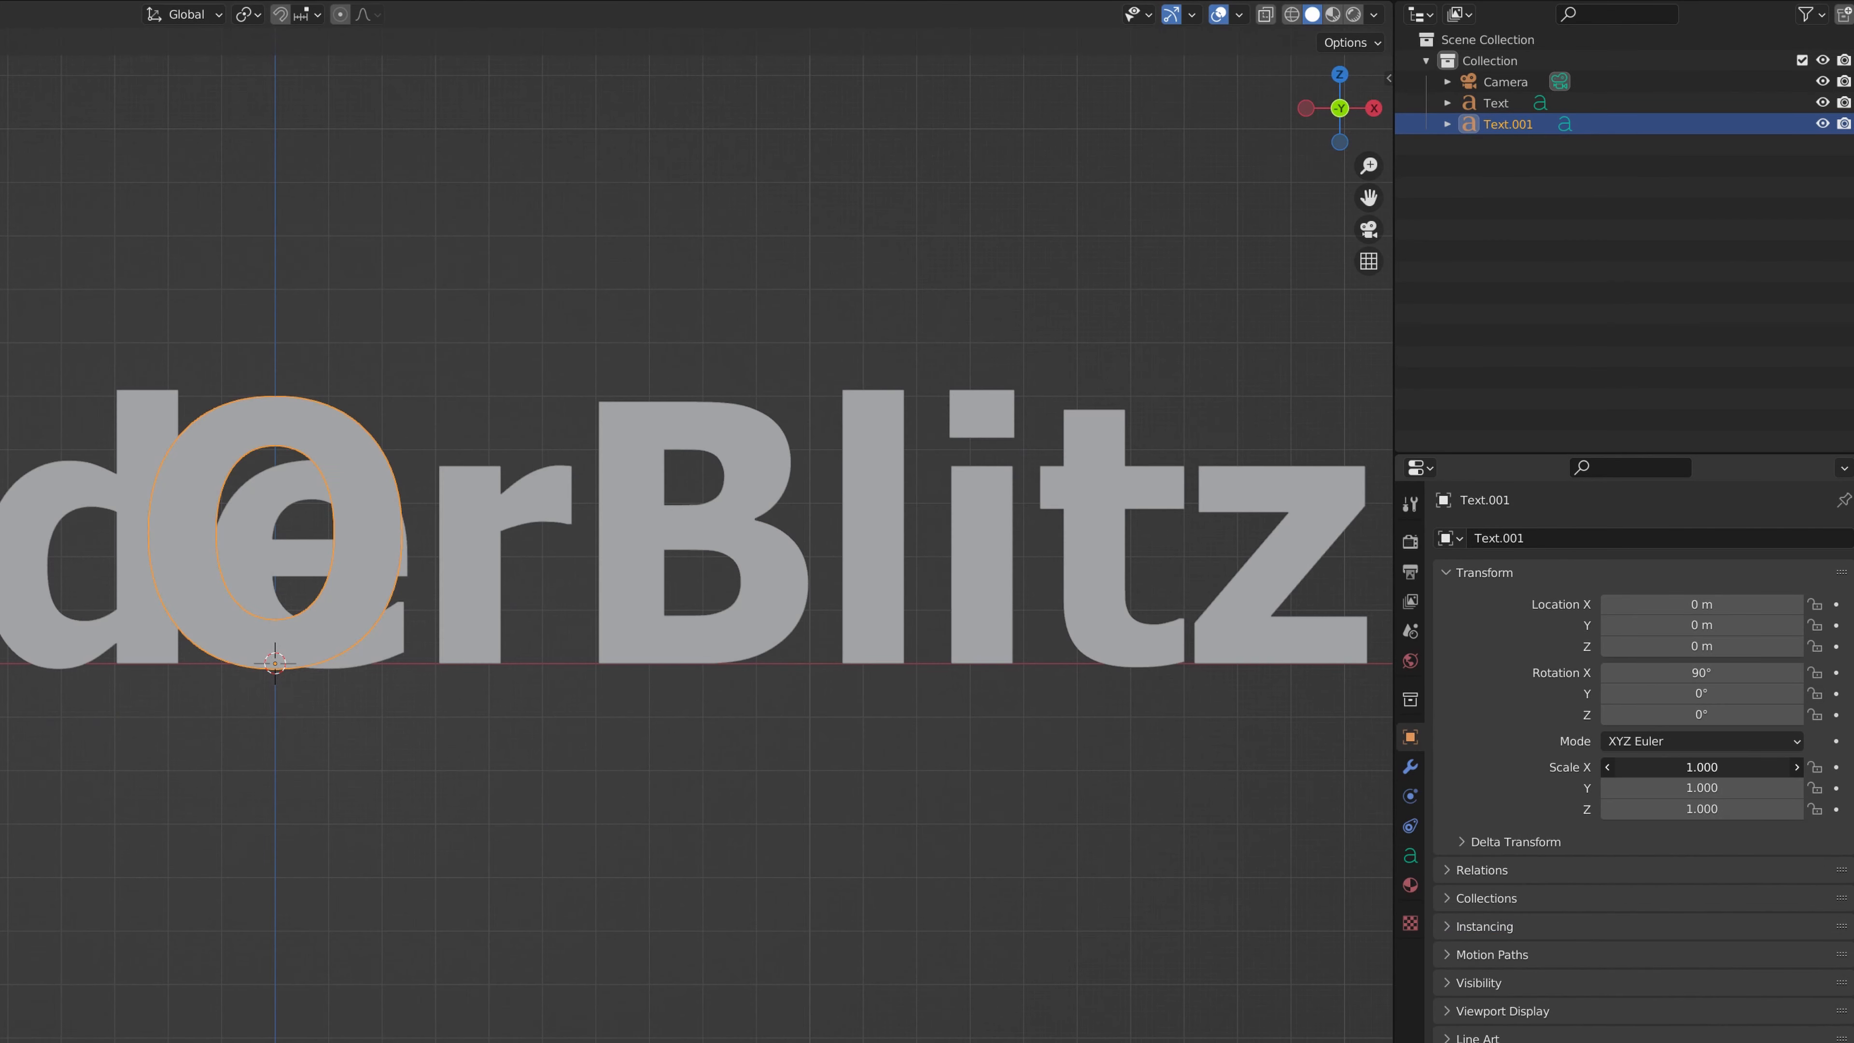
type("1.8")
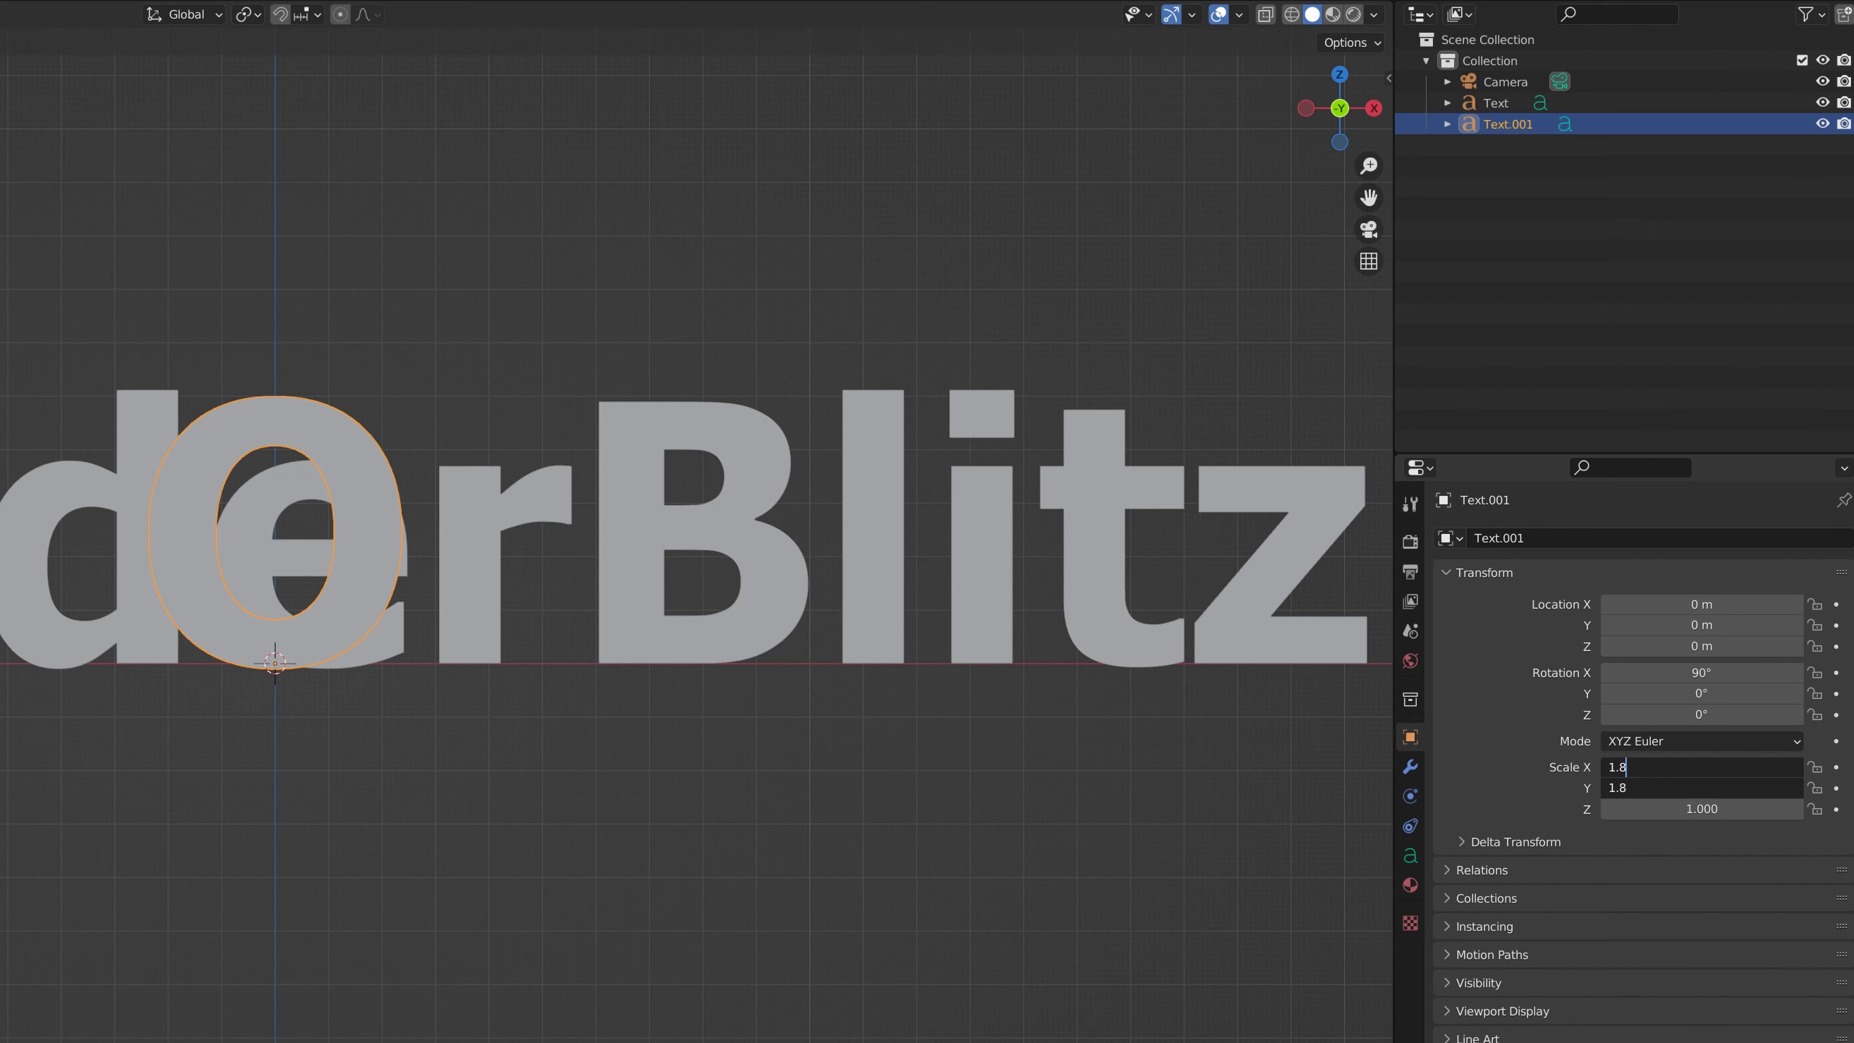
key("Return")
Reduce the X and Y scale of the letter O to 1.7.
left_click_drag(1703, 765, 1702, 788)
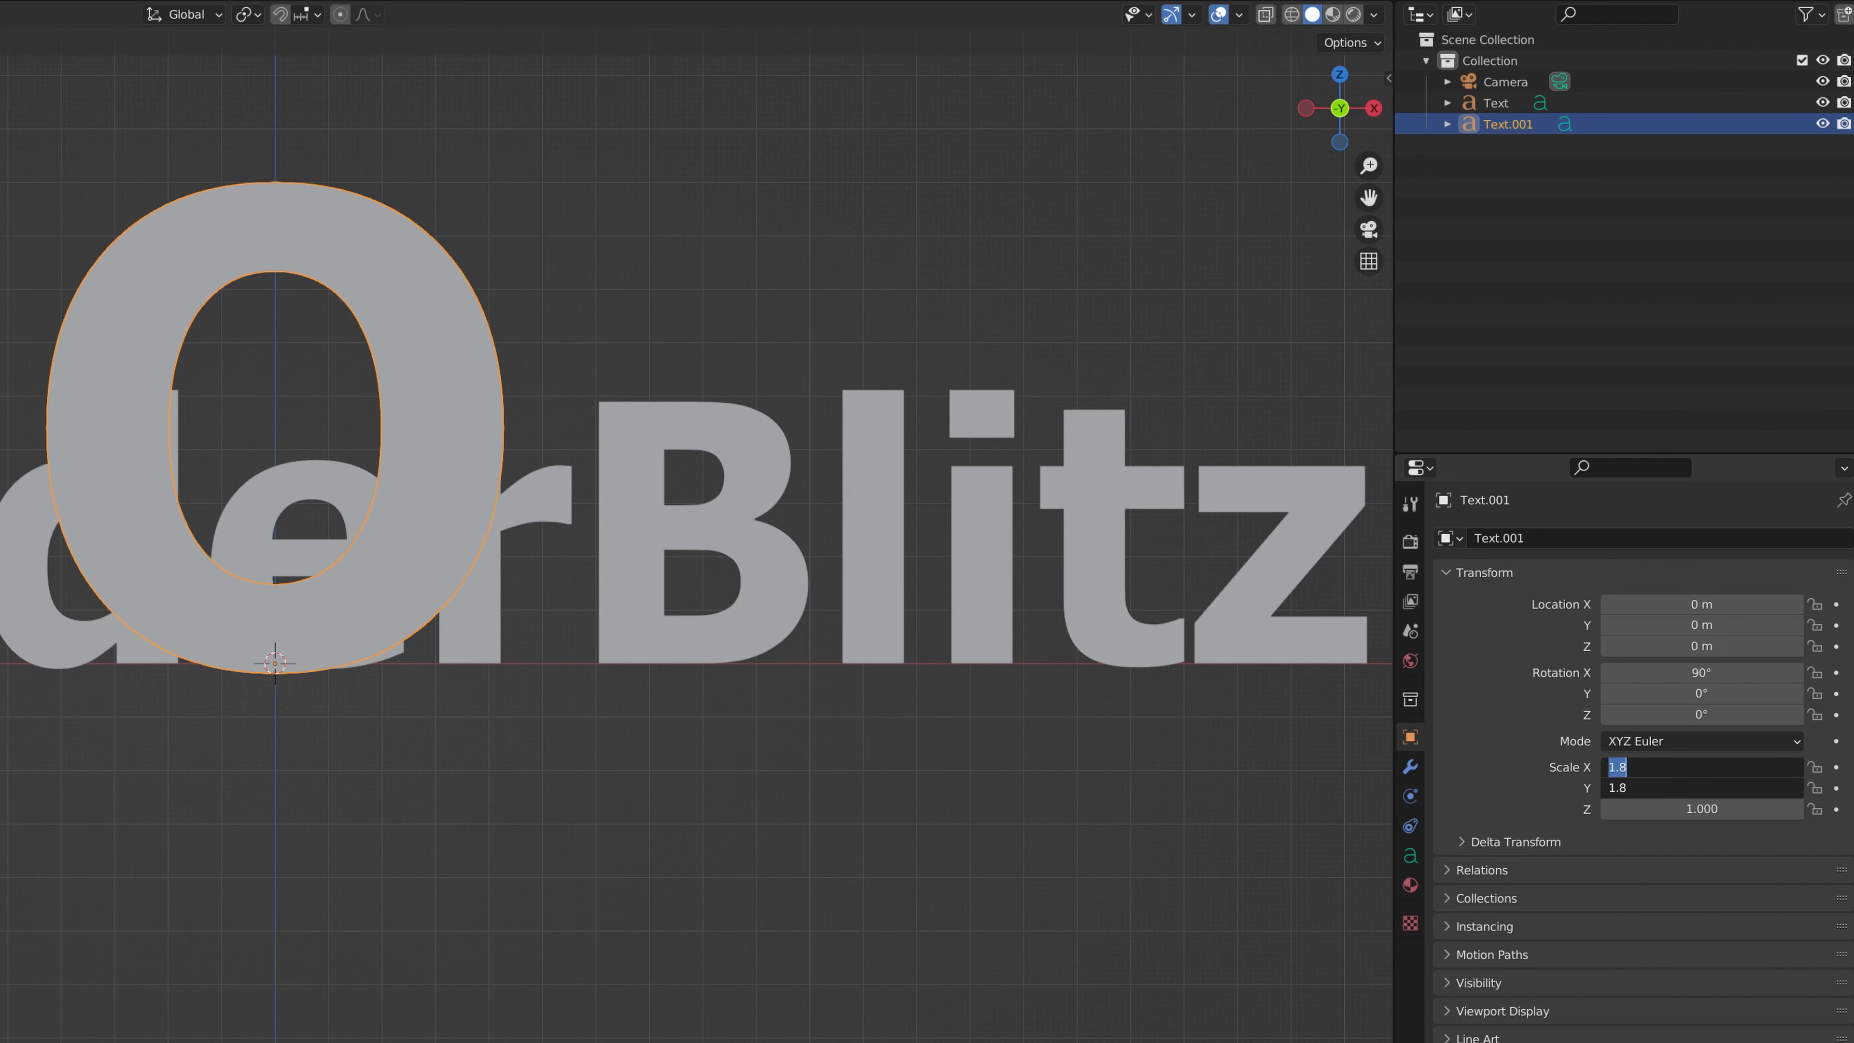
type("1")
key("Return")
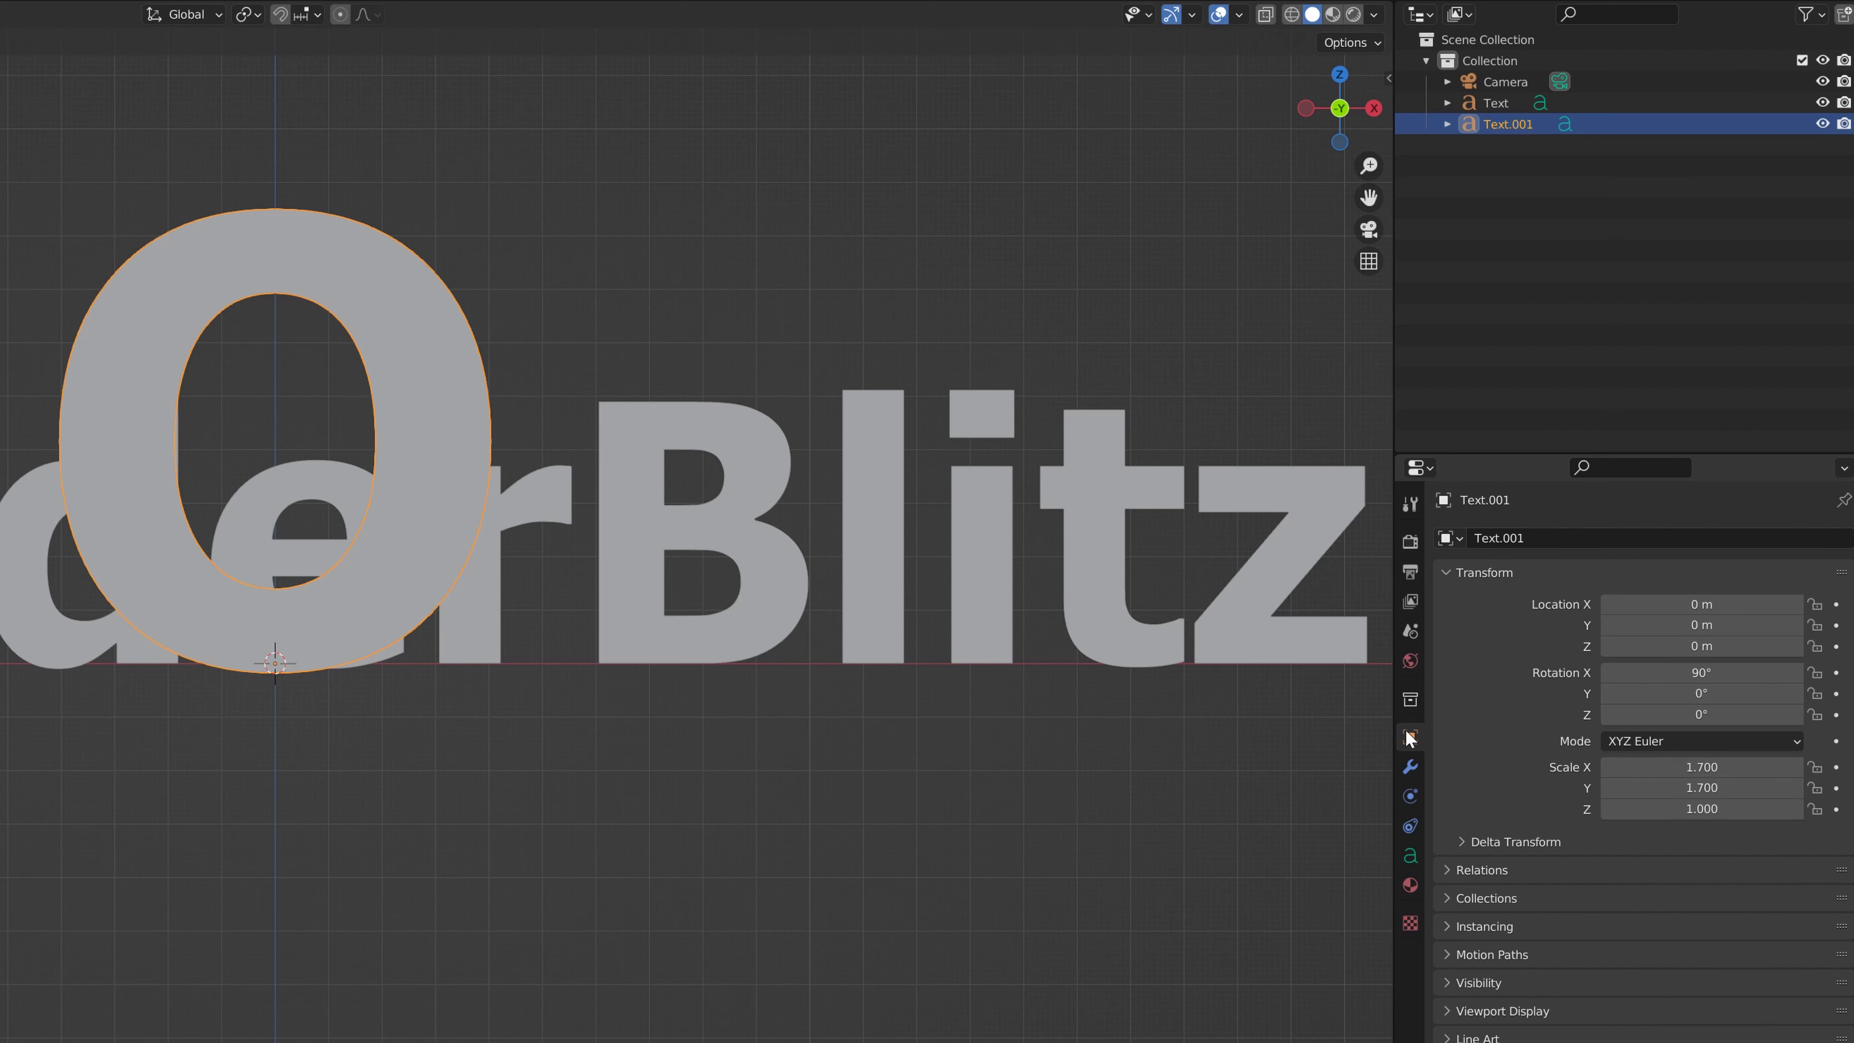
Lower the letter O to a Z location of about -0.18 m and set its X and Y scale to 1.8.
left_click_drag(1709, 656, 1657, 657)
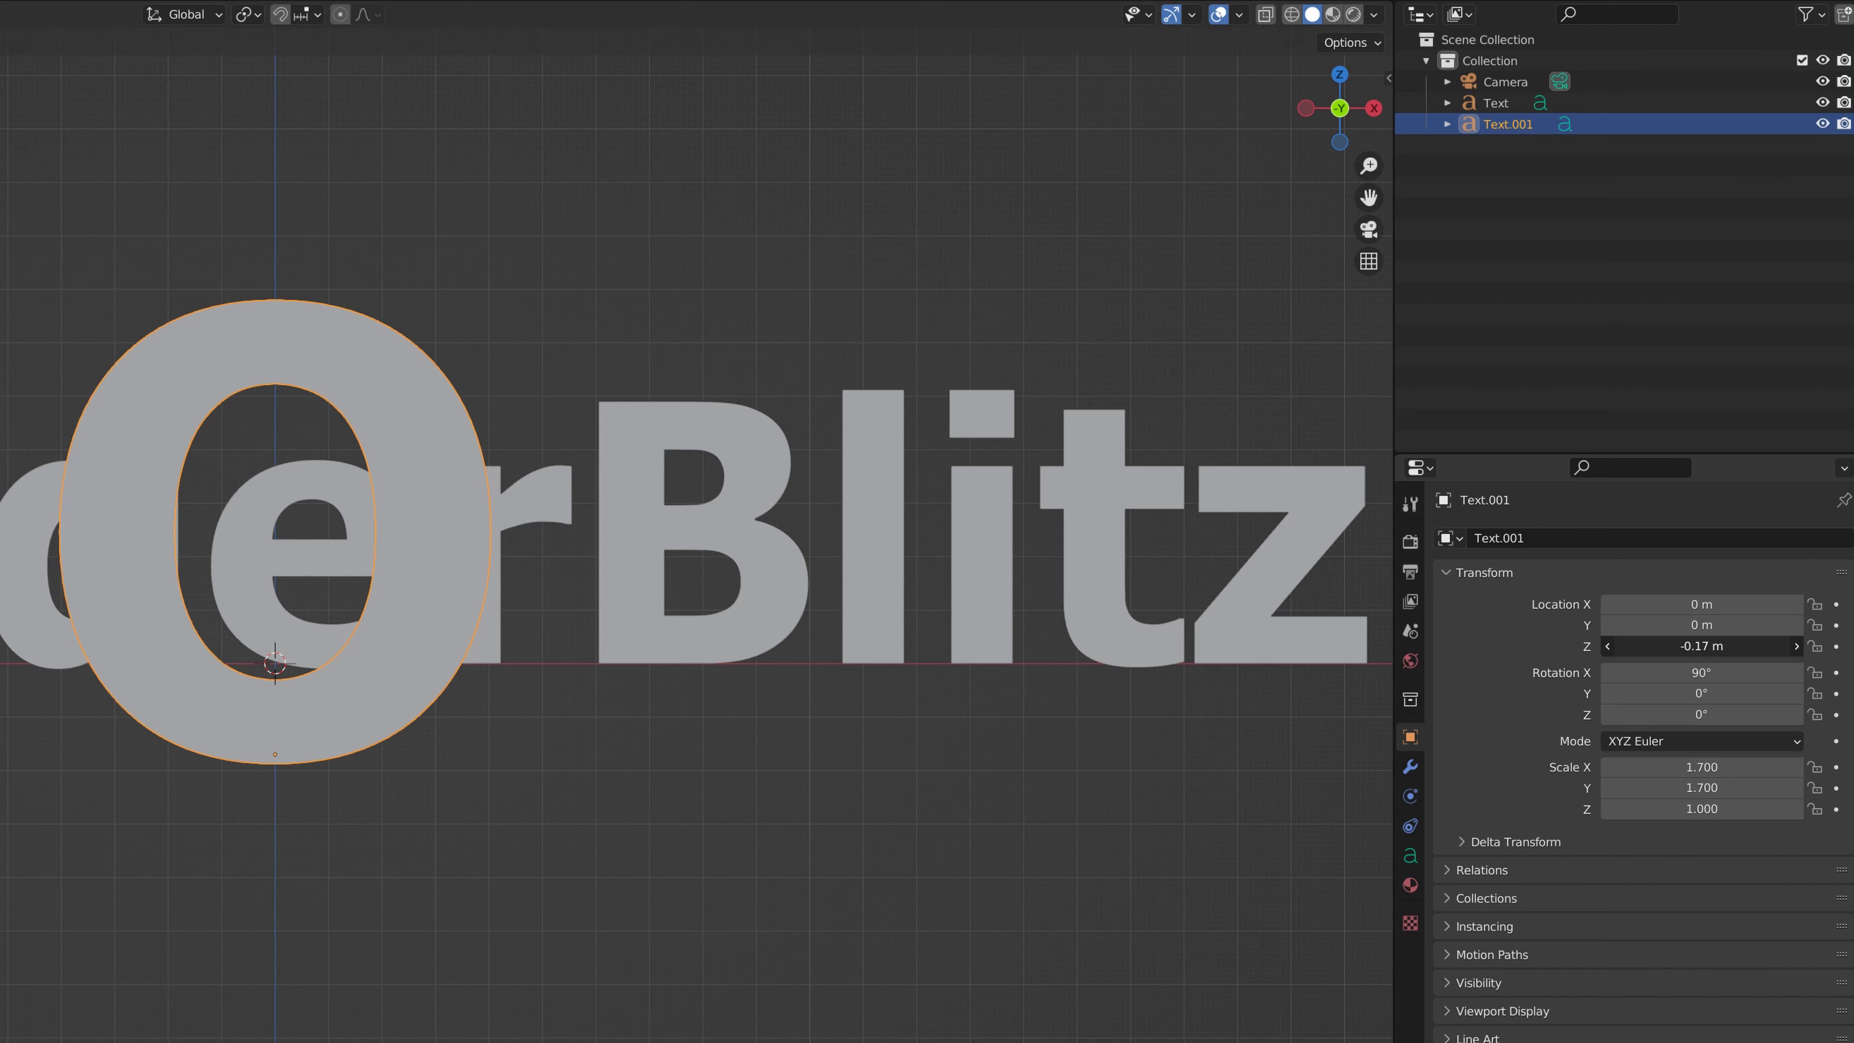
left_click_drag(1717, 768, 1717, 788)
type("1.8")
key("Return")
Convert the letter O from text to a mesh and open it in Edit Mode.
right_click(249, 402)
mouse_move(248, 402)
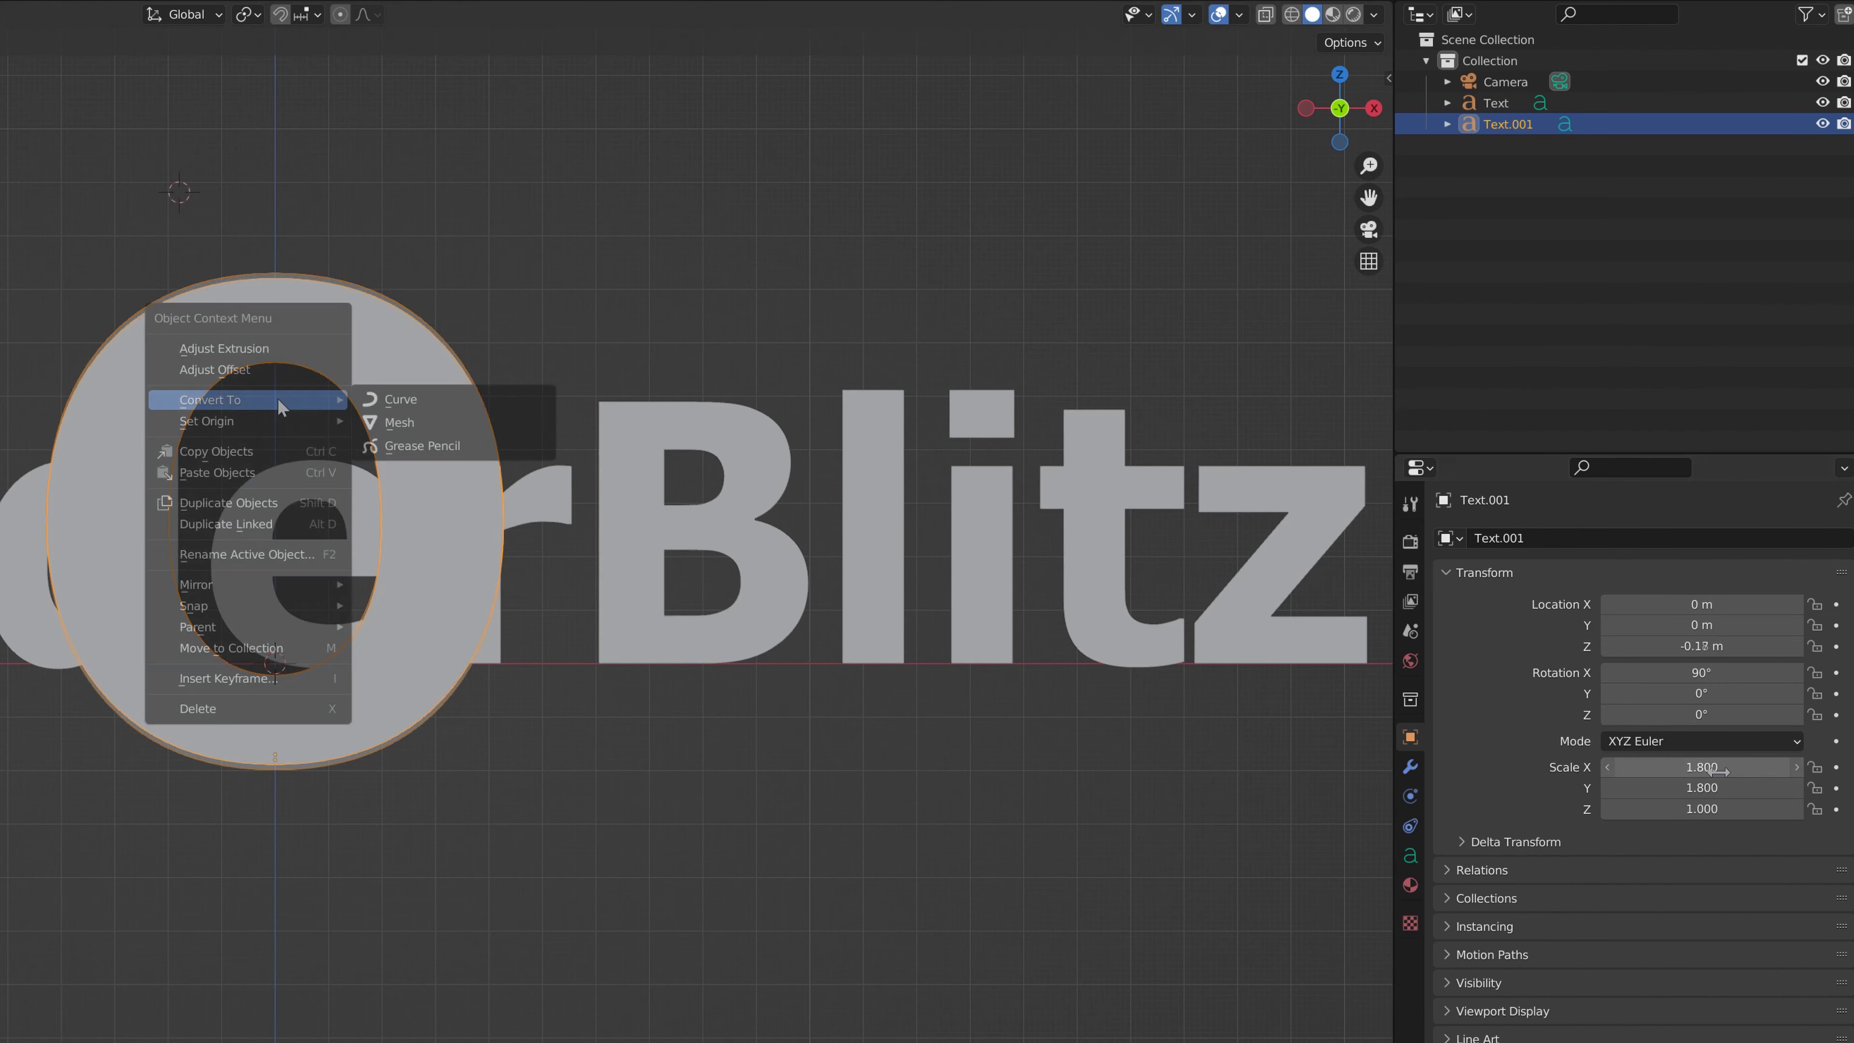
left_click(410, 428)
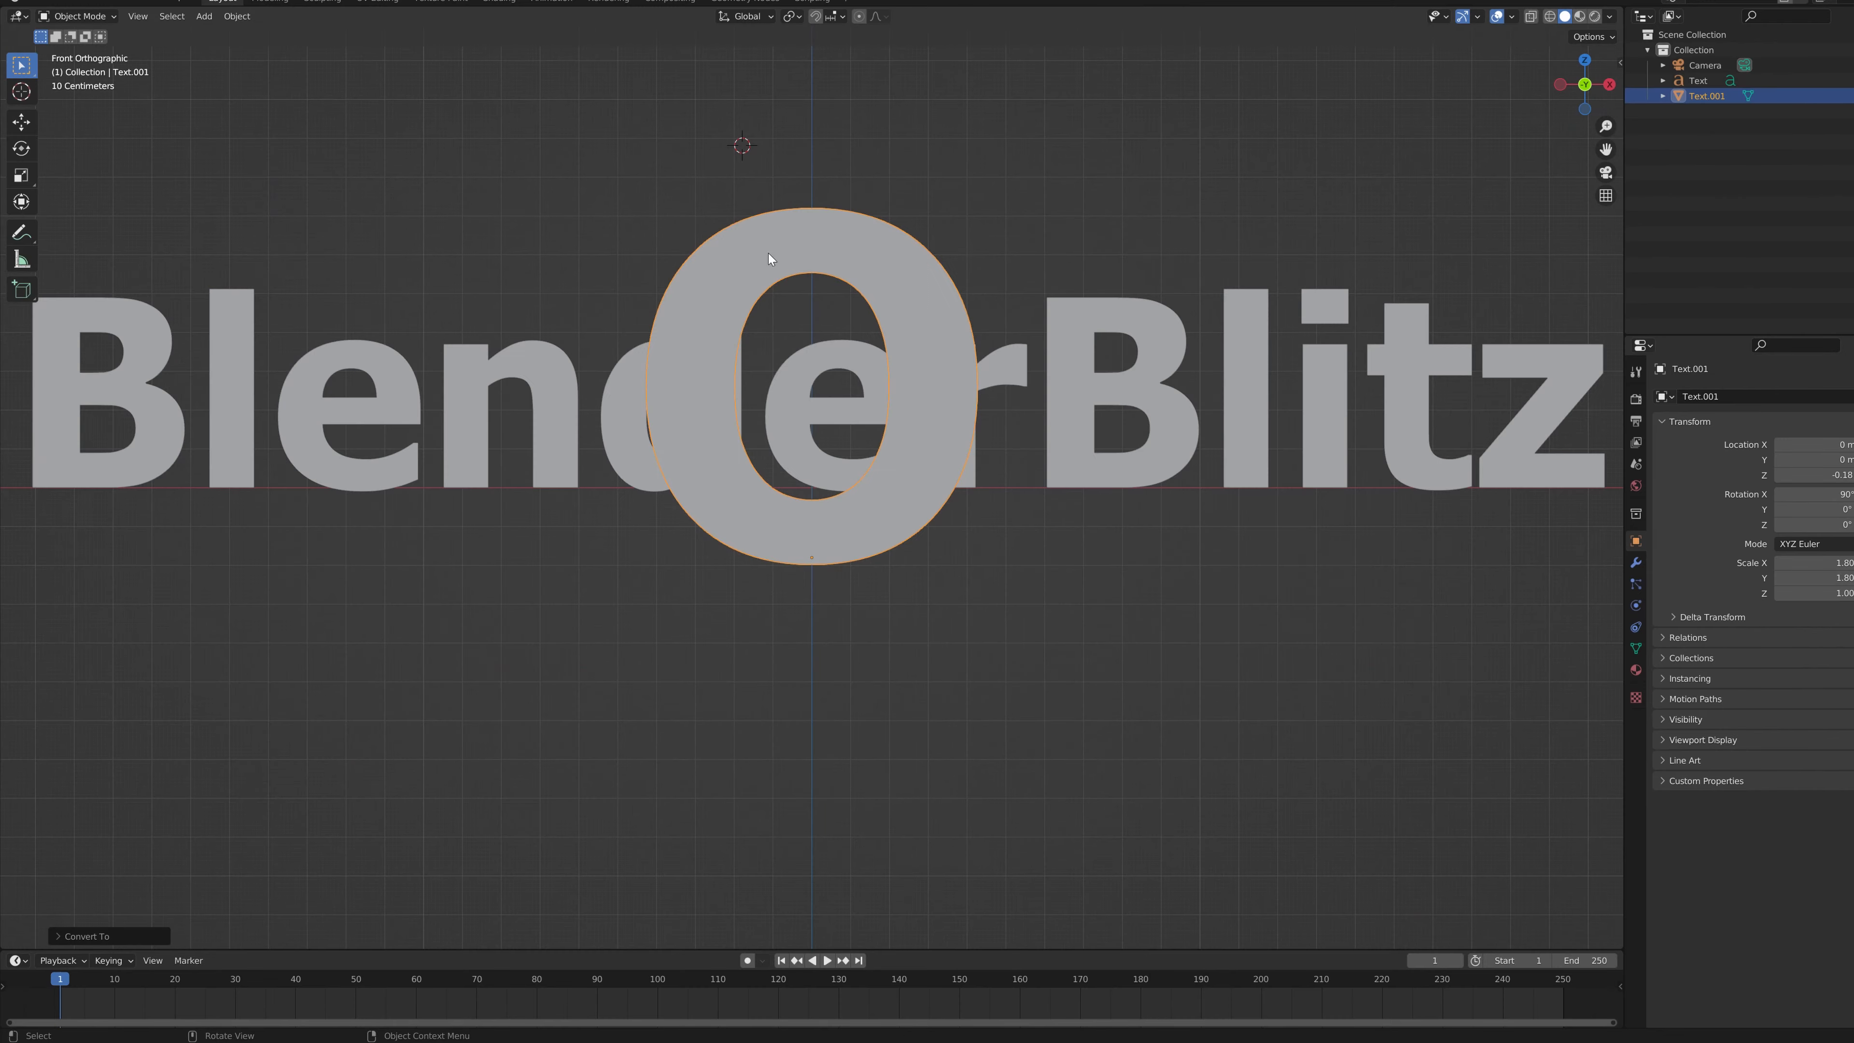
key("Tab")
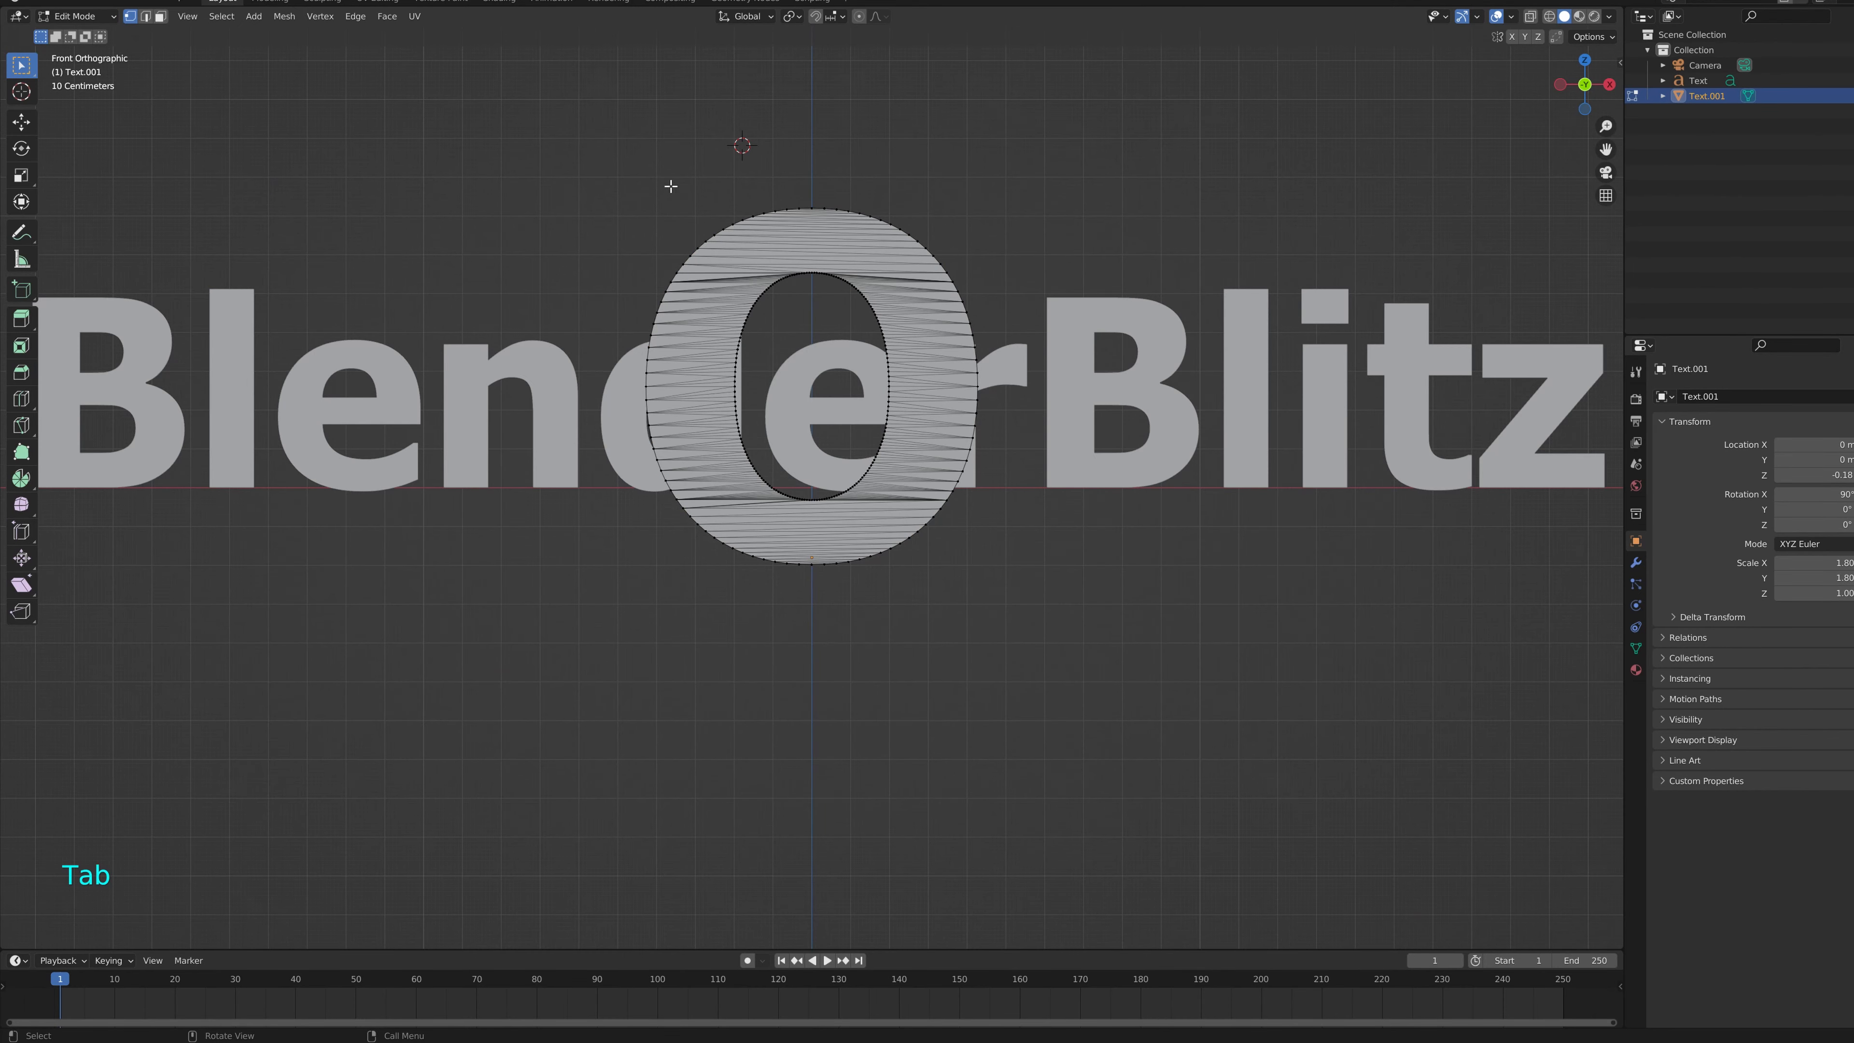
In wireframe display, select all vertices of the O's left half, including those at the top and bottom middle of the inner hole.
left_click(1549, 21)
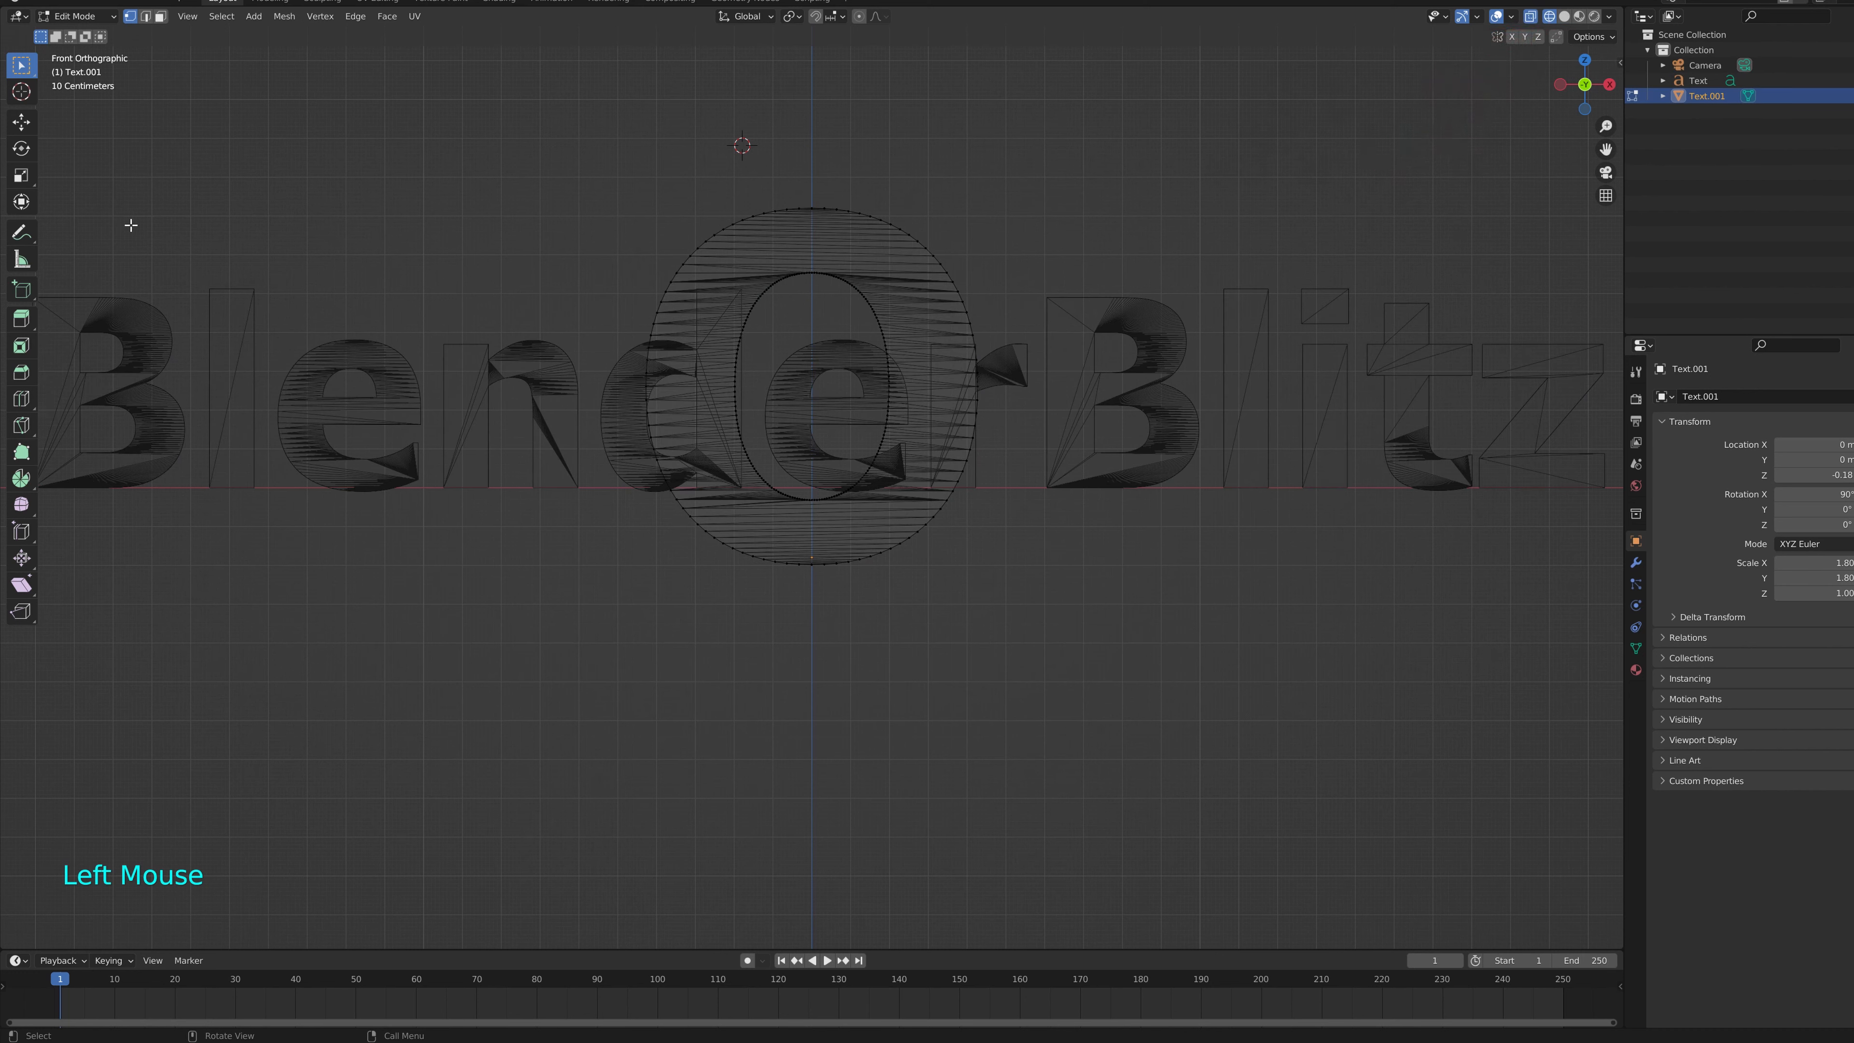
left_click_drag(808, 173, 661, 625)
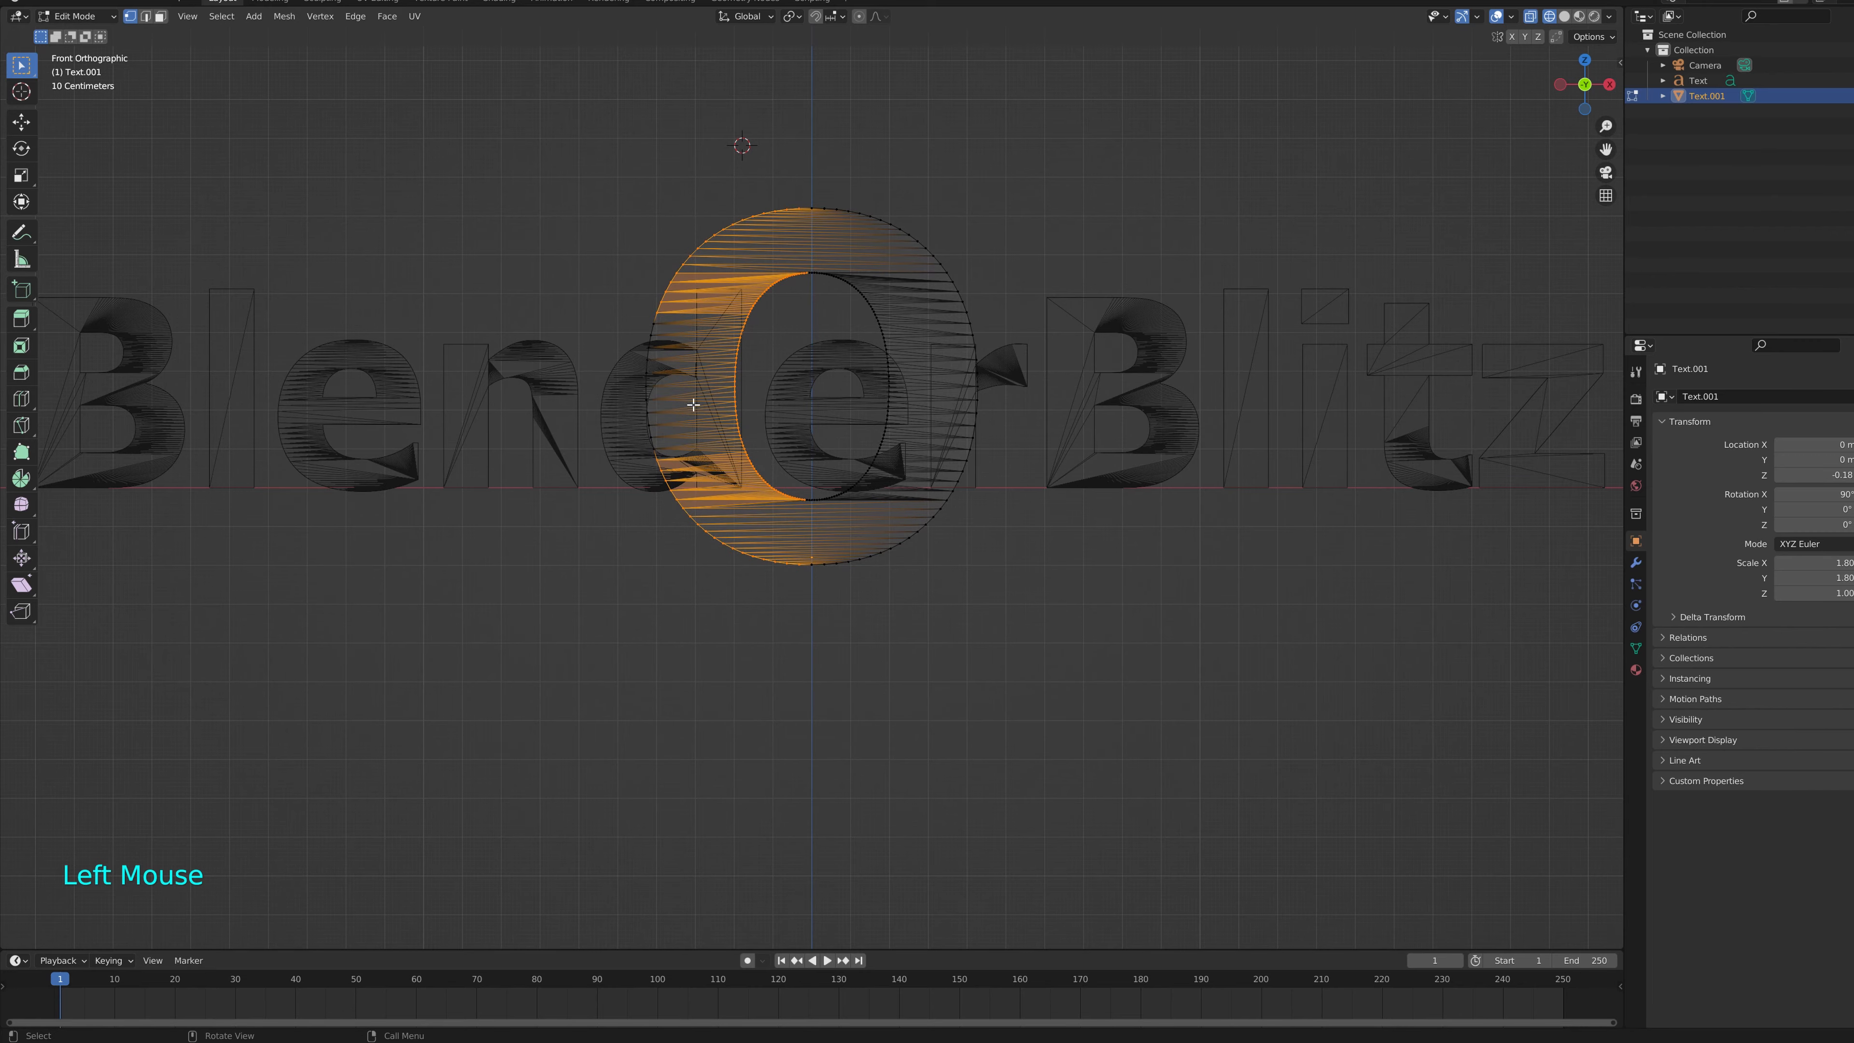
left_click_drag(721, 226, 587, 624, "shift")
middle_click_drag(623, 558, 842, 636)
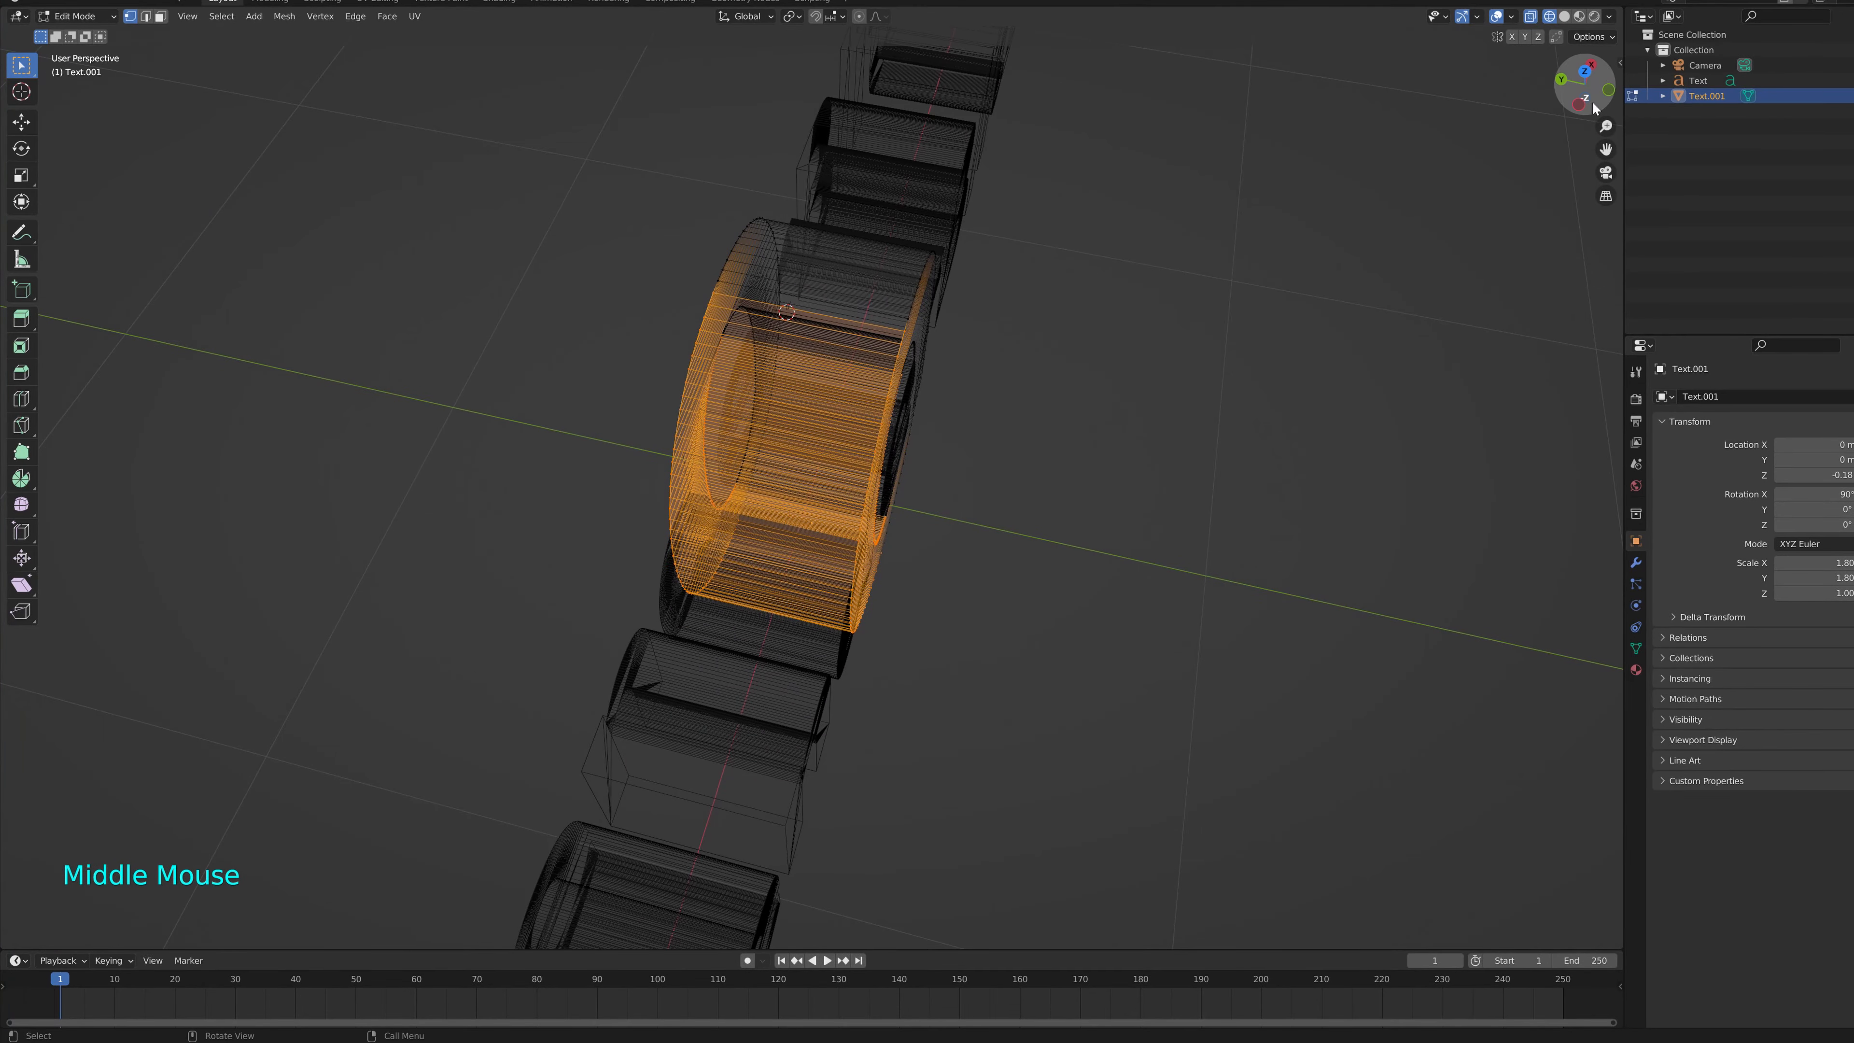
left_click(1609, 91)
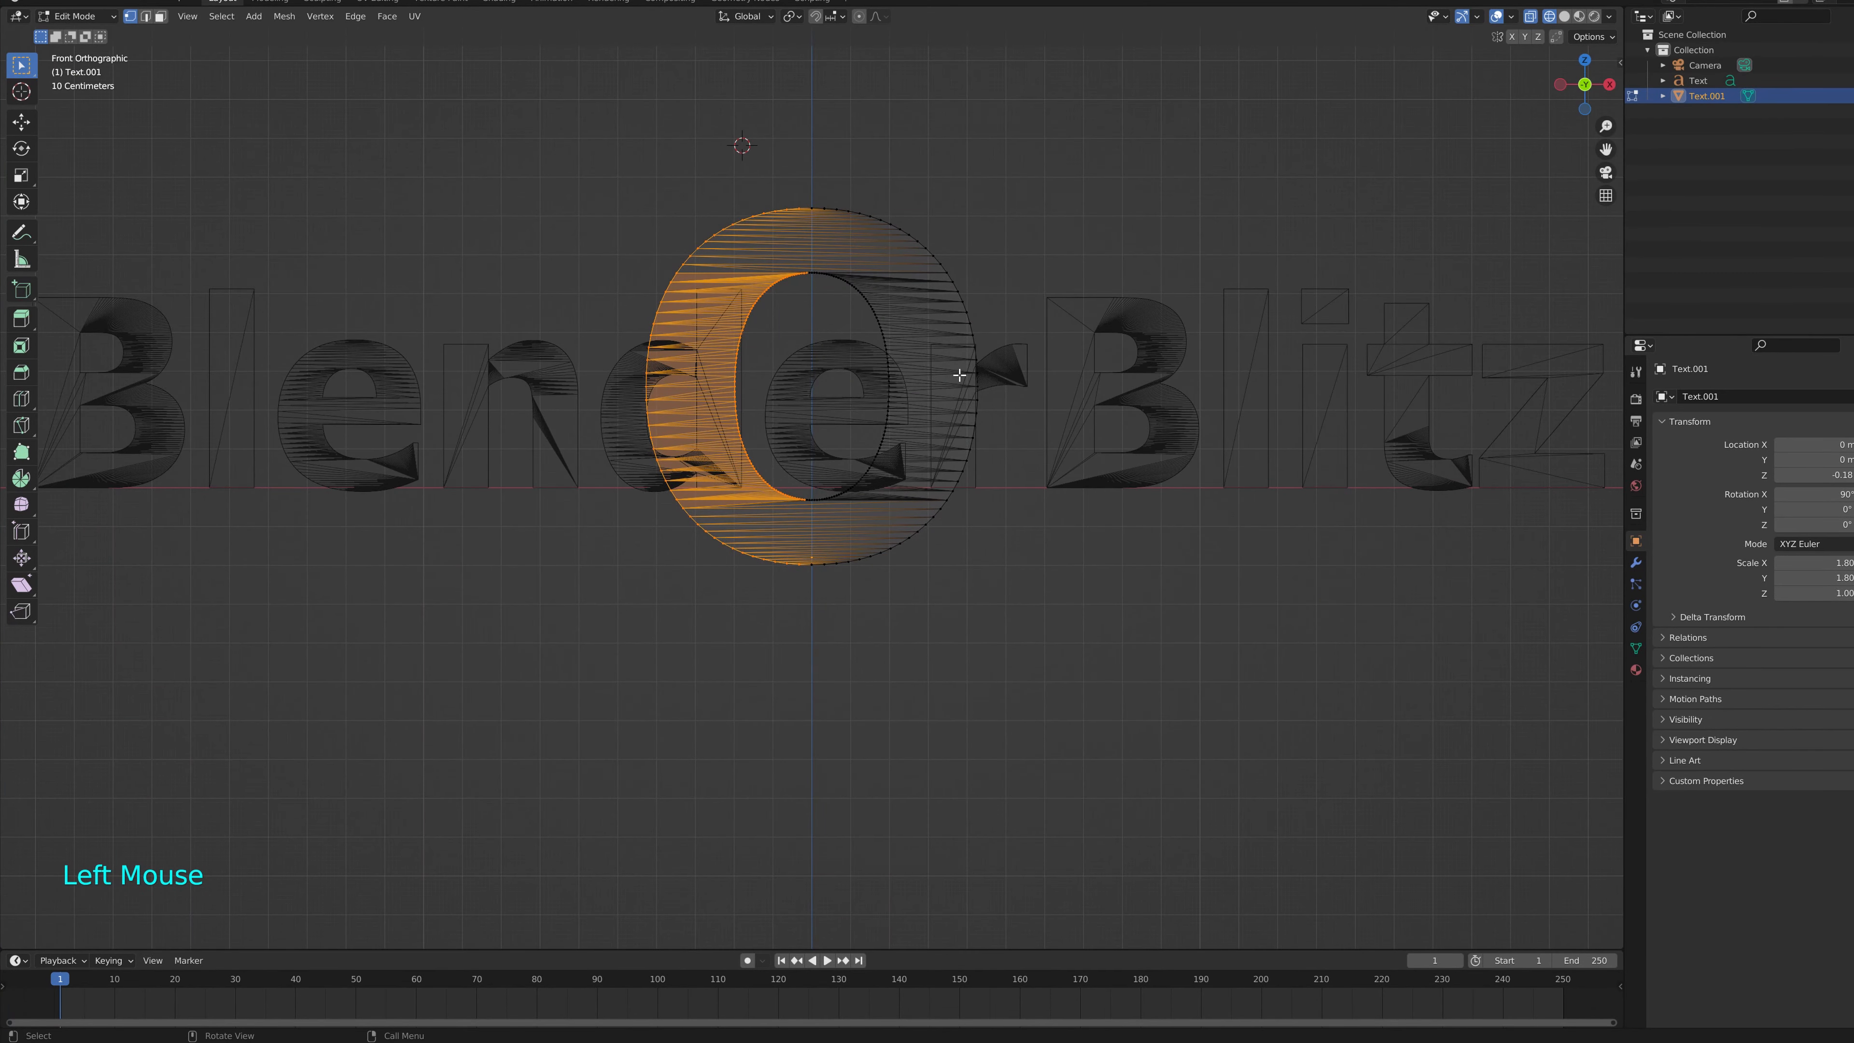
scroll(814, 524, "up", 4)
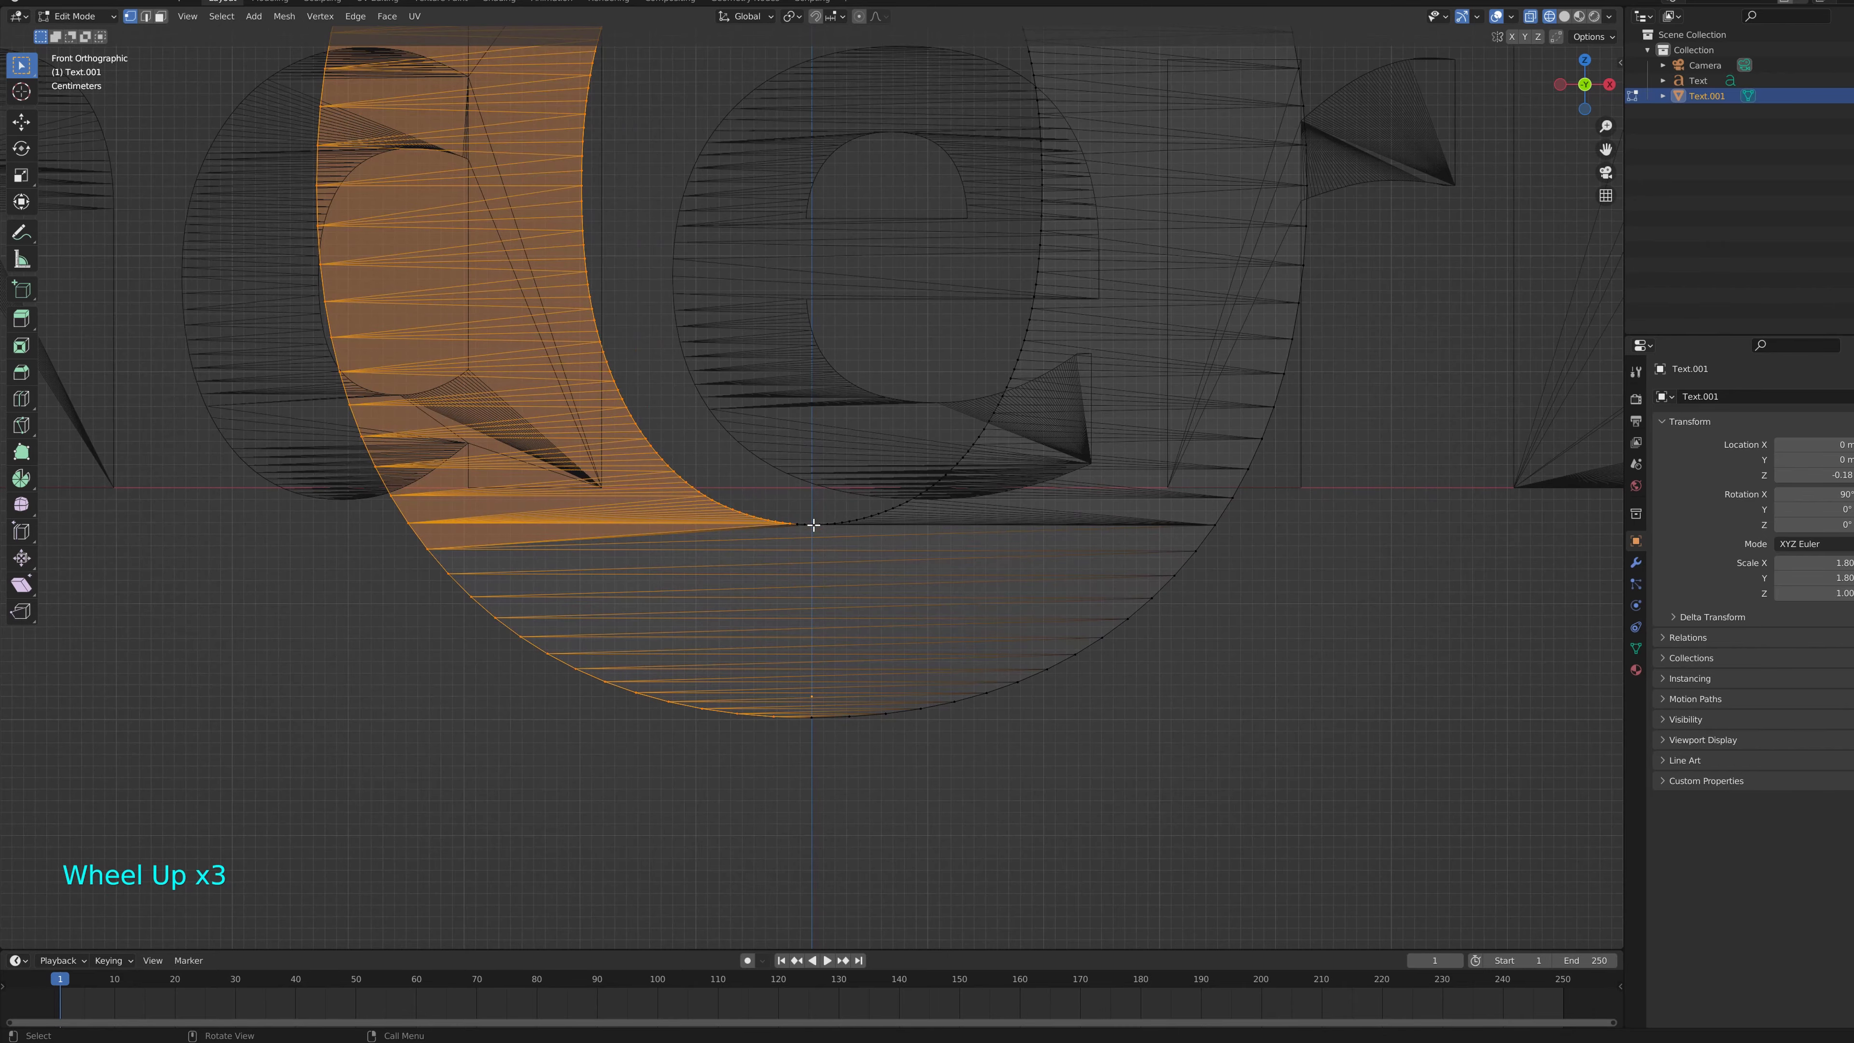
left_click(786, 558, "shift")
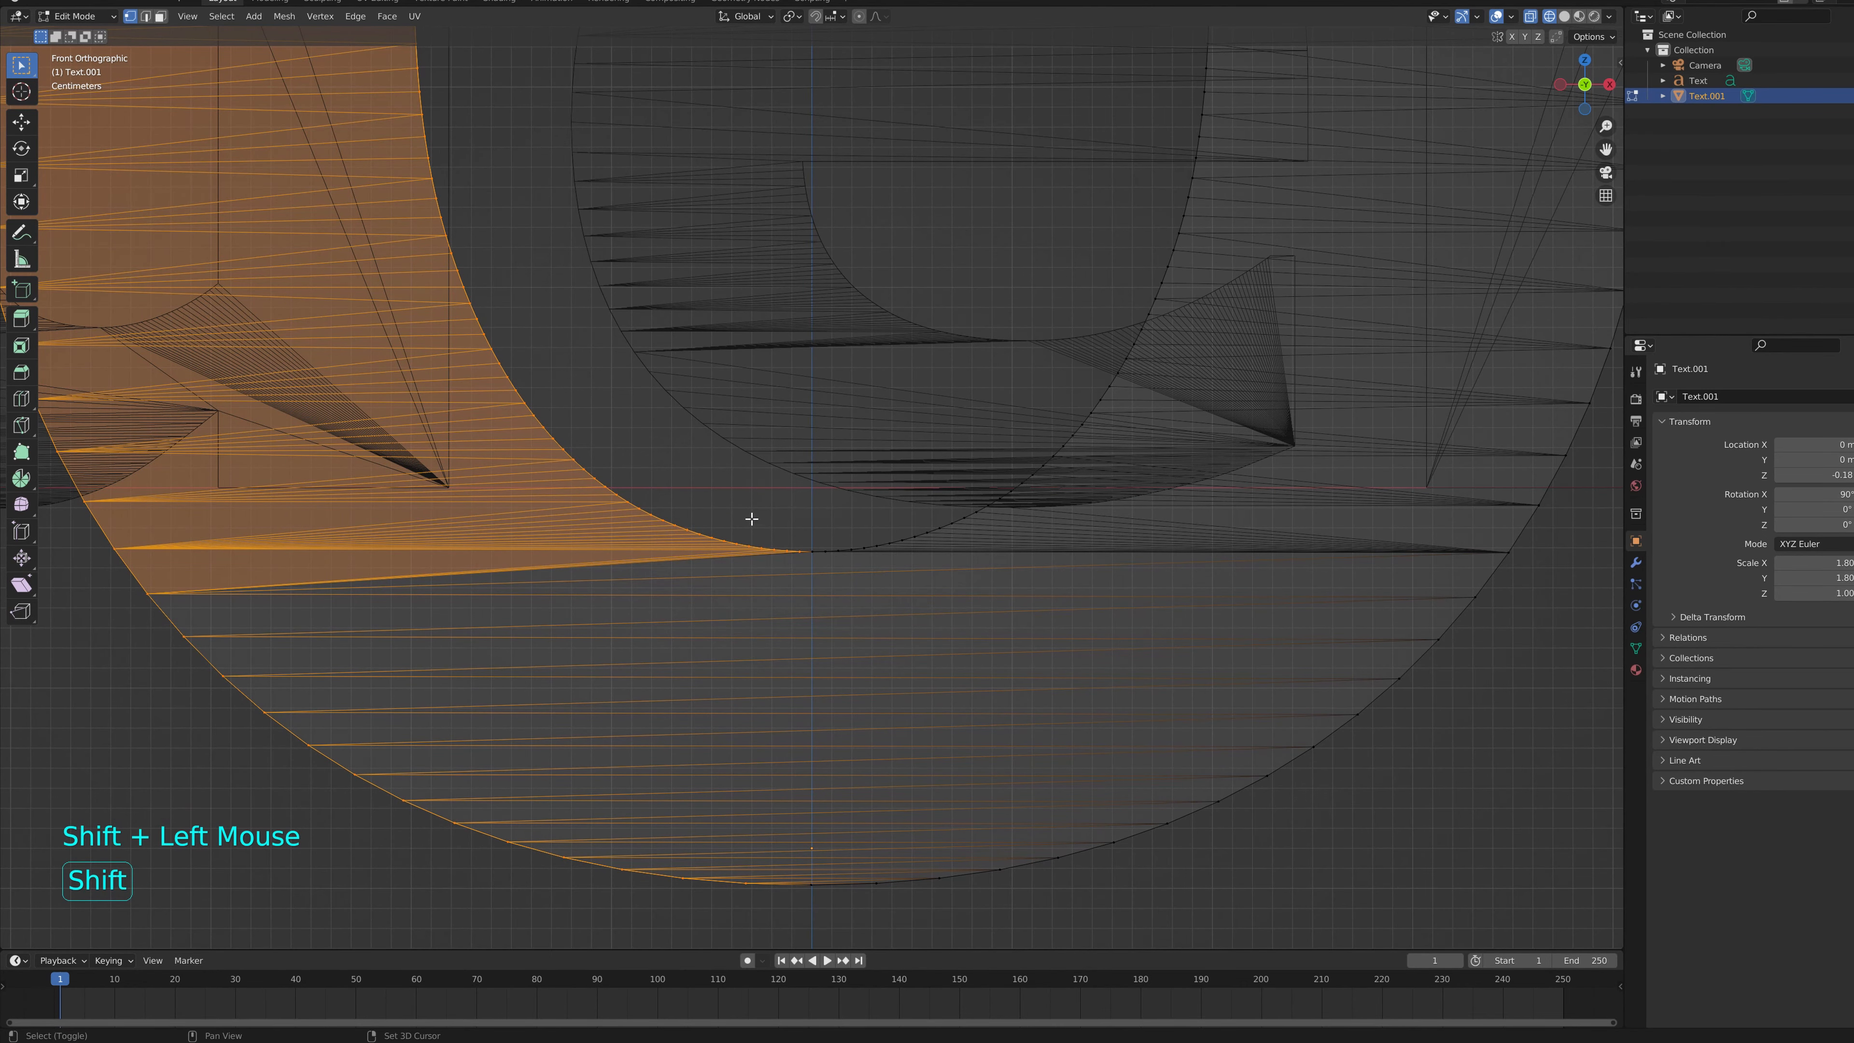
left_click_drag(1605, 149, 1369, 165)
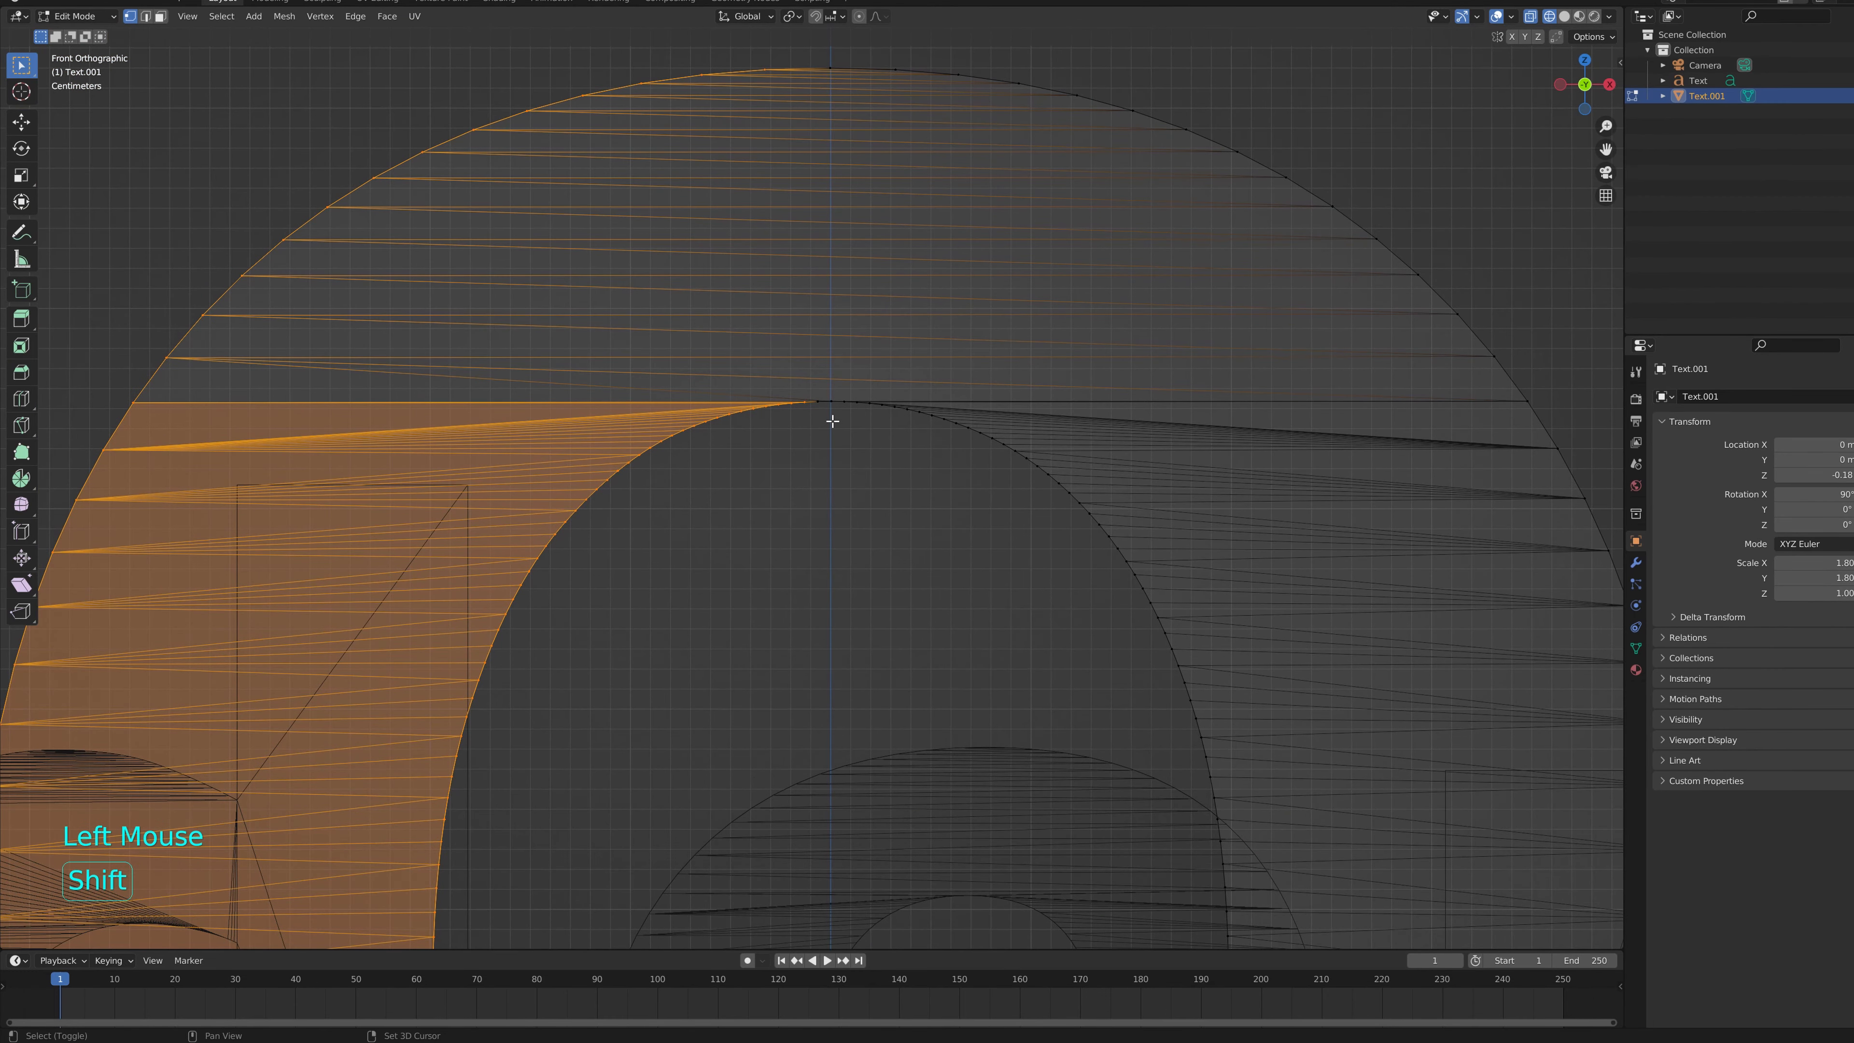
left_click(814, 405, "shift")
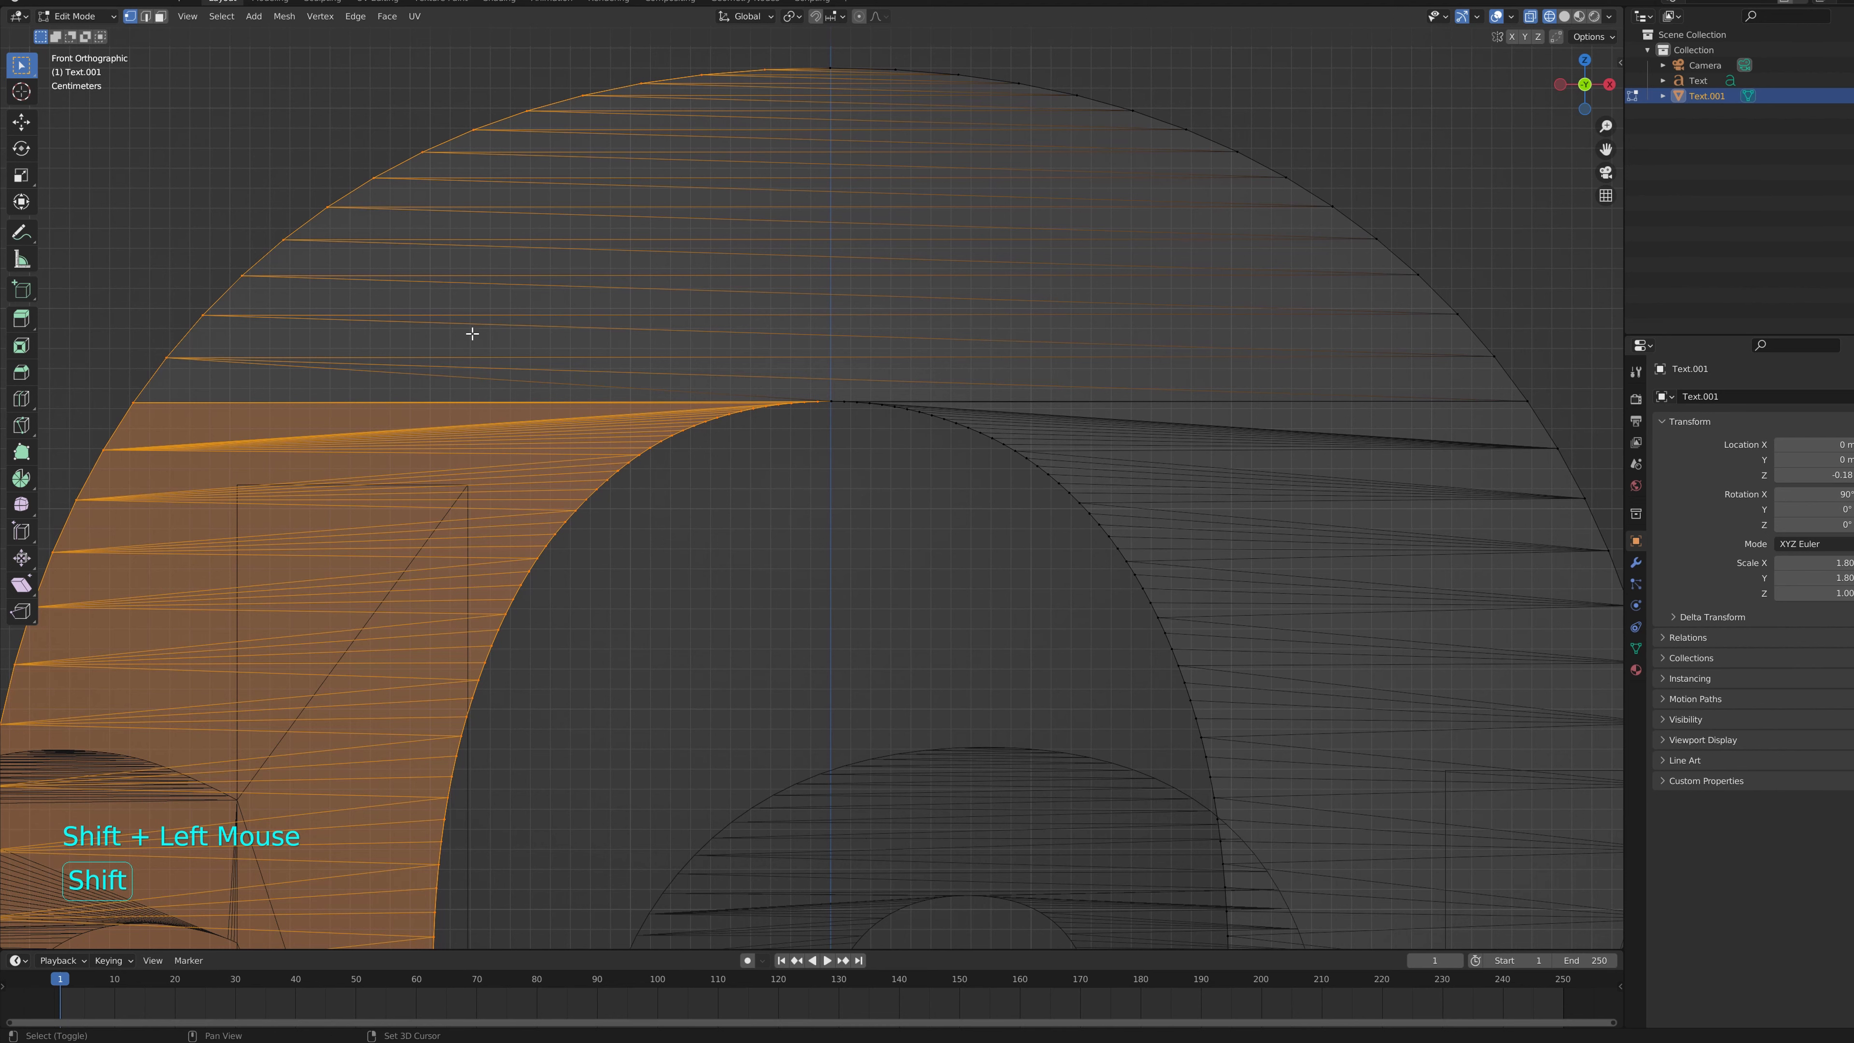
scroll(508, 351, "down", 5)
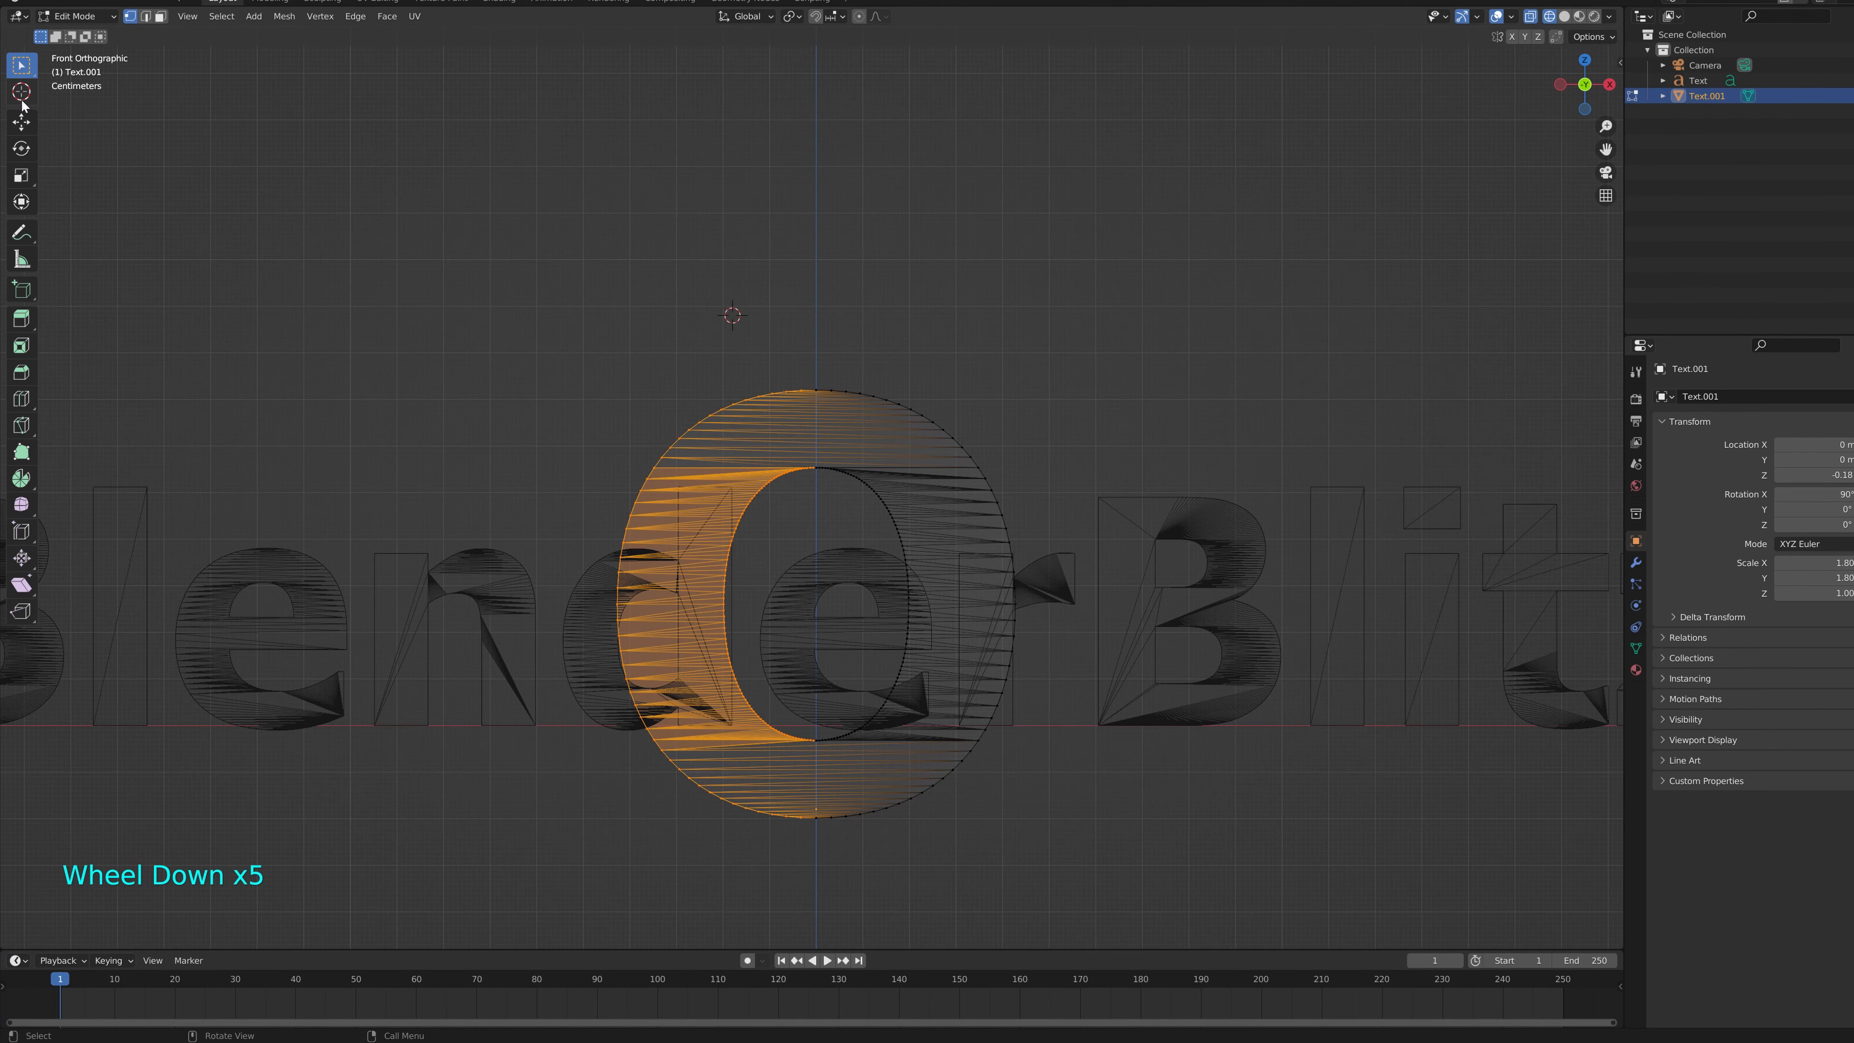
Move the selected left half of the O by -1.95 m along X, beyond the first B of the text.
left_click(21, 121)
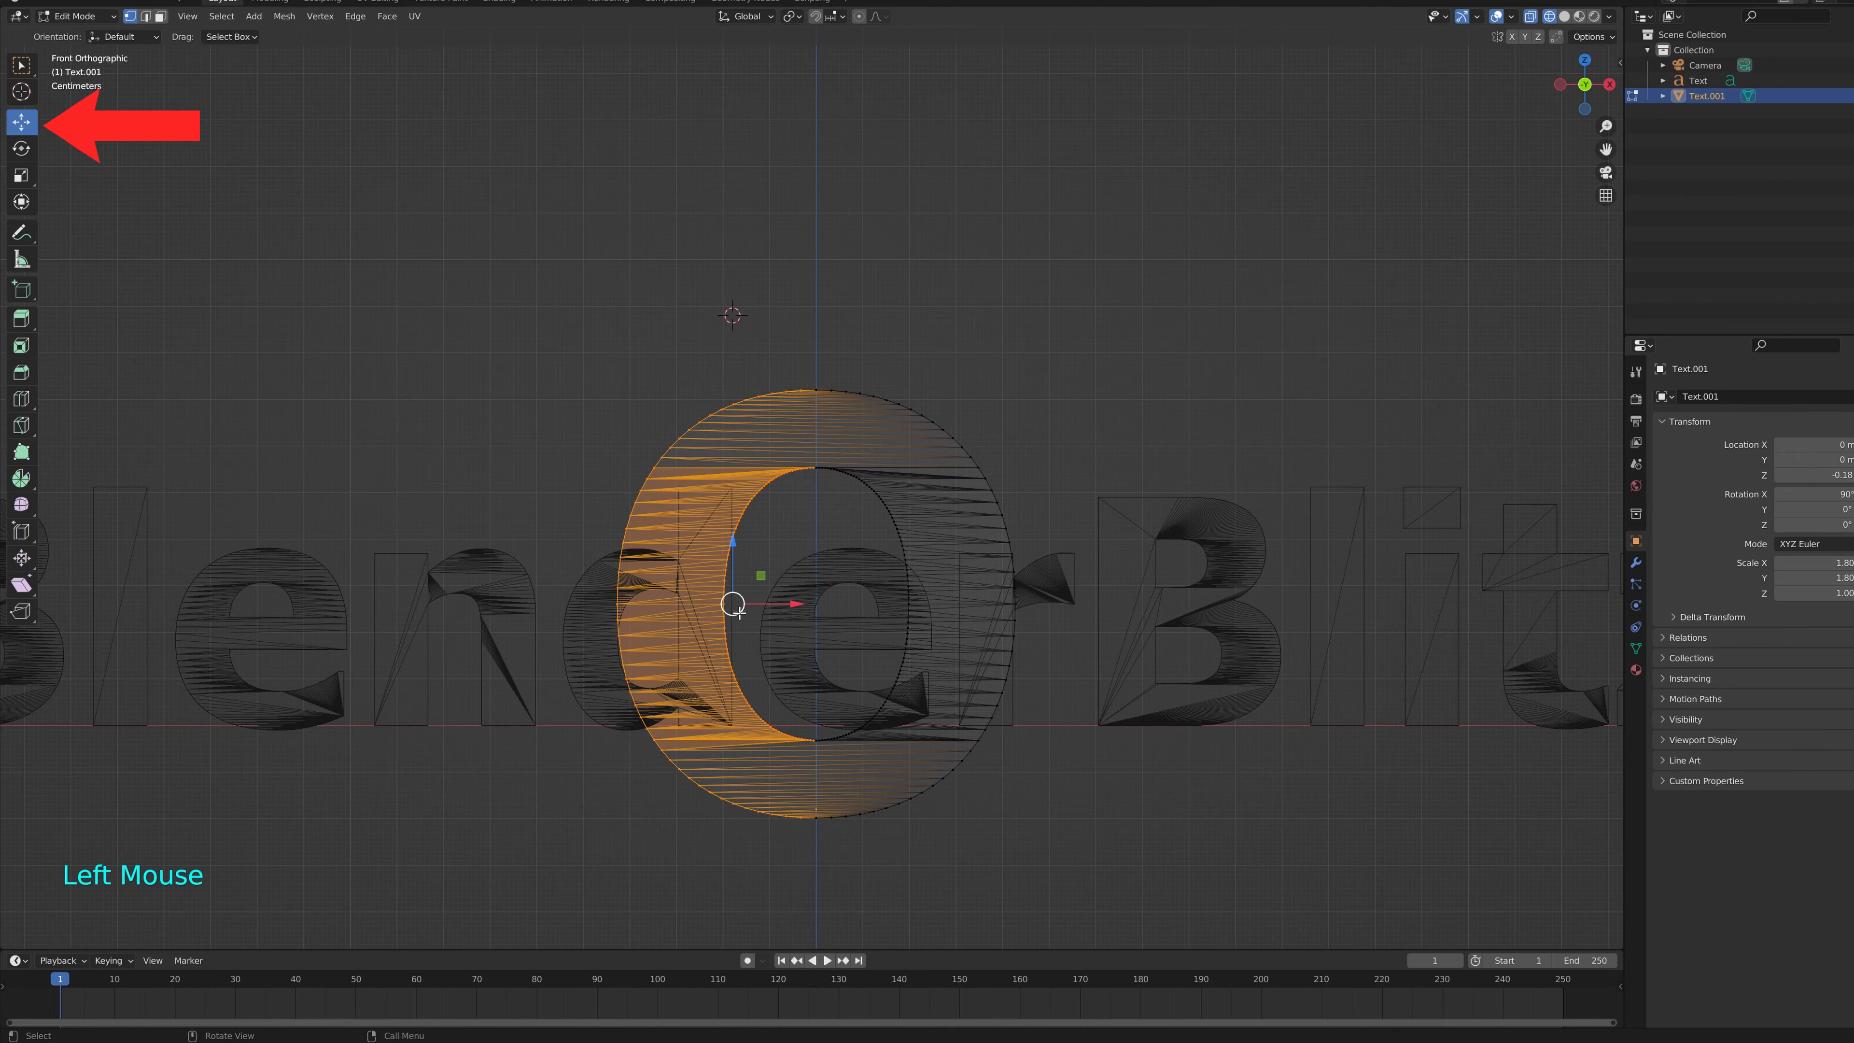
scroll(735, 608, "down", 3)
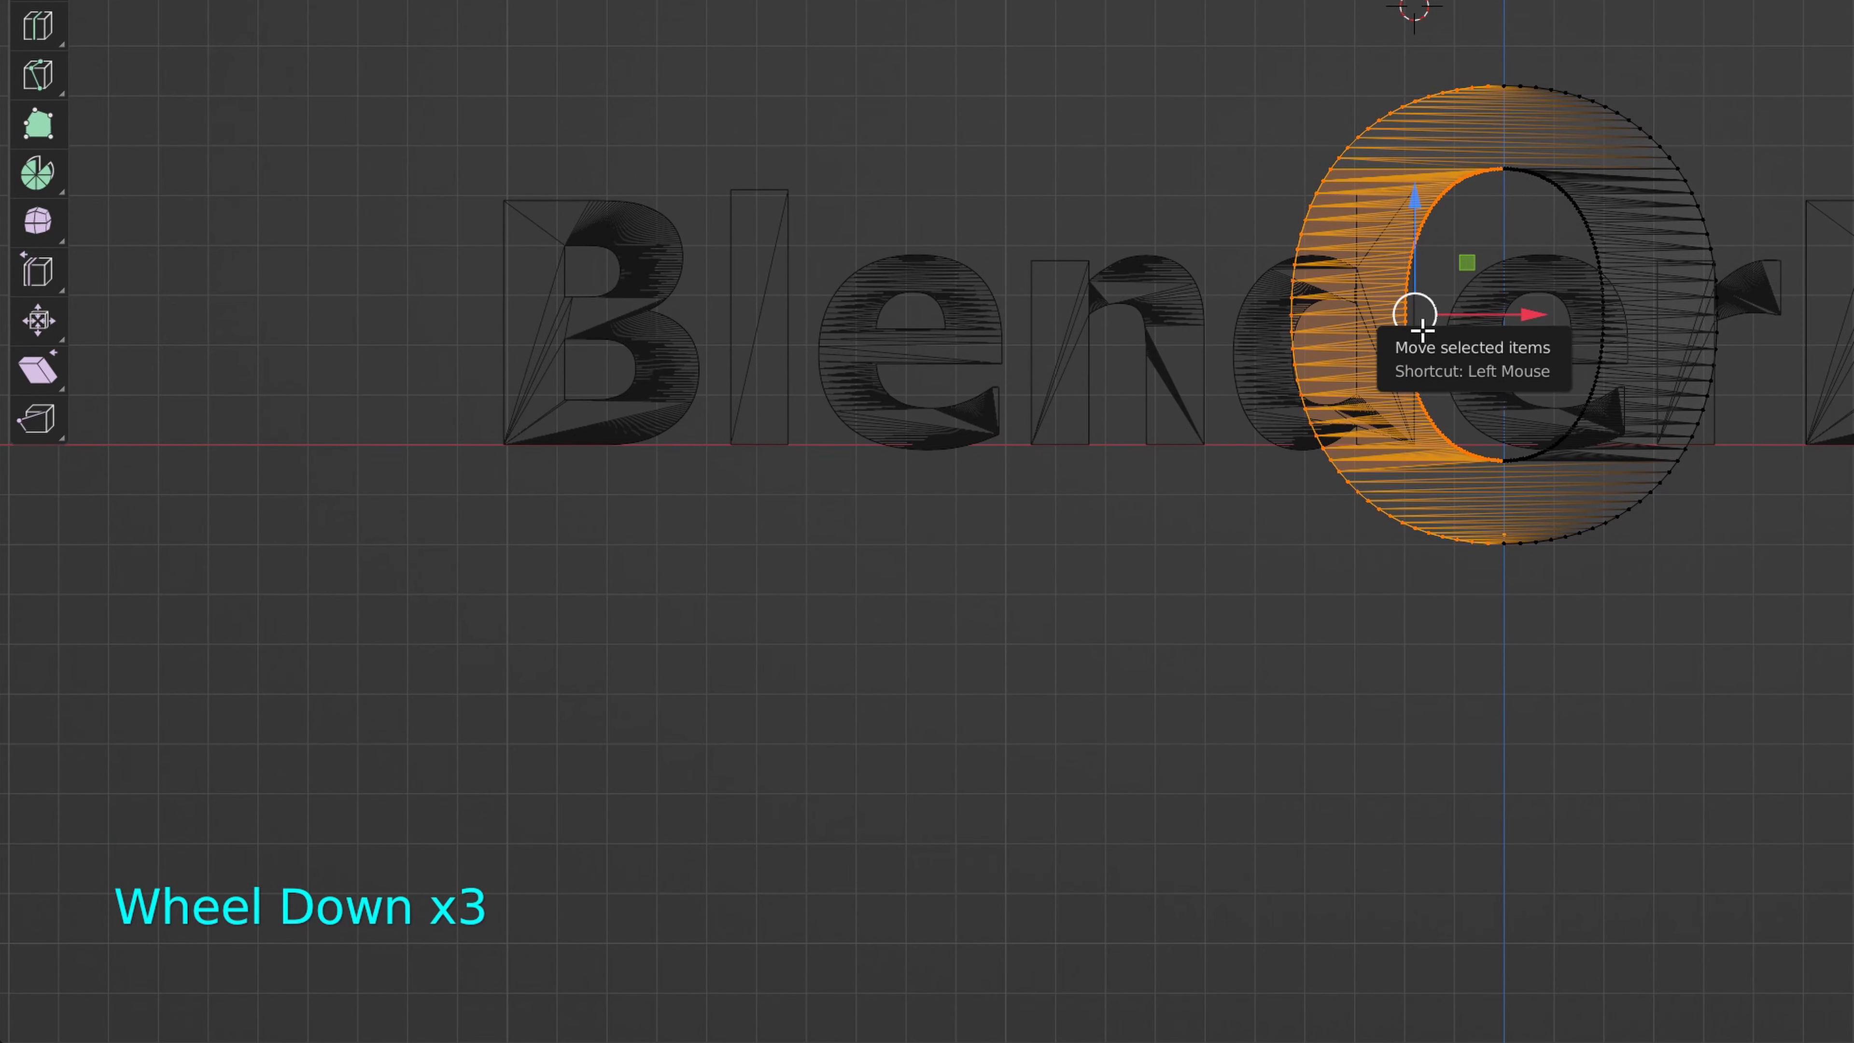
left_click_drag(1421, 329, 409, 406)
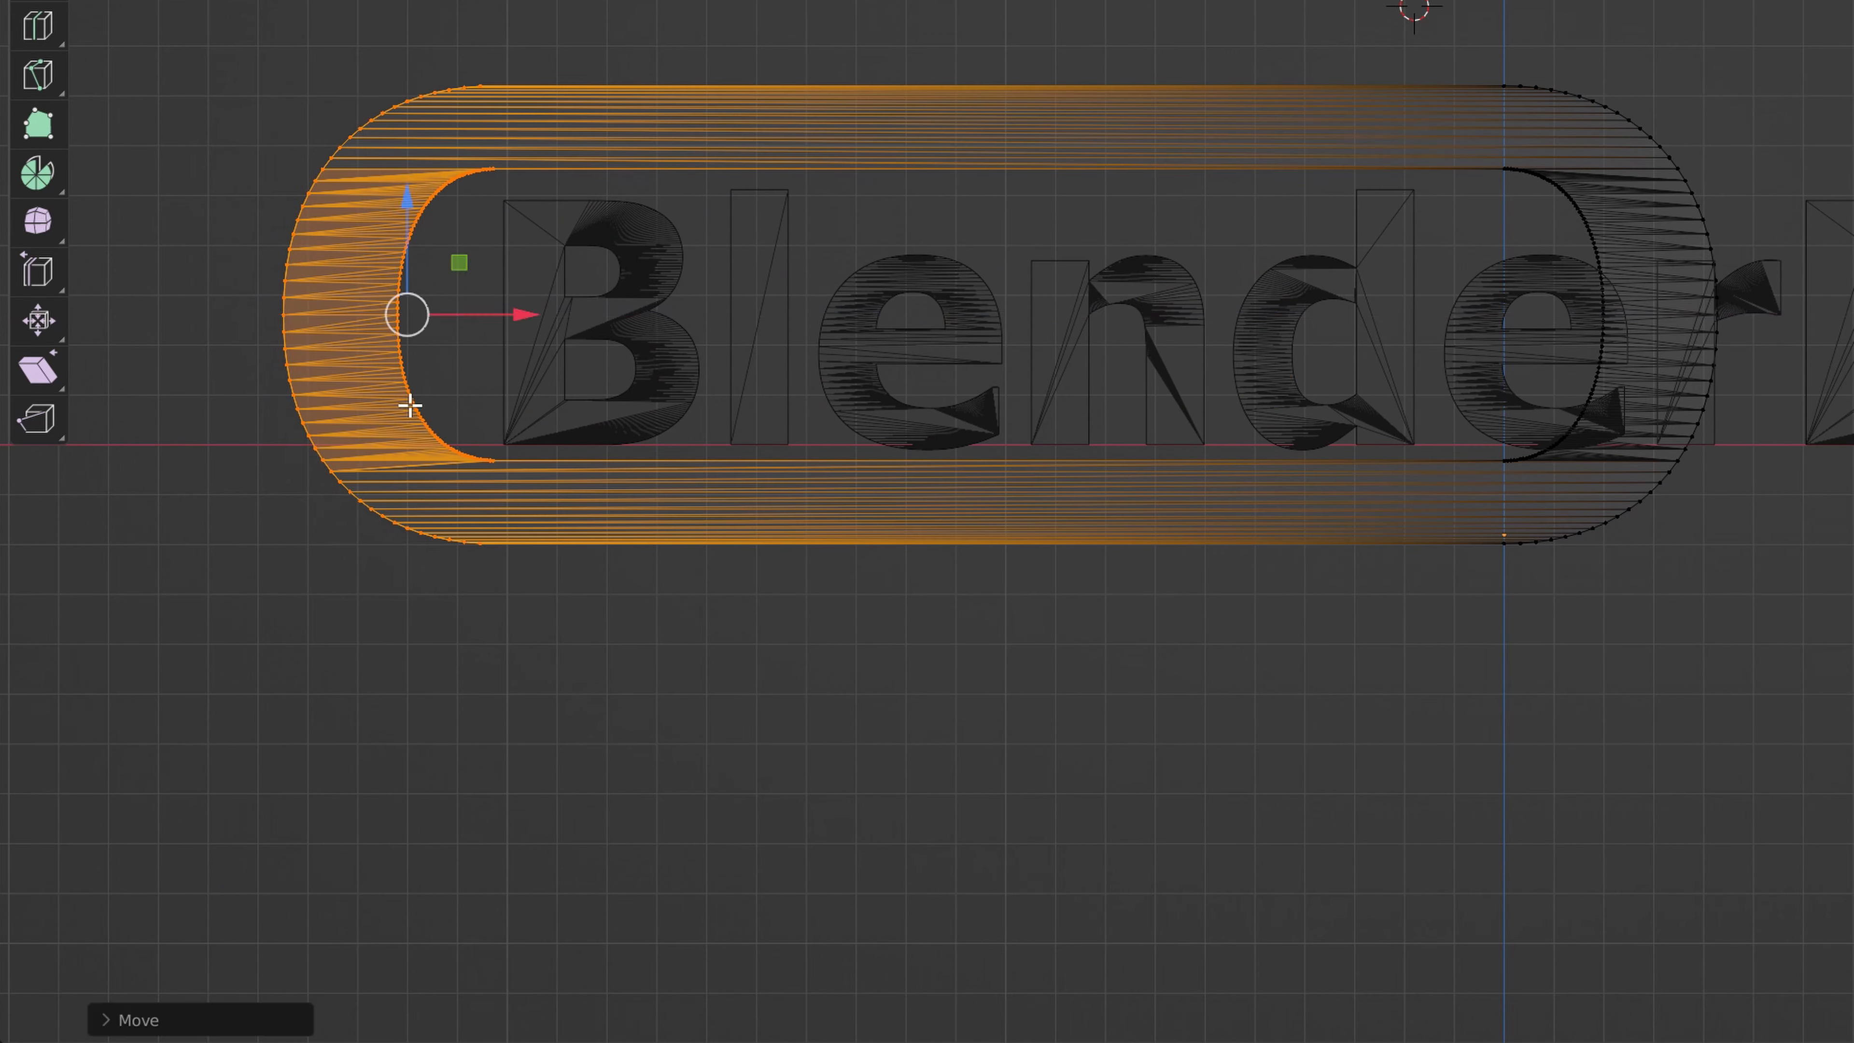
left_click(105, 1026)
double_click(321, 862)
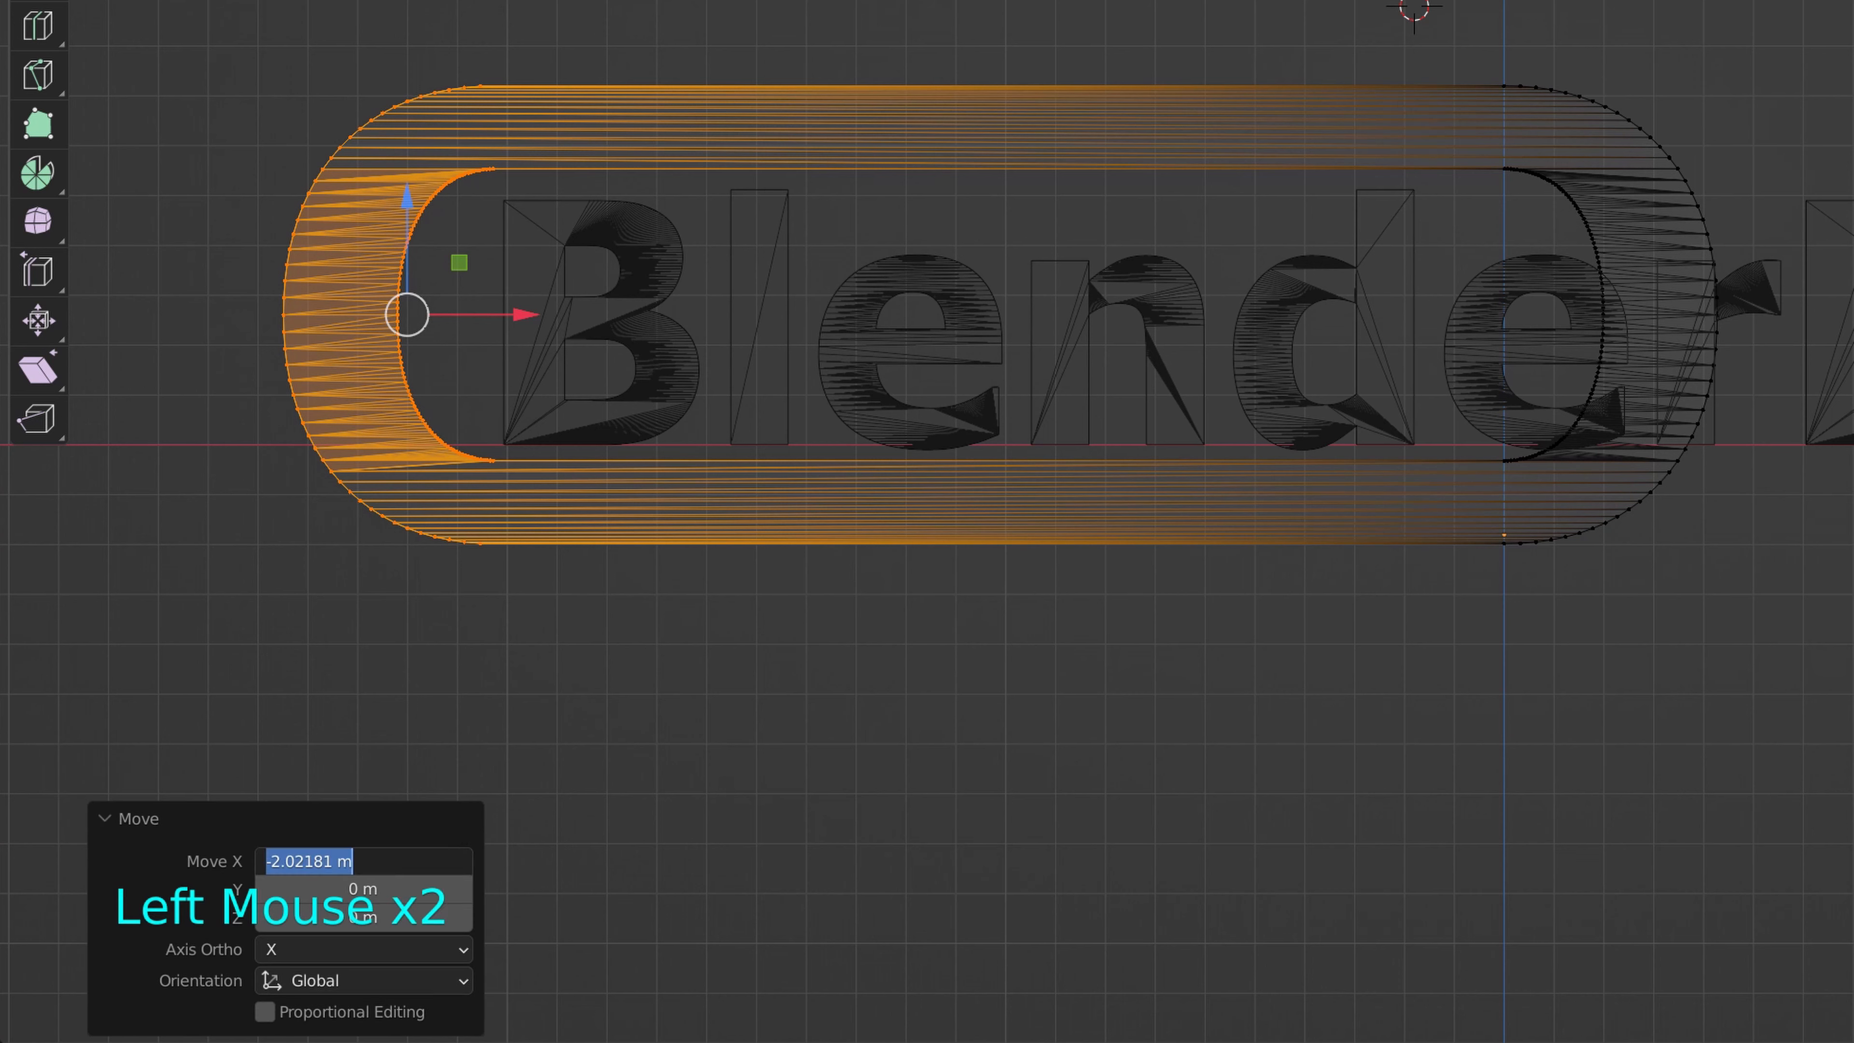
type("-1.")
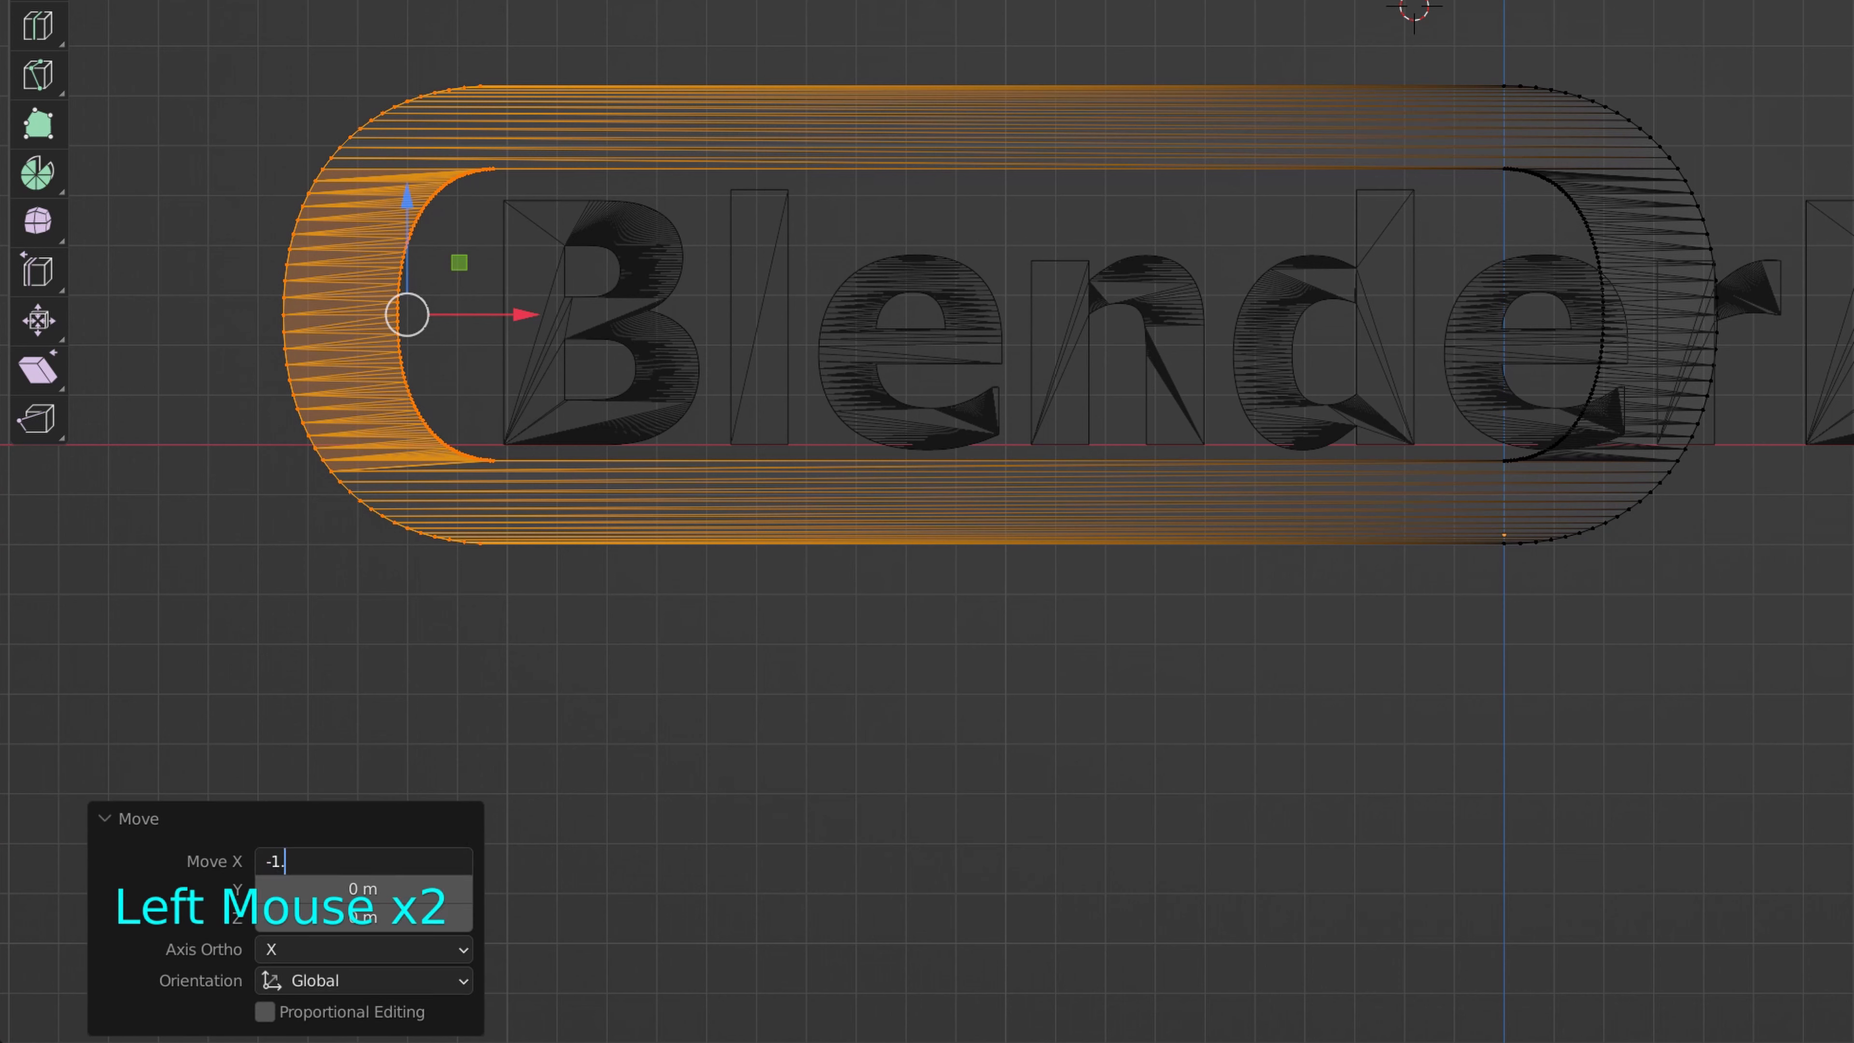
type("95")
key("Return")
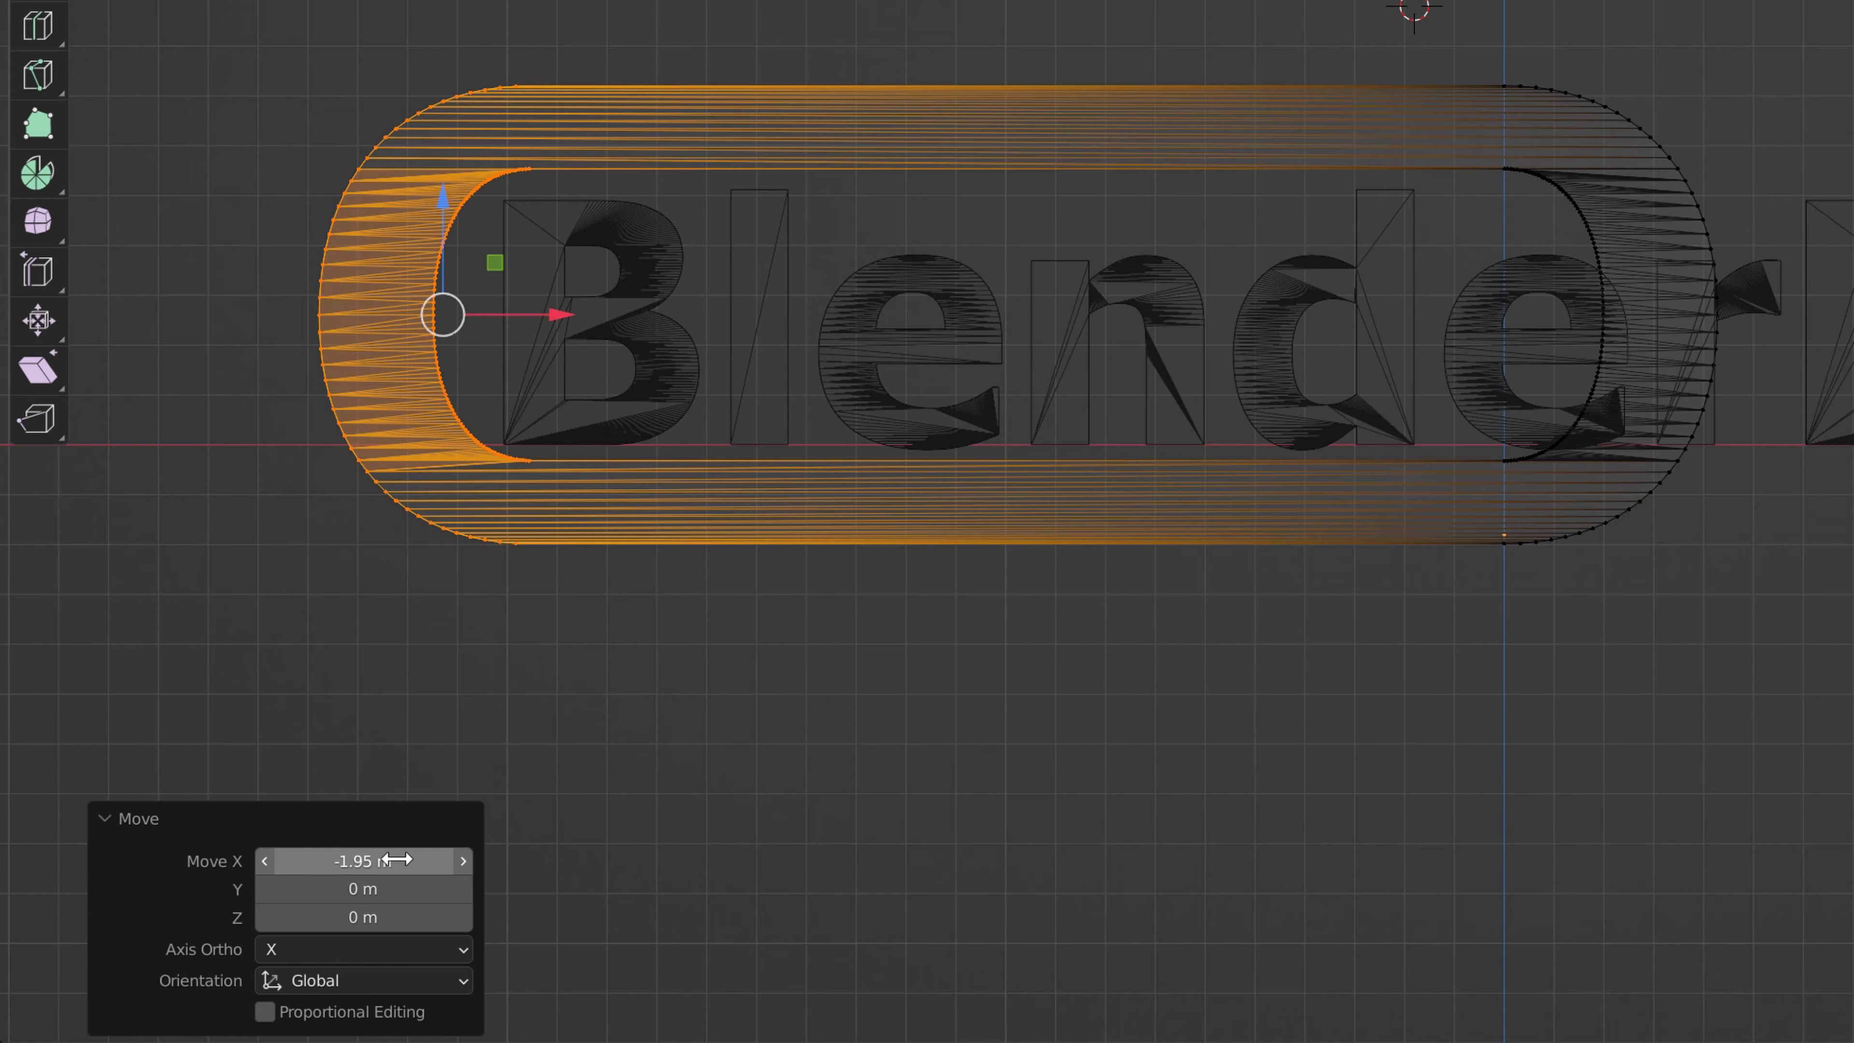
Select the right half of the O and move it along X beyond the z so the O frames the whole text.
left_click(770, 790)
scroll(1727, 125, "up", 3)
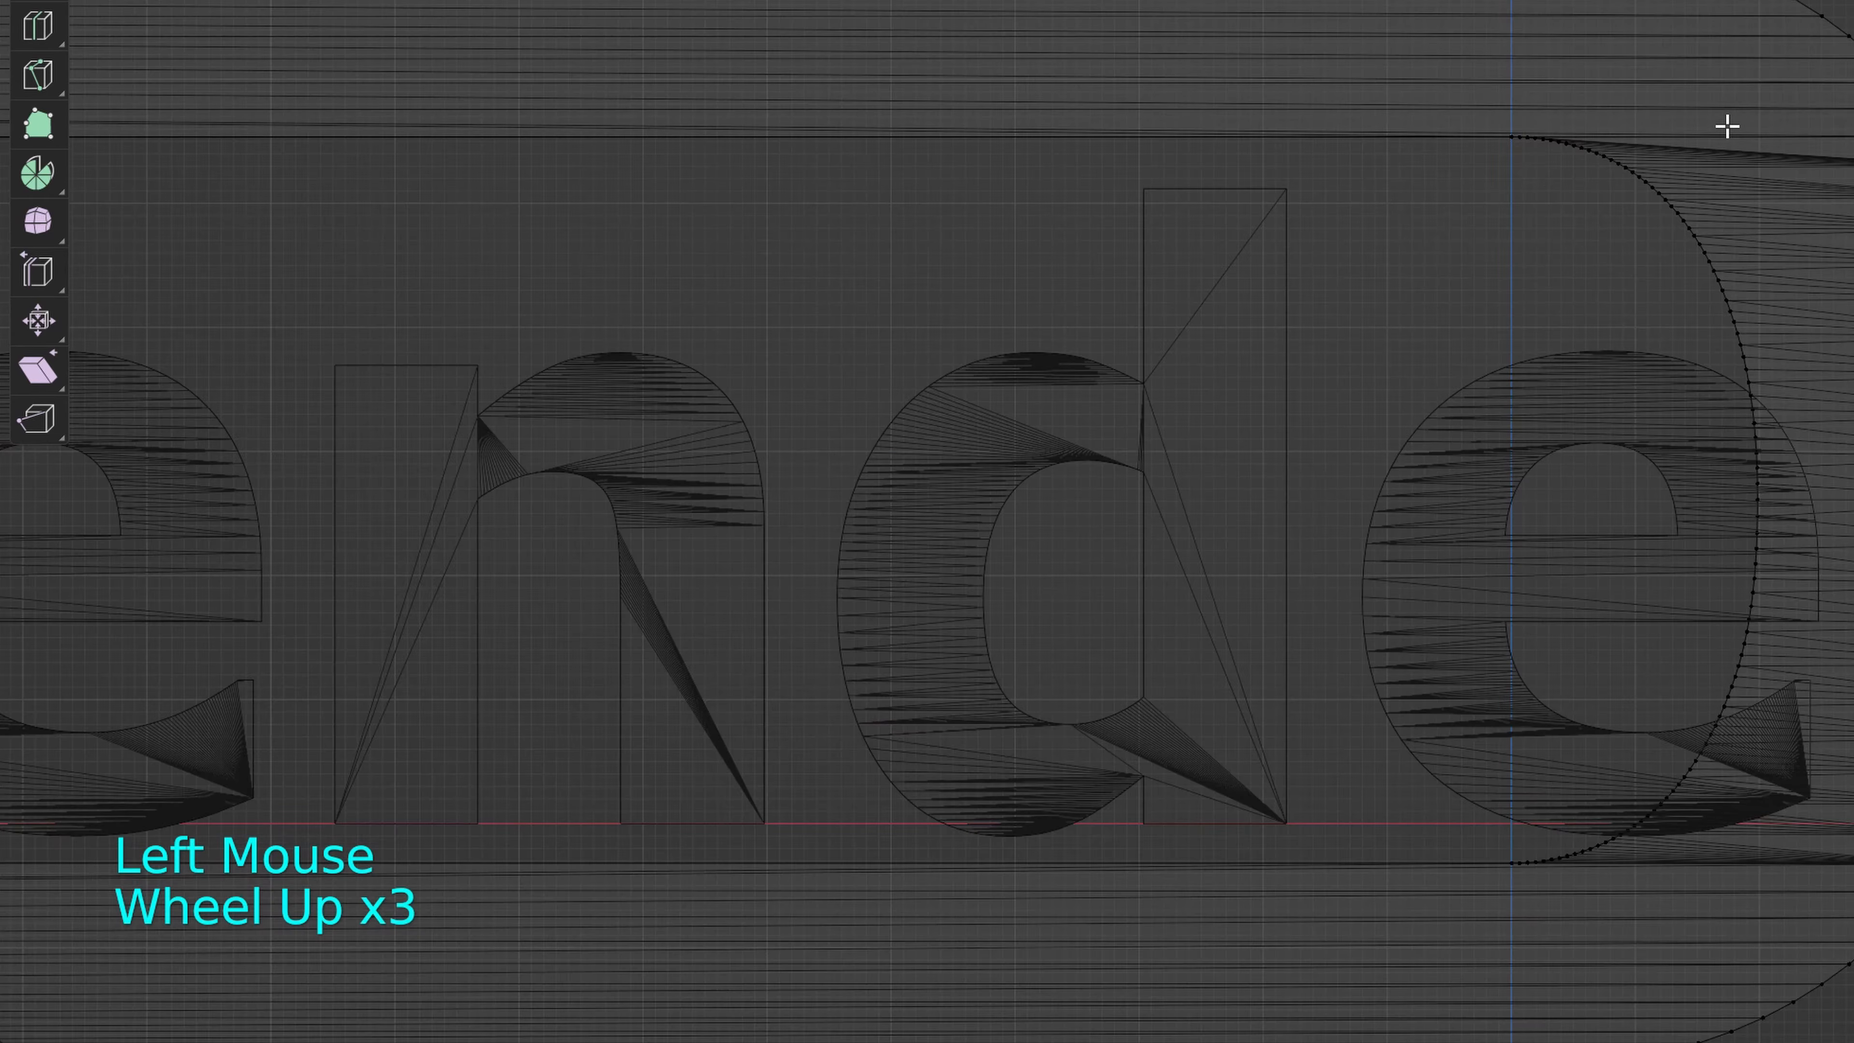
scroll(1727, 125, "up", 2)
scroll(1727, 126, "down", 1)
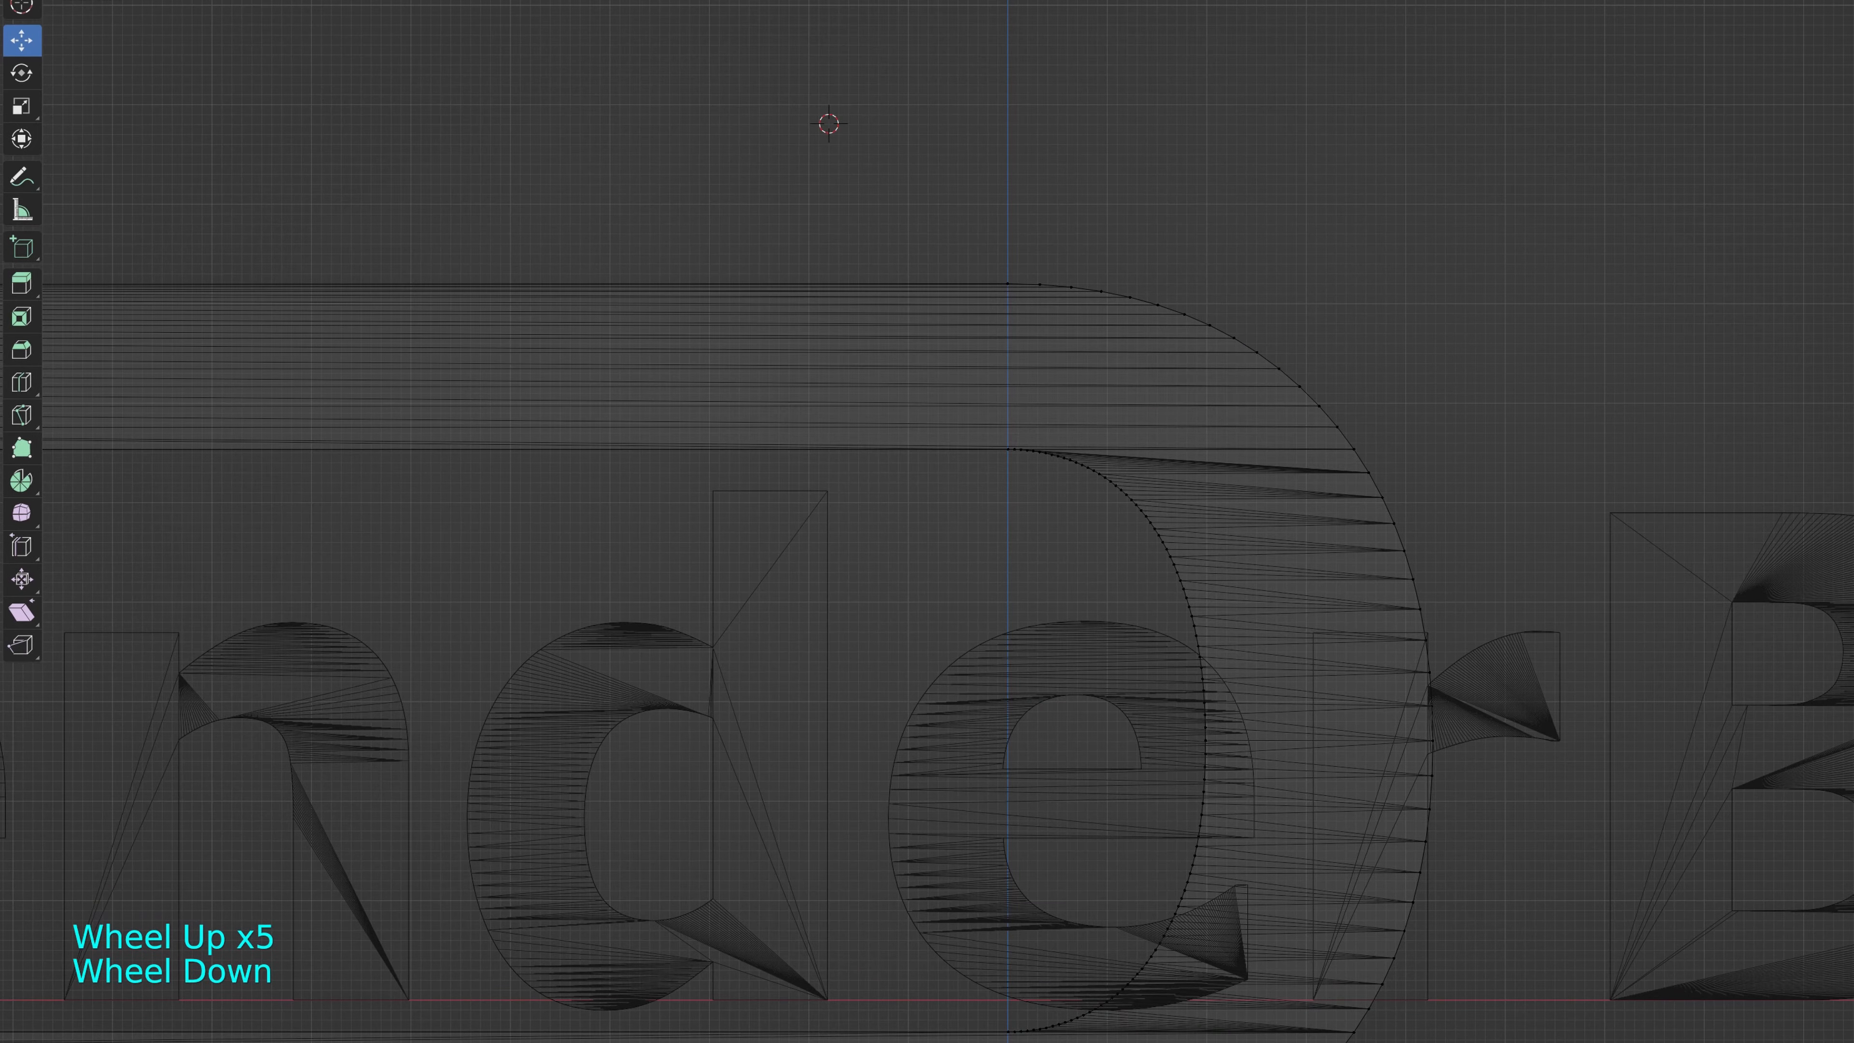
left_click_drag(1158, 604, 1066, 310)
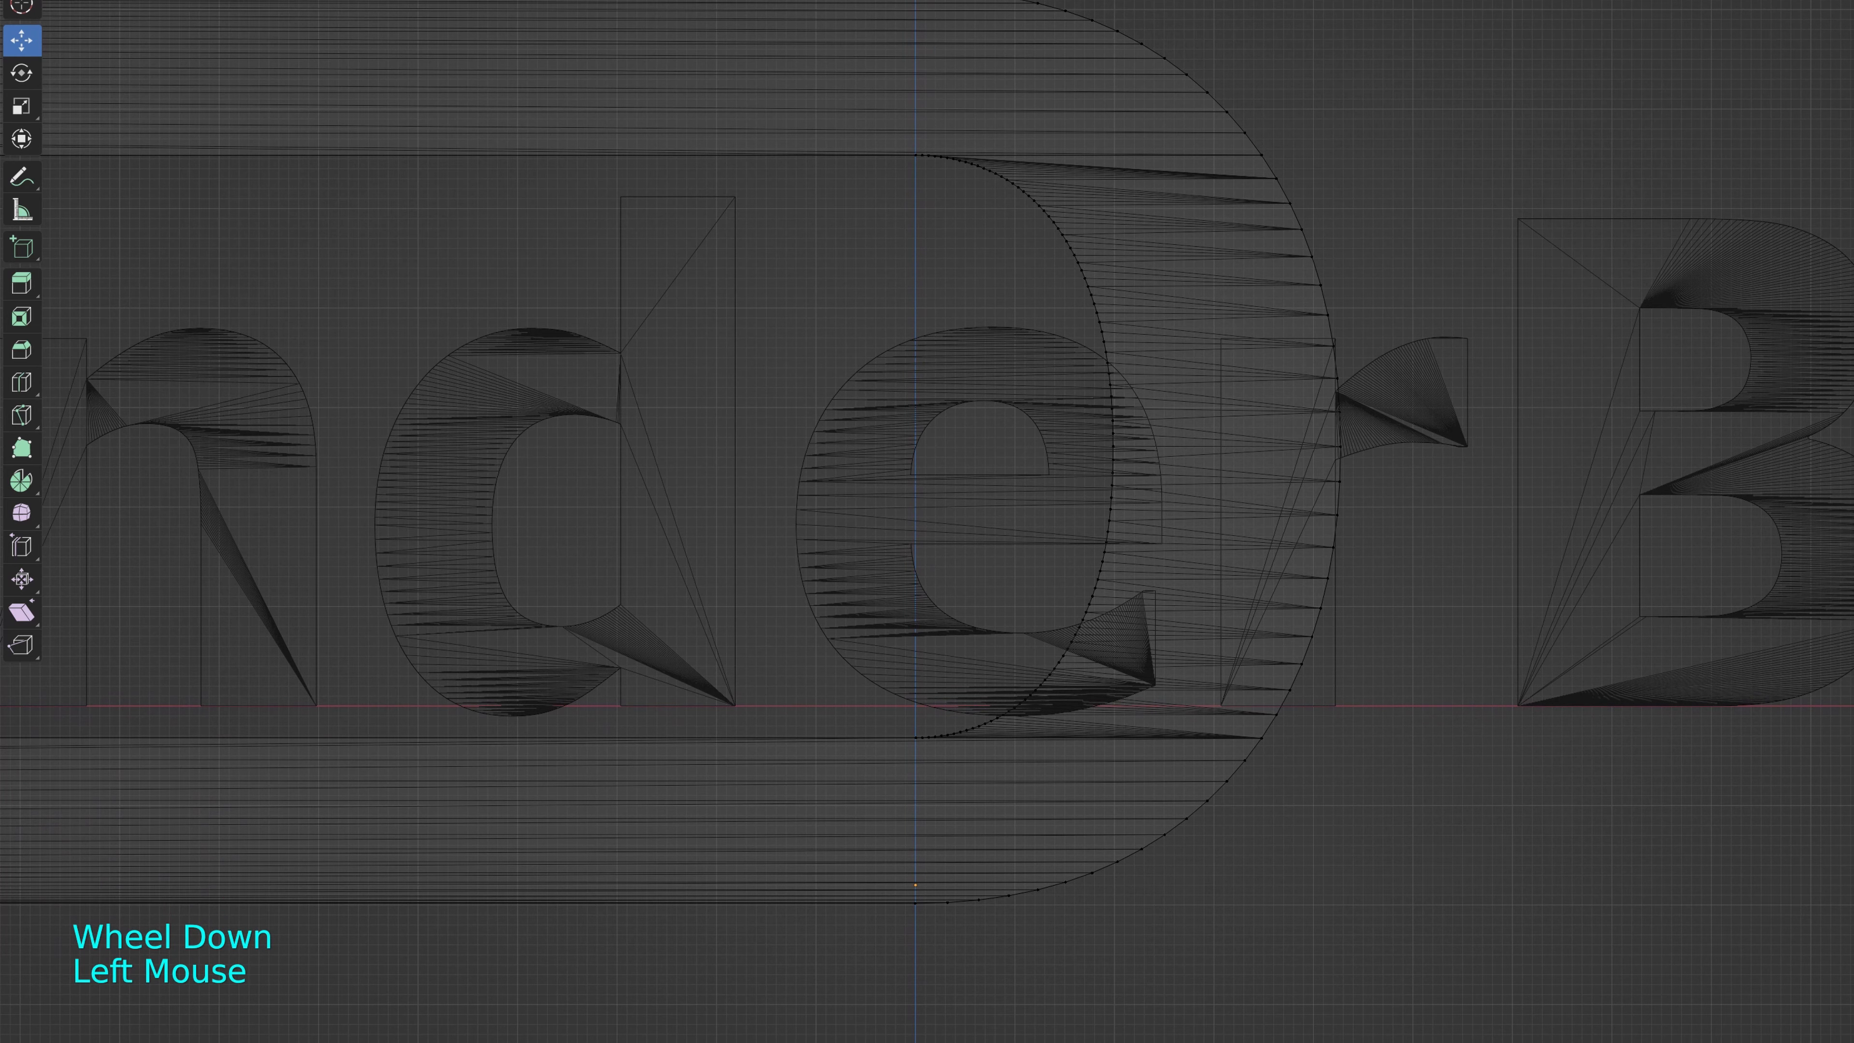
left_click_drag(921, 4, 1413, 988)
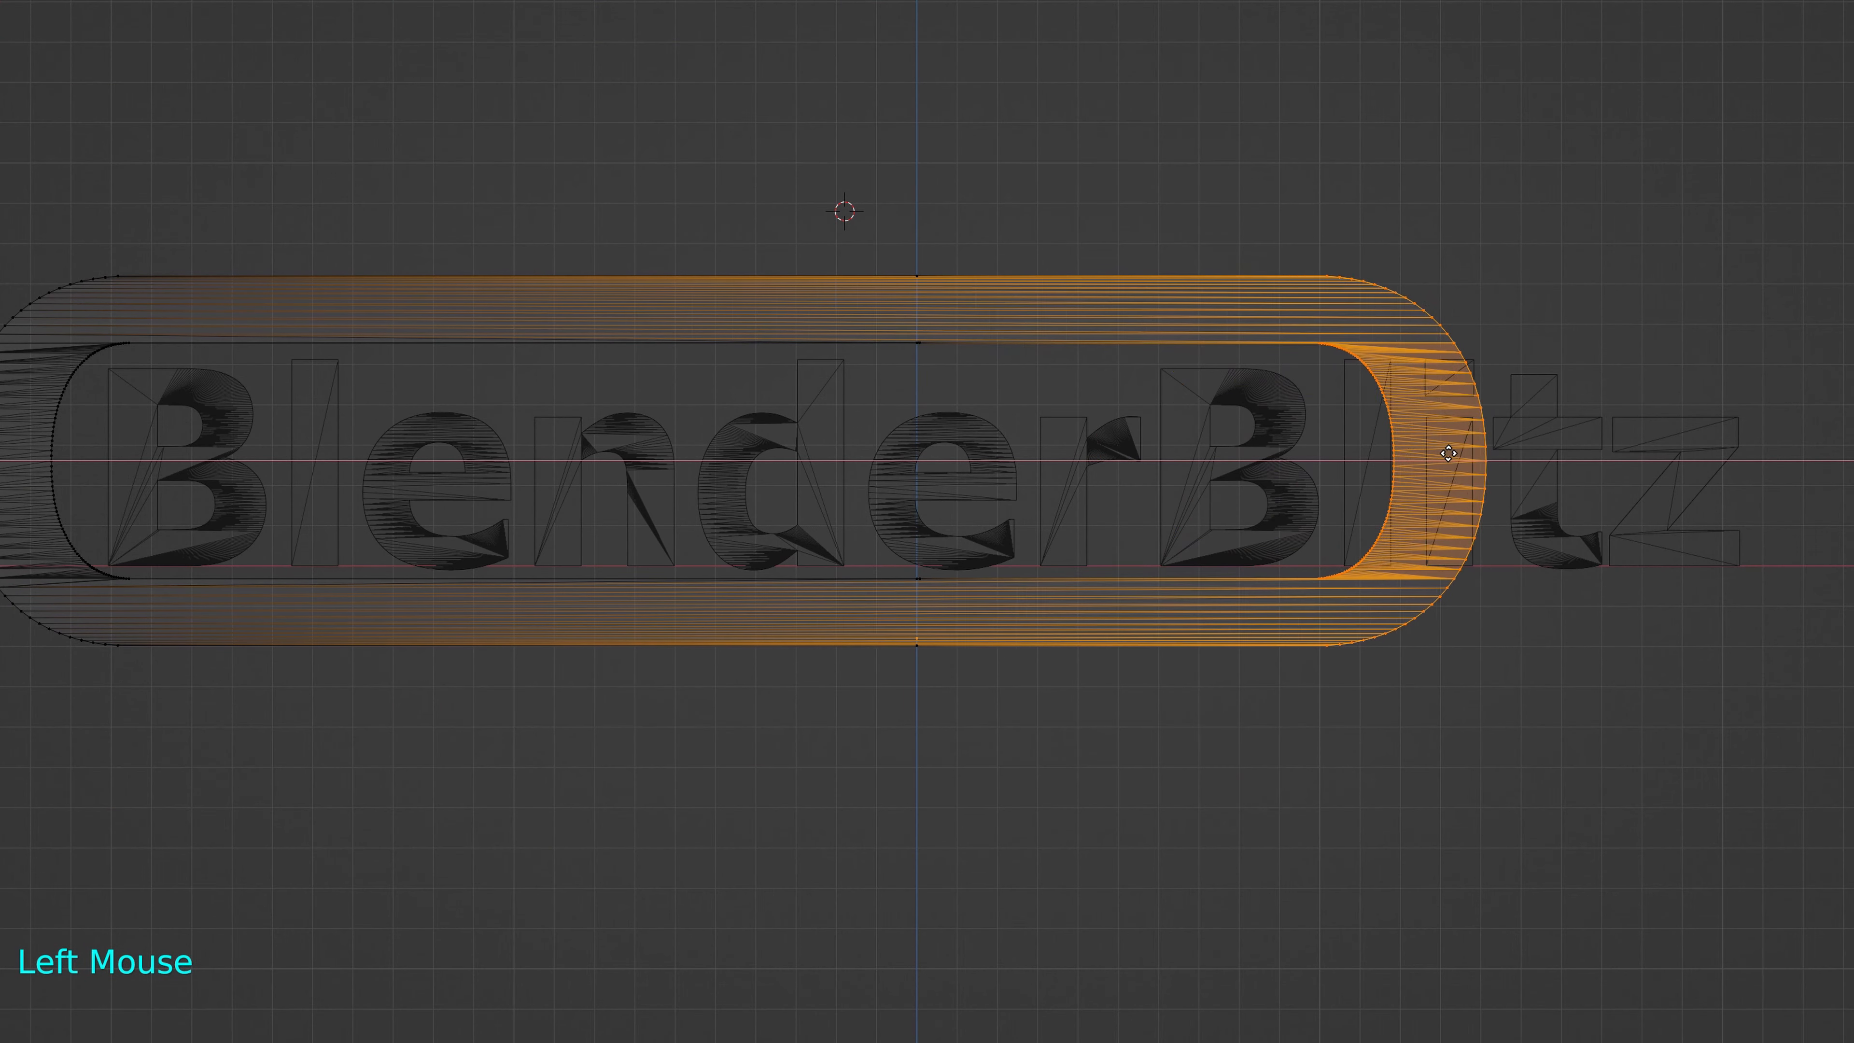
left_click_drag(1448, 454, 1846, 458)
left_click(171, 932)
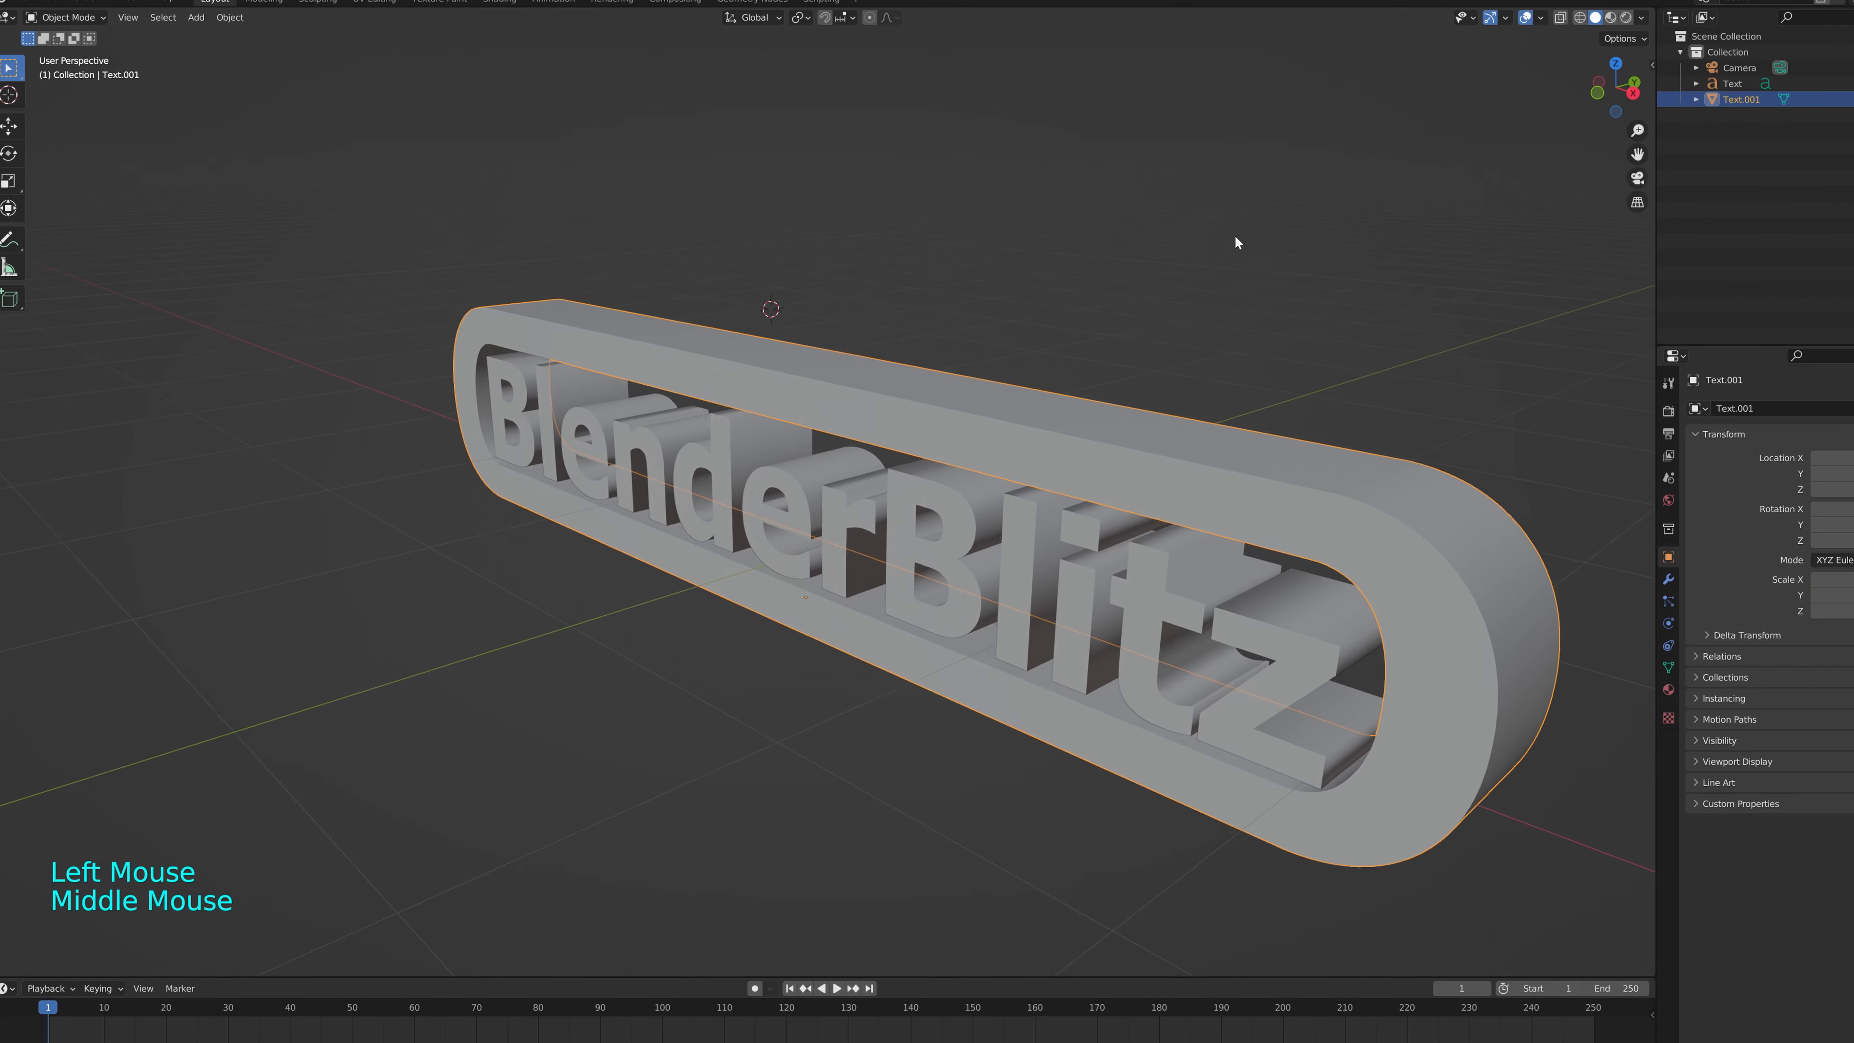
Give the stretched O a new material with a golden yellow base color, Metallic 1.0 and Roughness 0.15.
middle_click_drag(1234, 234, 969, 220)
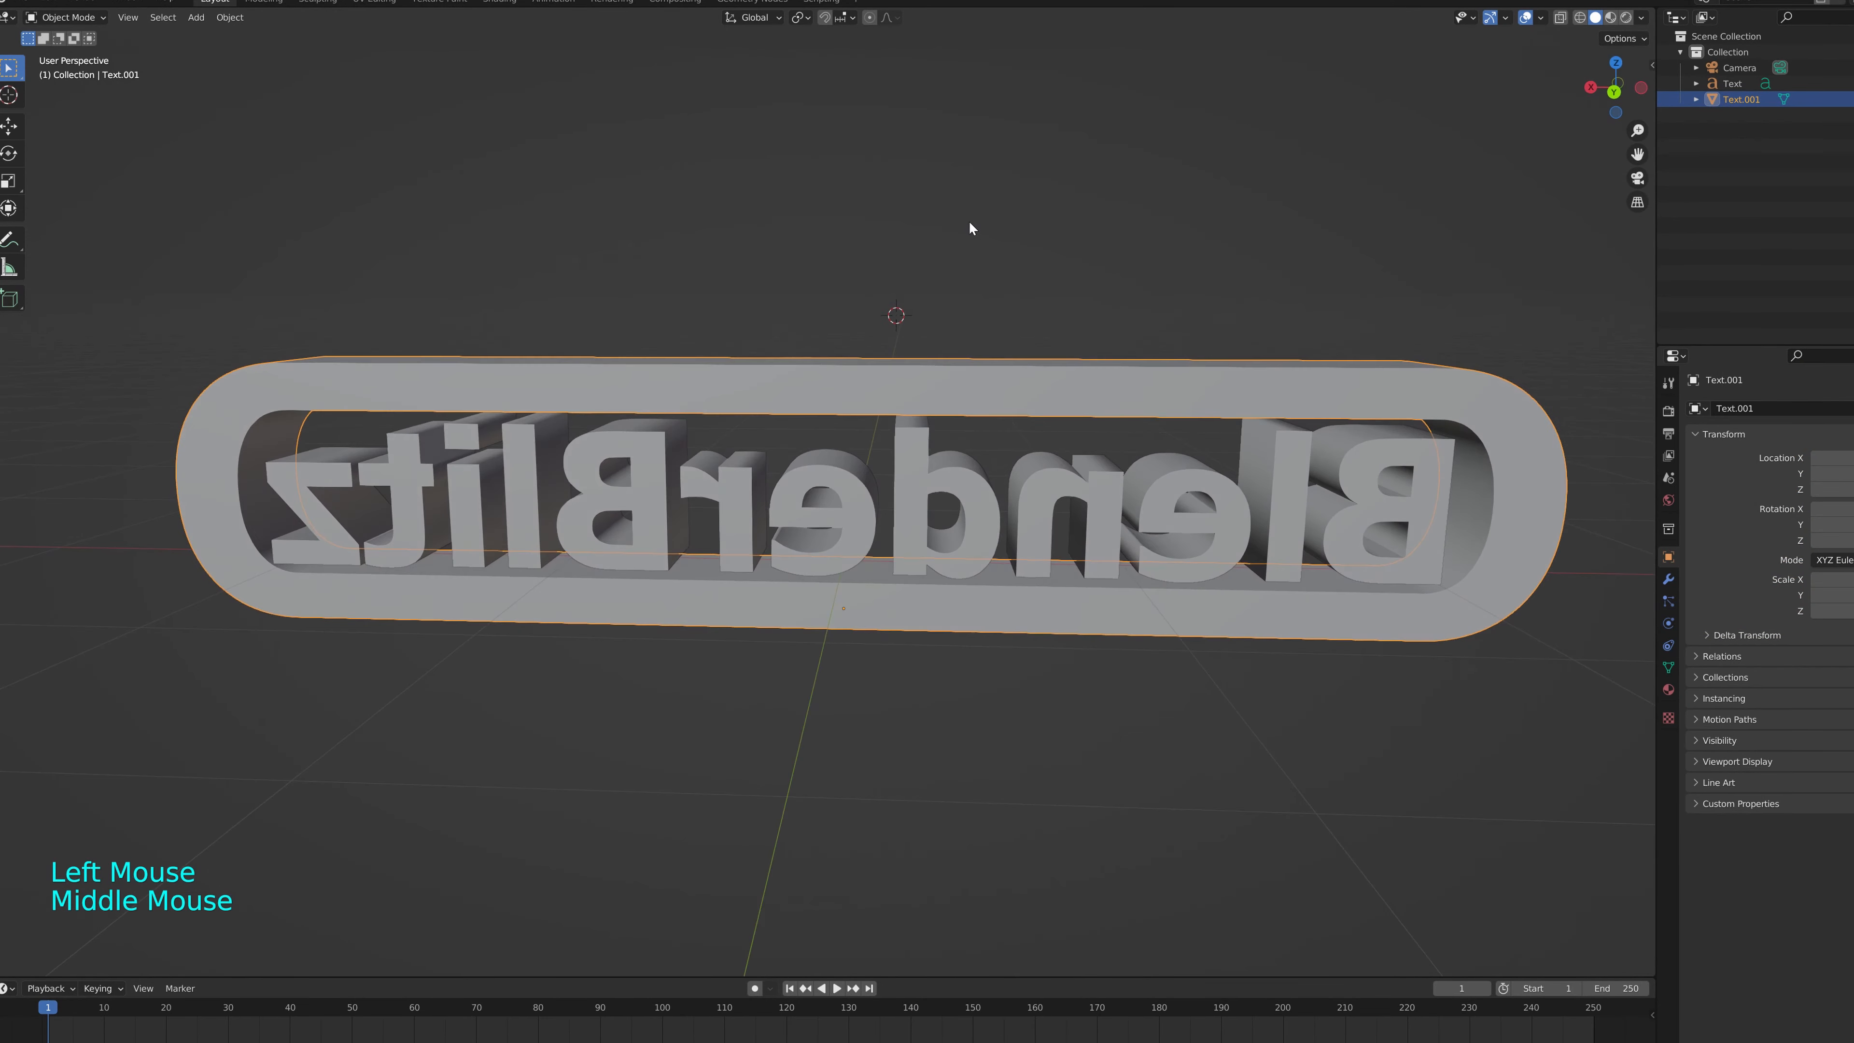
left_click(1614, 91)
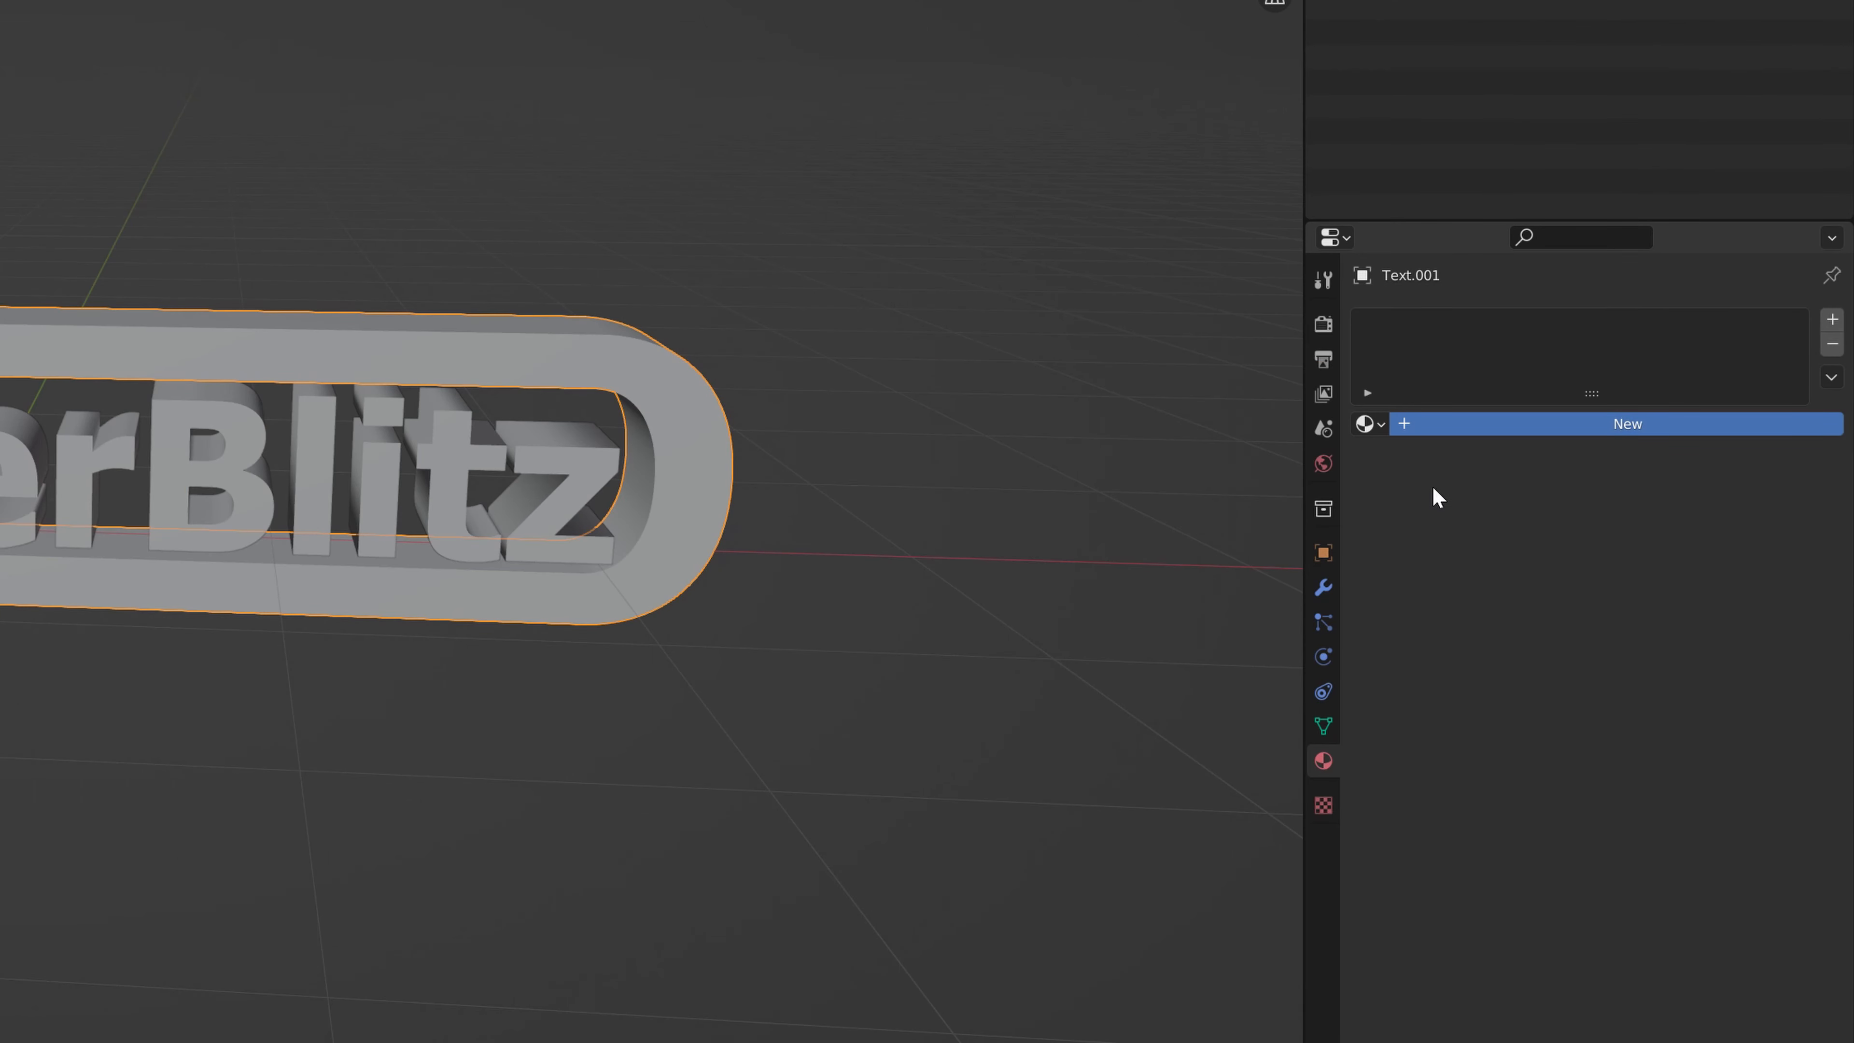
left_click(1401, 430)
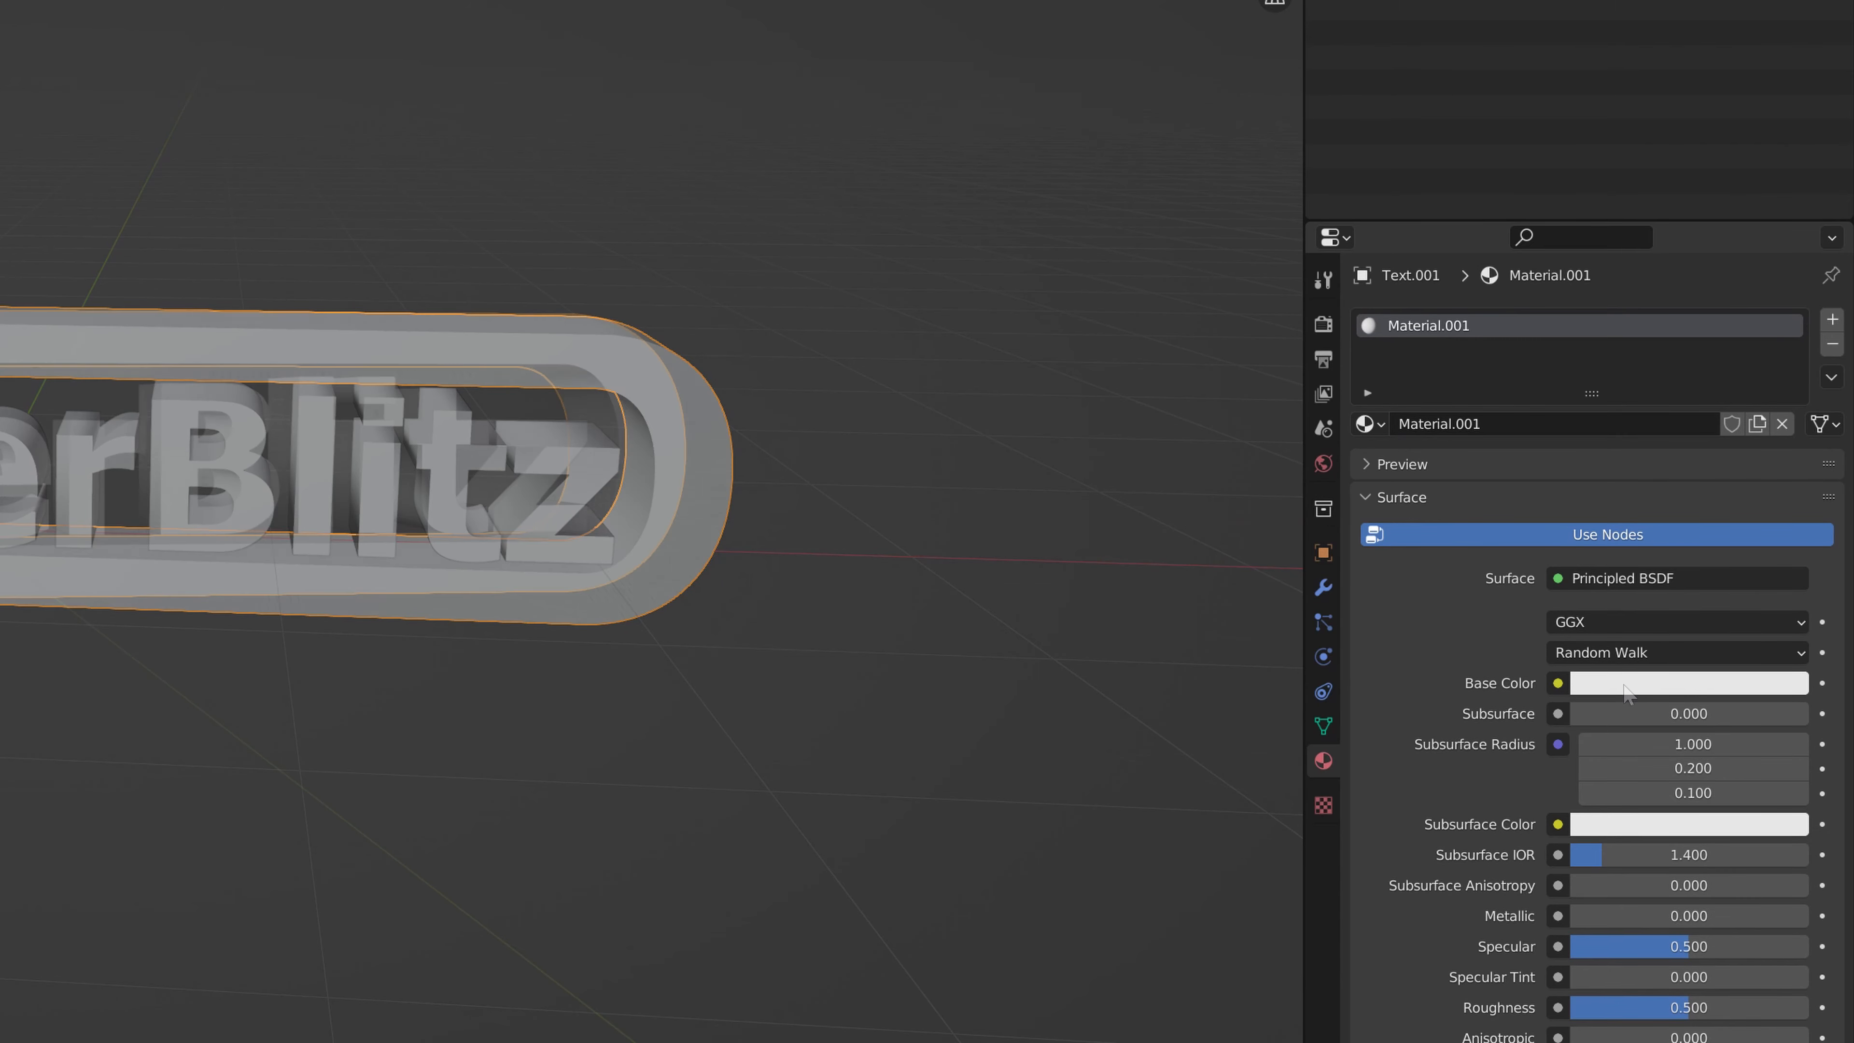
left_click(1632, 683)
left_click(1618, 483)
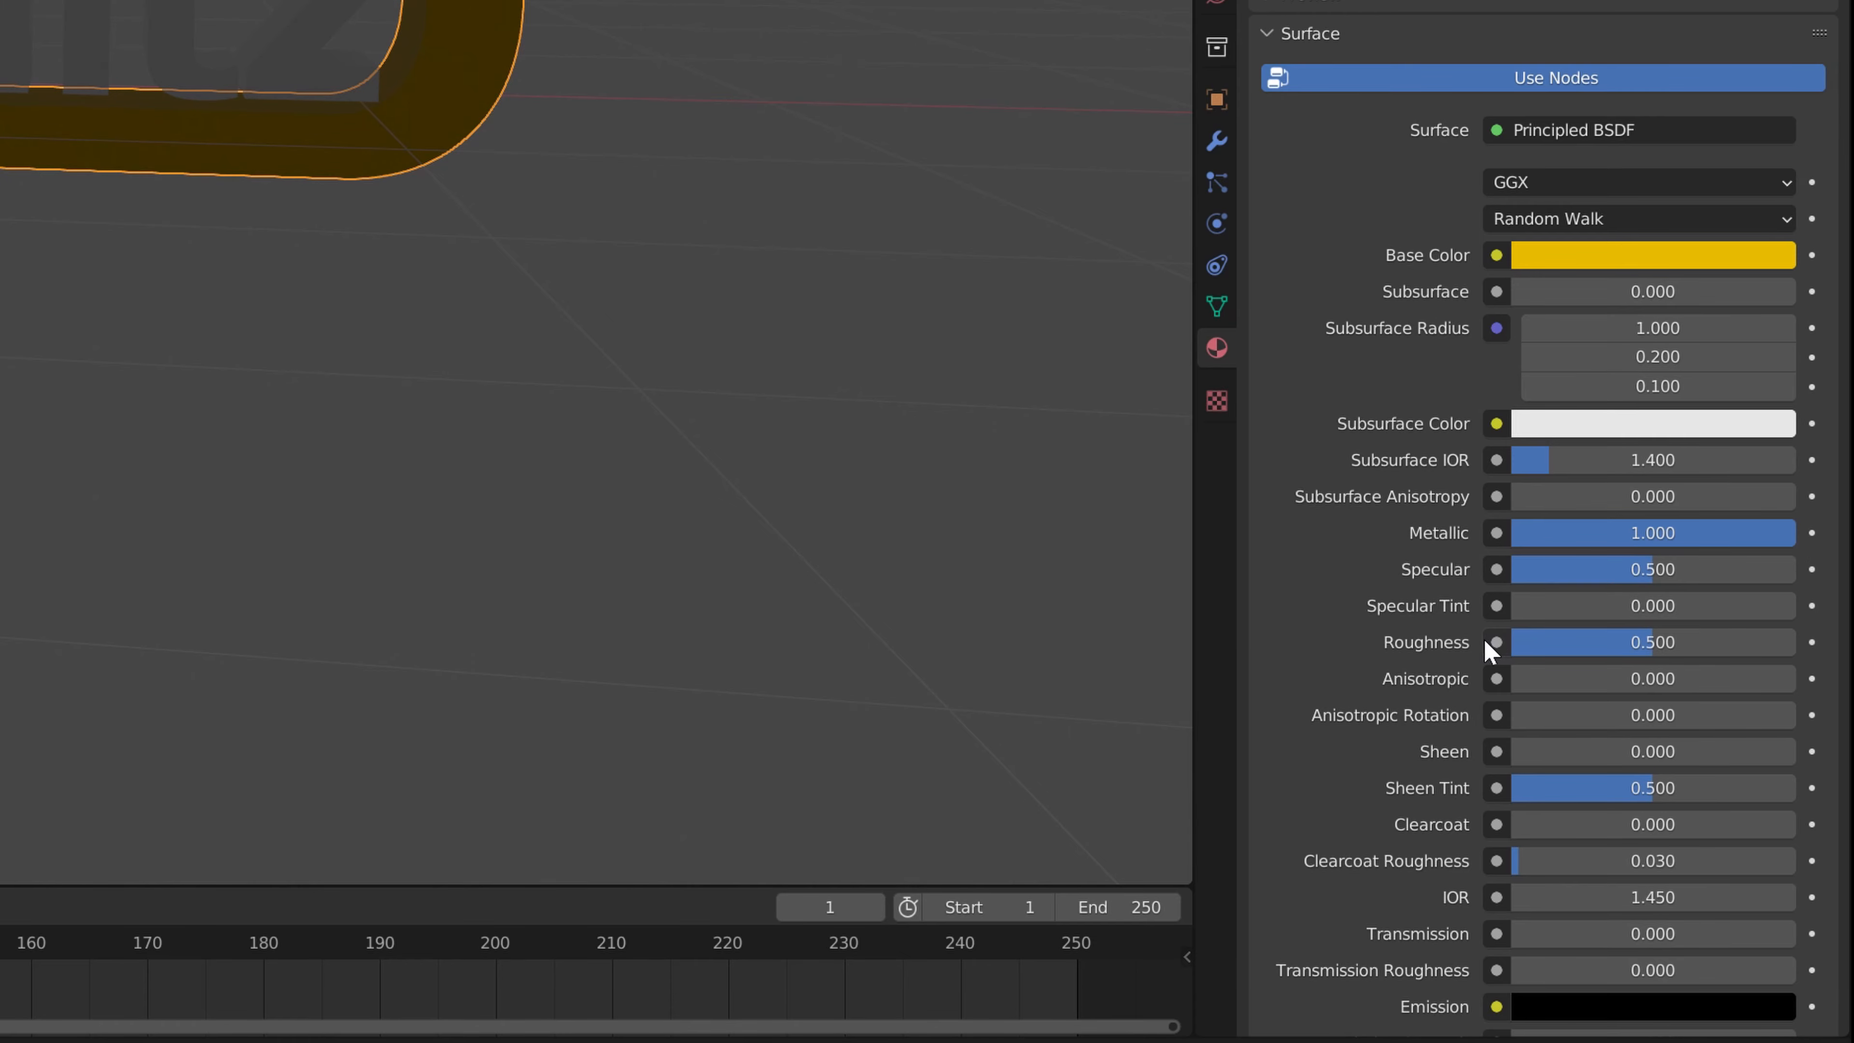
left_click(1638, 642)
type("0.15")
key("Return")
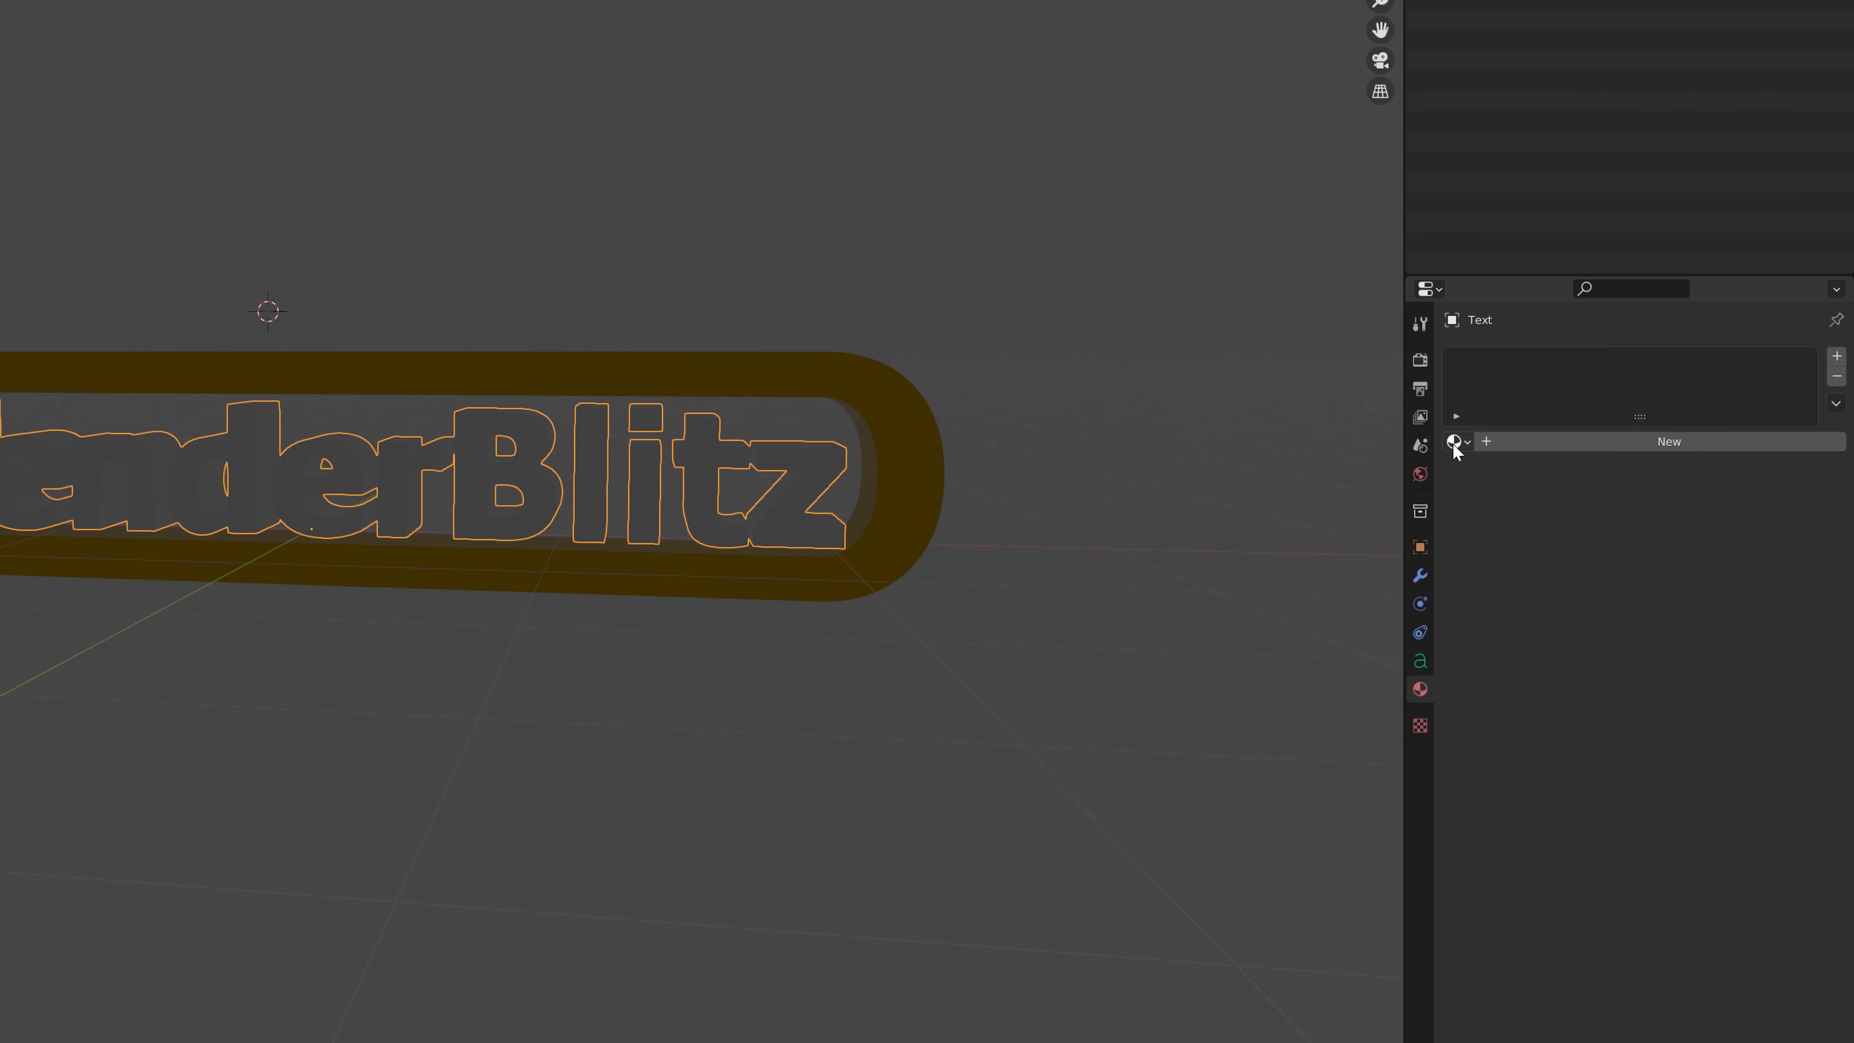
Assign the existing gold material Material.001 to the BlenderBlitz text.
left_click(1458, 441)
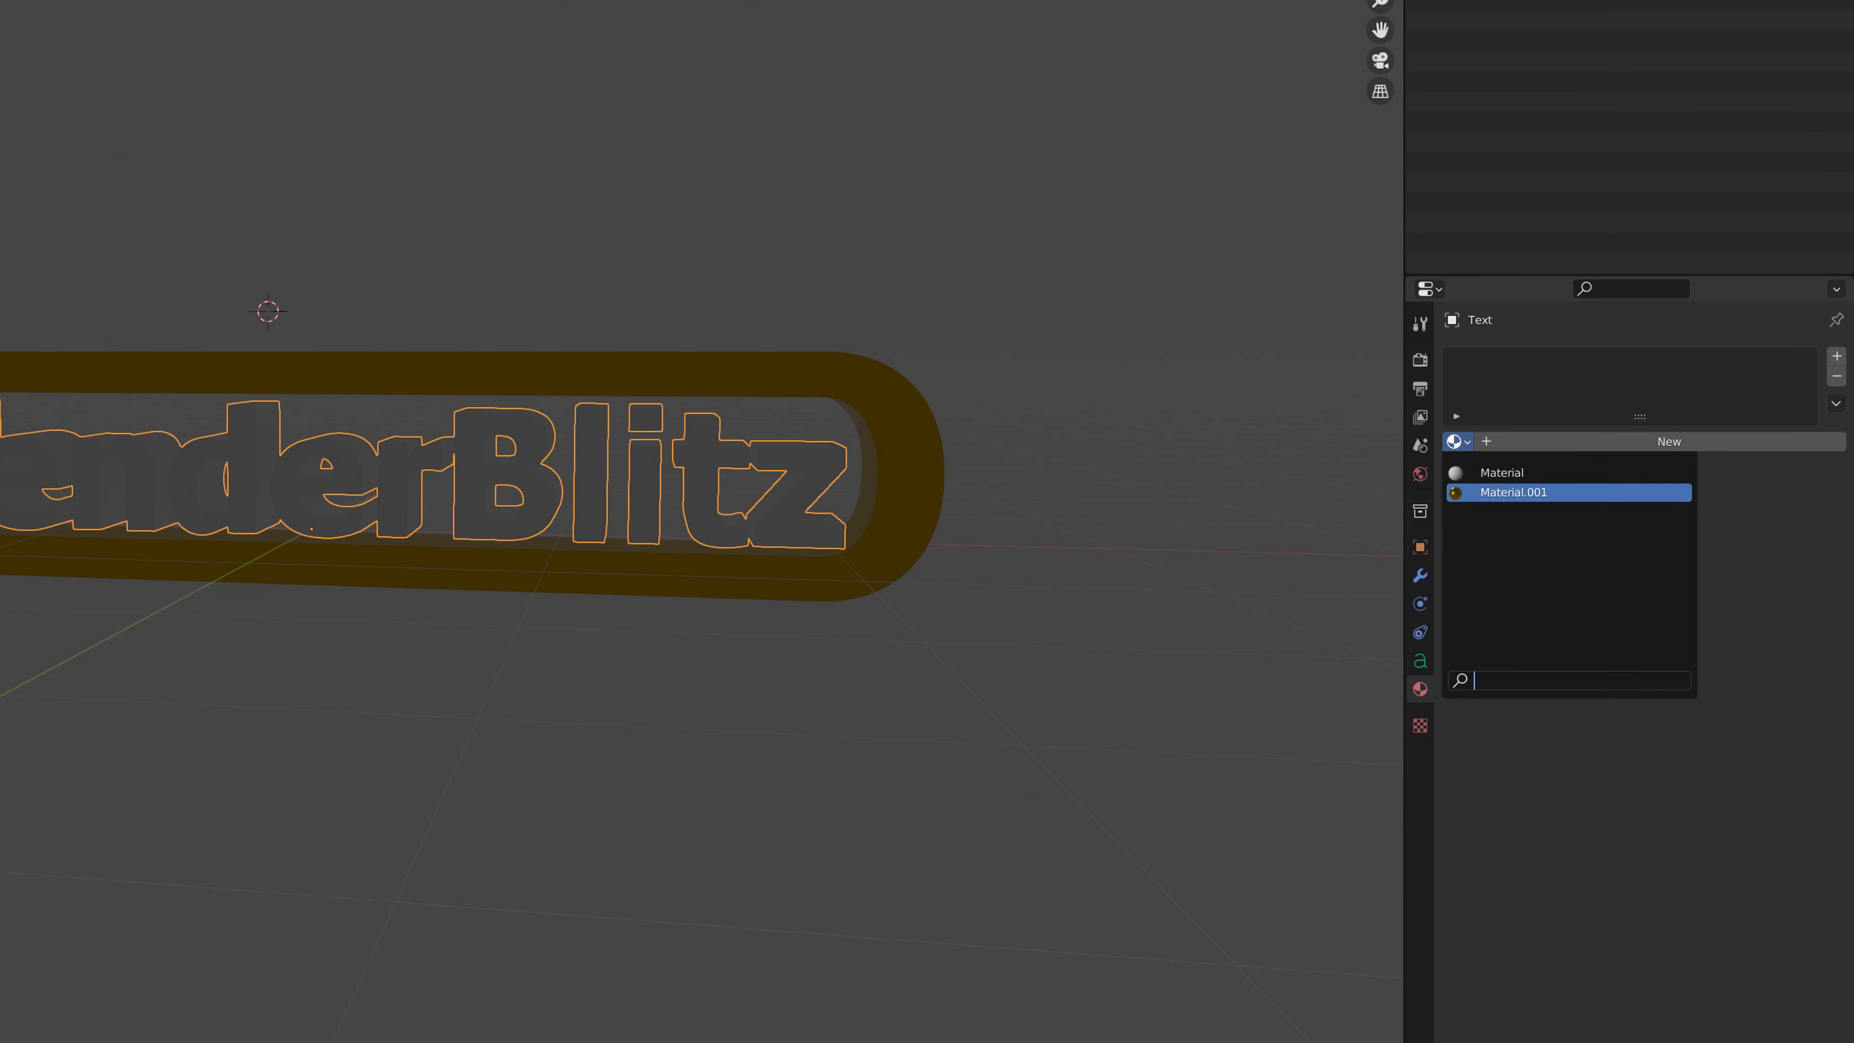
left_click(1519, 488)
middle_click_drag(600, 769, 856, 644)
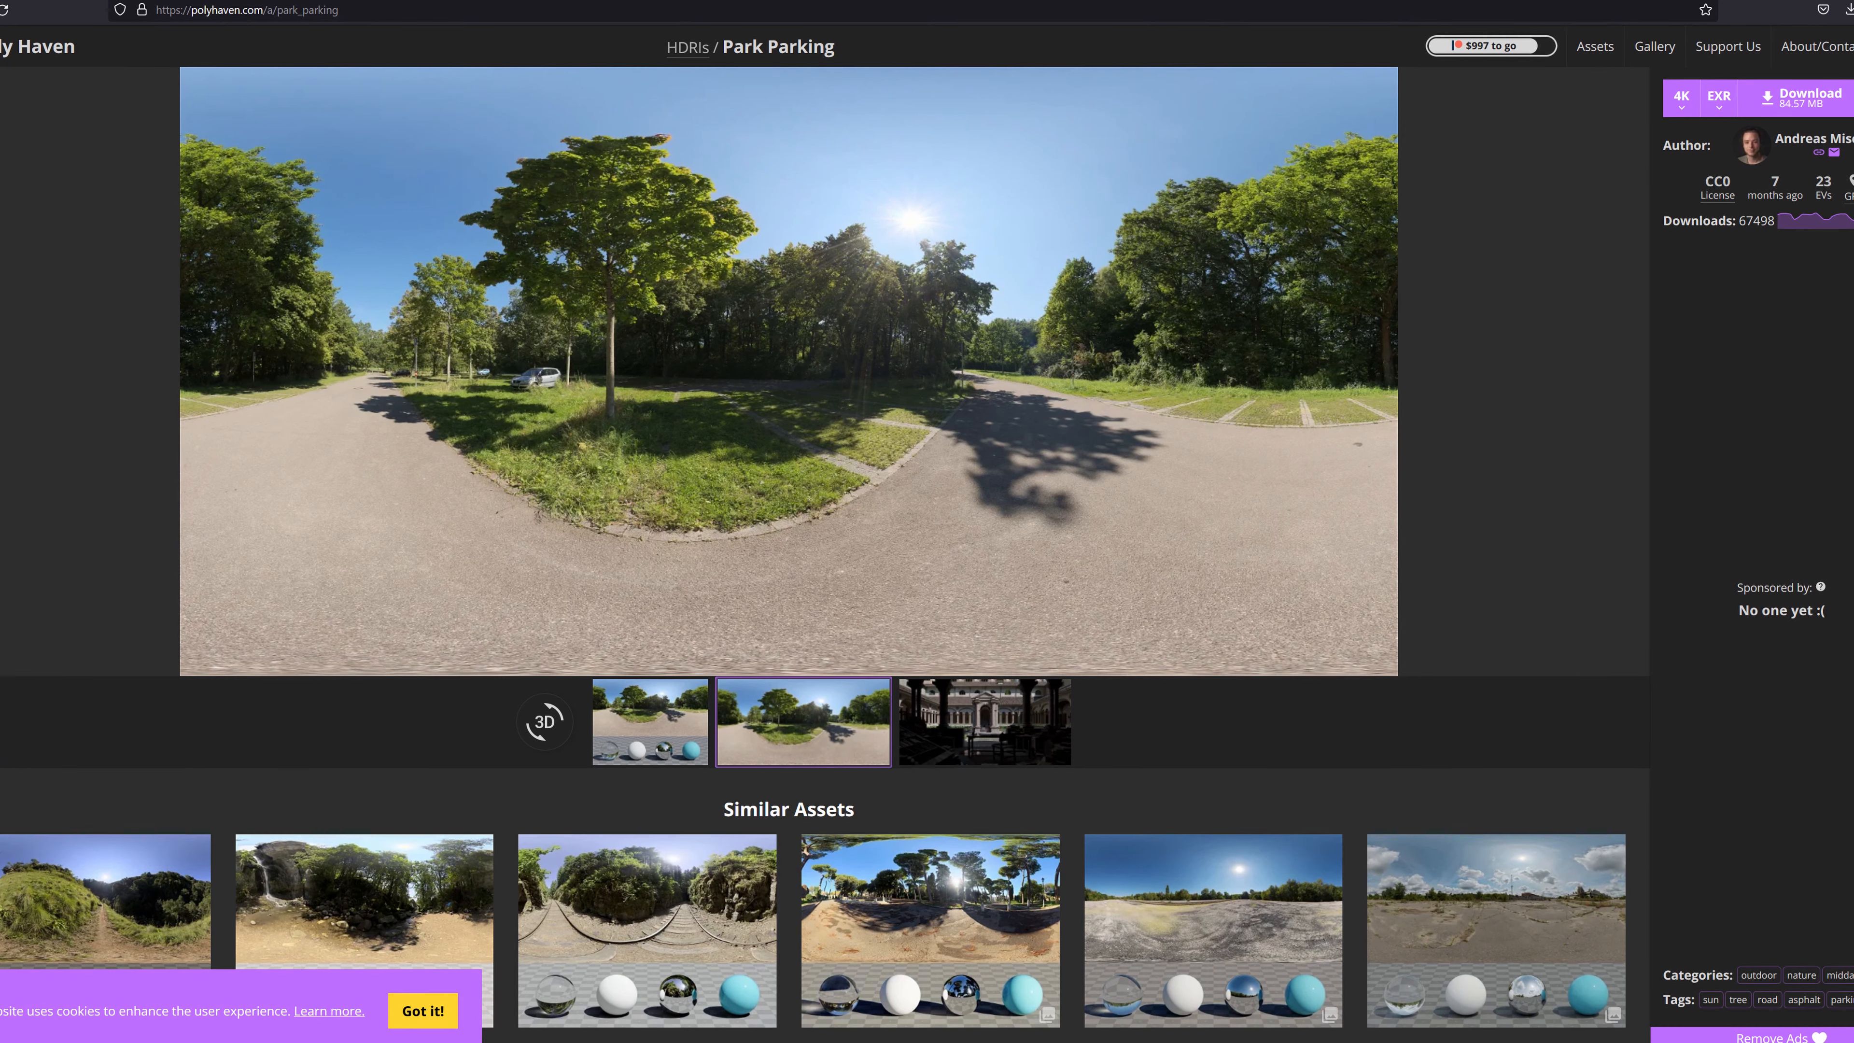
Light the world with an Environment Texture as background color, loading park_parking_4k.exr from D:\HDRIs.
left_click(1278, 457)
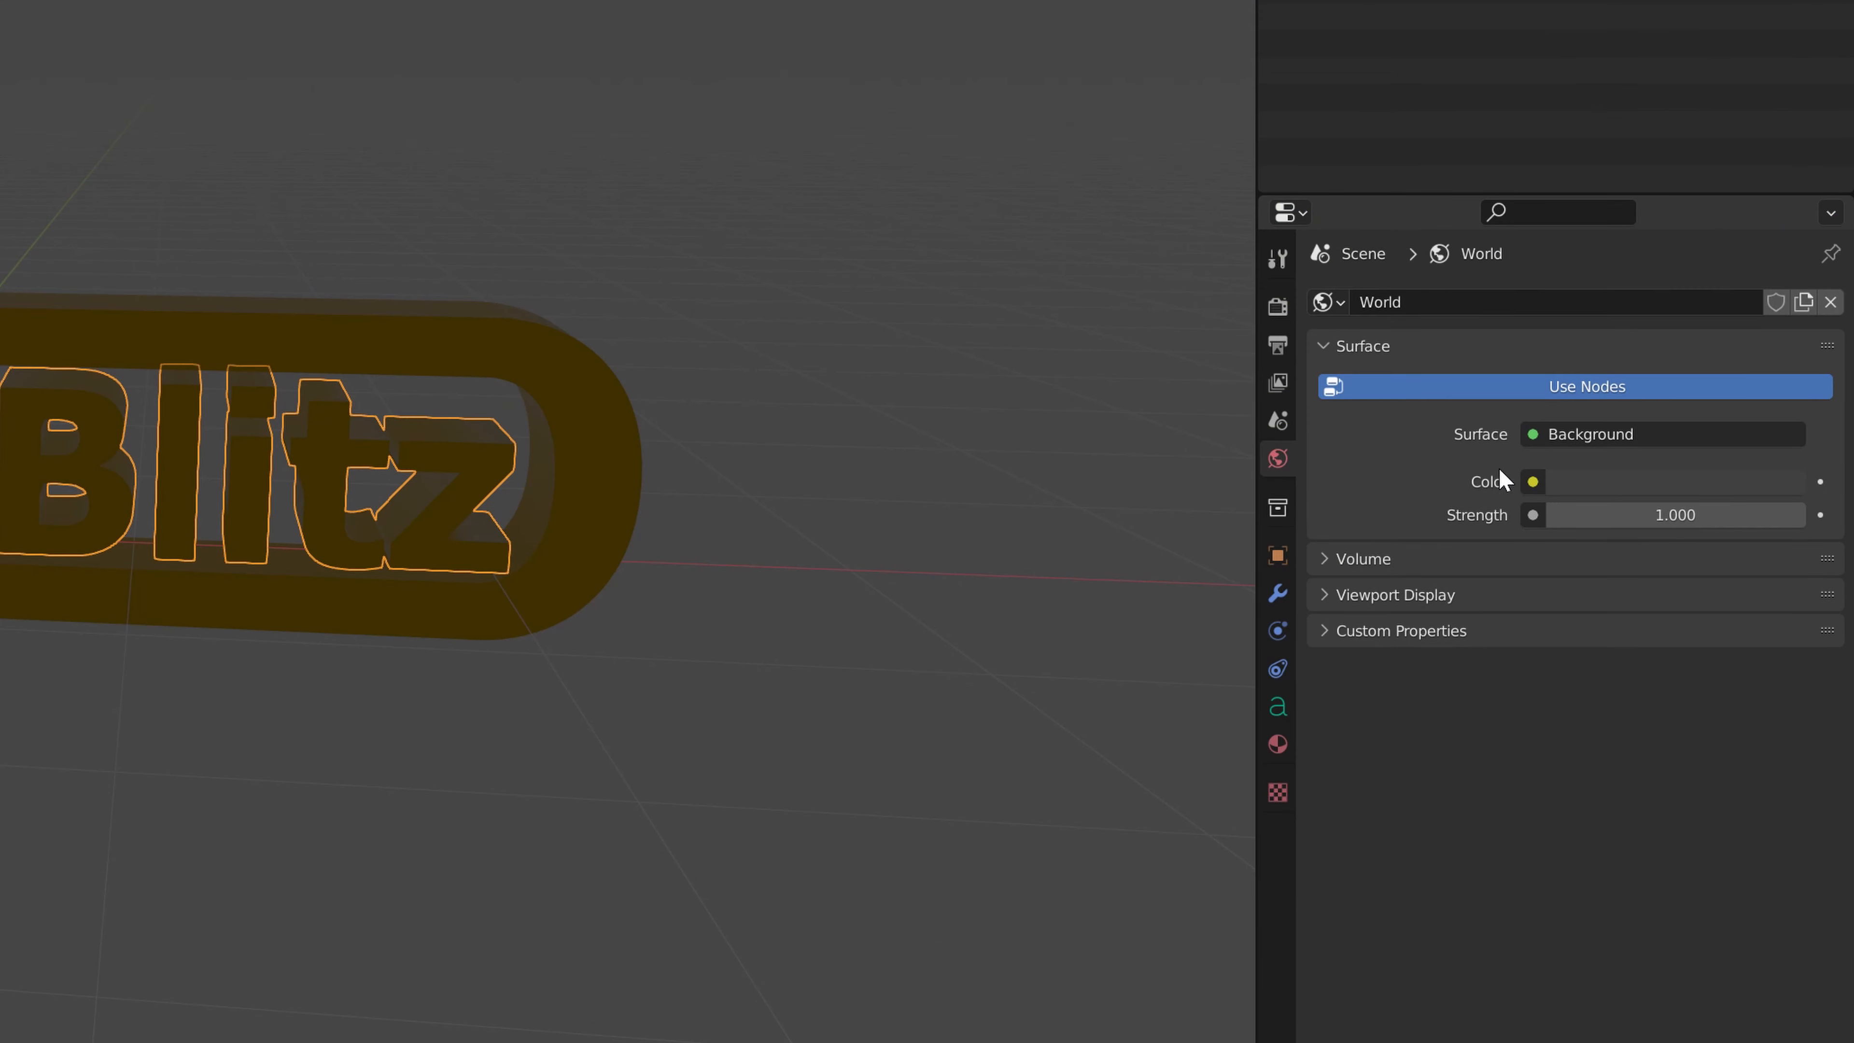
left_click(1532, 482)
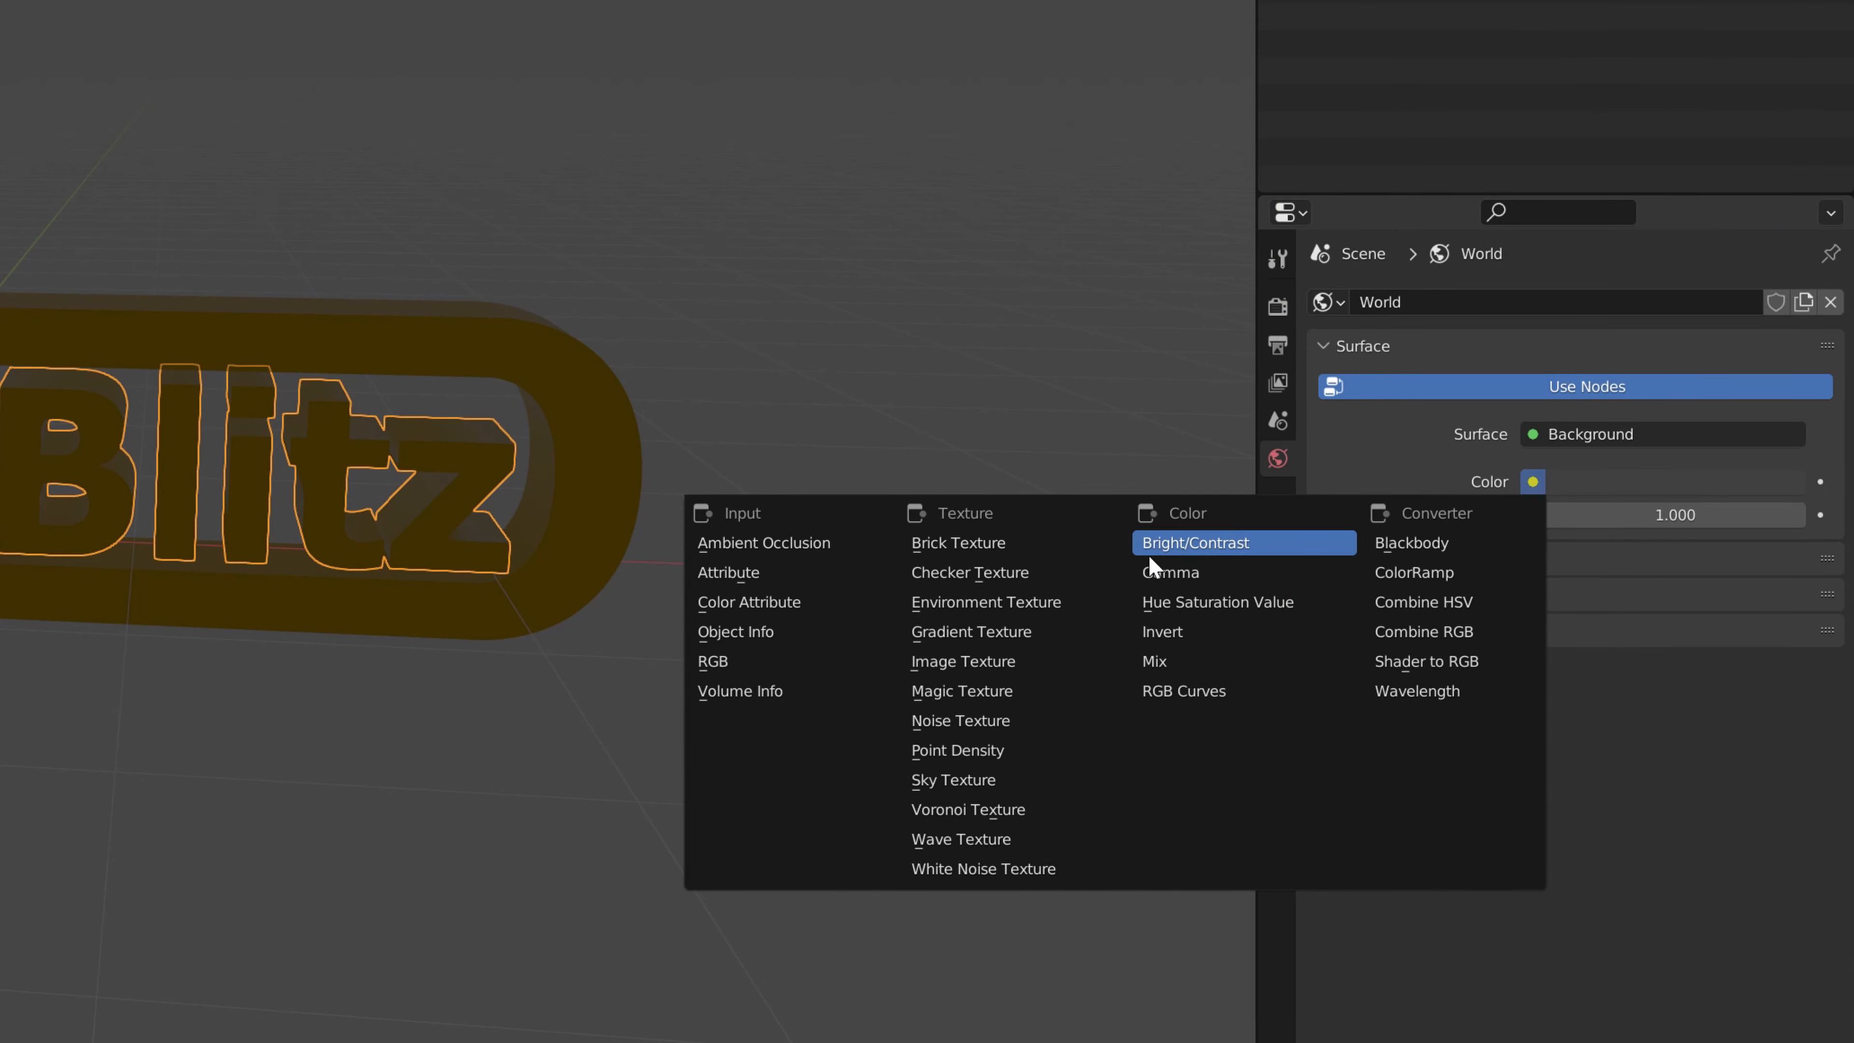
left_click(1012, 603)
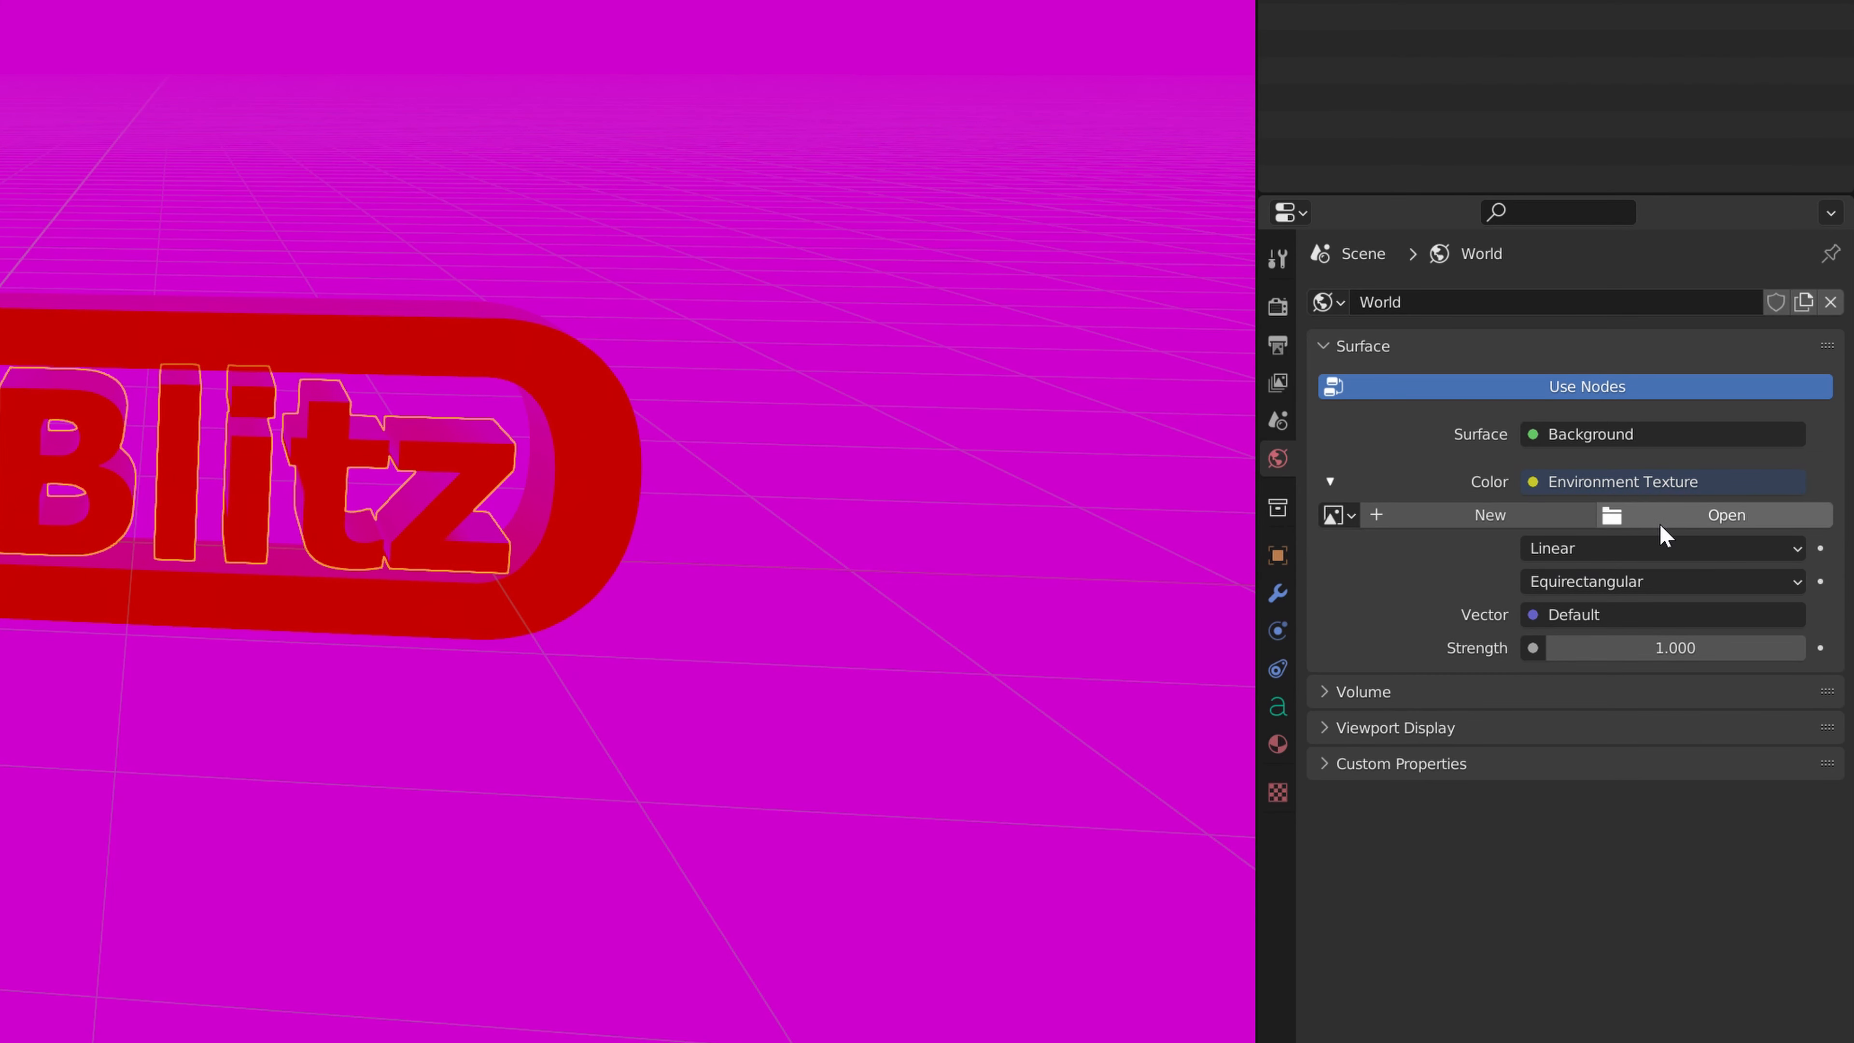
left_click(1660, 523)
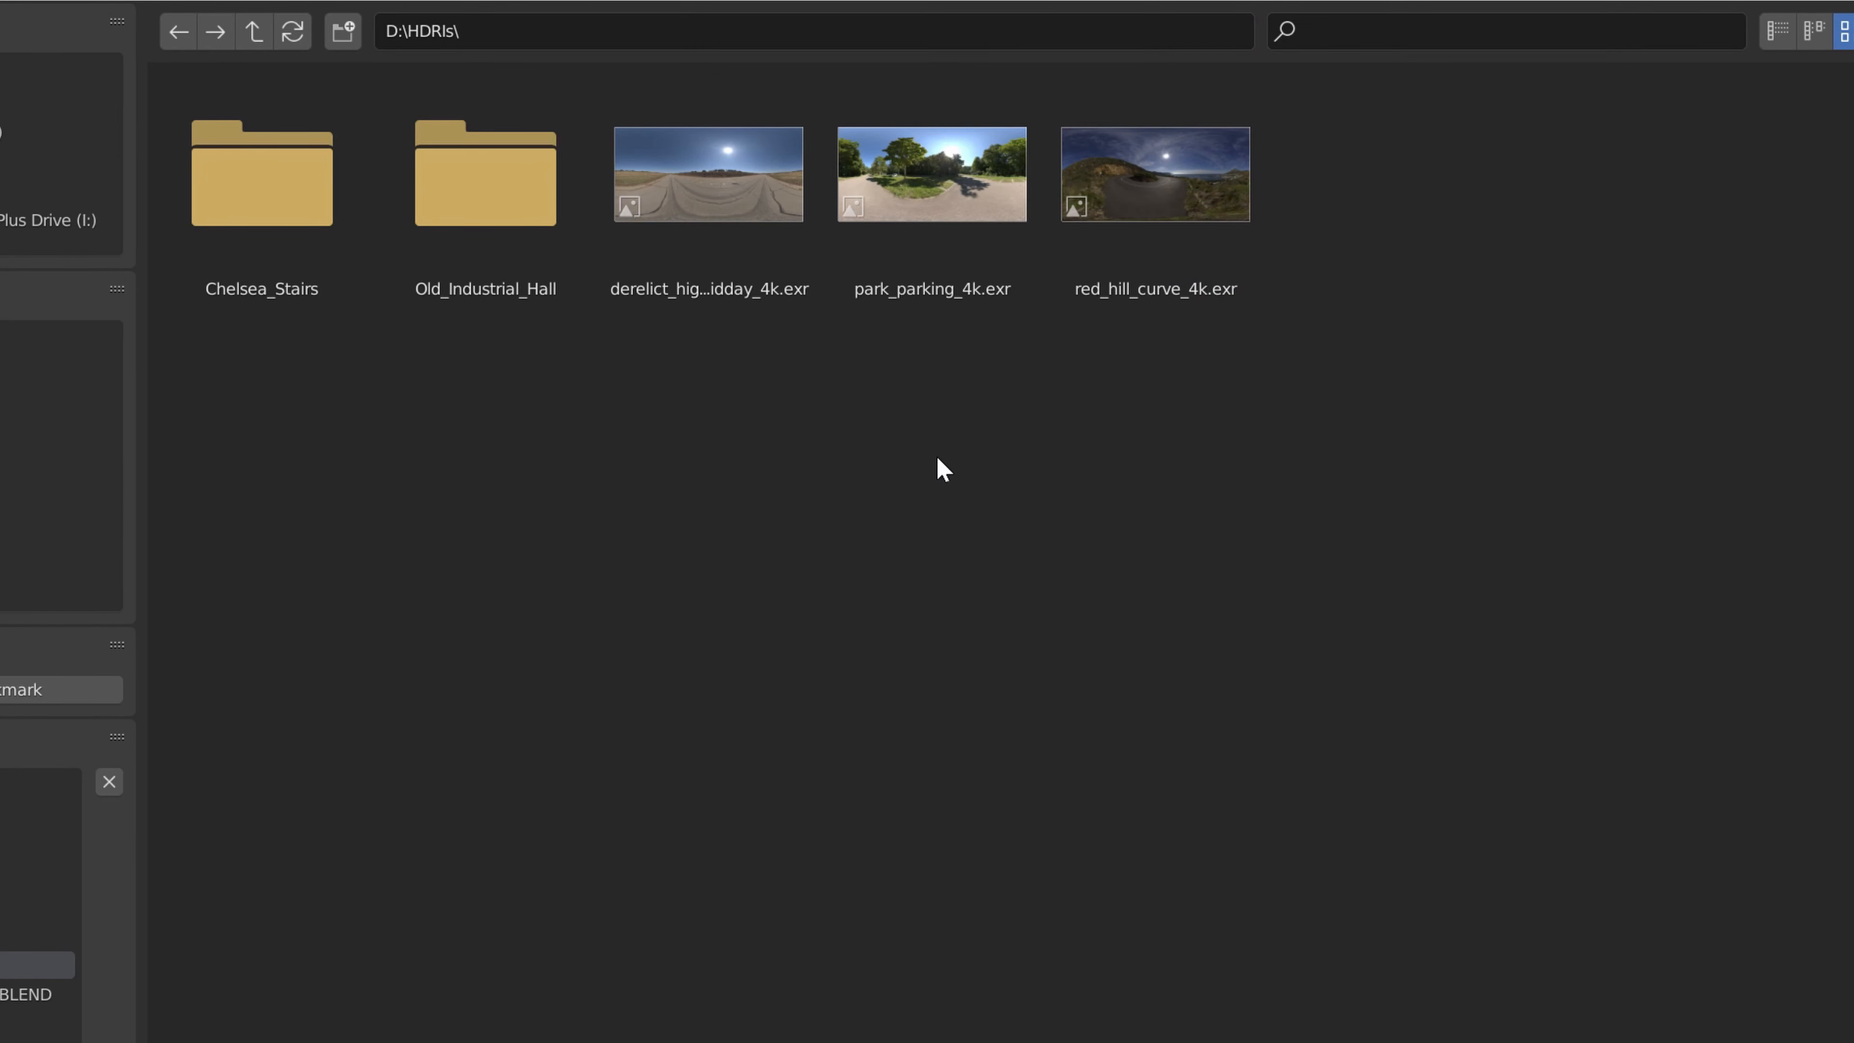
left_click(953, 222)
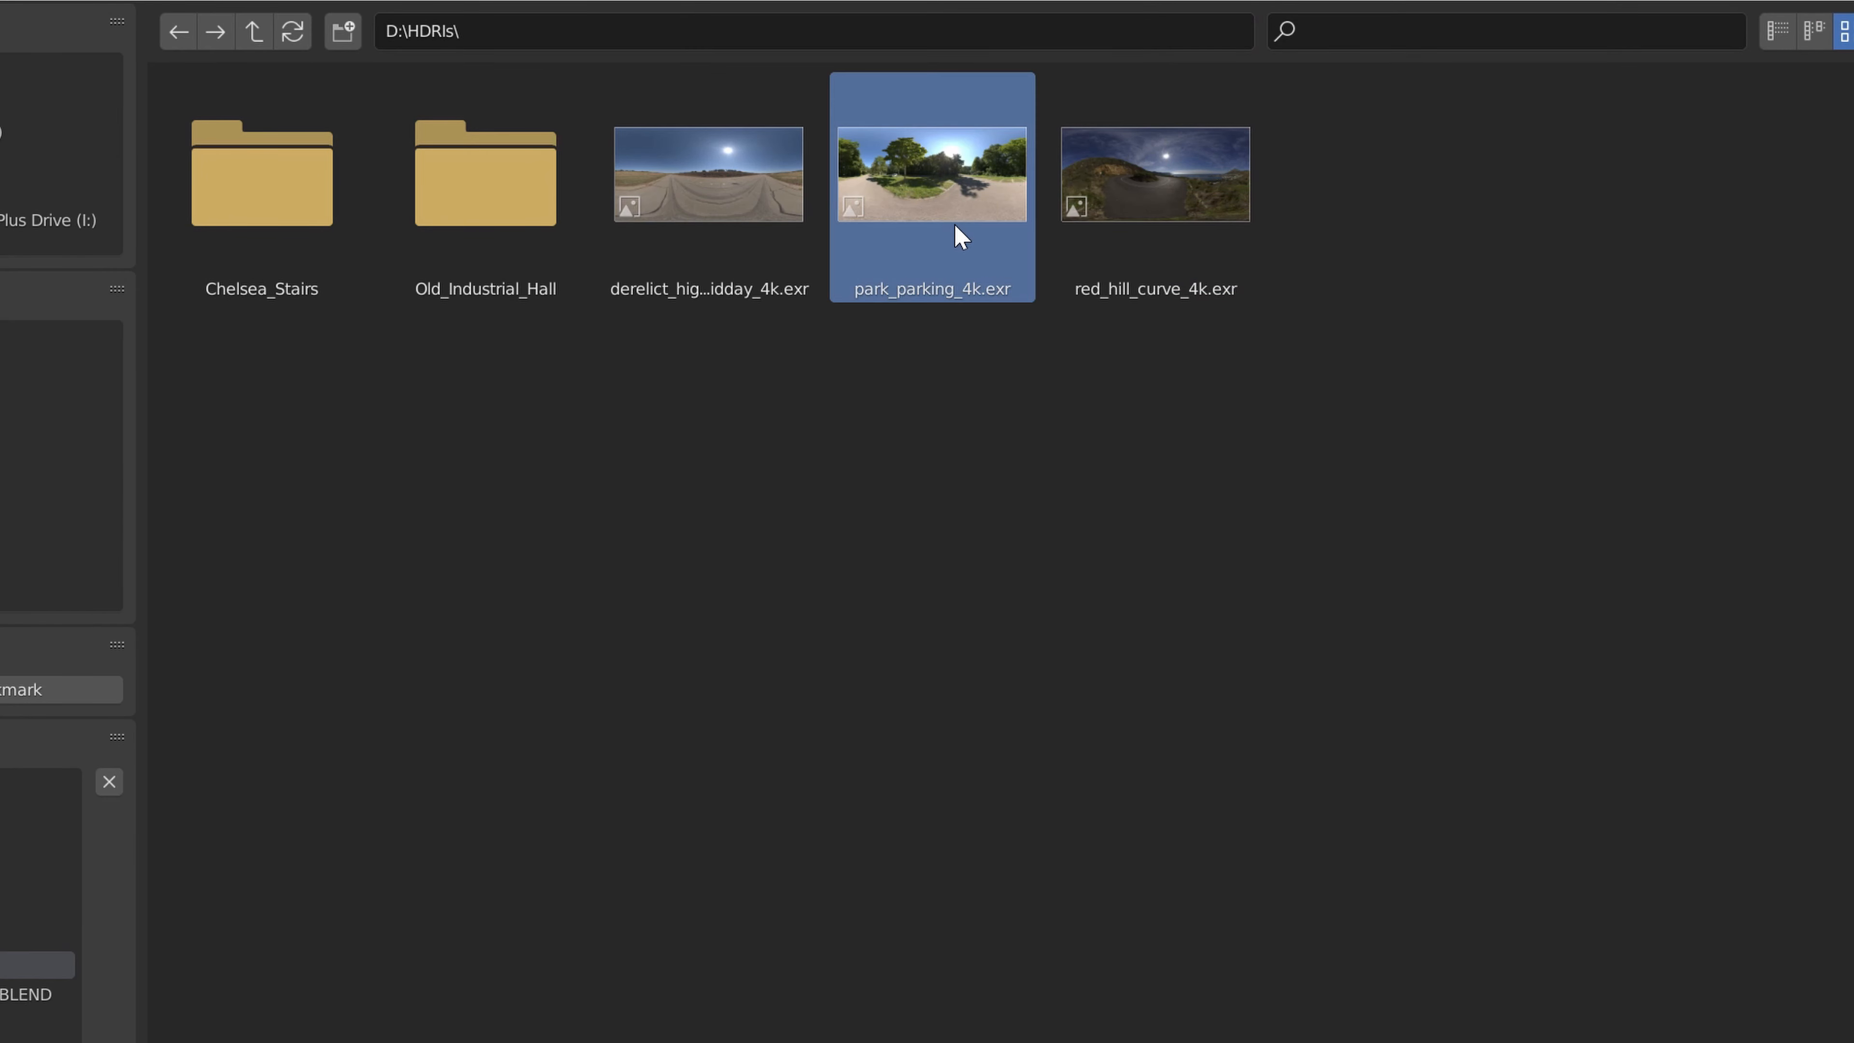
key("Return")
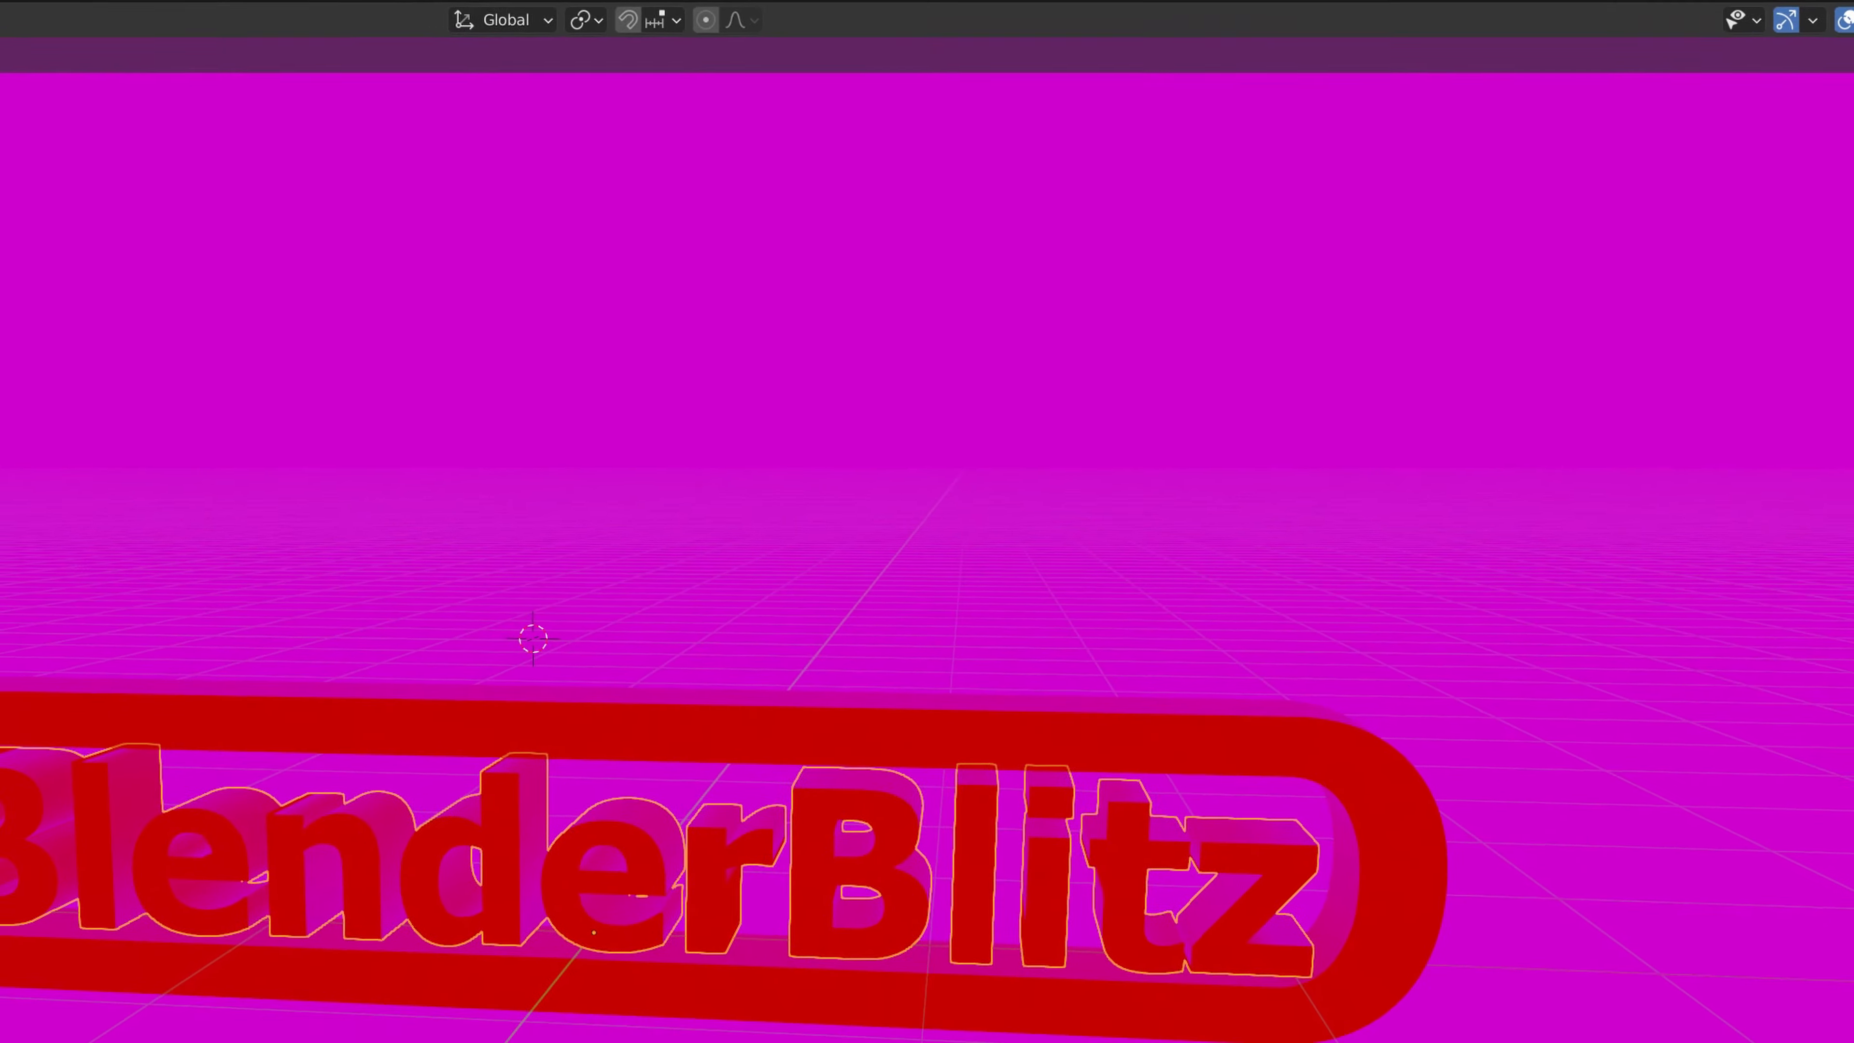
mouse_move(1415, 776)
middle_mouse_down()
mouse_move(1241, 775)
mouse_move(1467, 742)
mouse_move(1380, 738)
mouse_move(1421, 746)
middle_mouse_up()
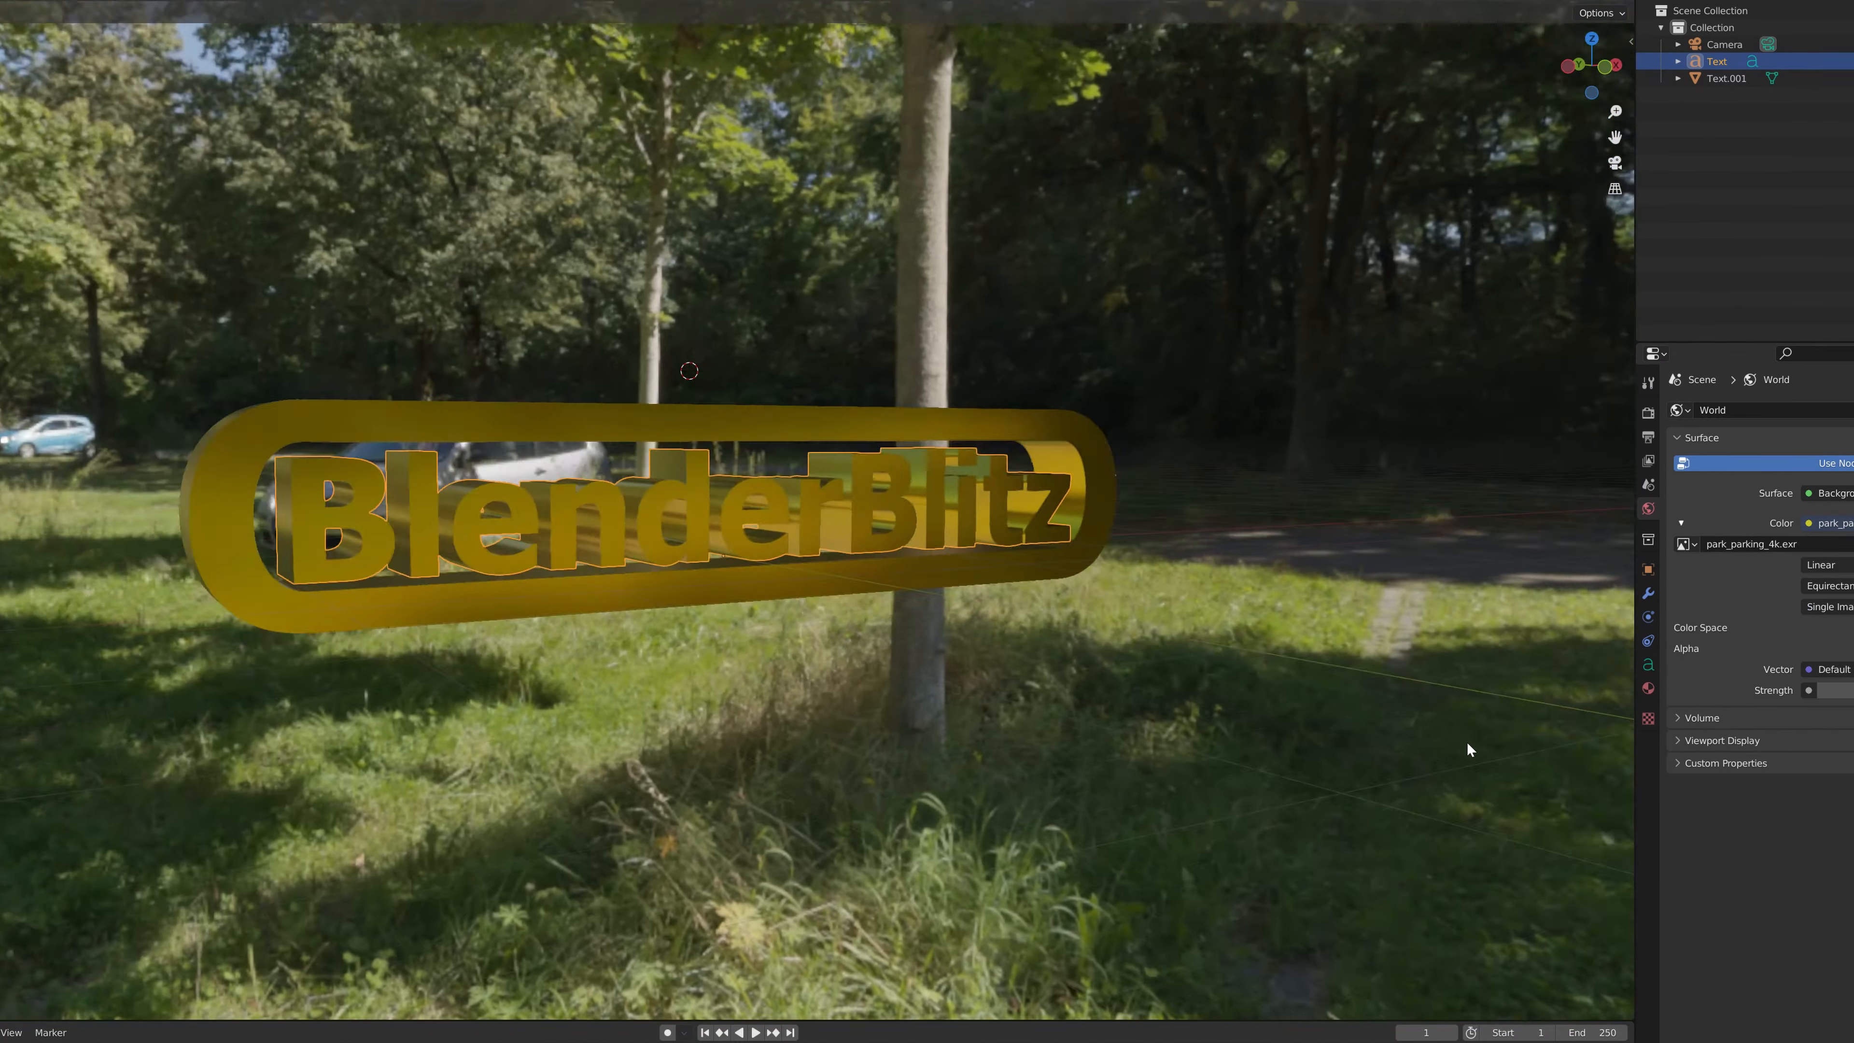
Make the render film Transparent so the HDRI lights the logo without showing in the background.
left_click(1648, 411)
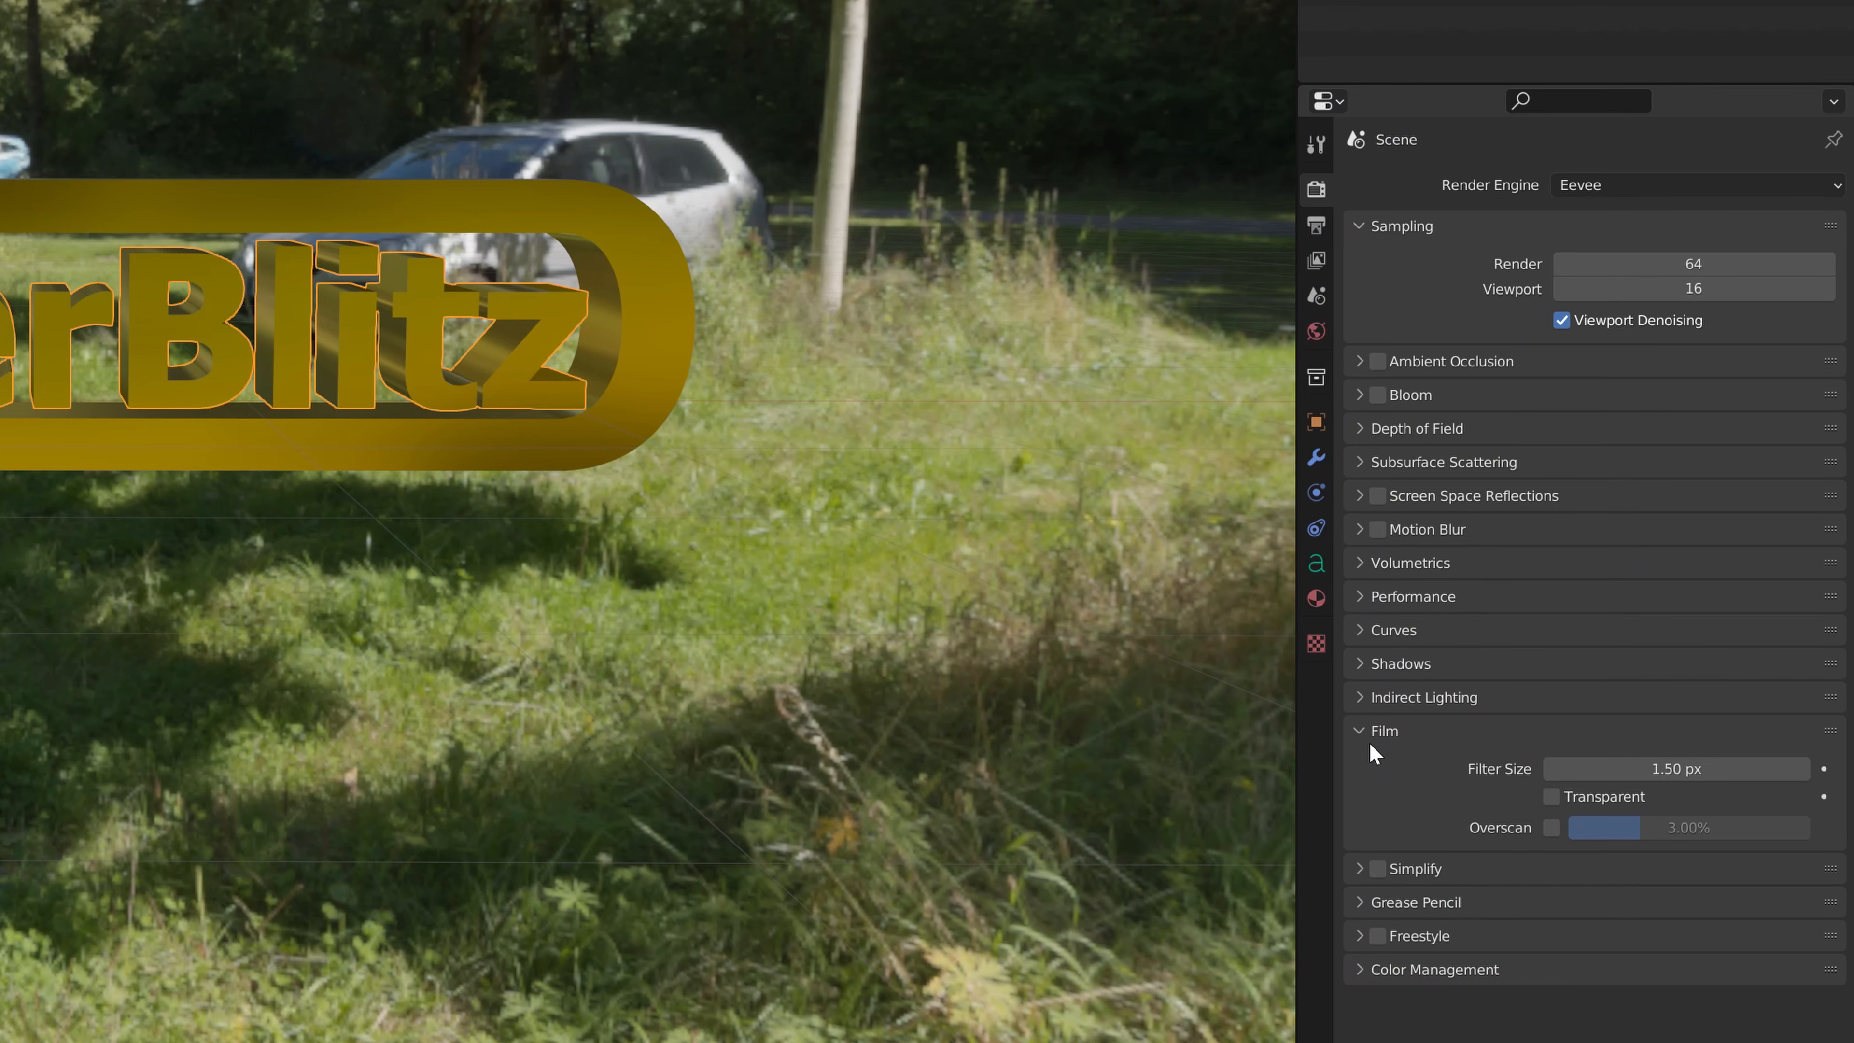
left_click(1551, 797)
middle_click_drag(839, 584, 800, 577)
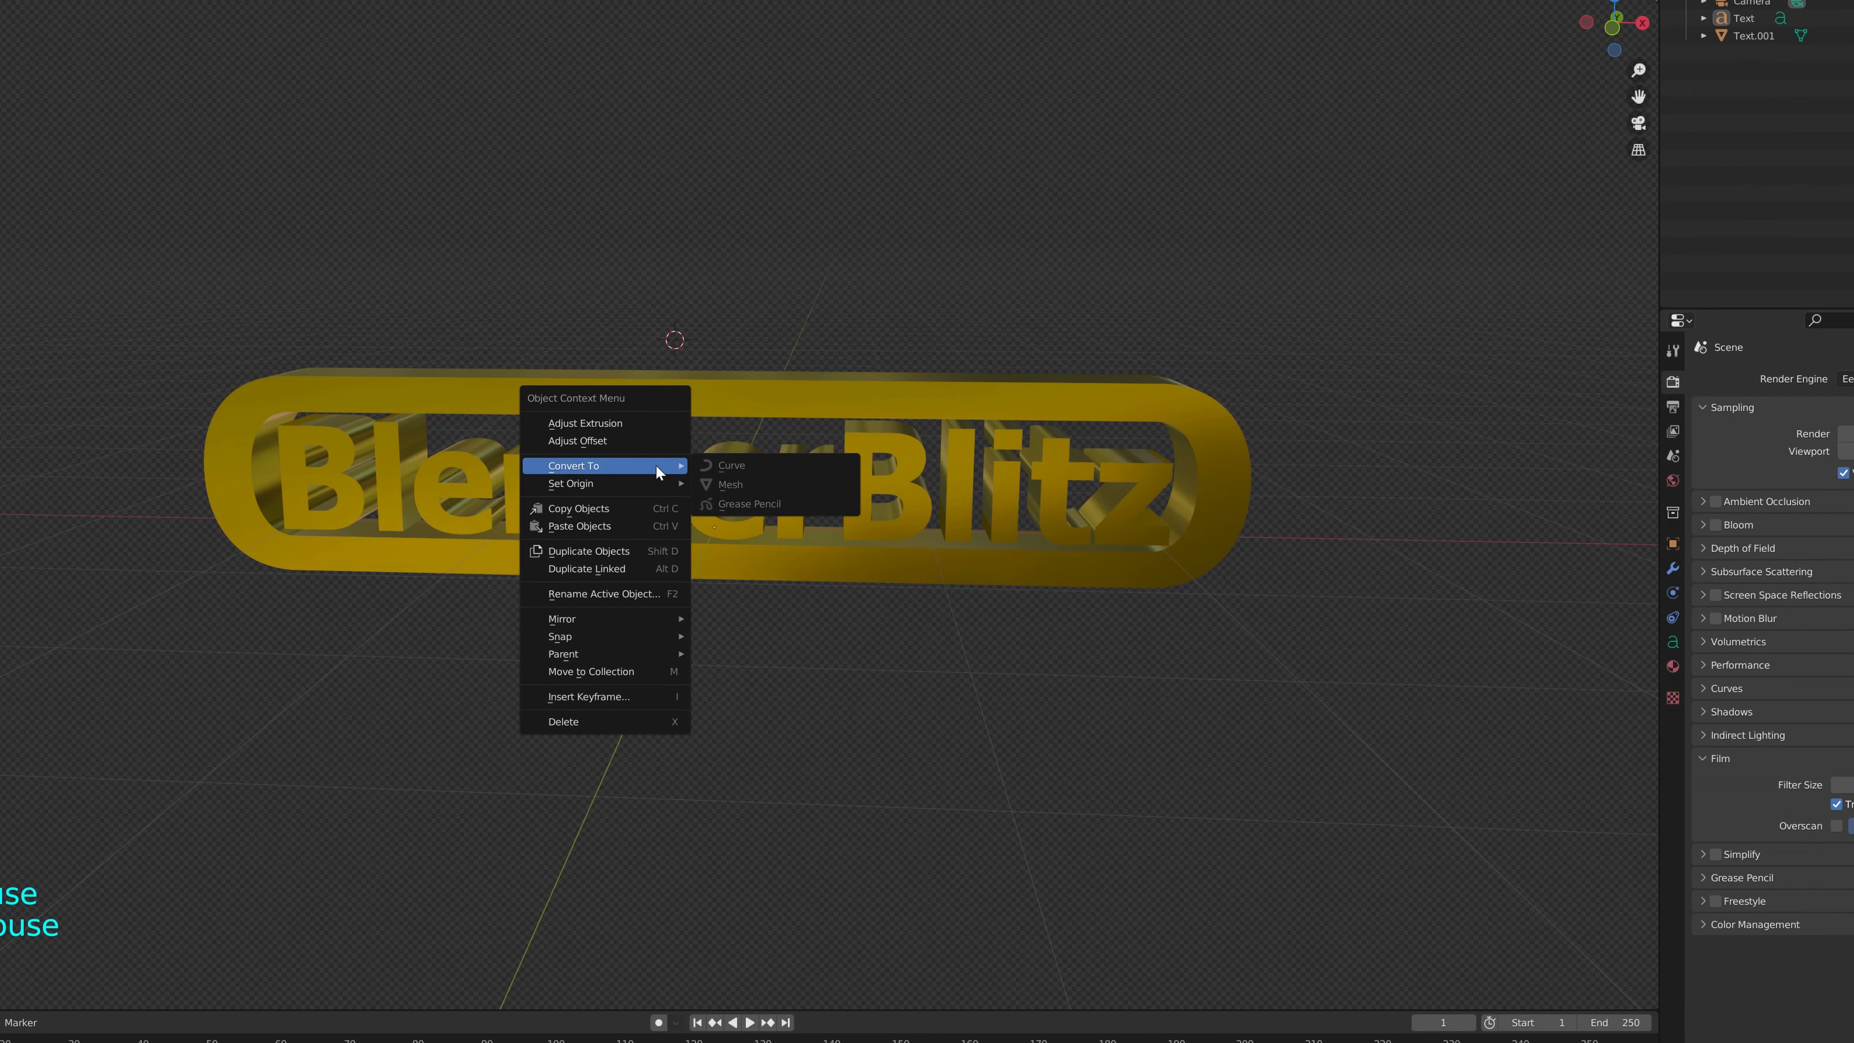
Select the BlenderBlitz text and convert it to a mesh.
left_click(745, 485)
left_click(859, 479)
right_click(859, 478)
mouse_move(858, 479)
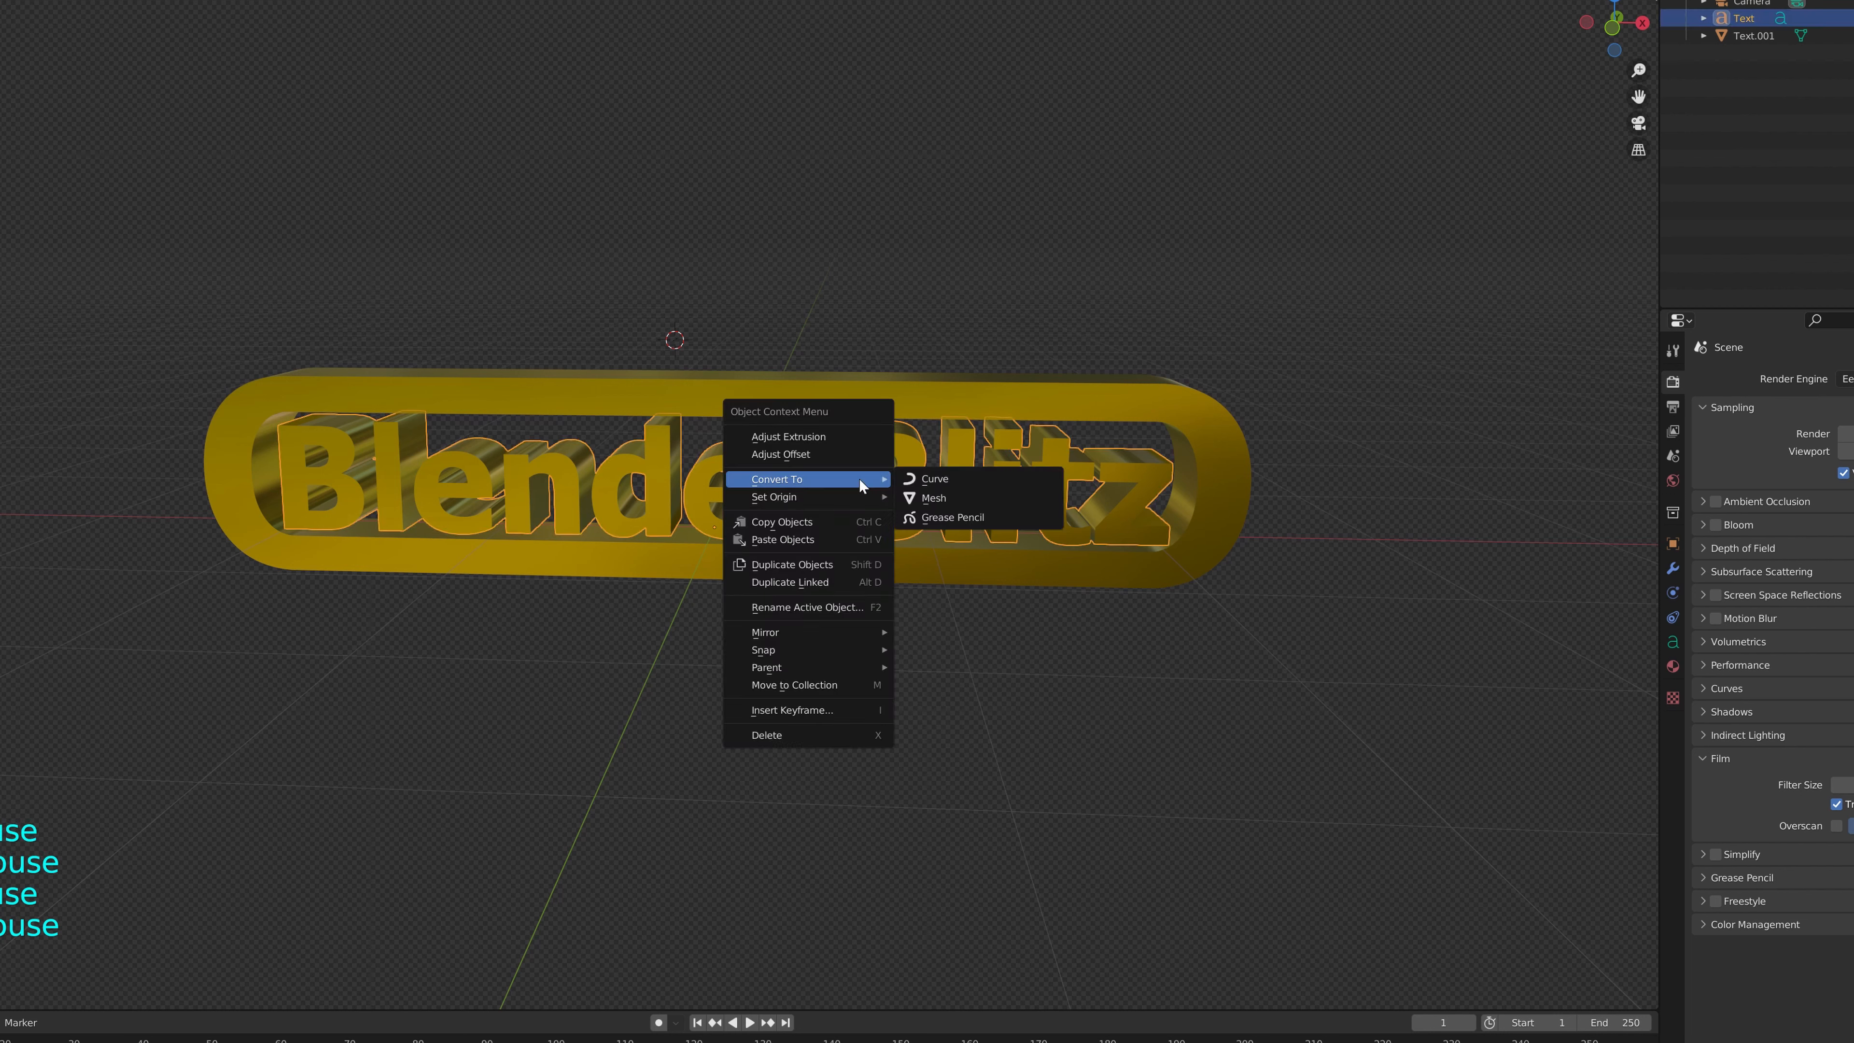
left_click(934, 499)
Add the O frame to the selection and join it with the BlenderBlitz text into one object.
left_click(856, 408, "shift")
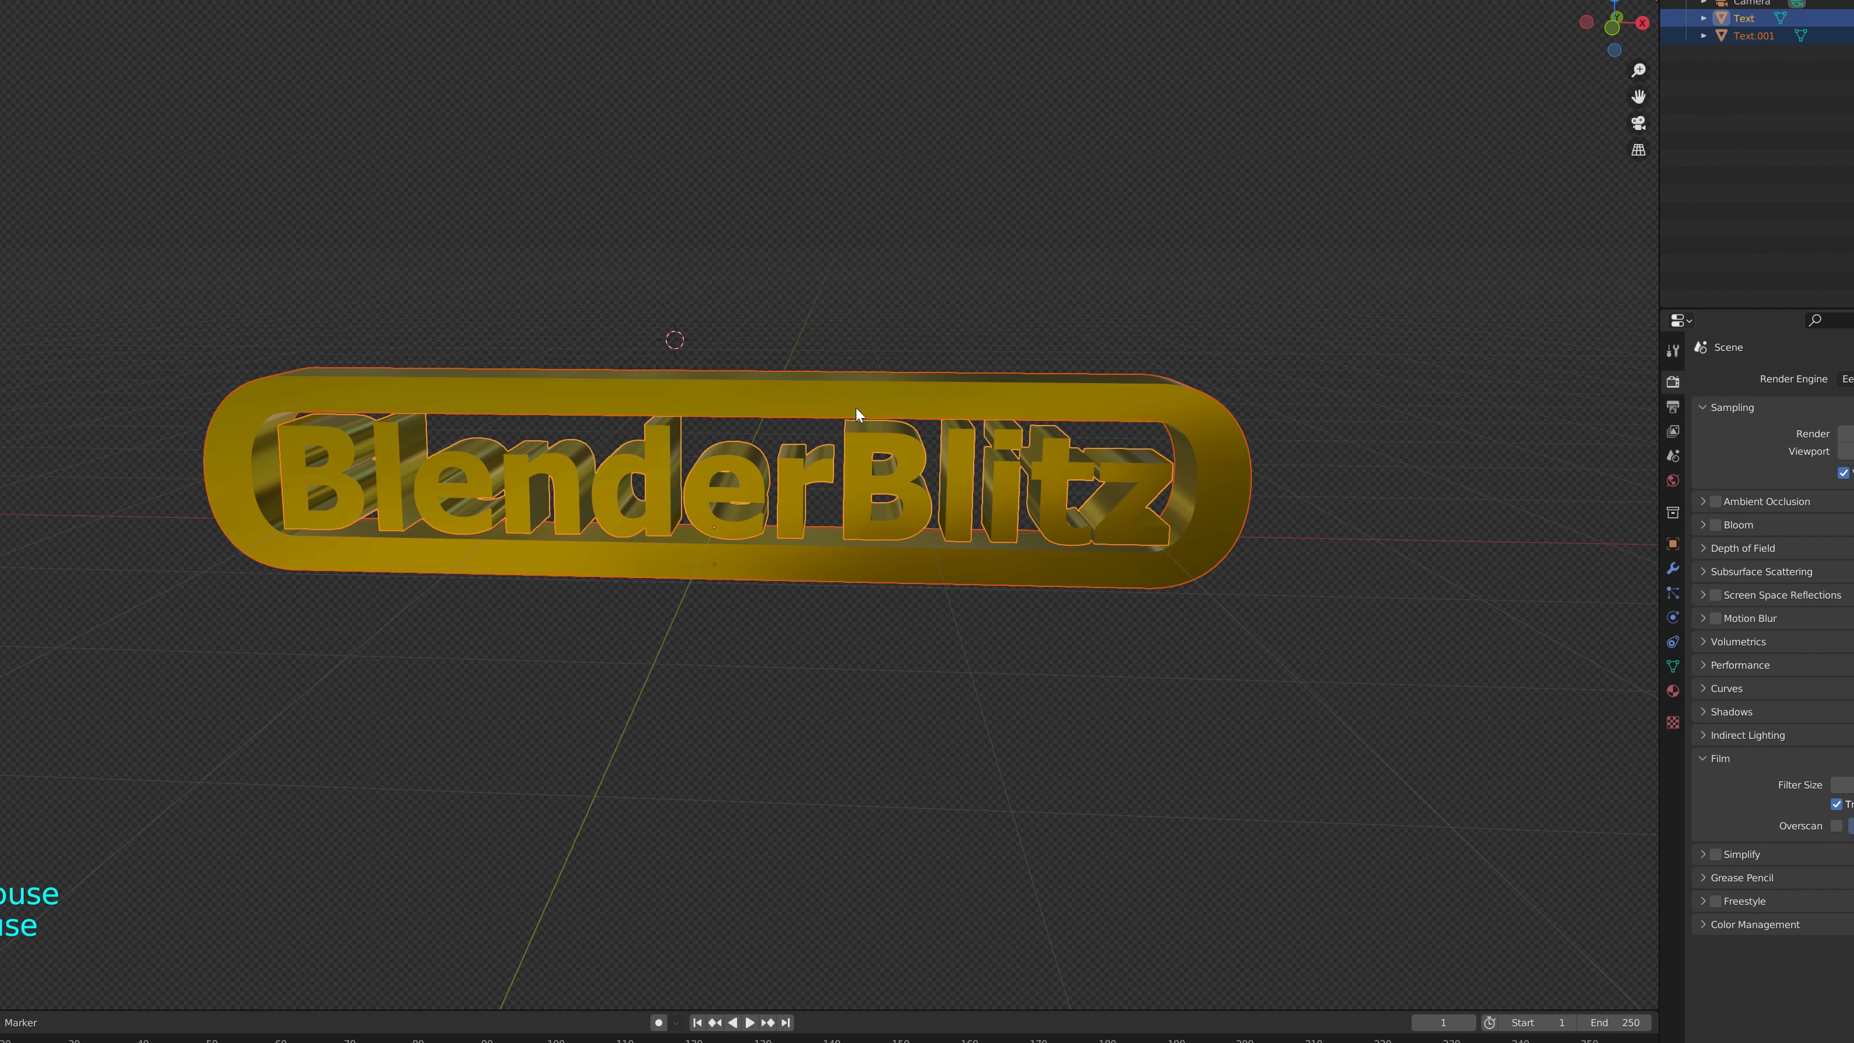
right_click(872, 413)
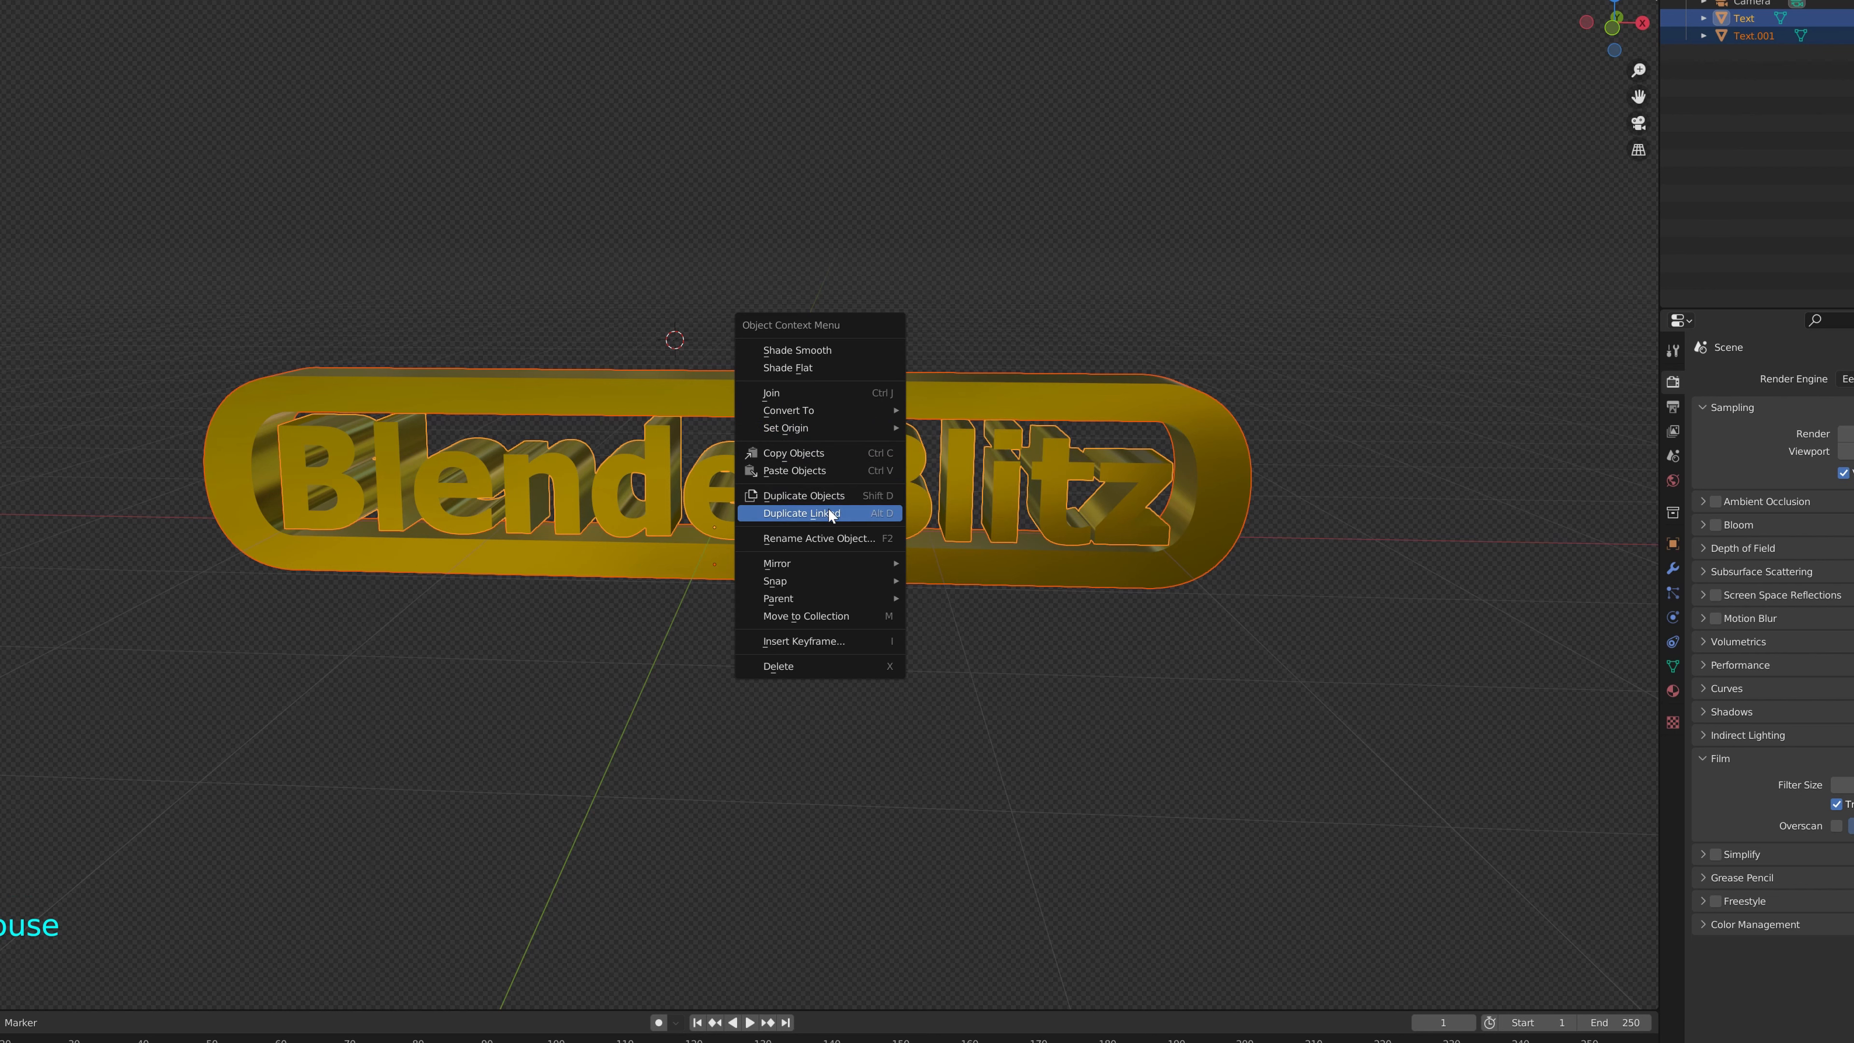
left_click(817, 392)
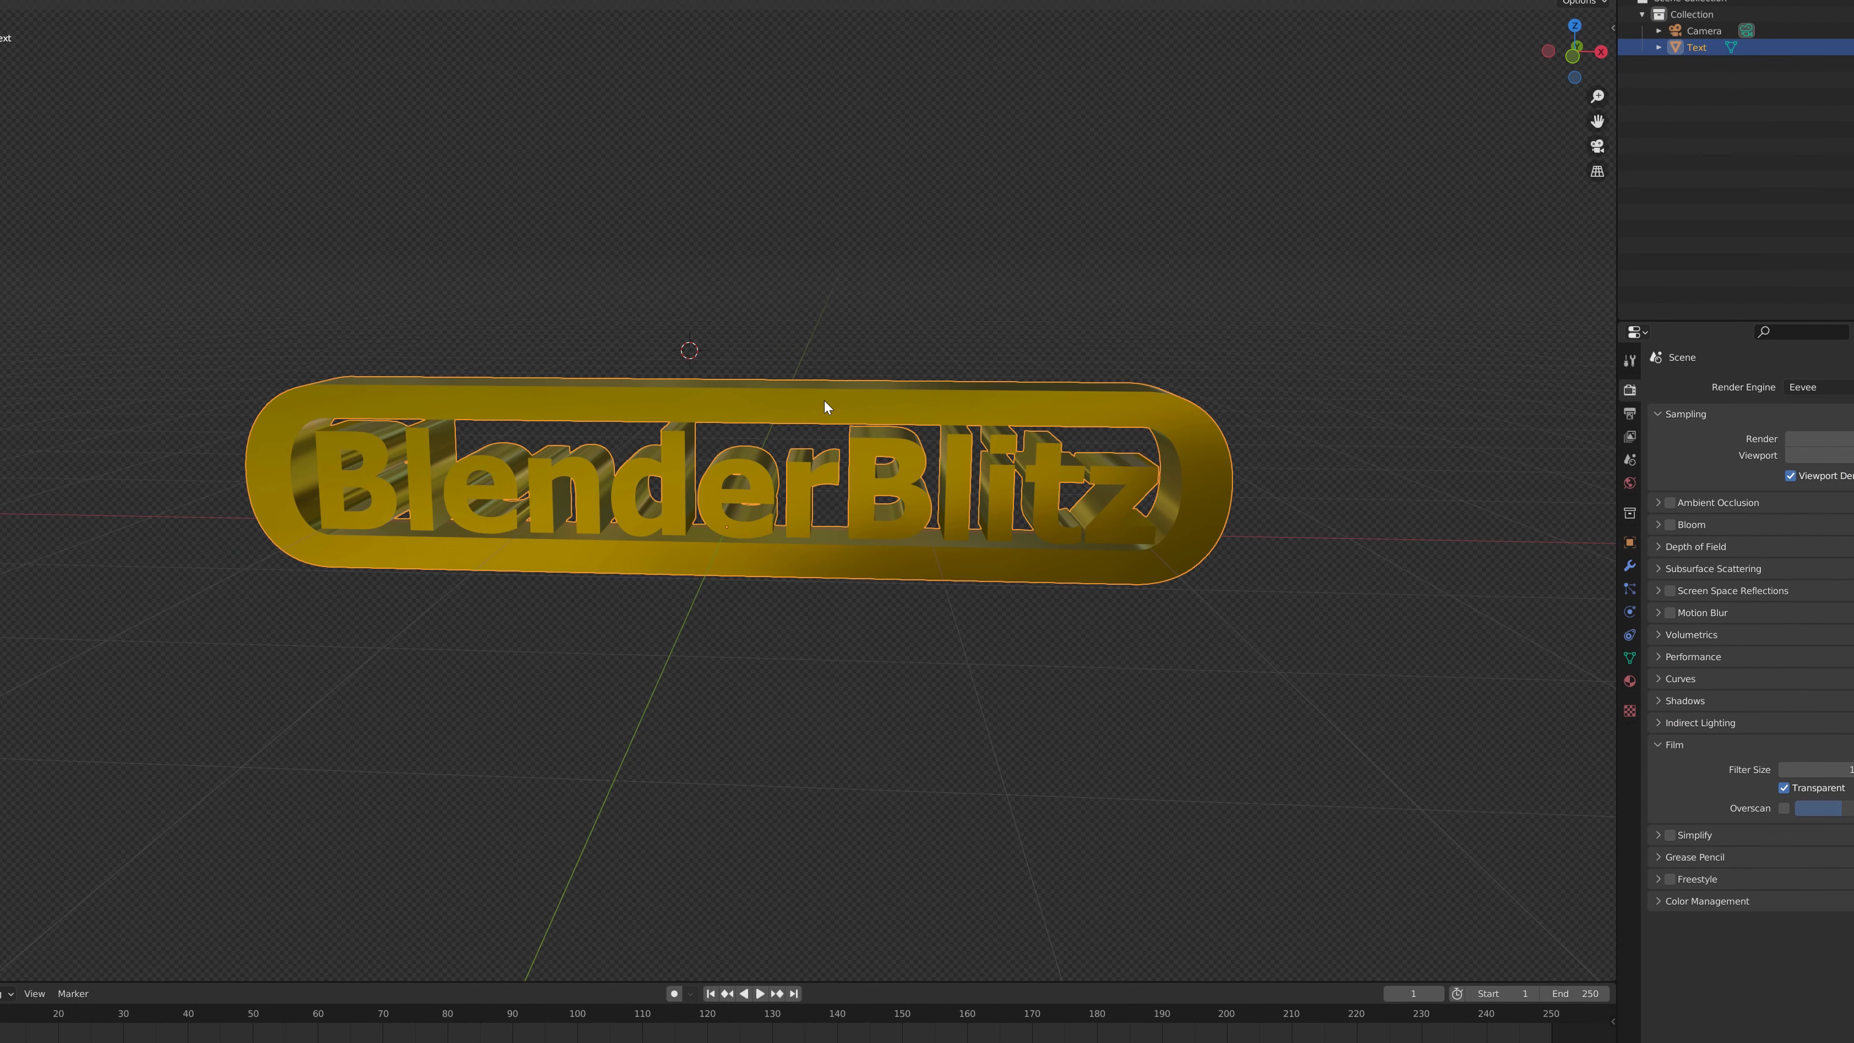
left_click(931, 637)
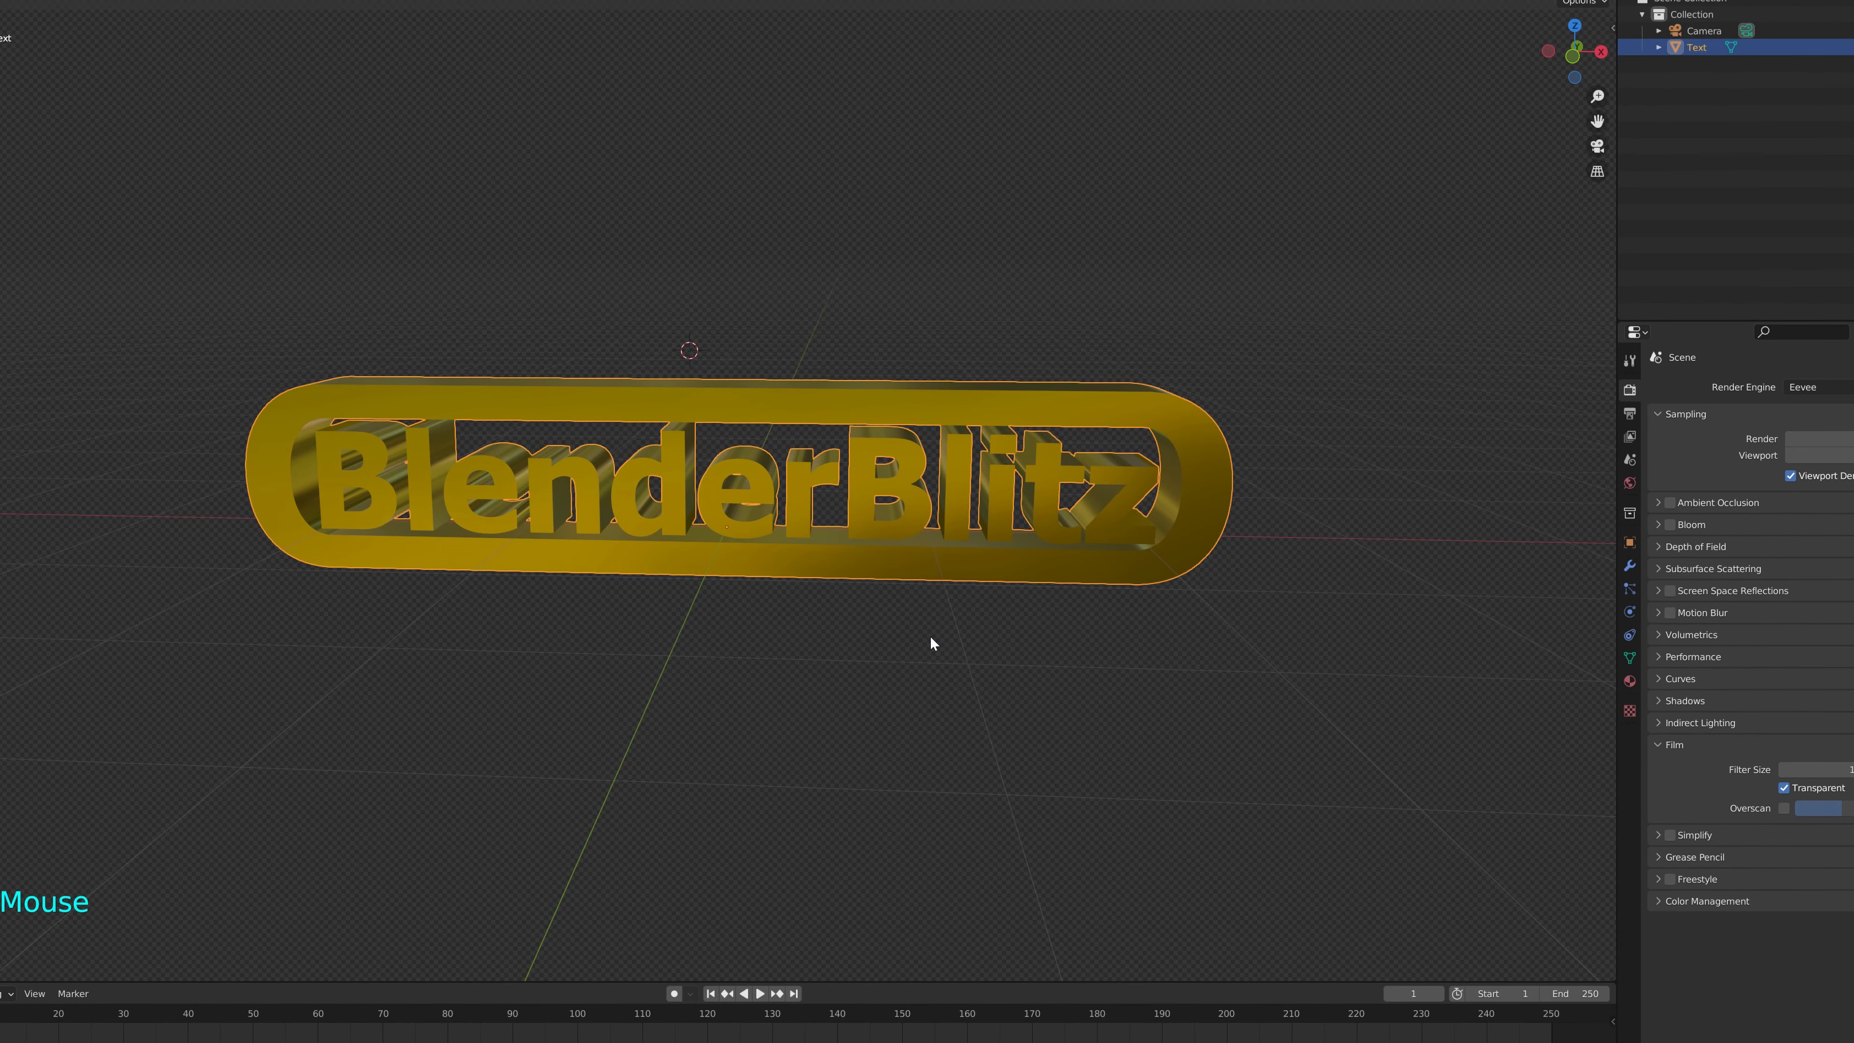
left_click(834, 416)
middle_click_drag(833, 415, 835, 345)
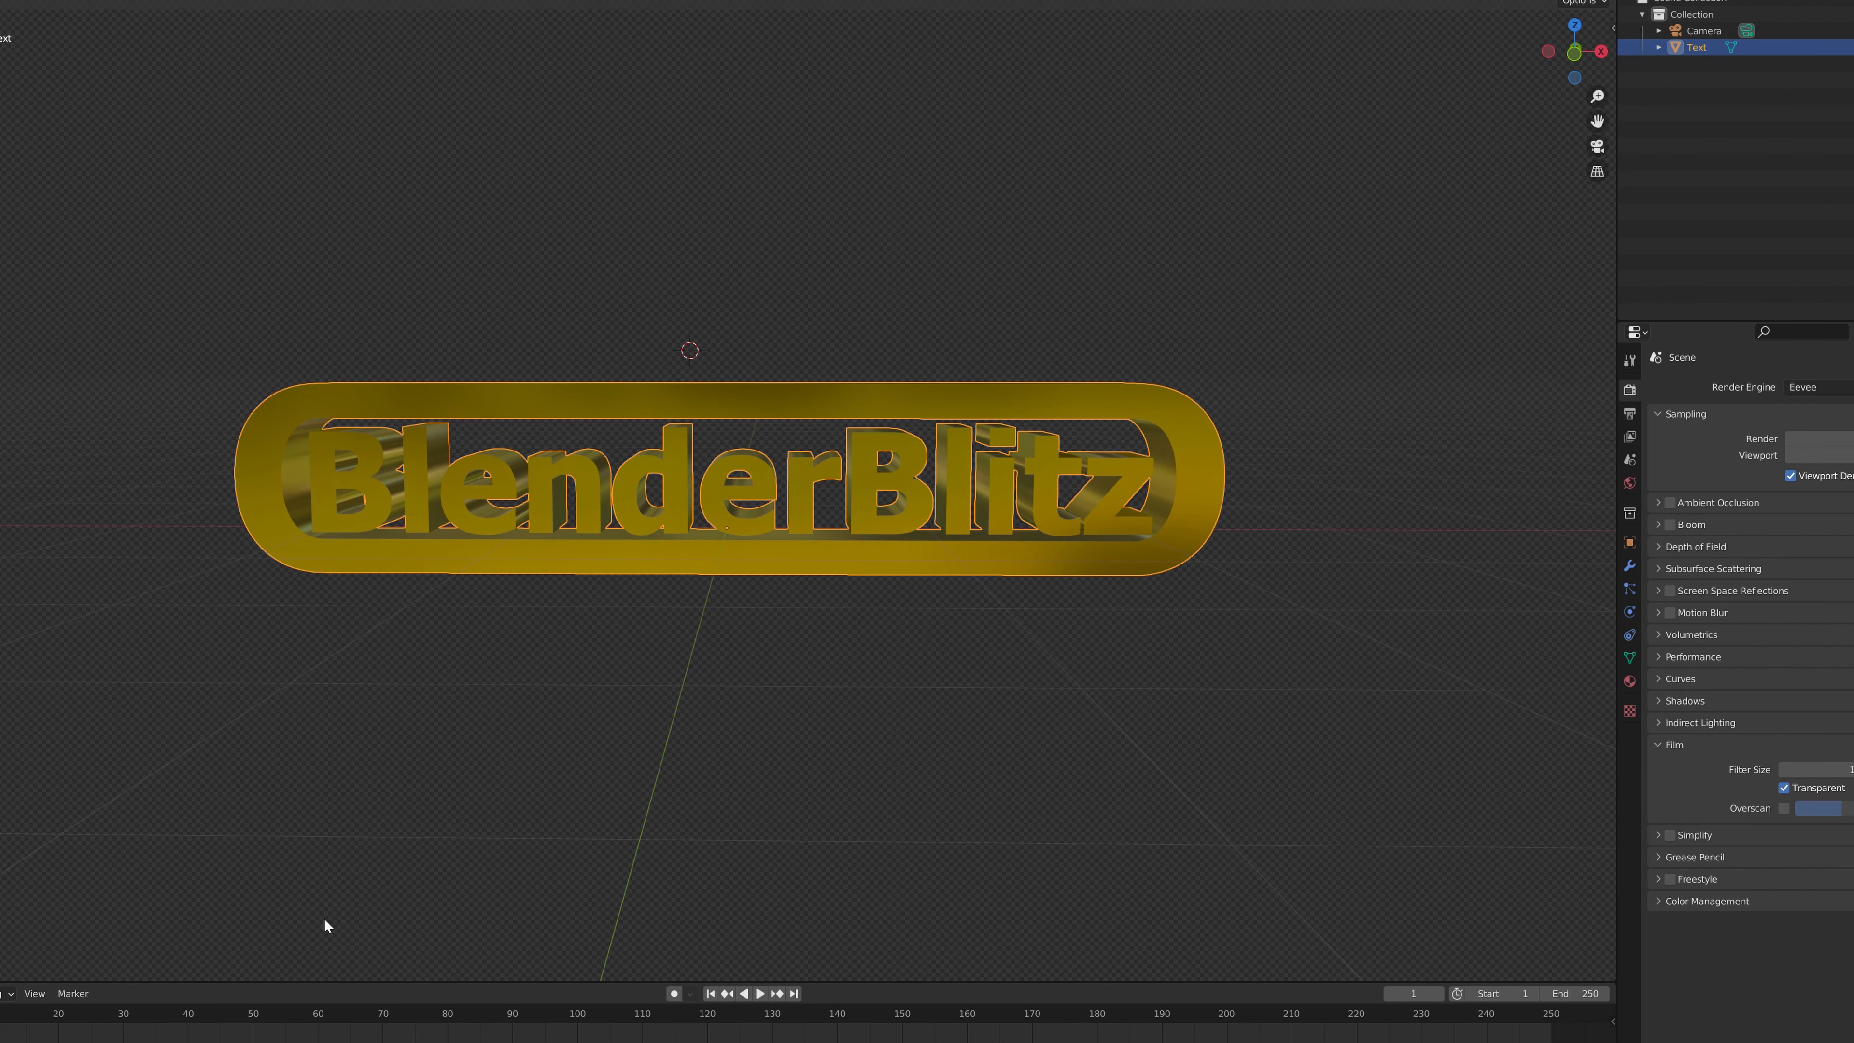
Set the output frame rate to 30 fps and the end frame to 360.
left_click(1629, 421)
left_click(1621, 556)
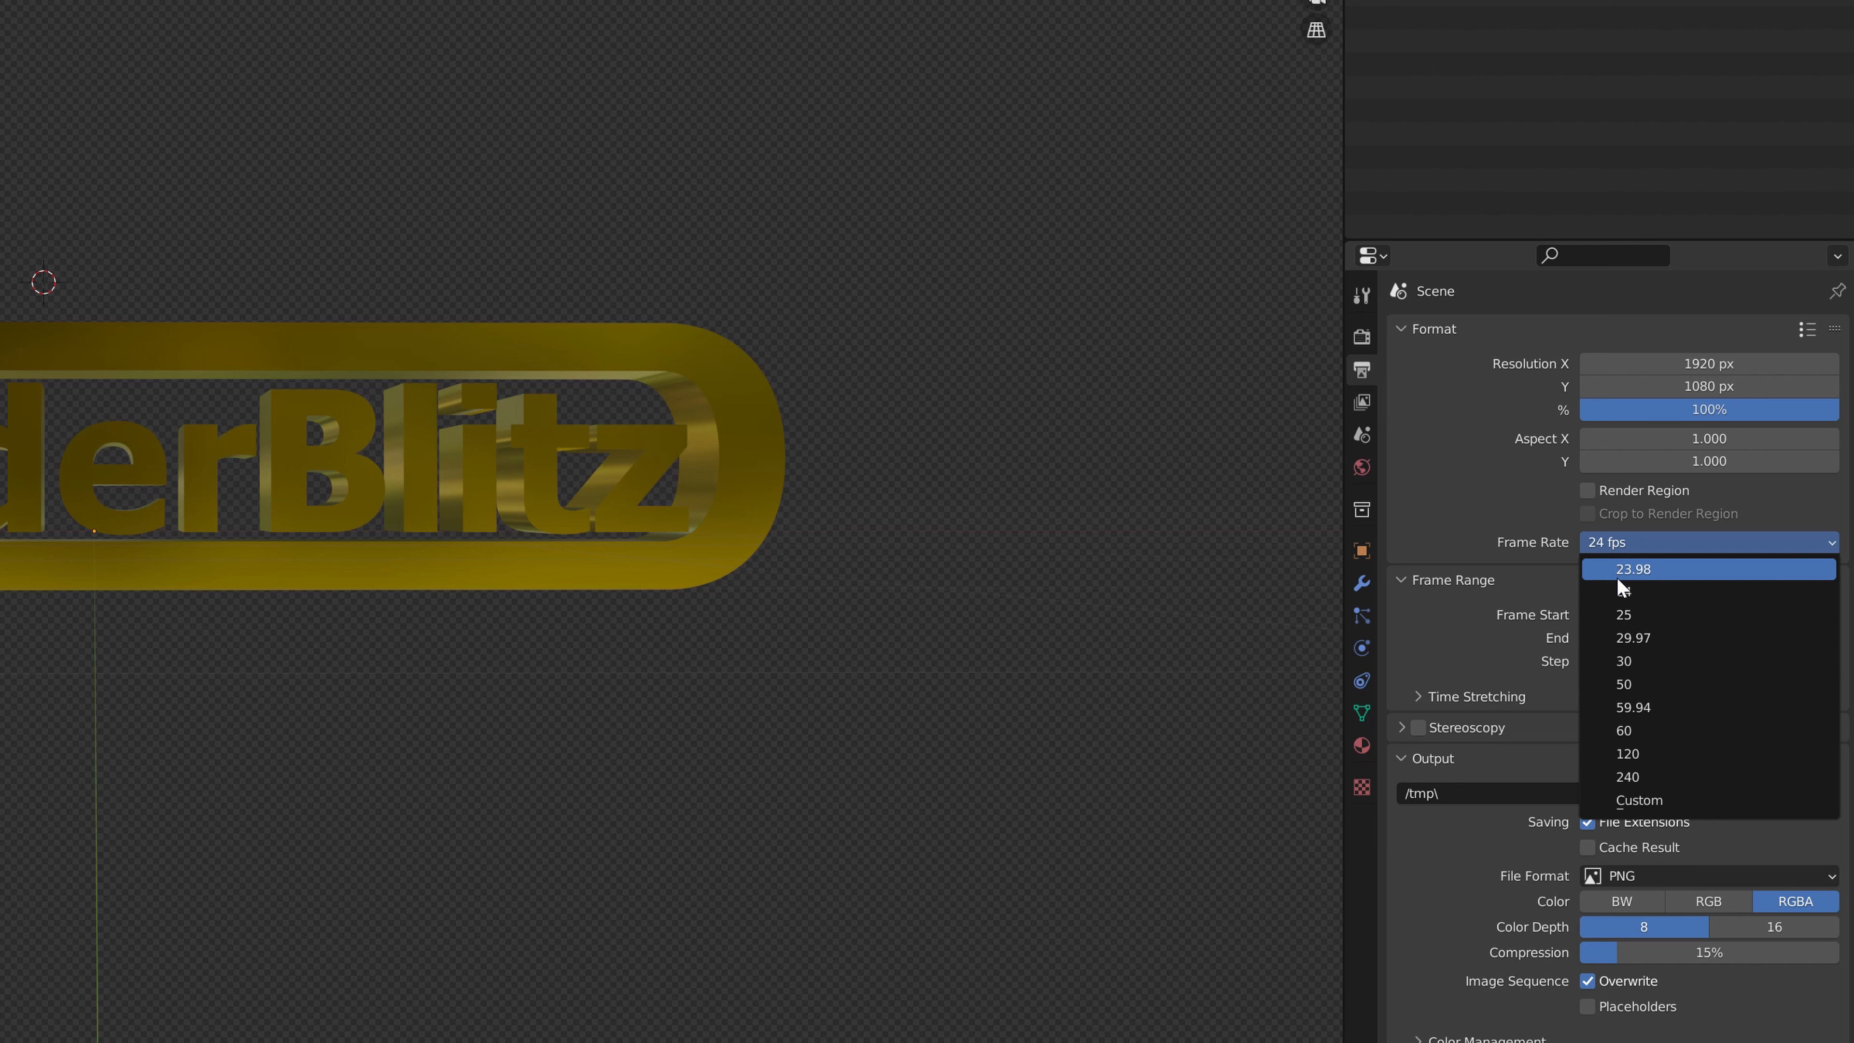
left_click(1645, 659)
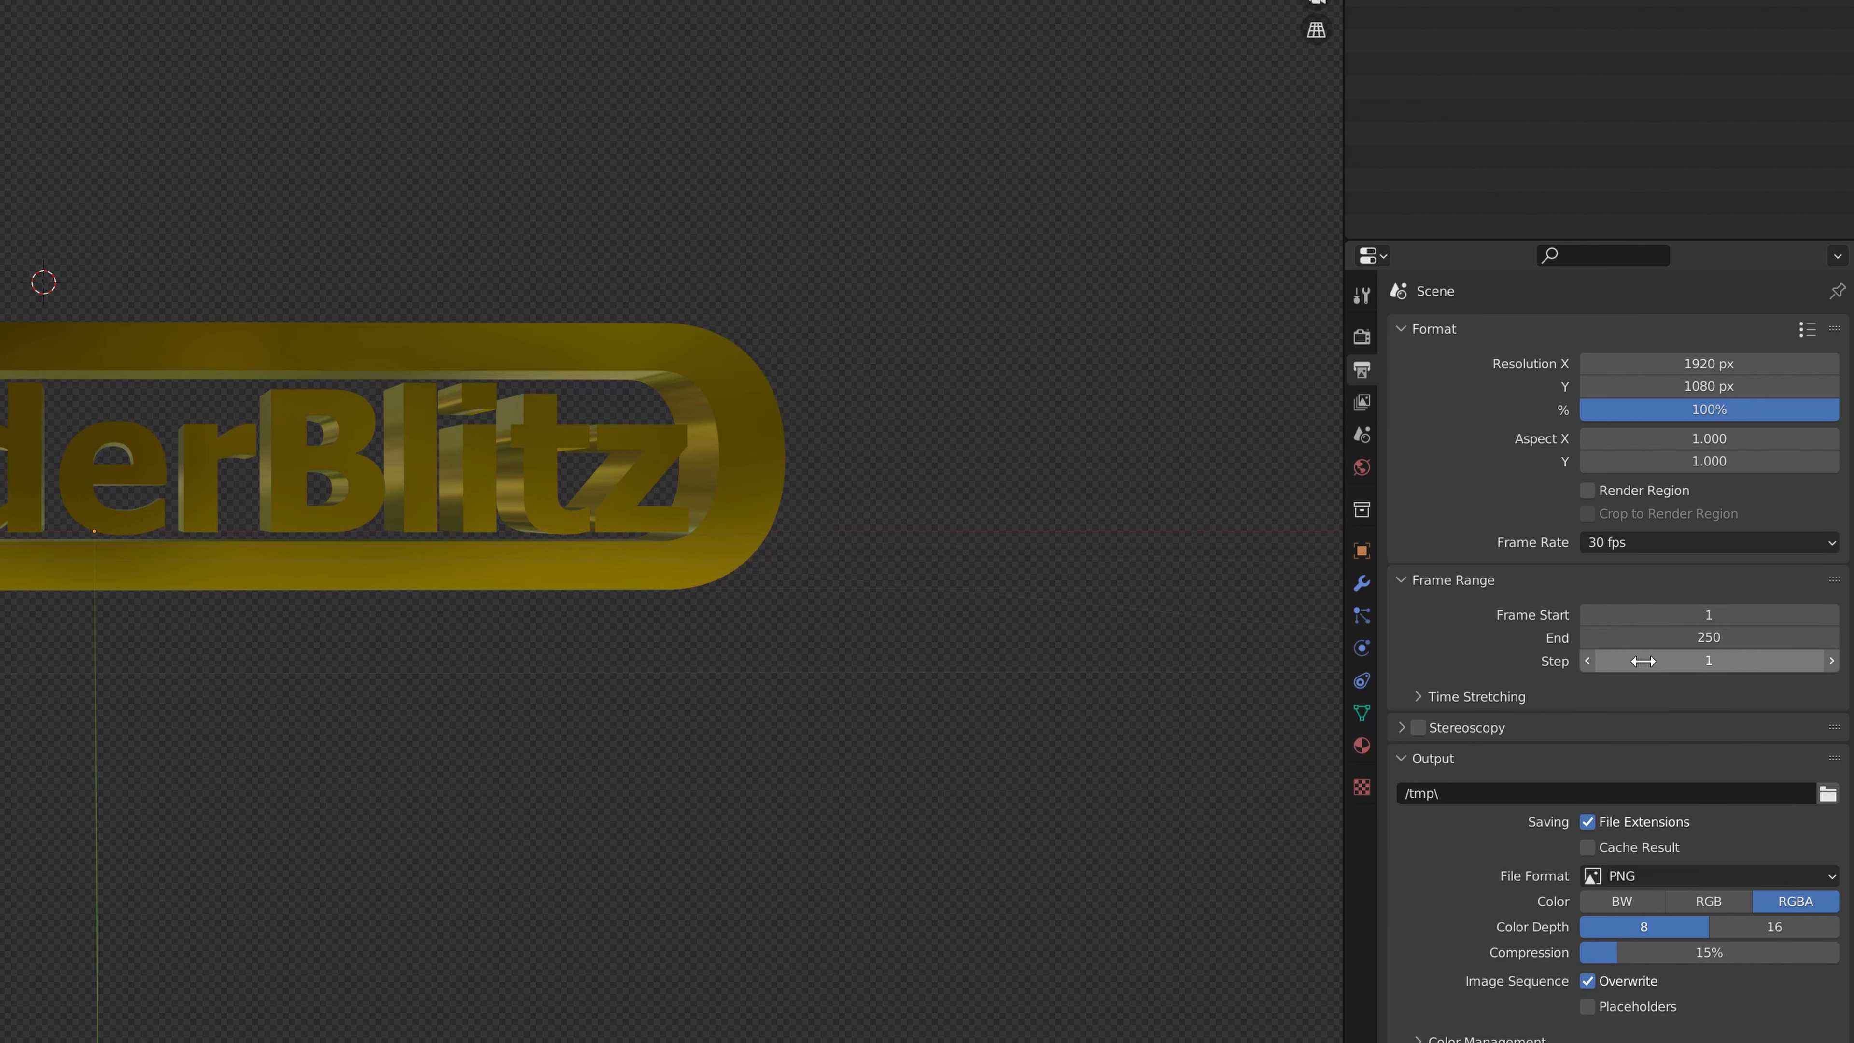
left_click(1642, 637)
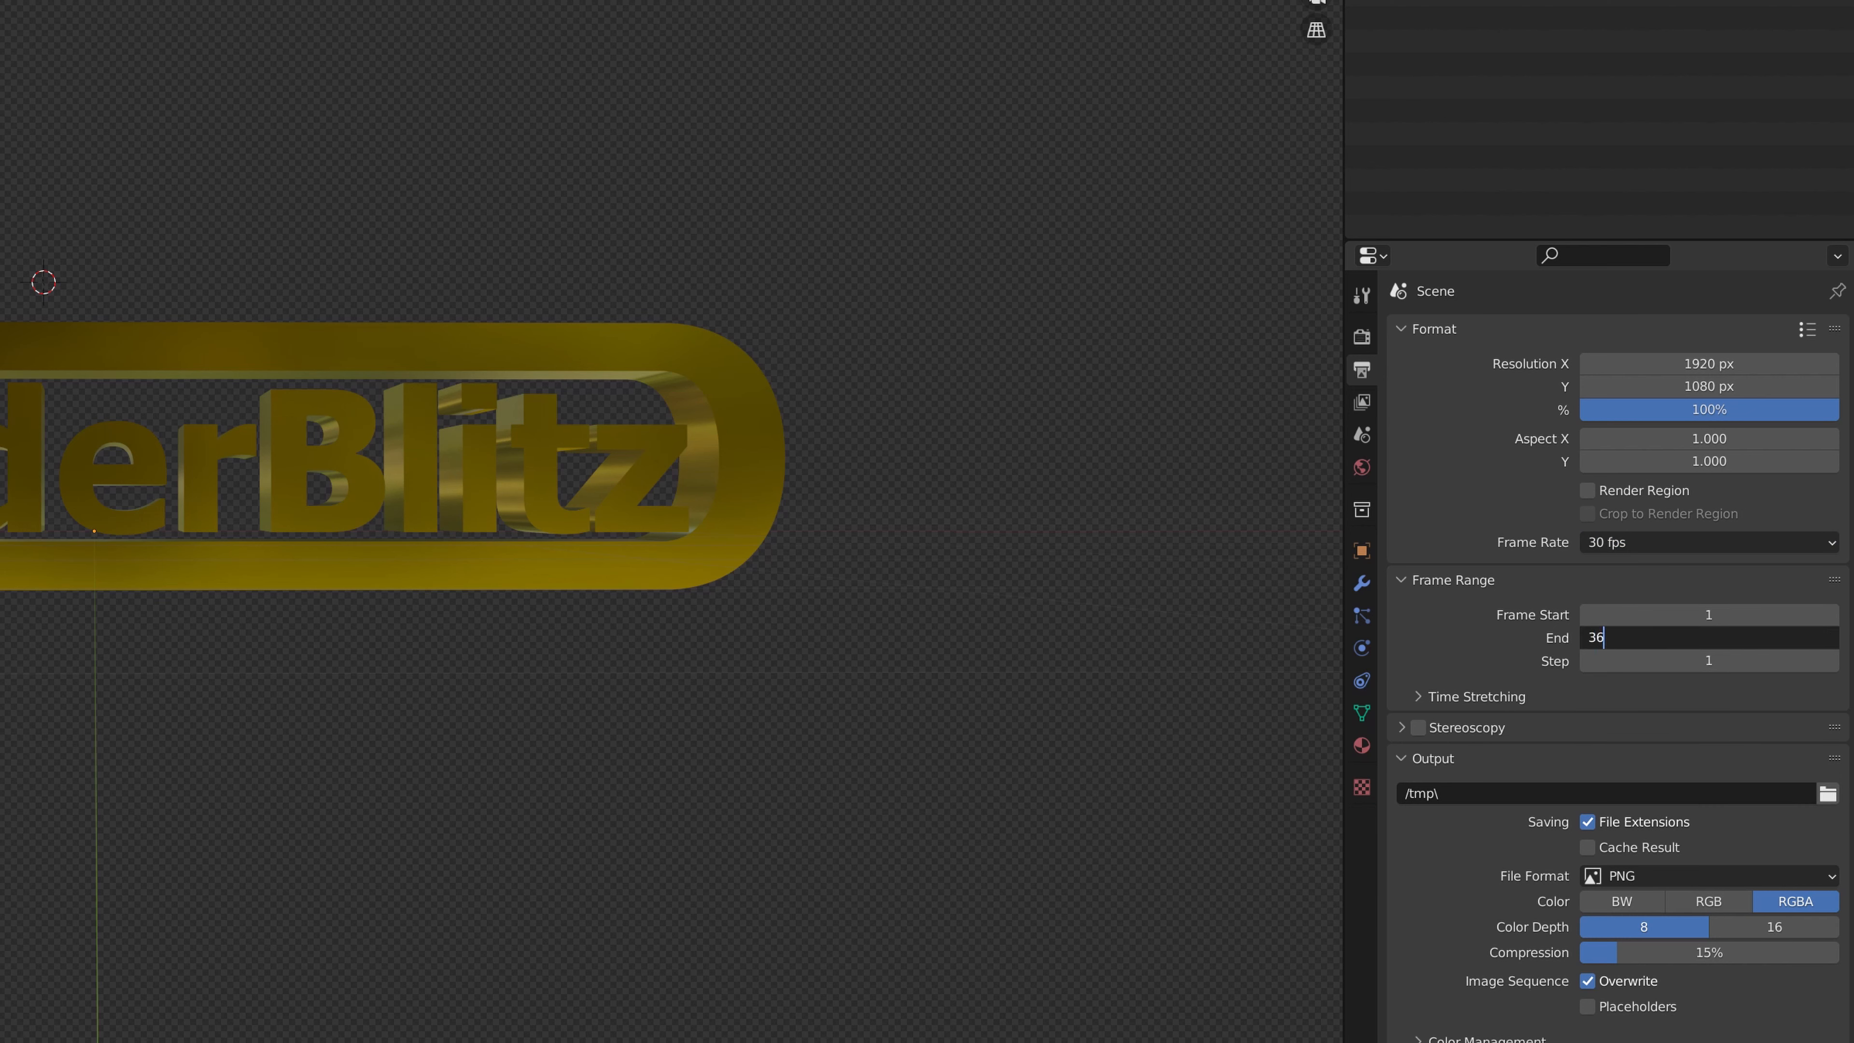
key("Return")
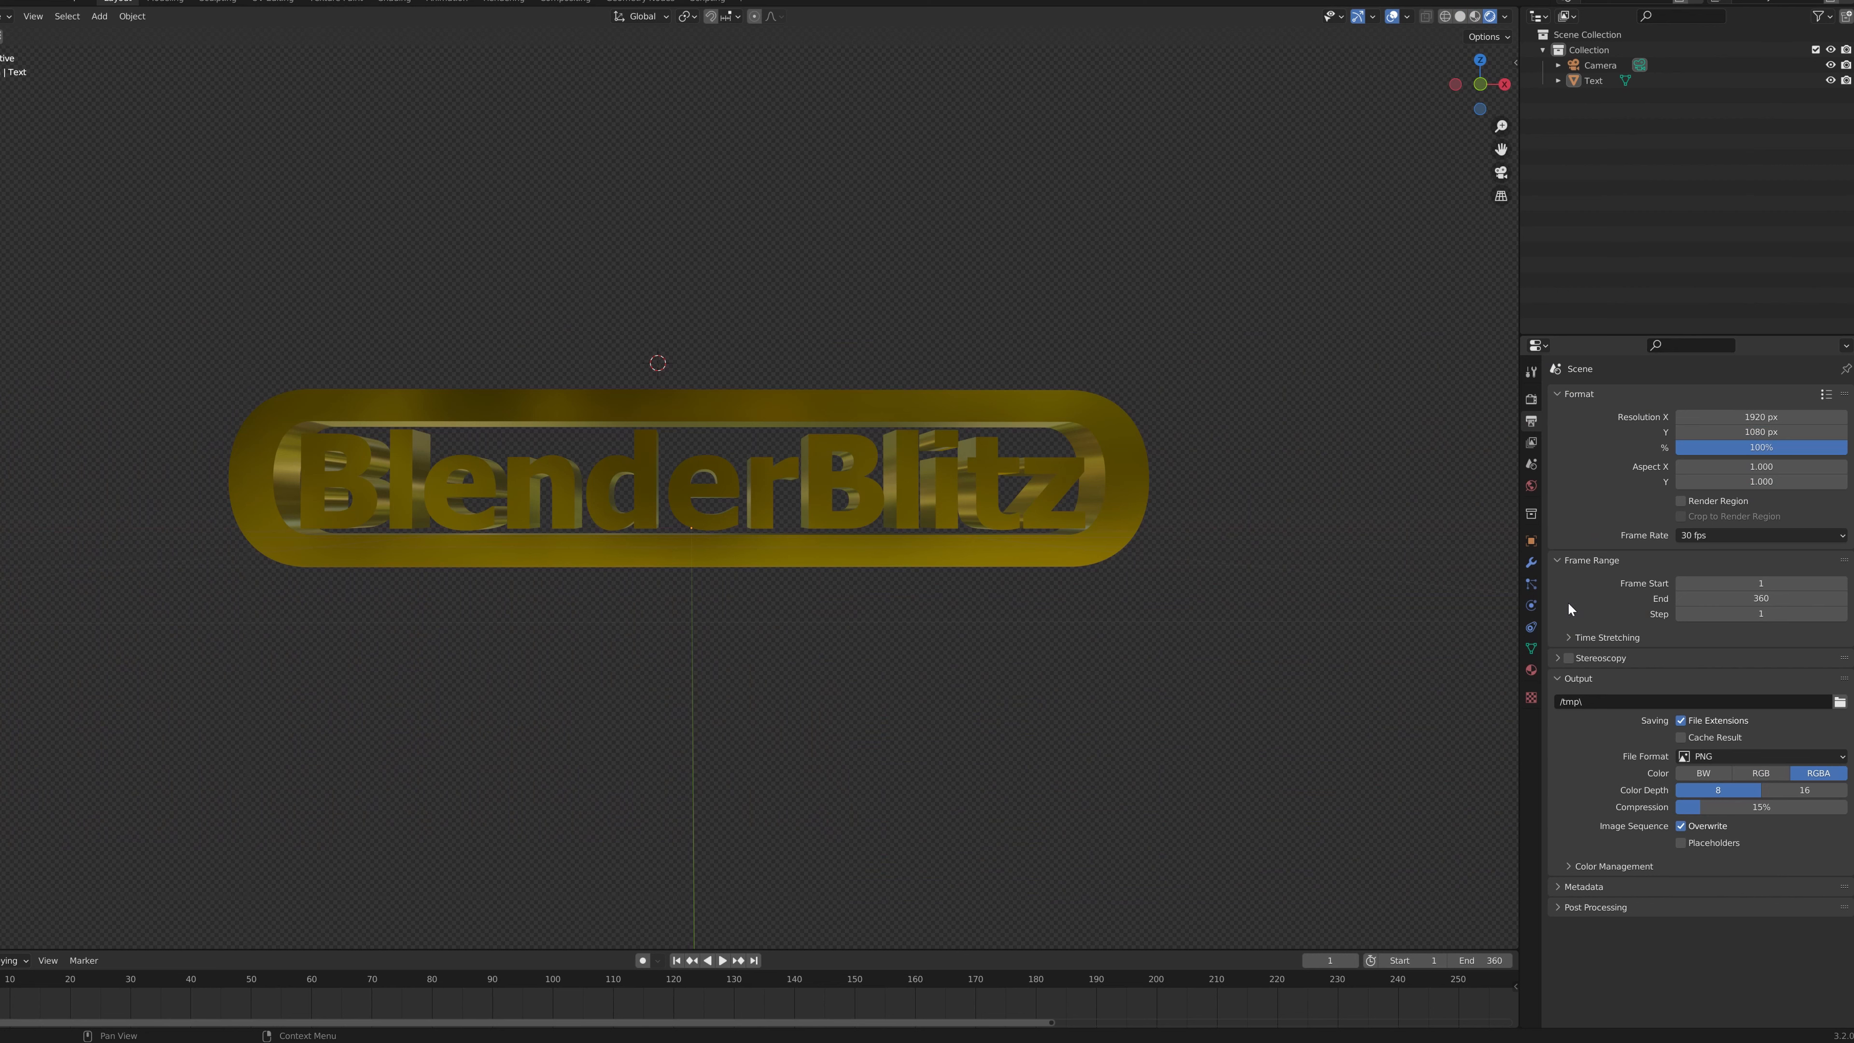
Keyframe the logo's Z rotation at 0° on frame 1 and at -3200° on frame 360.
middle_click_drag(1403, 580, 1400, 588)
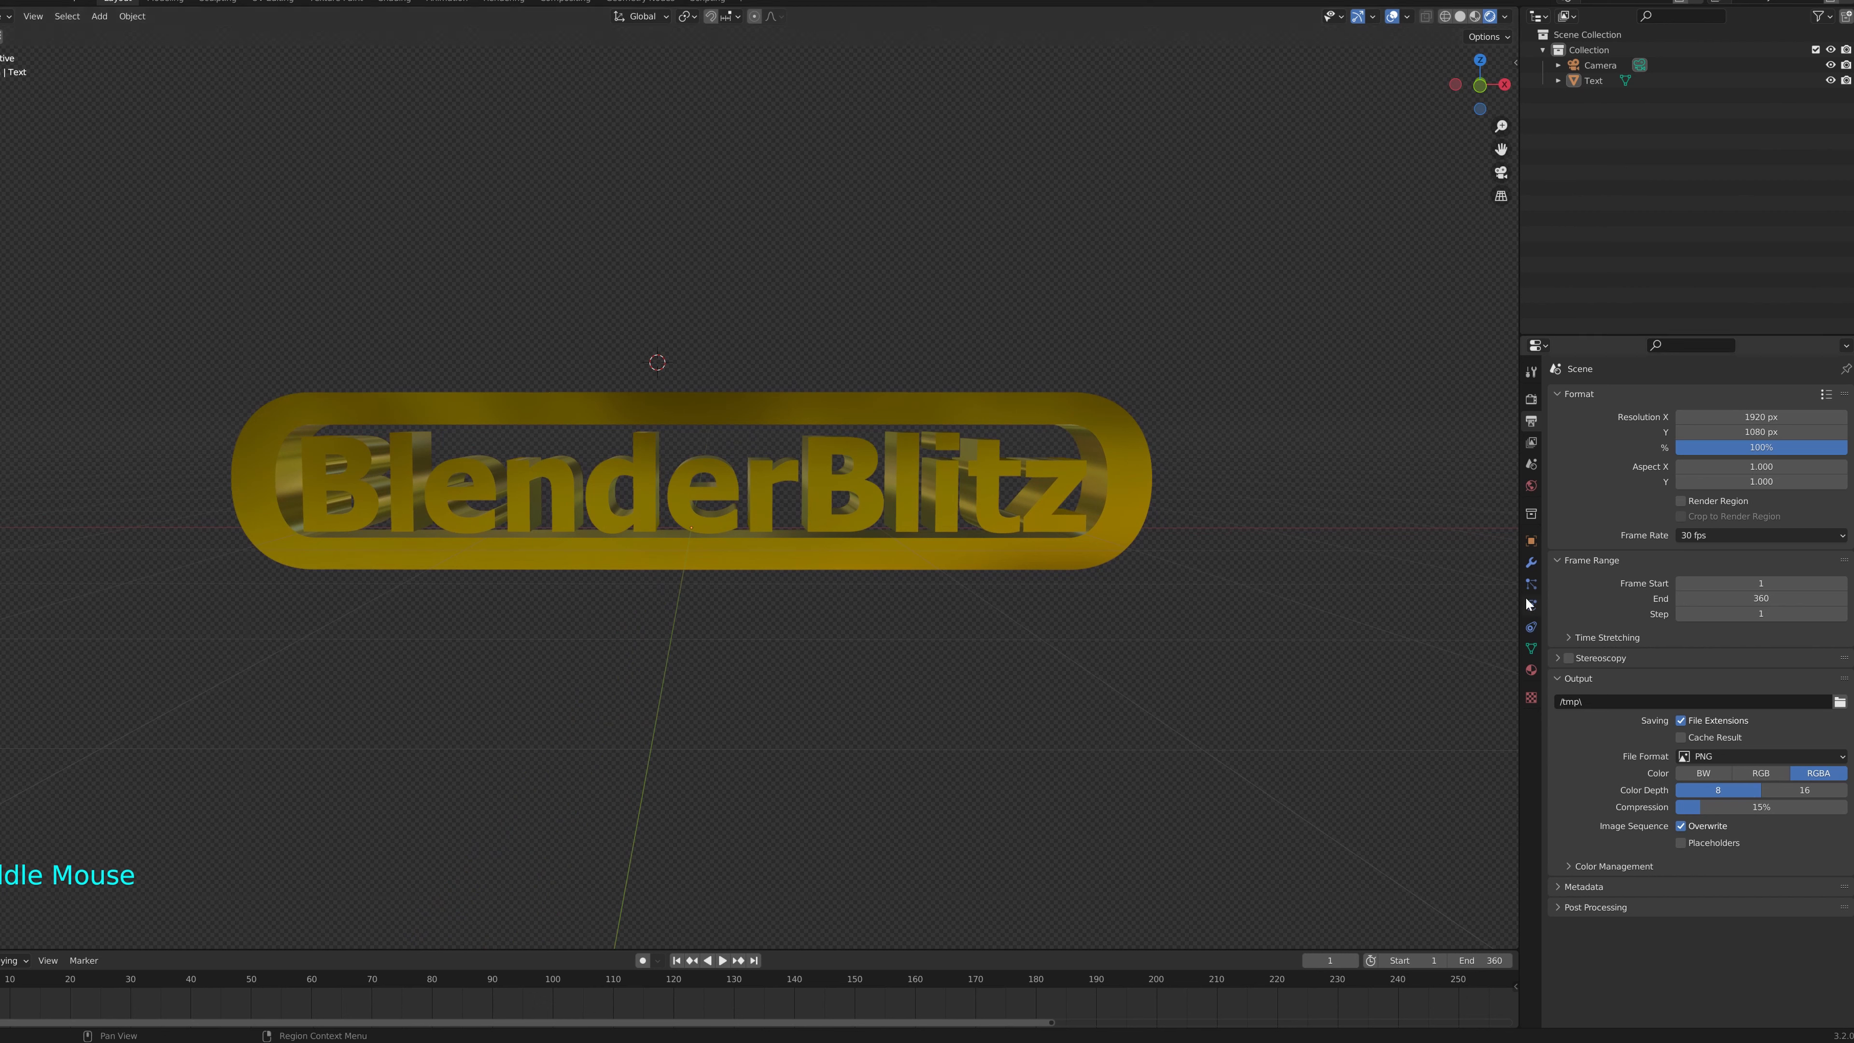
left_click(1531, 541)
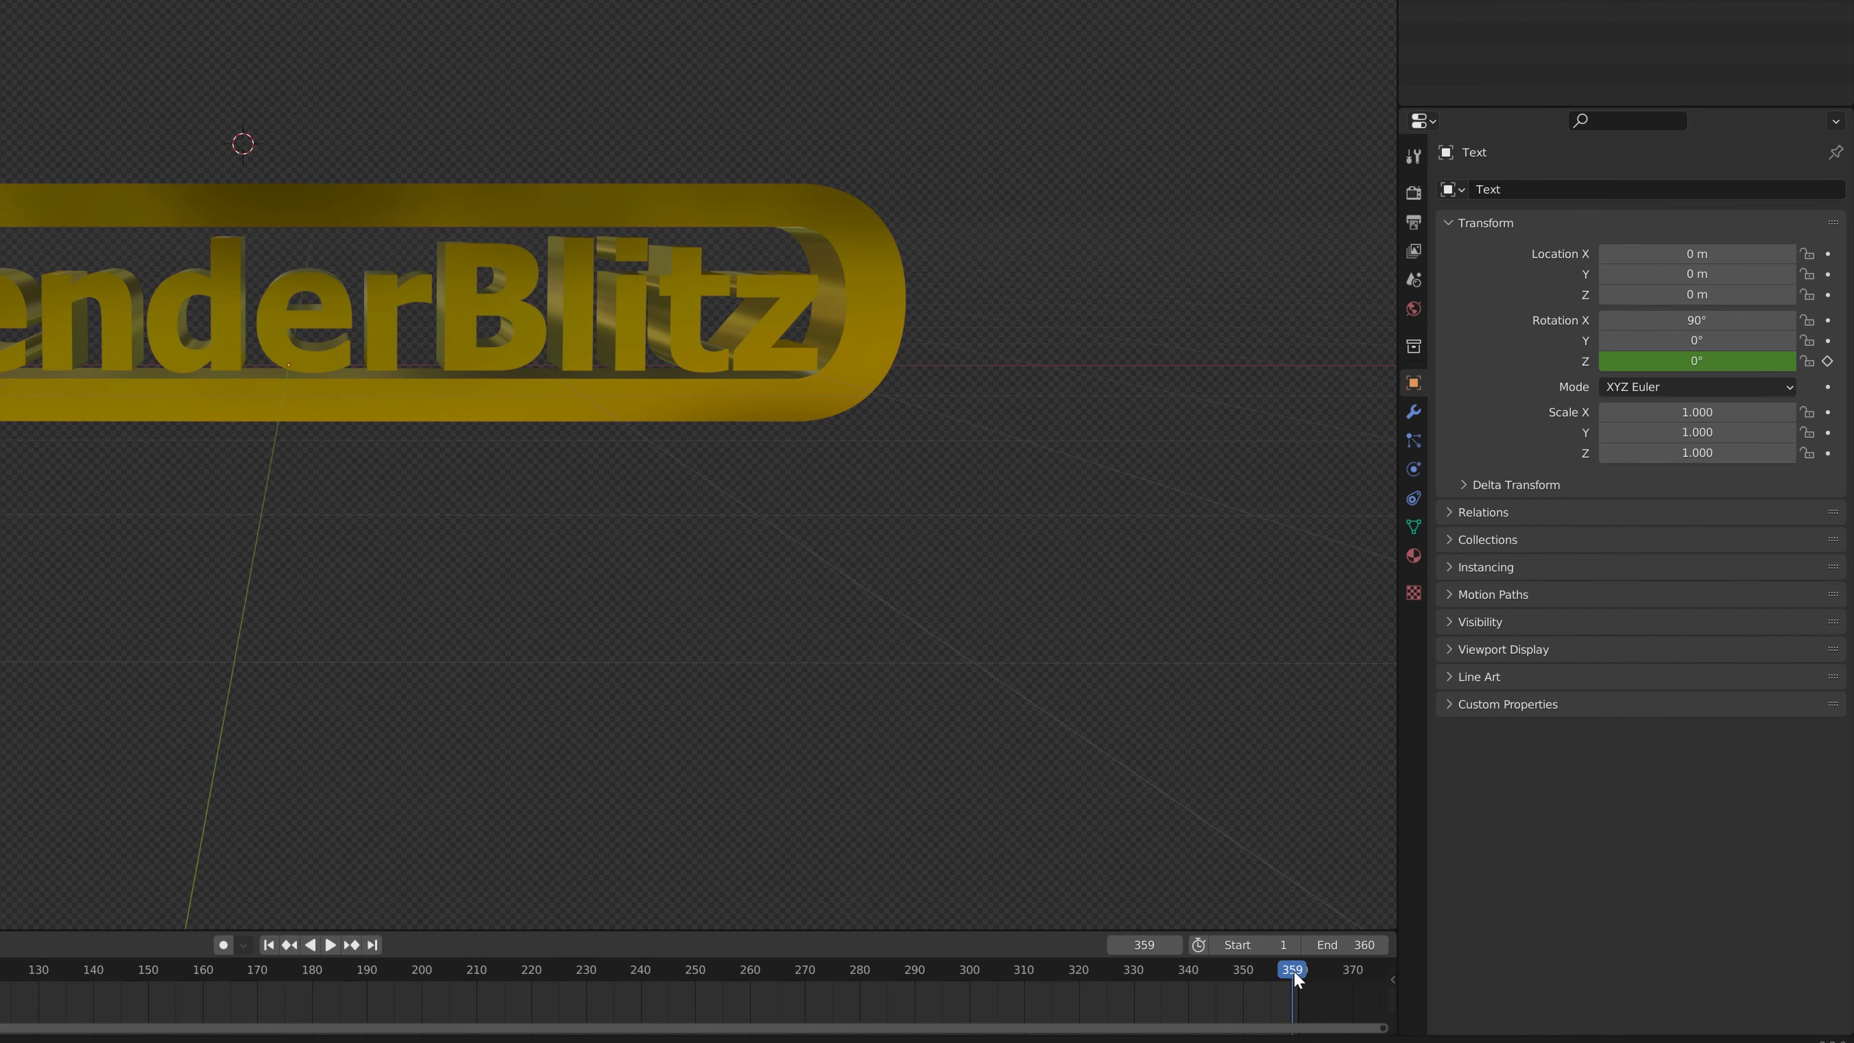
left_click_drag(1293, 971, 1299, 968)
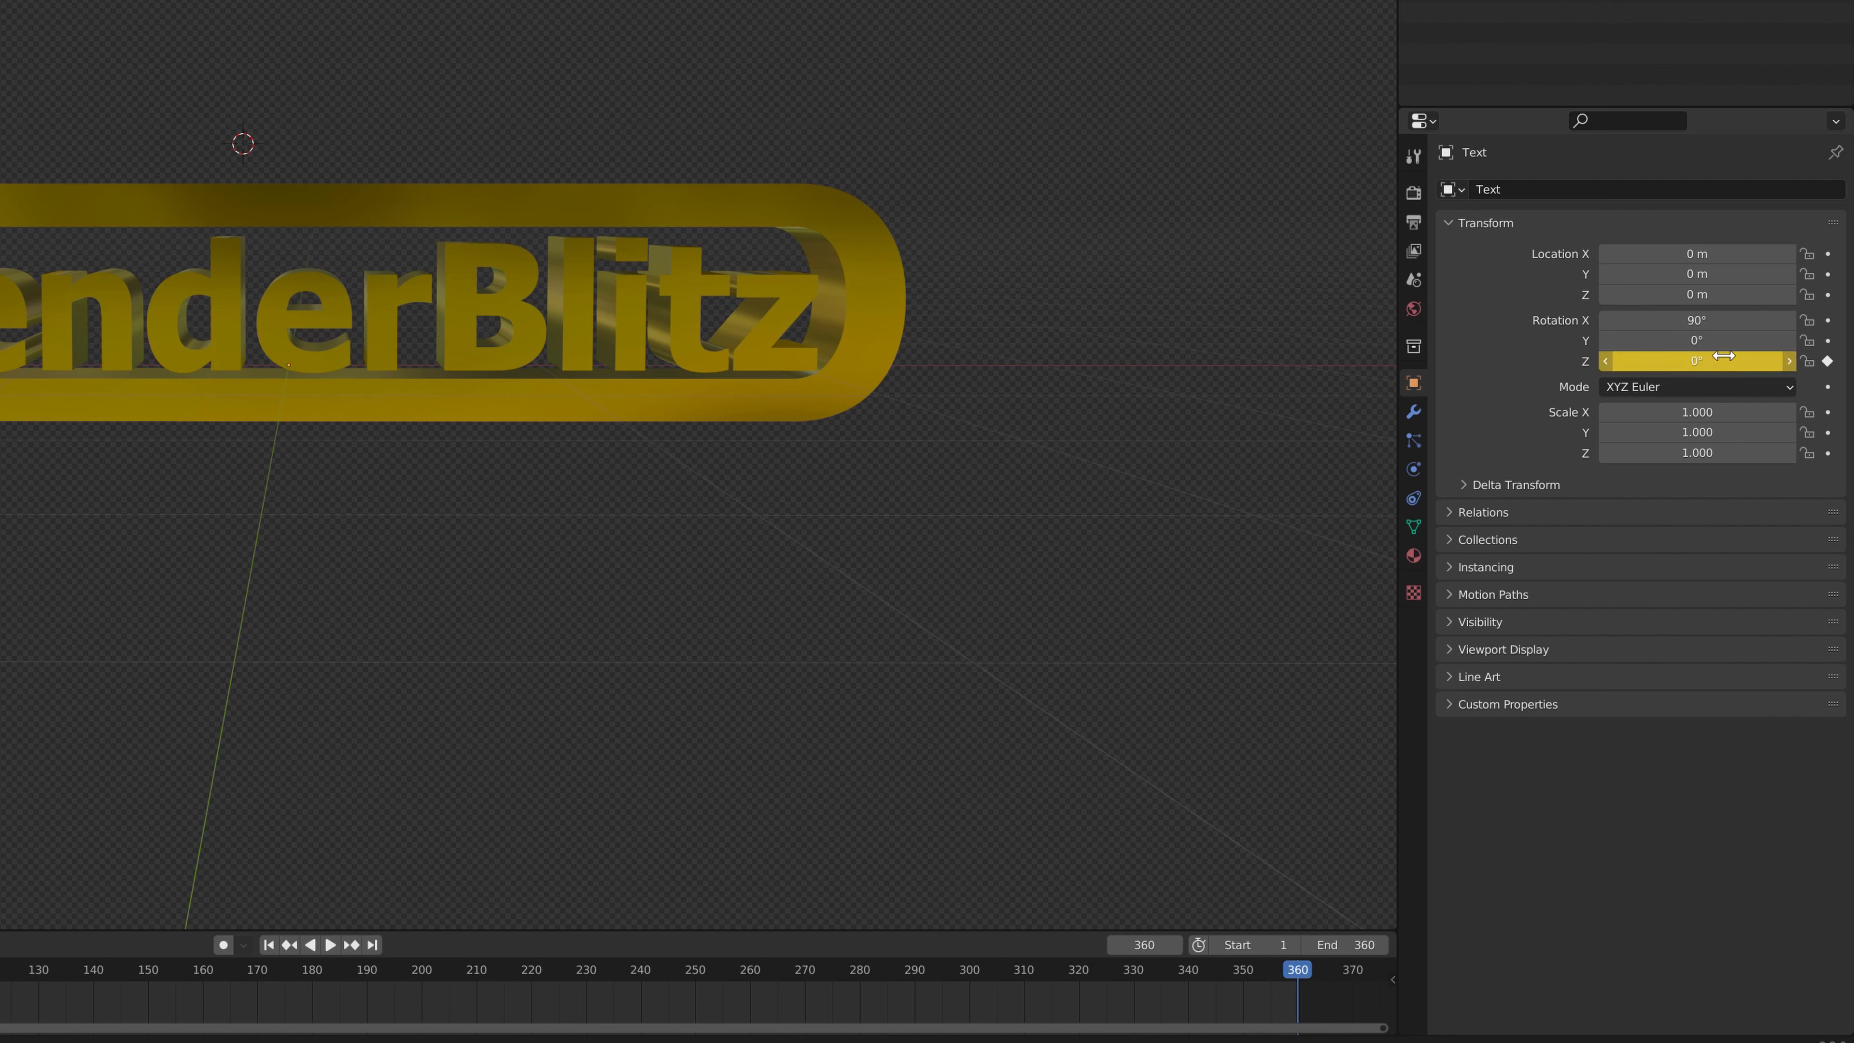
double_click(1697, 360)
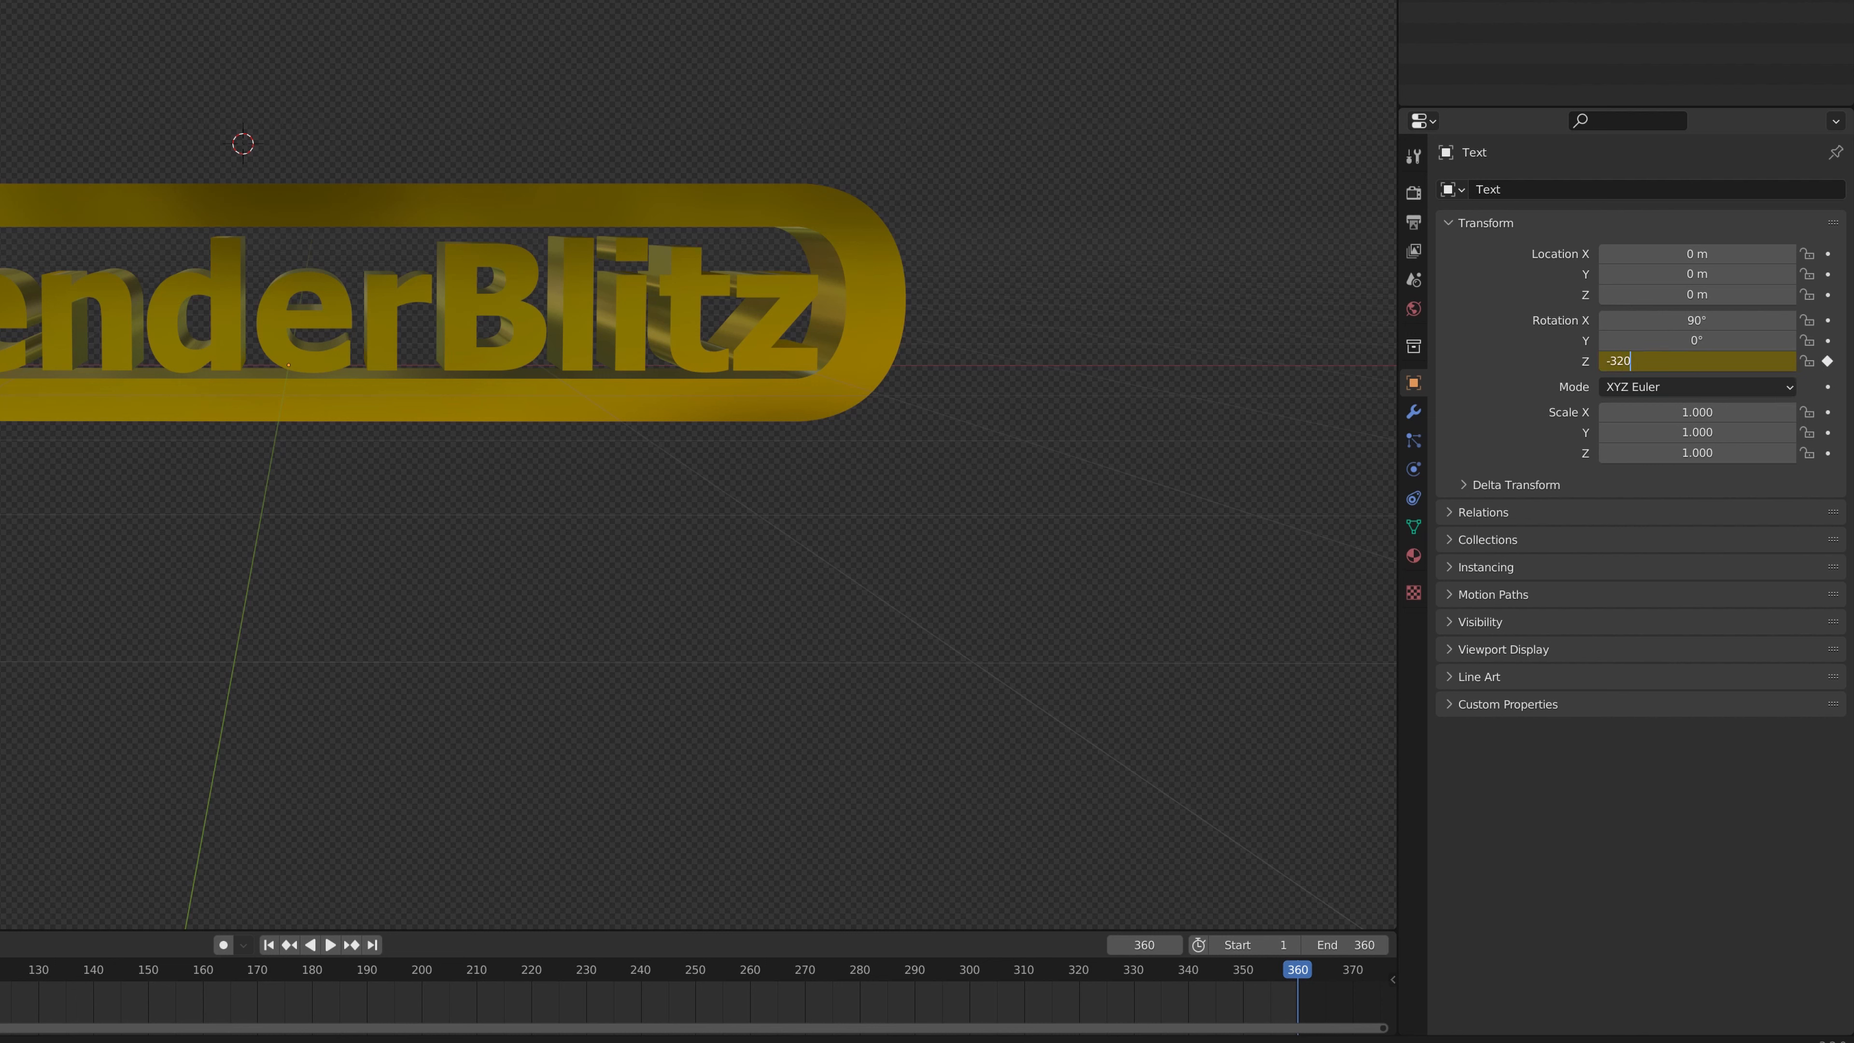
key("Return")
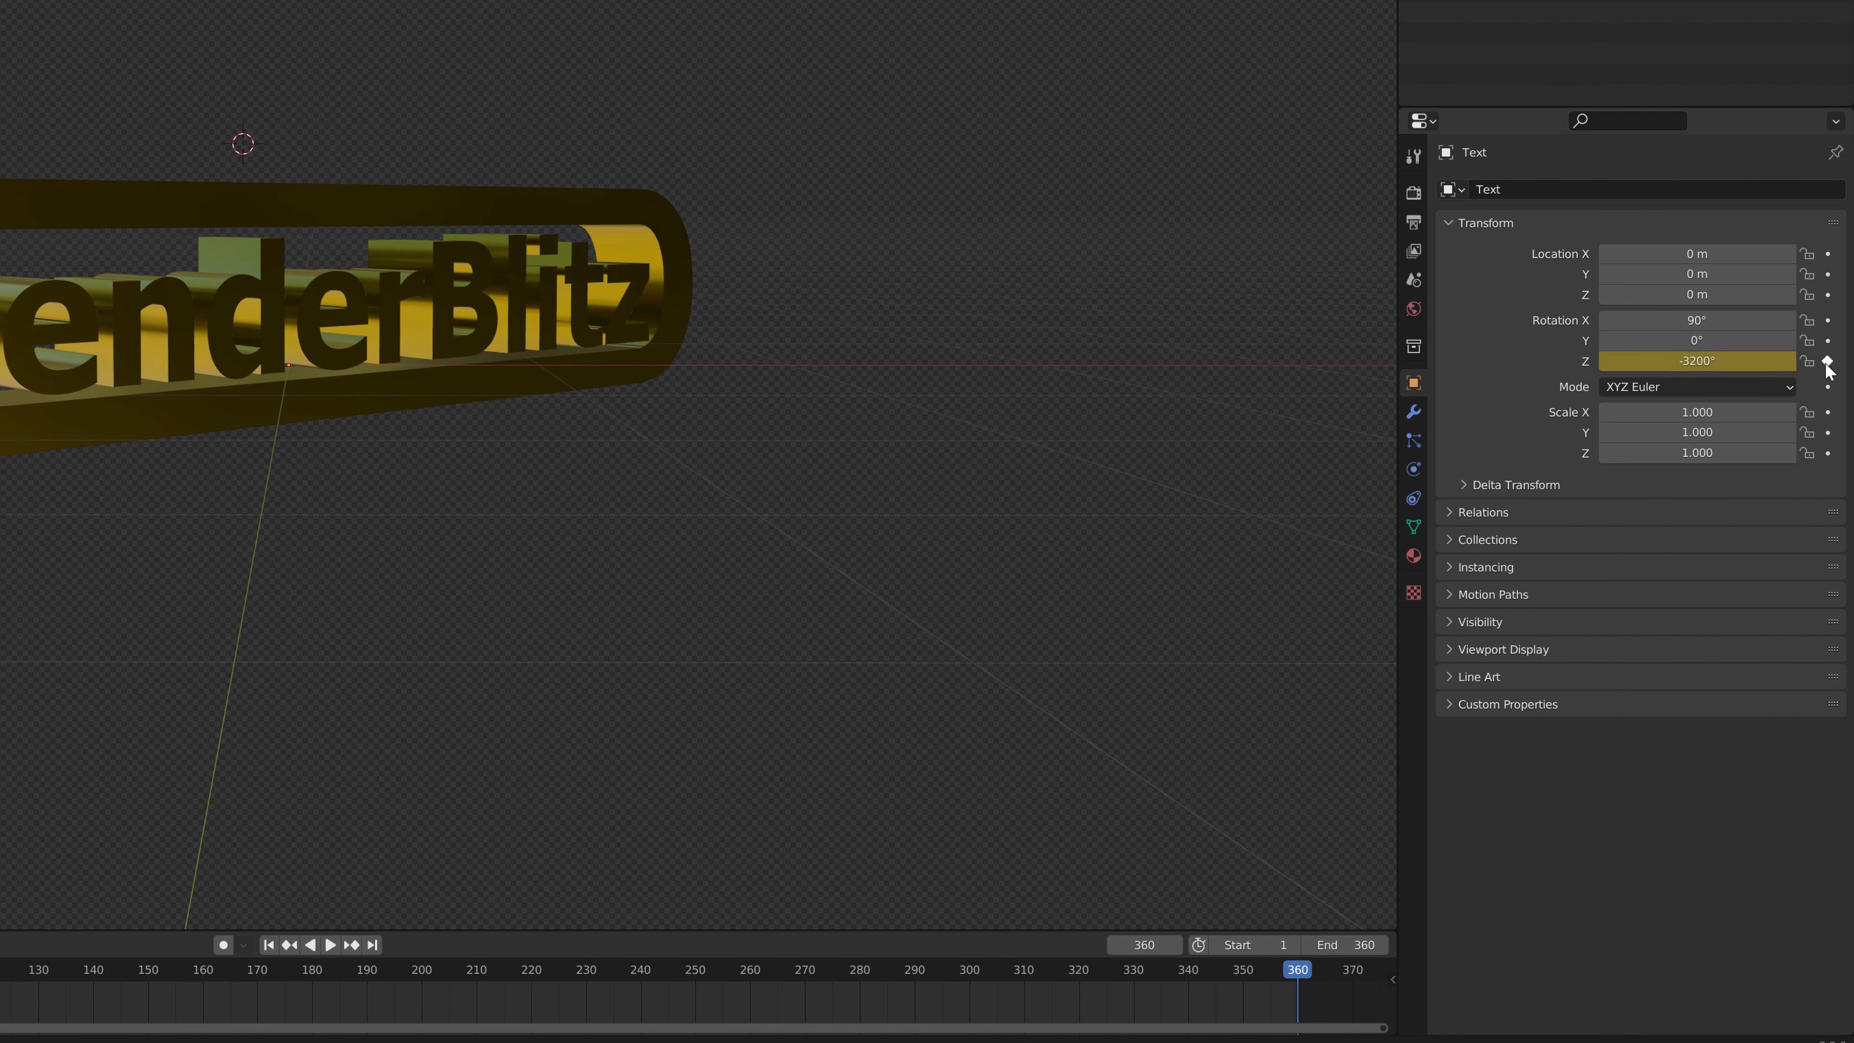
Select both rotation keyframes, set their interpolation mode to Cubic and play the animation from the start.
key("space")
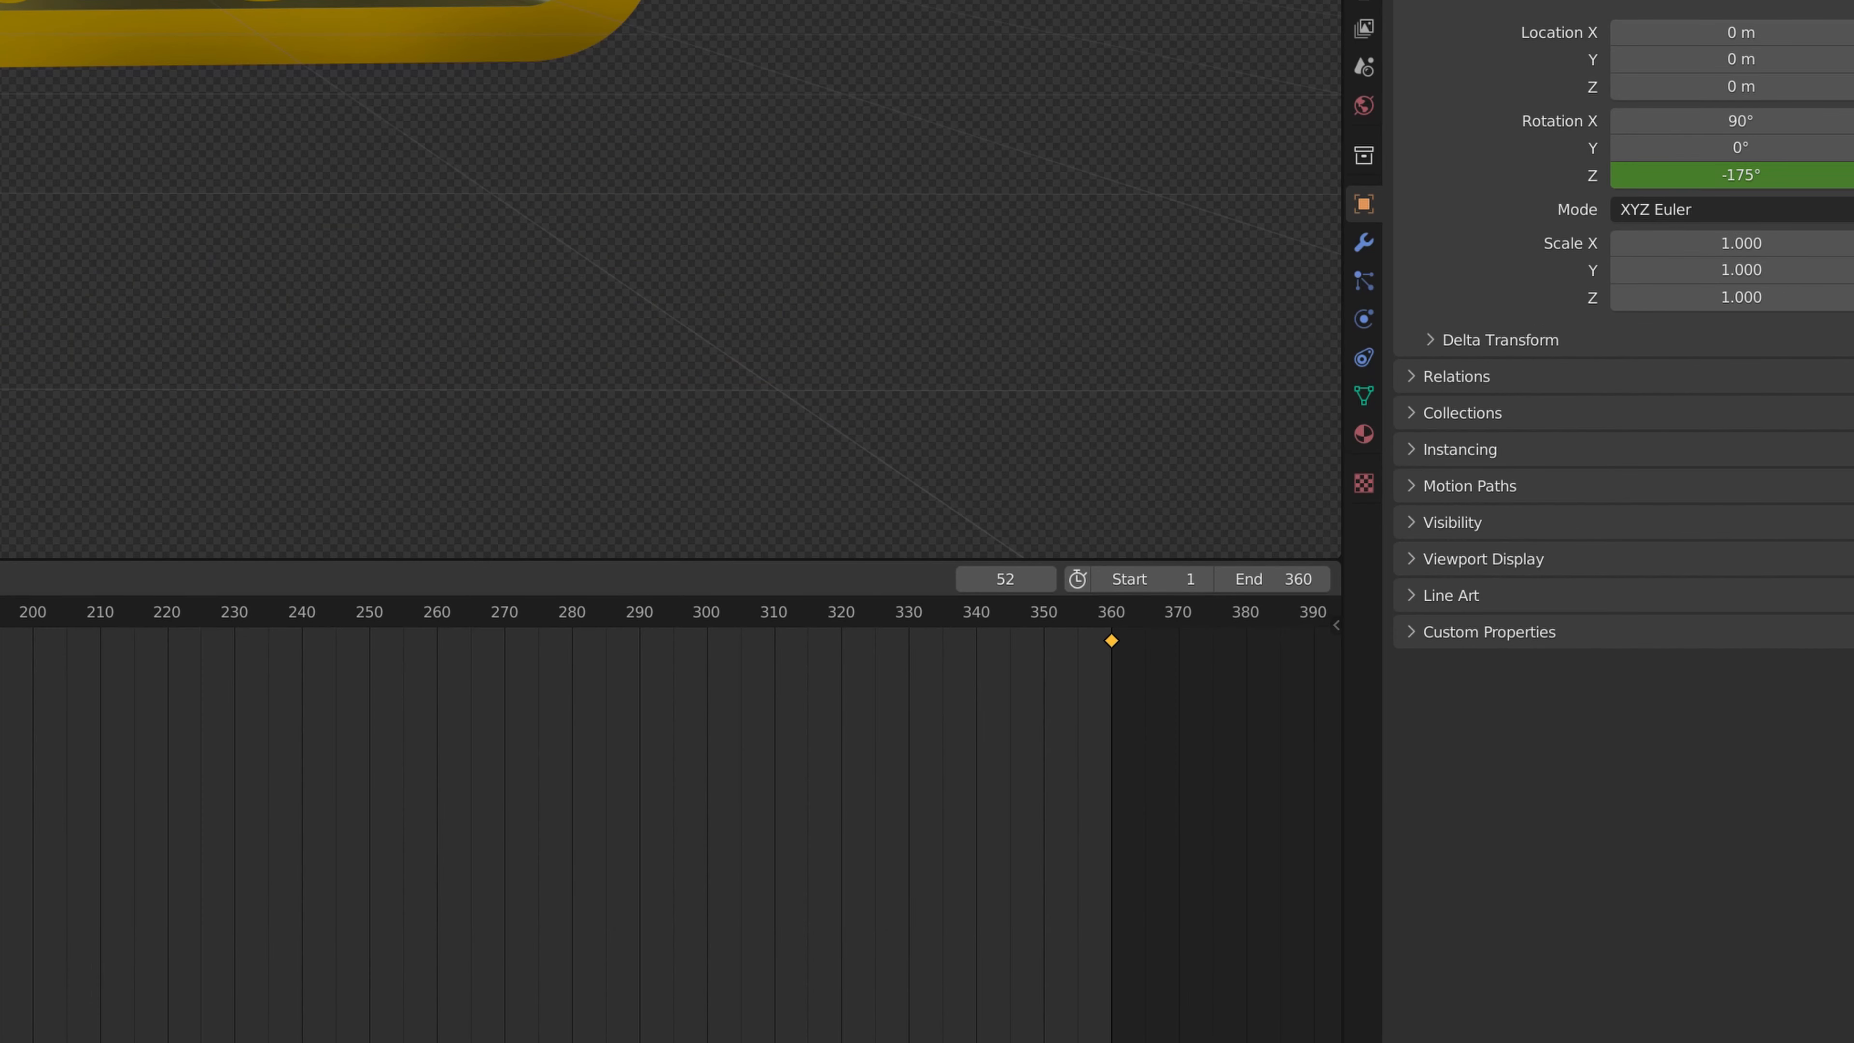
left_click_drag(0, 637, 1228, 672)
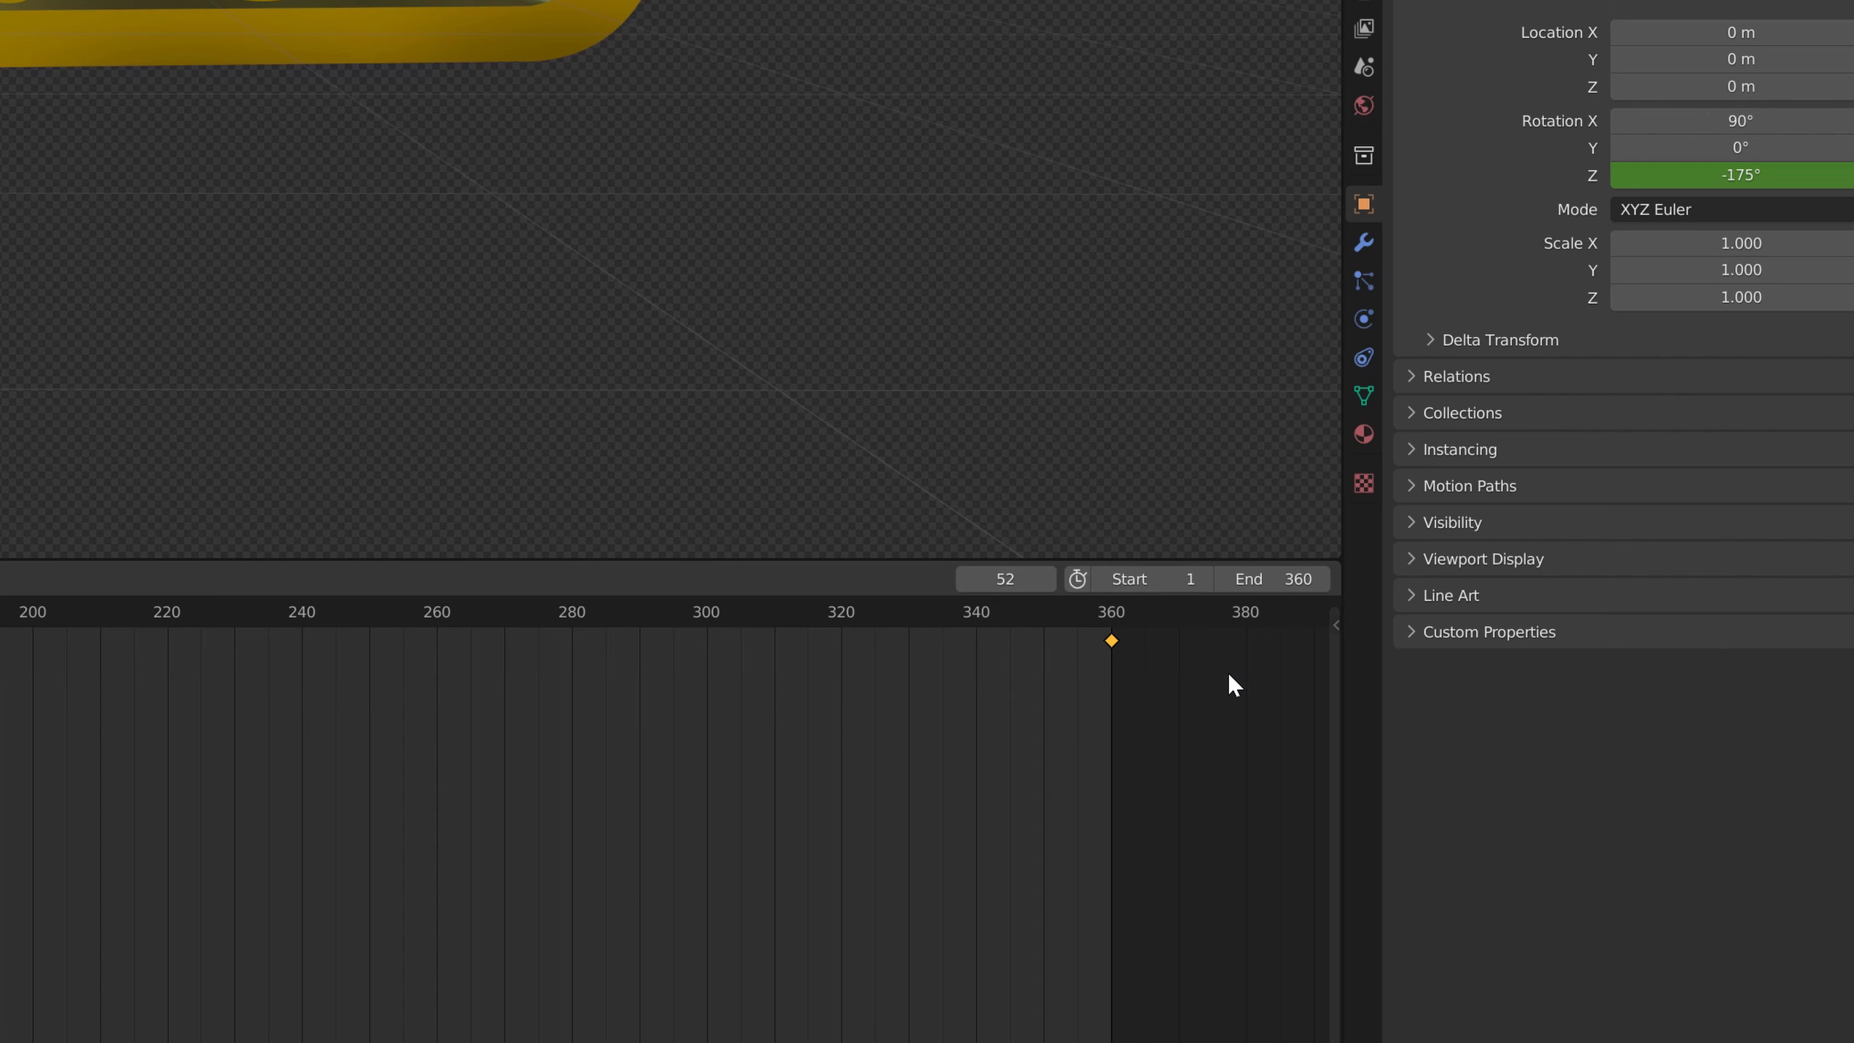
right_click(1109, 642)
mouse_move(1110, 642)
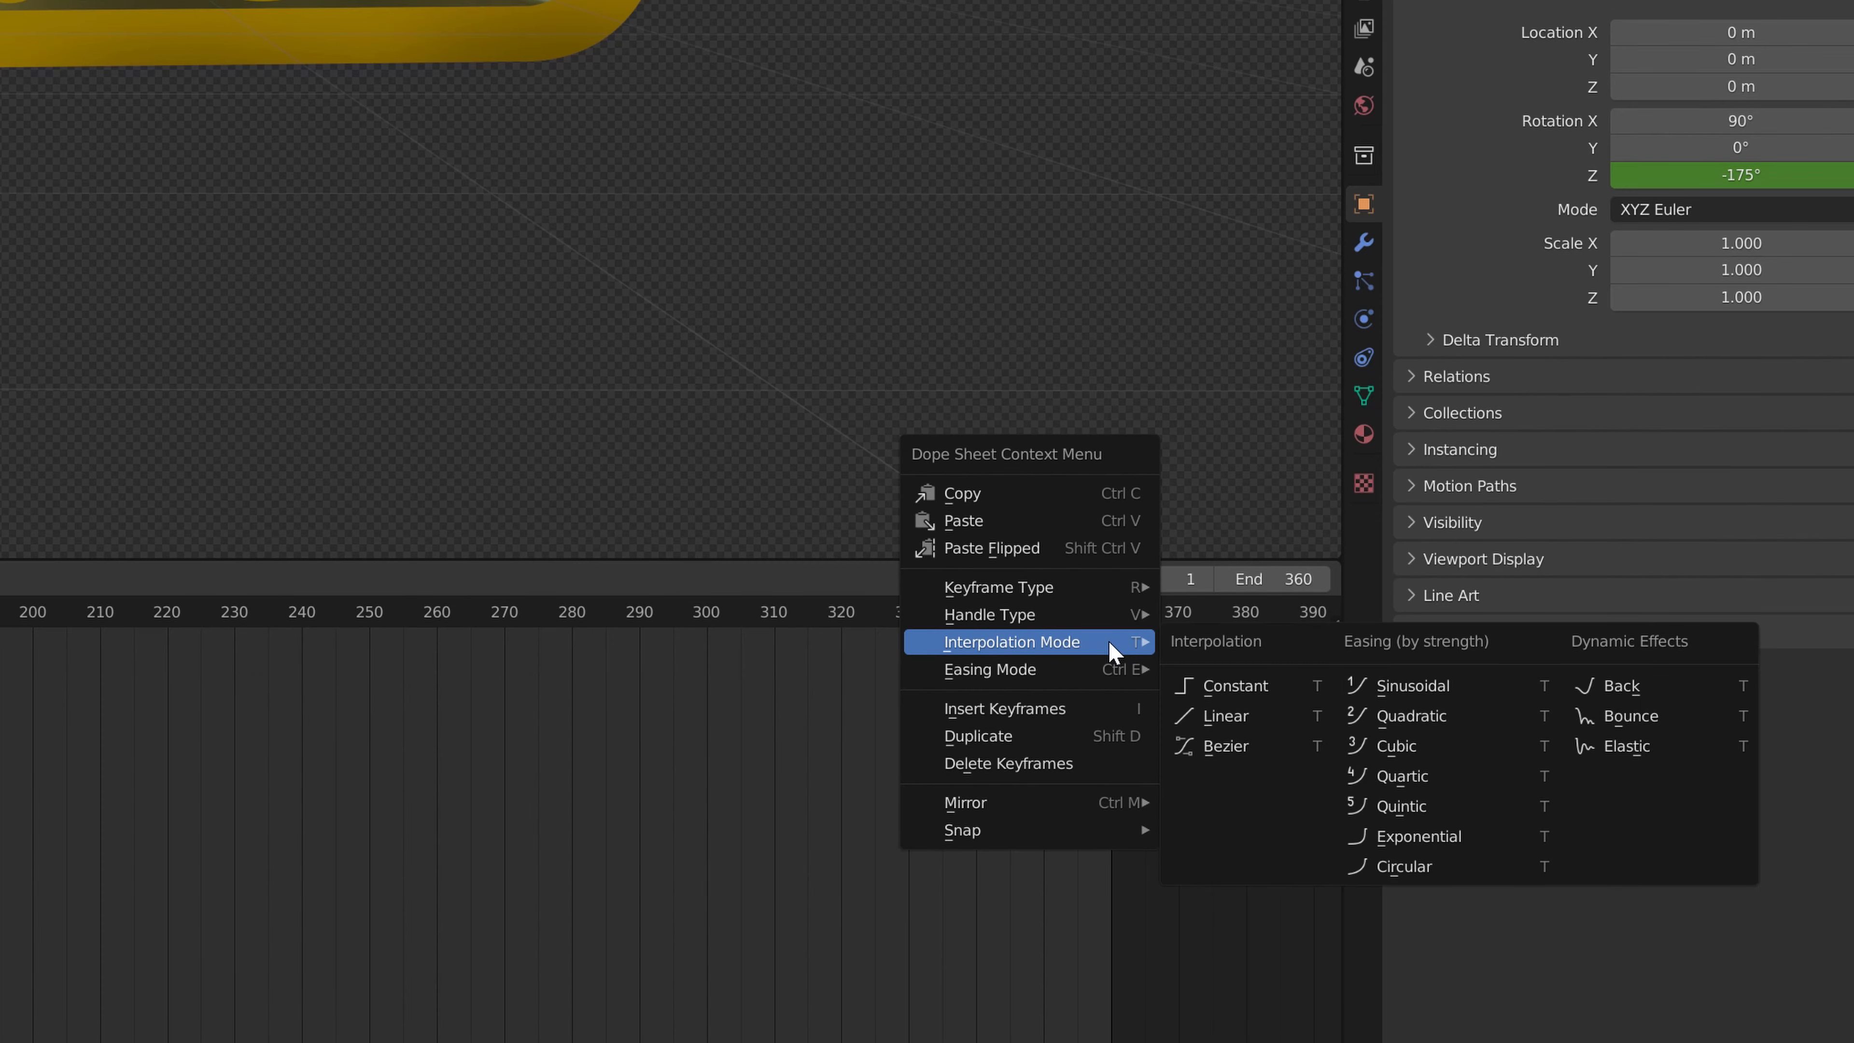
left_click(1391, 743)
left_click(22, 823)
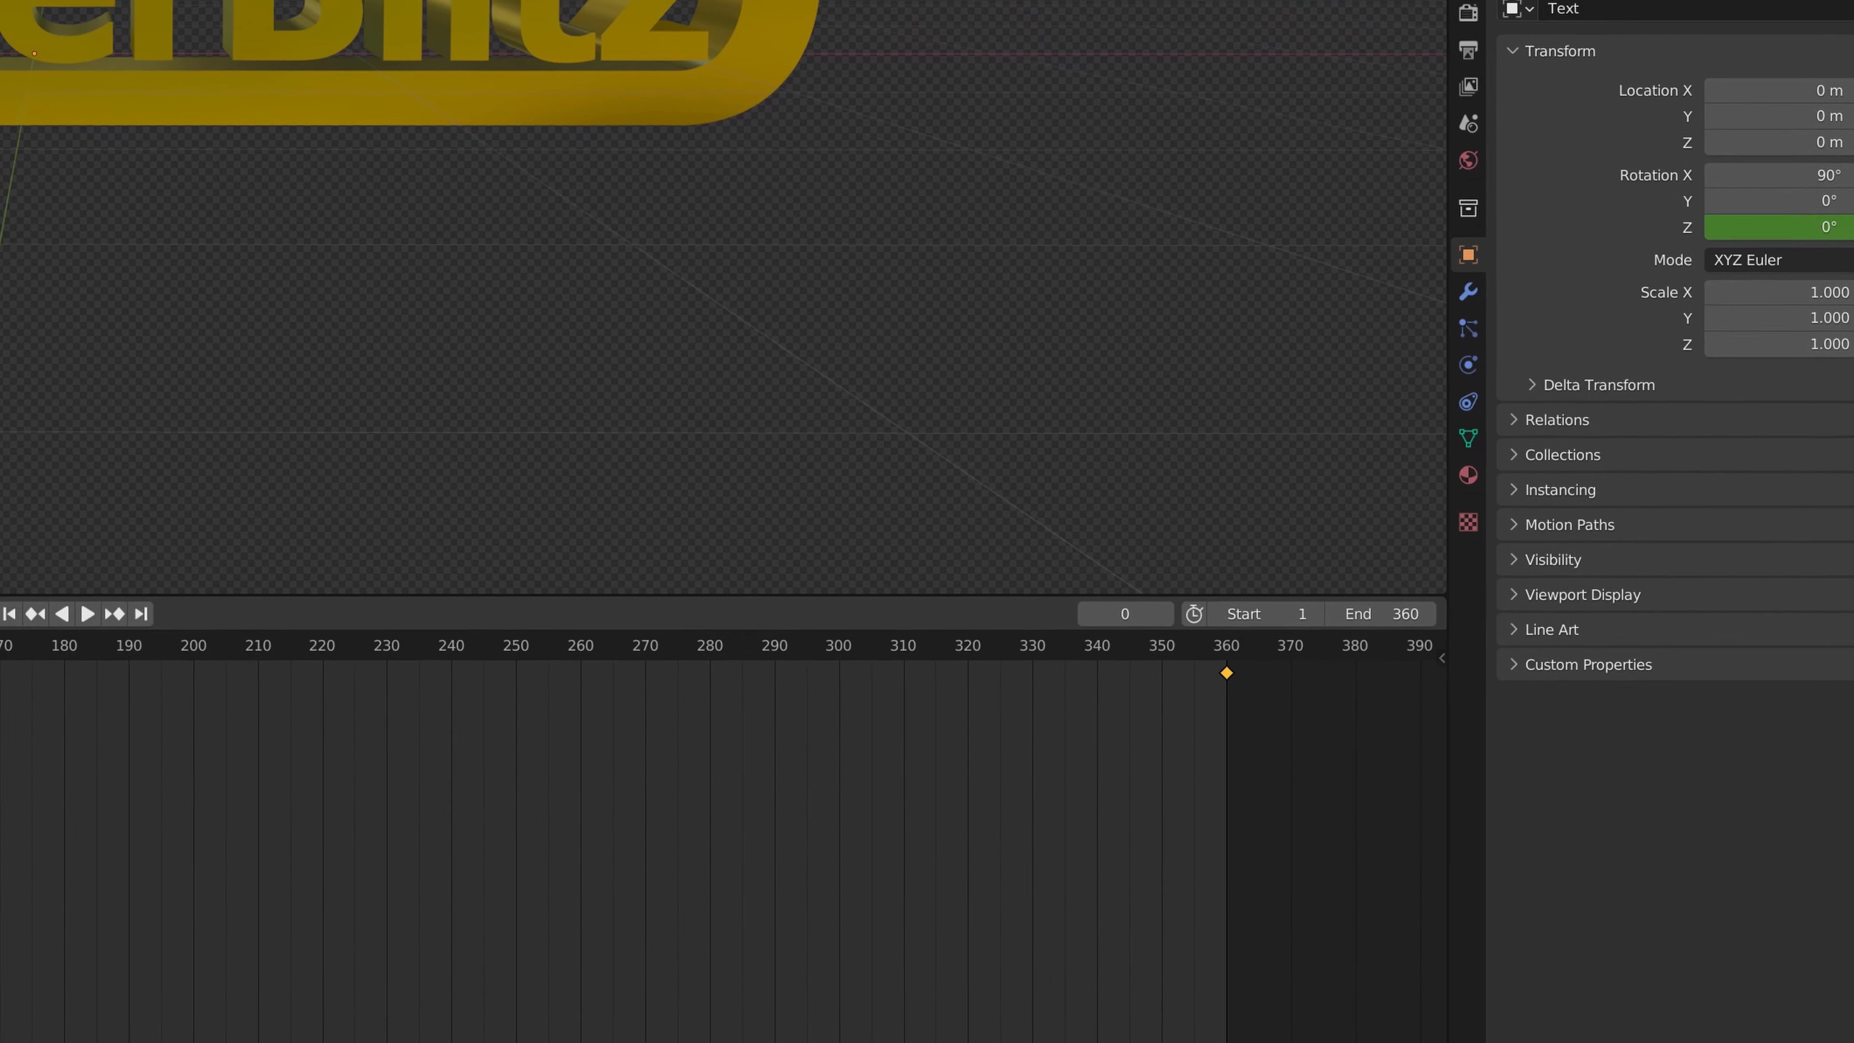
key("space")
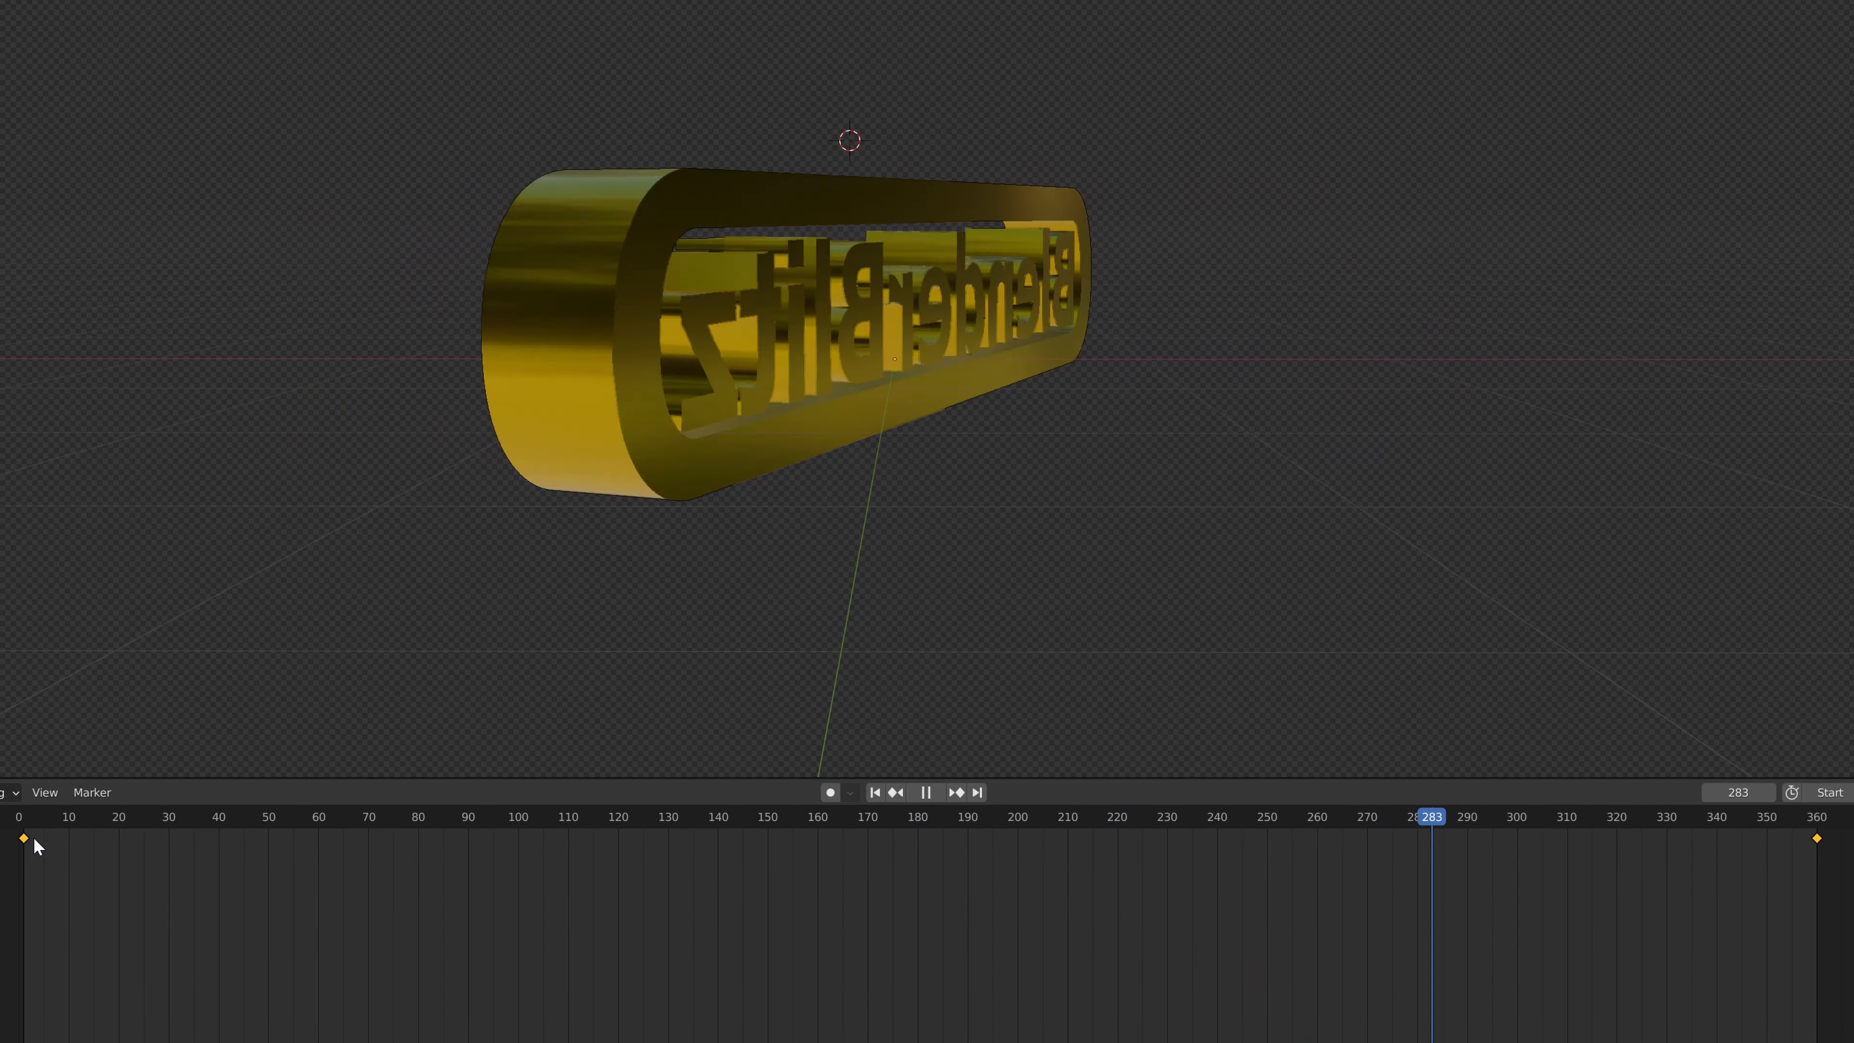
Turn off Only Keyframes from Selected Channels for the timeline and play the spin animation through.
left_click(380, 338)
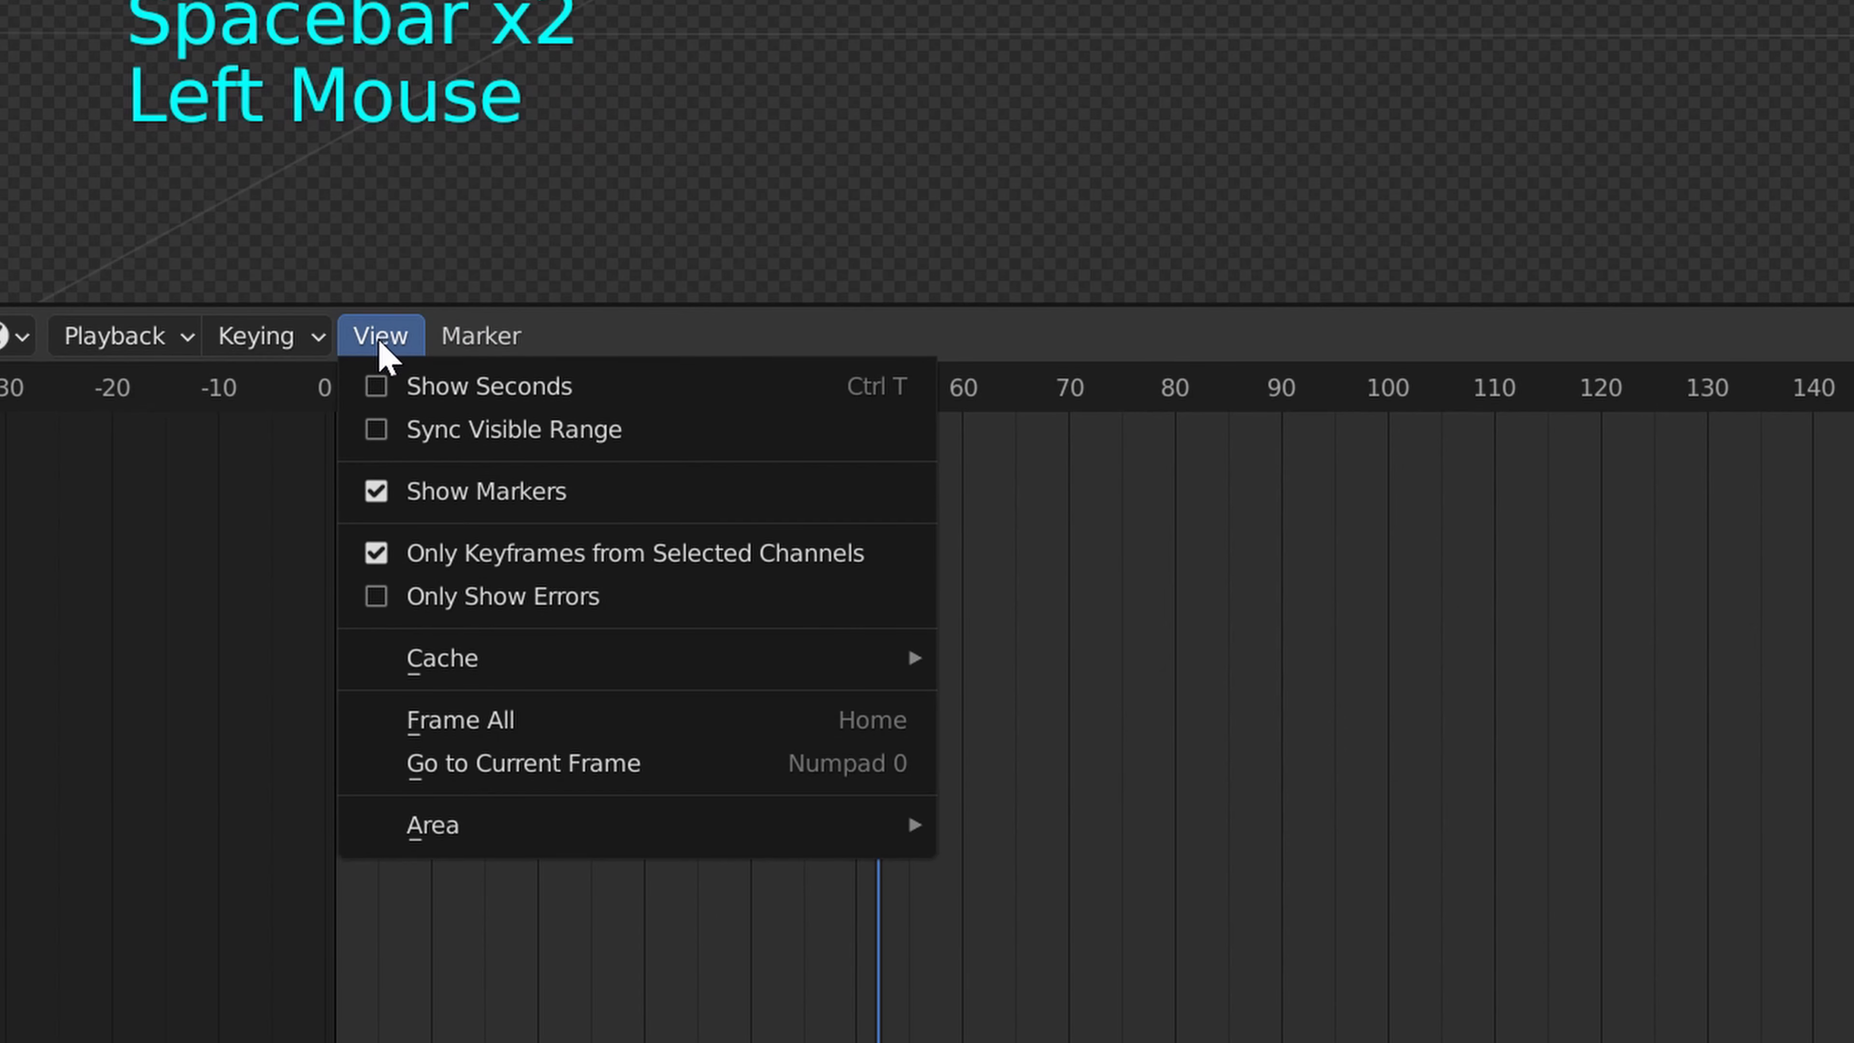
left_click(381, 557)
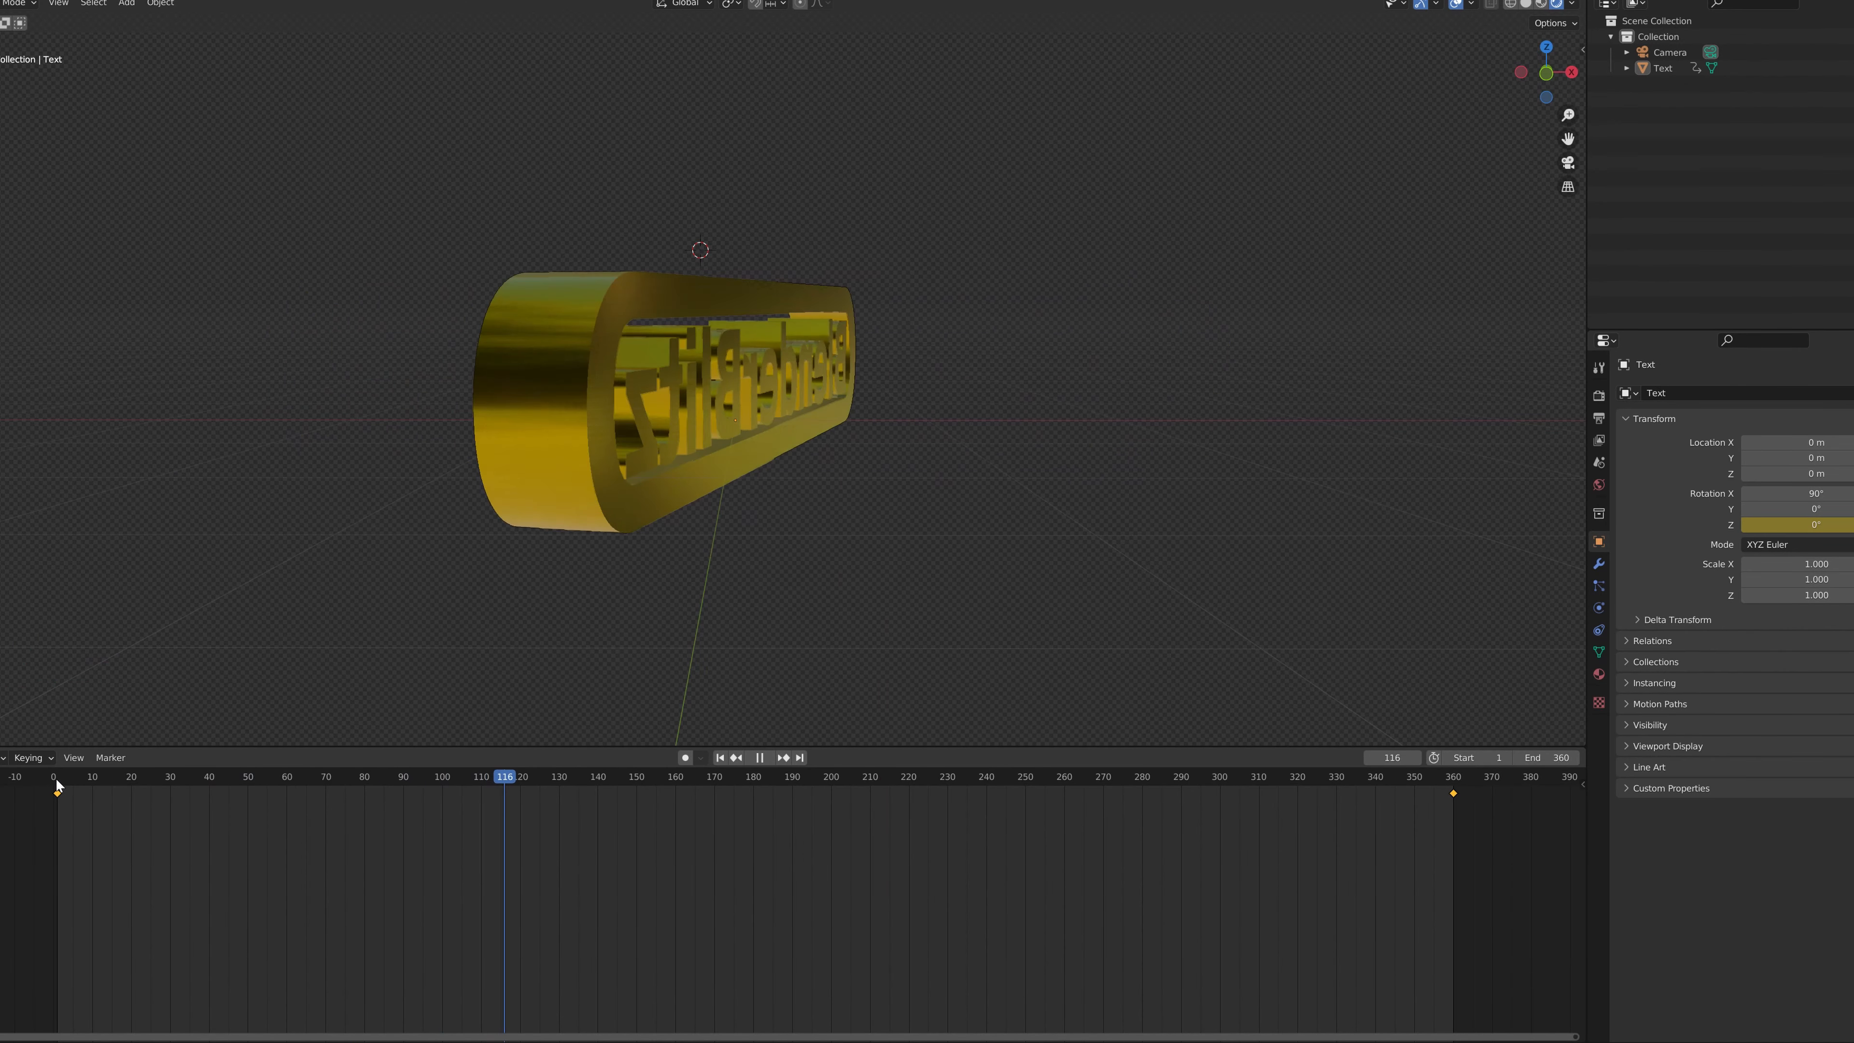
key("space")
key("space")
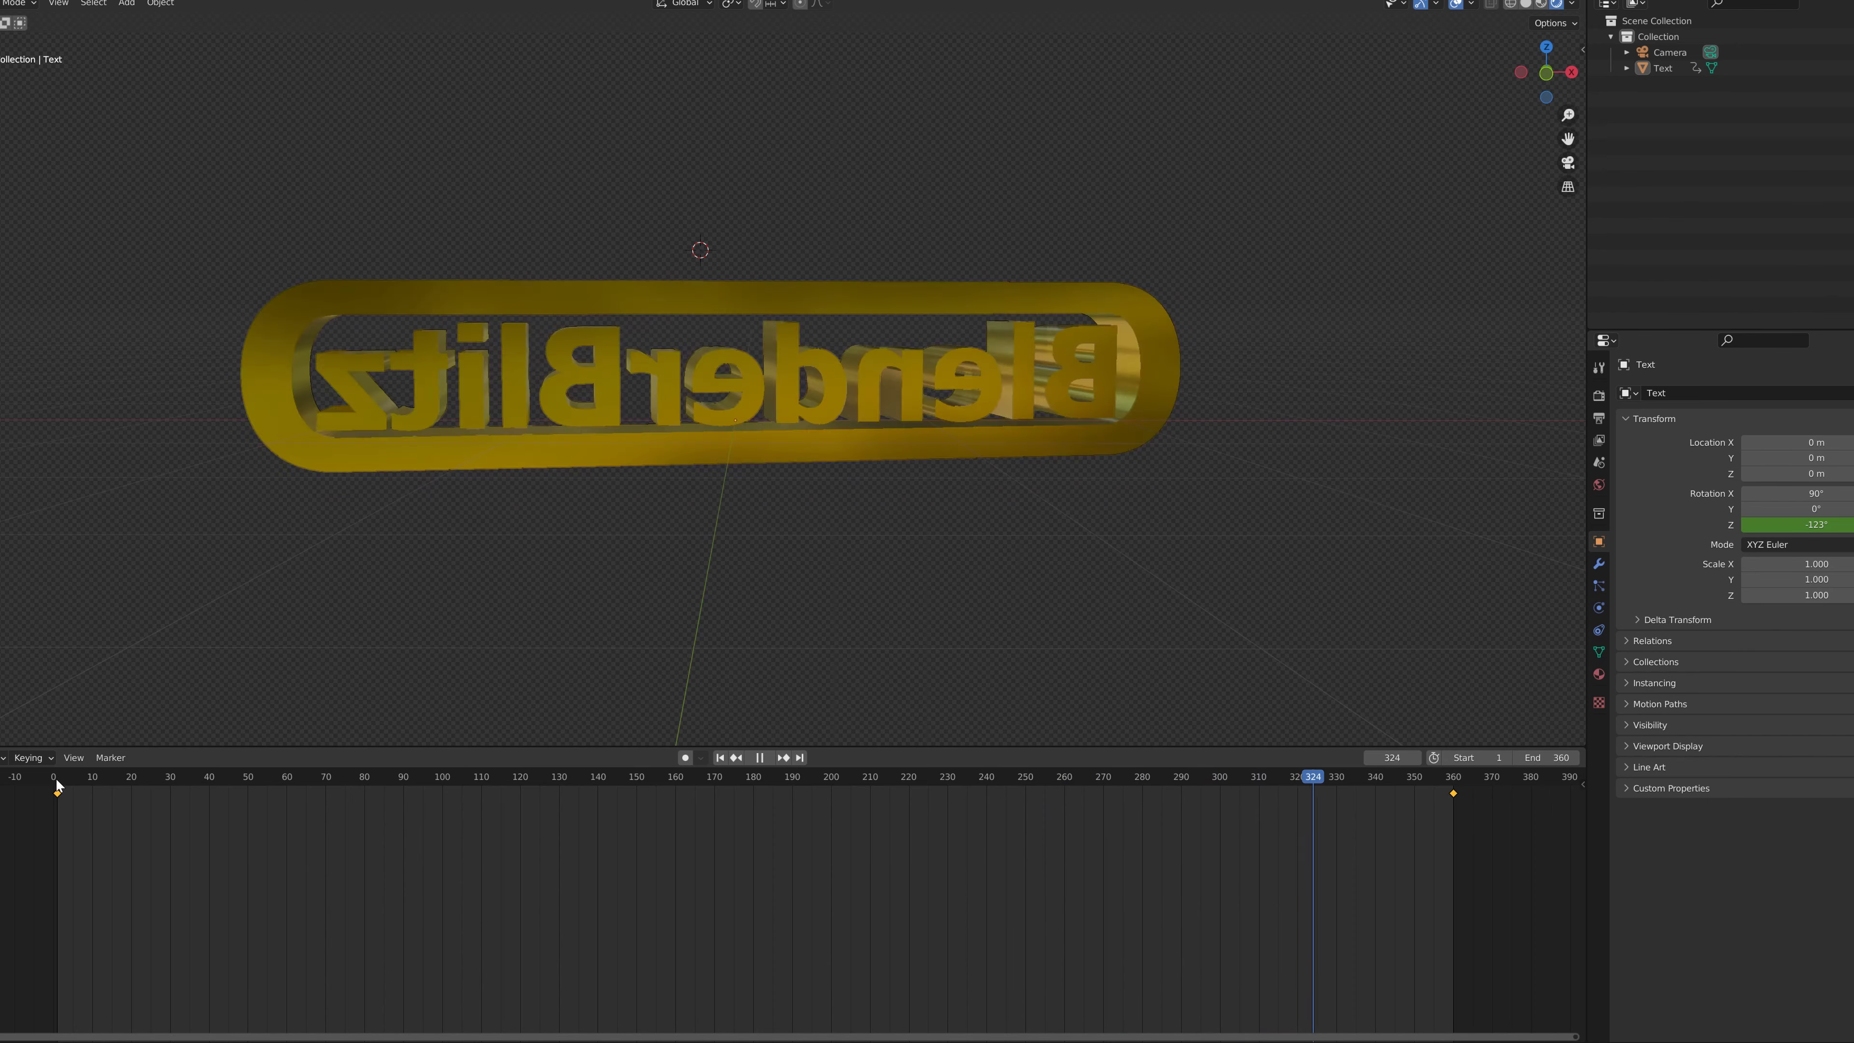
key("space")
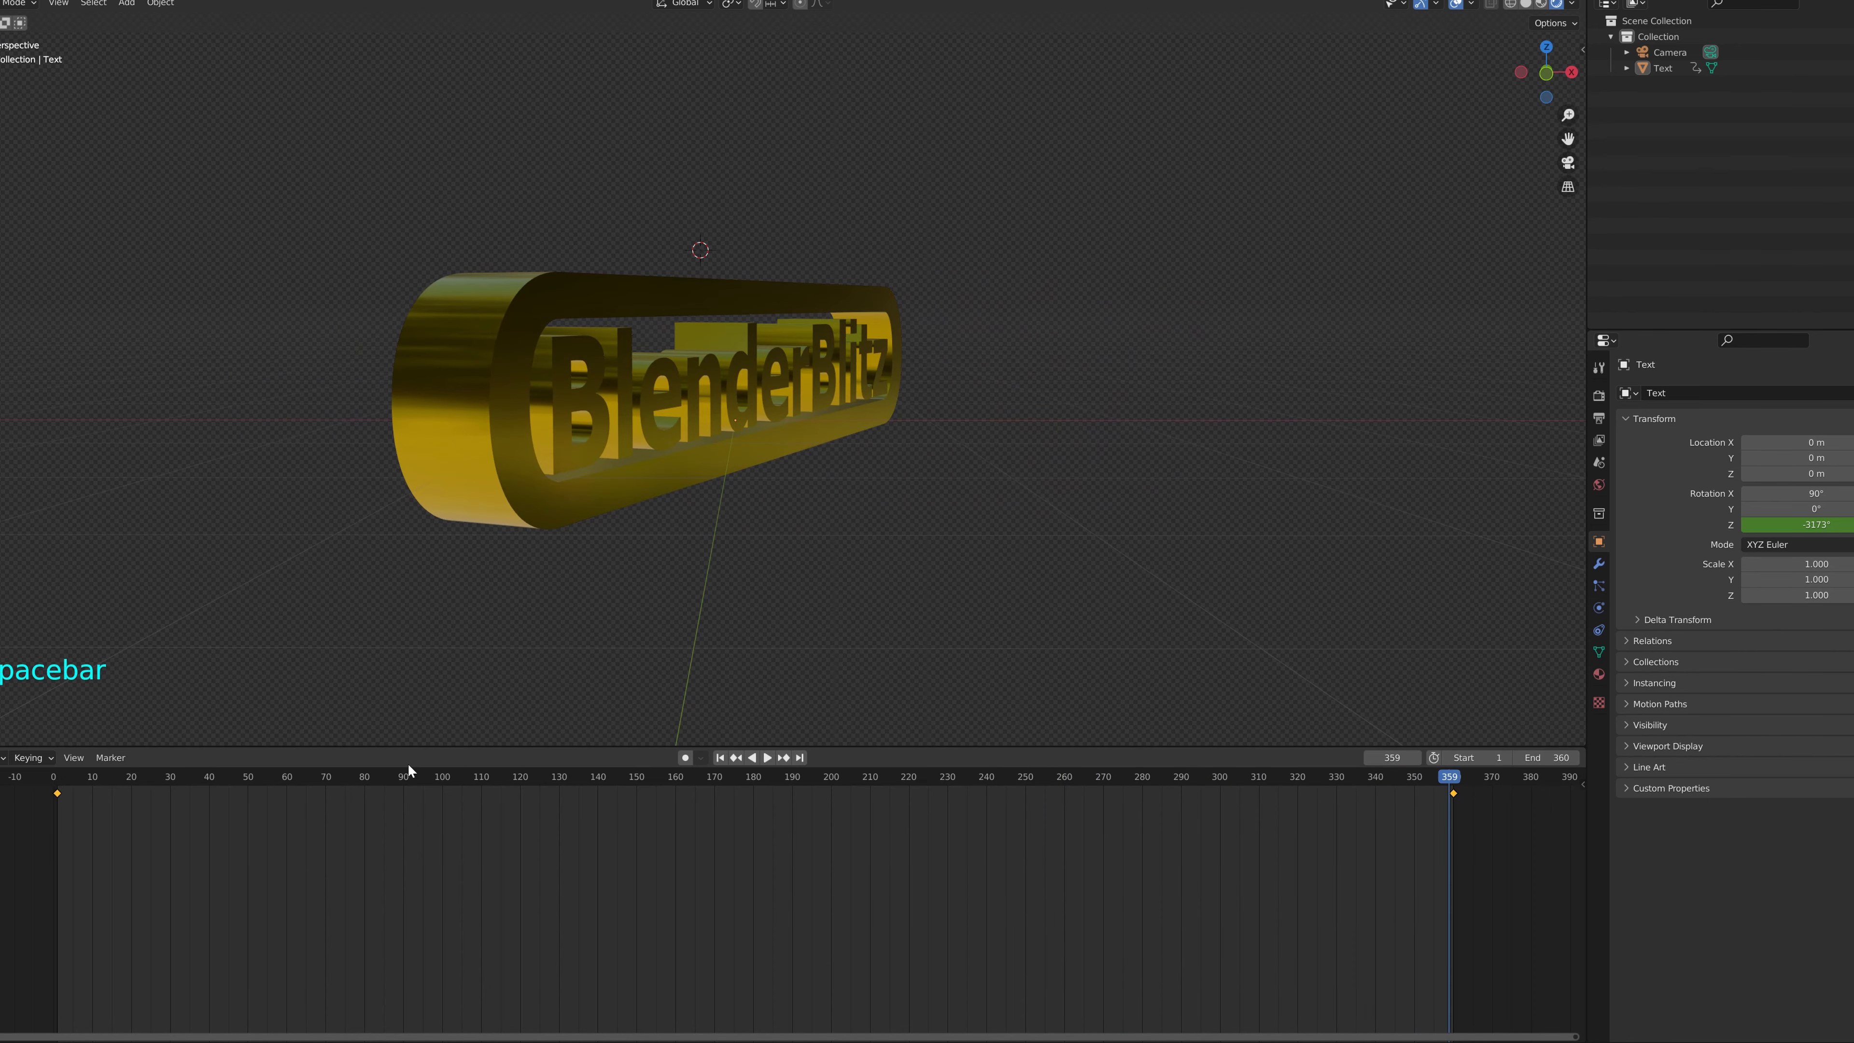
Go to frame 120 and set the camera's X location to 0 m.
left_click(519, 775)
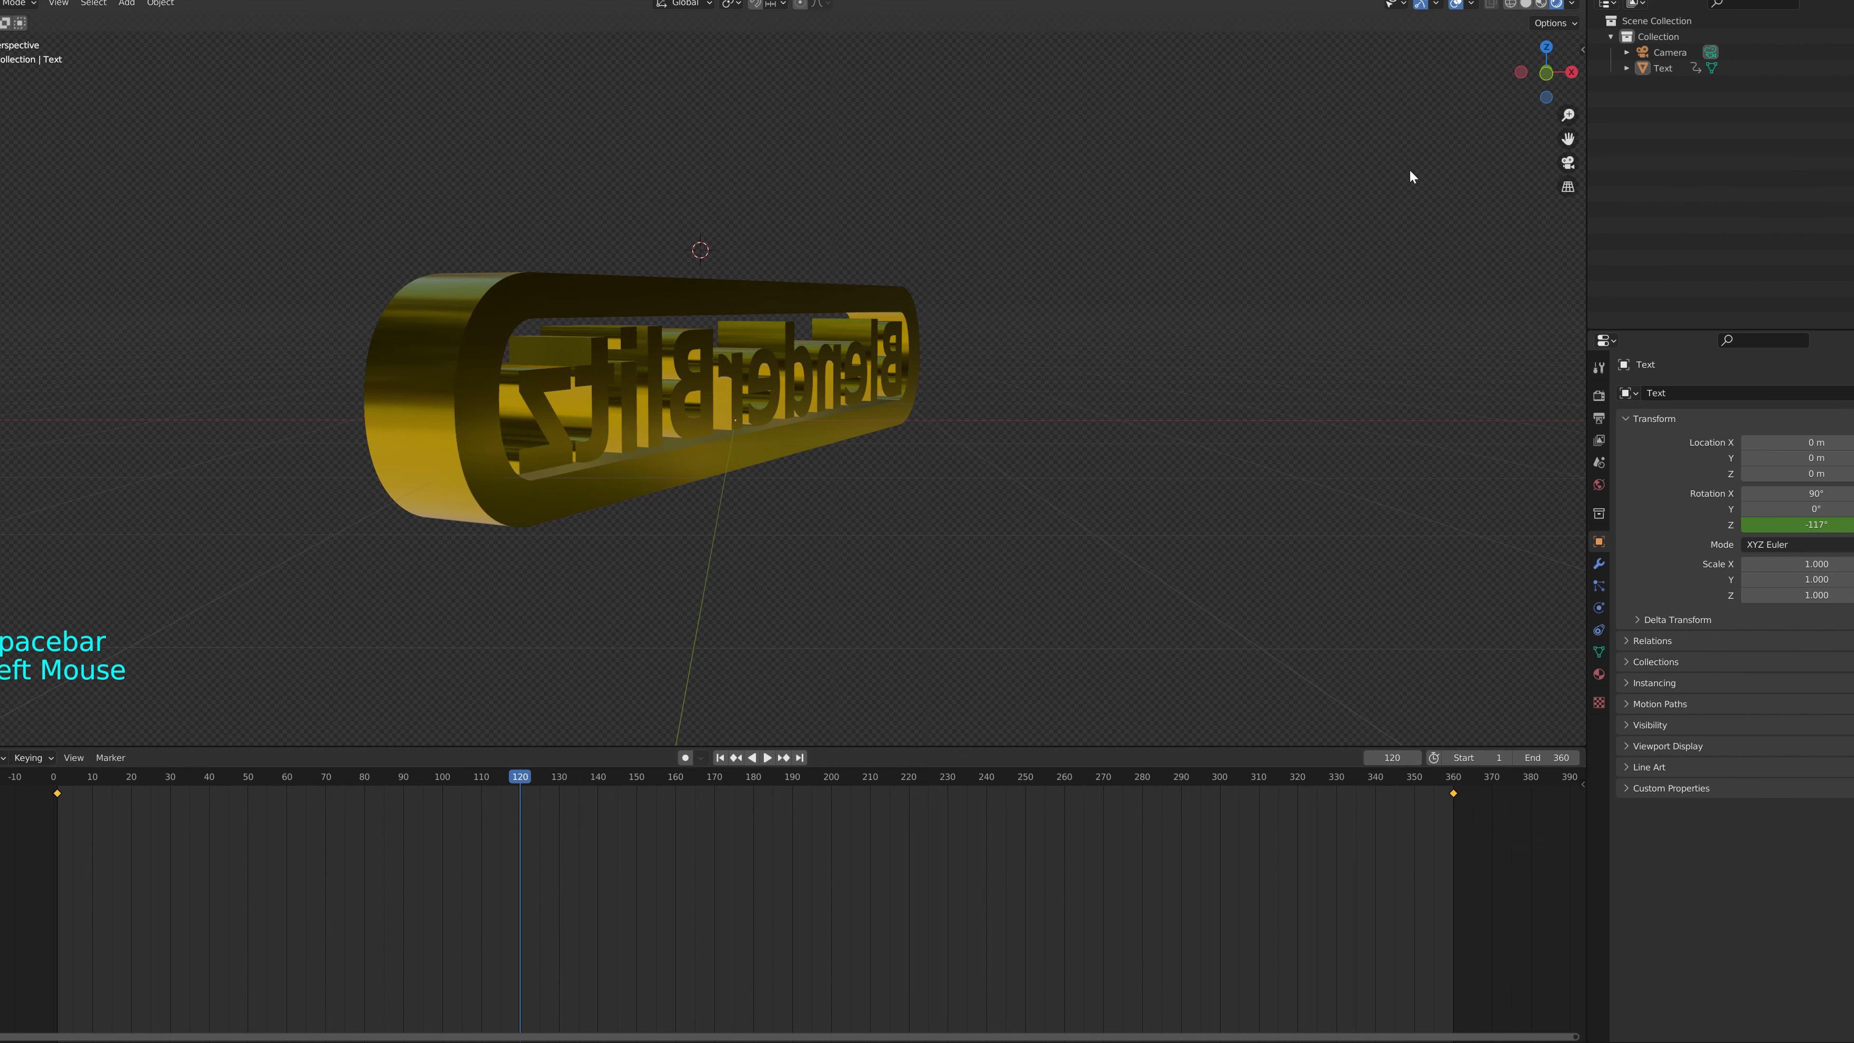
left_click(1796, 40)
left_click(1787, 49)
scroll(1192, 295, "down", 4)
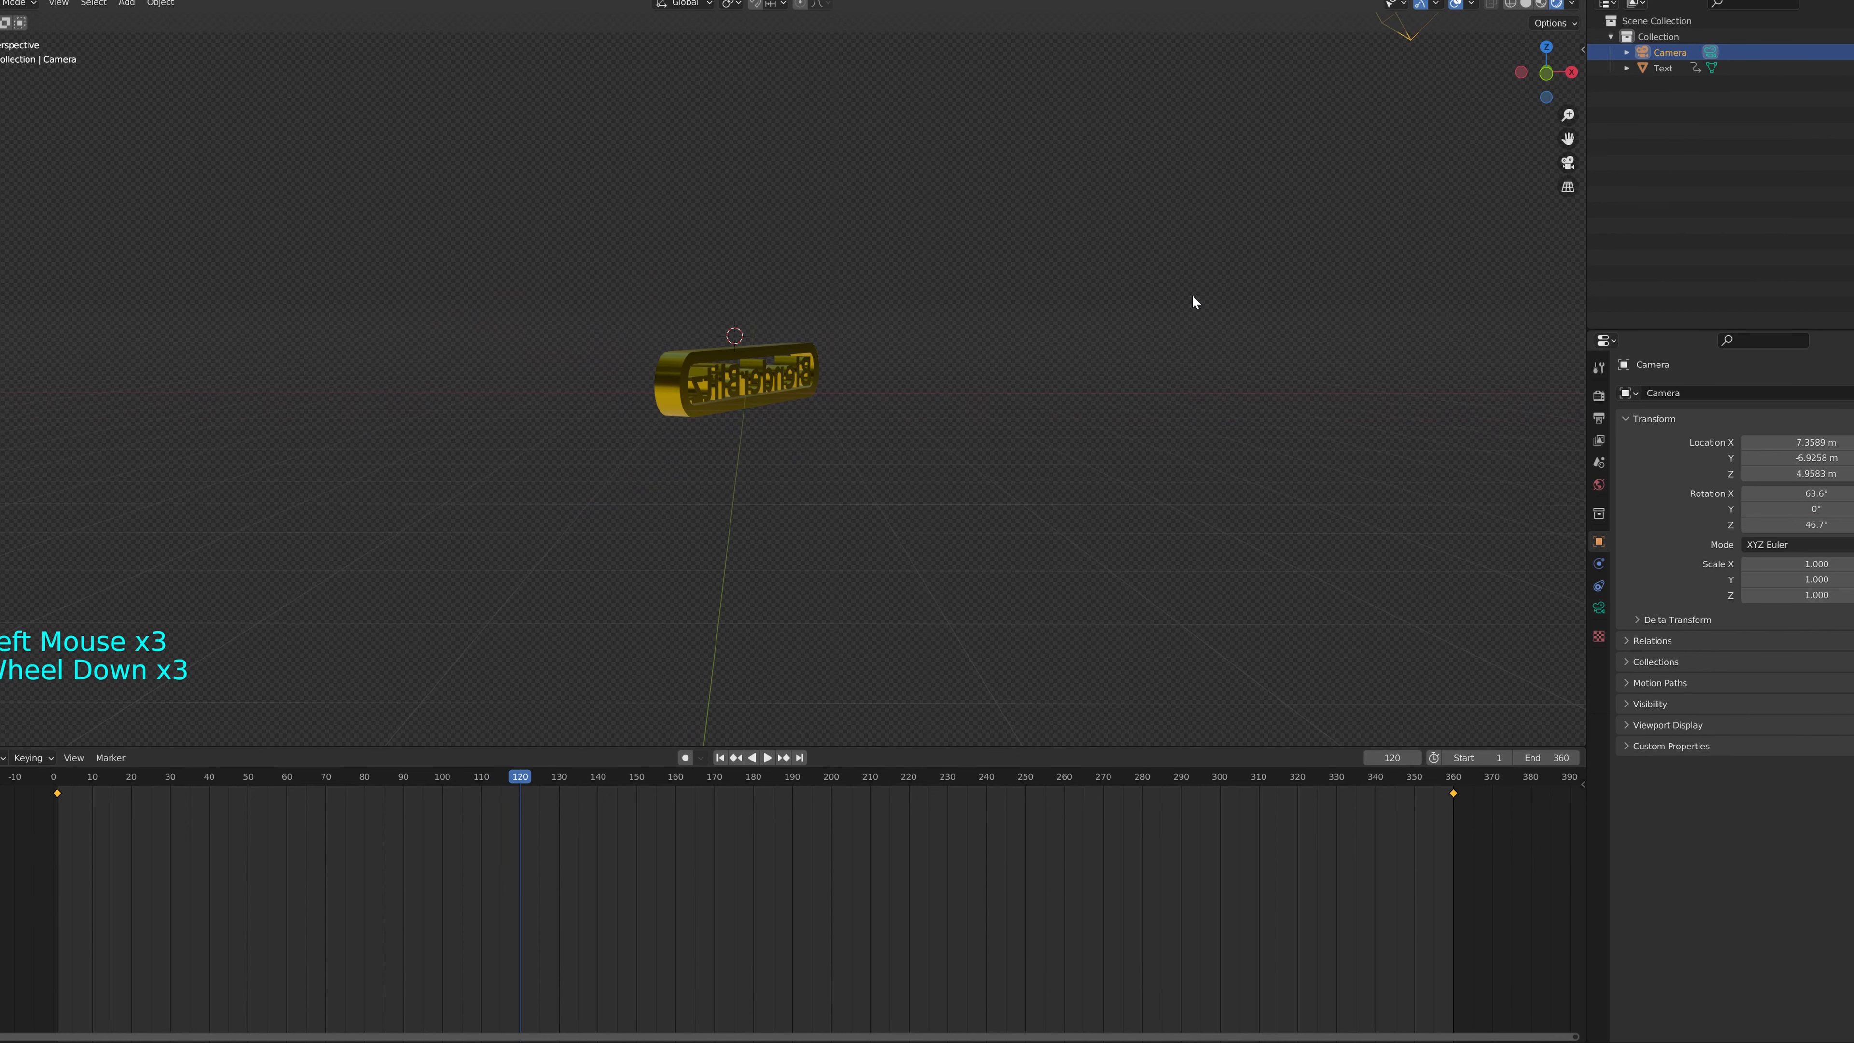
middle_click(1166, 294)
middle_click_drag(1167, 296, 1167, 323)
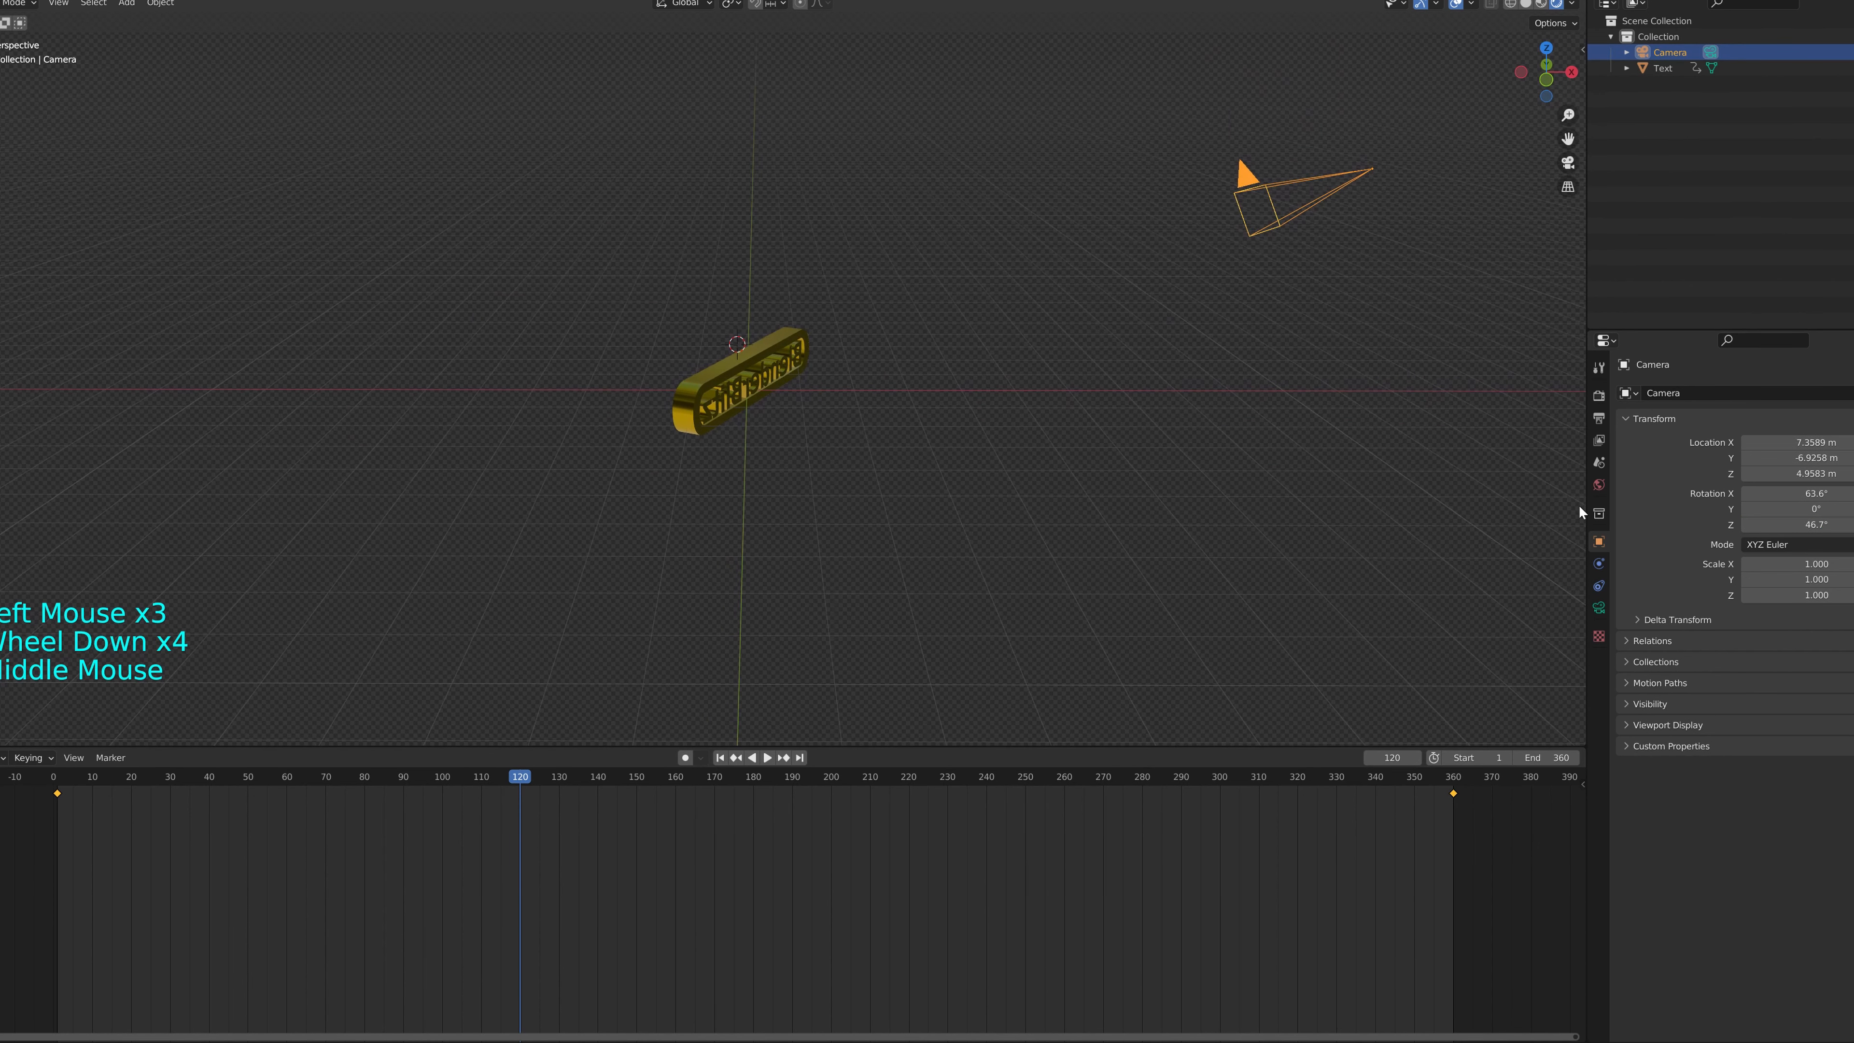
double_click(1800, 441)
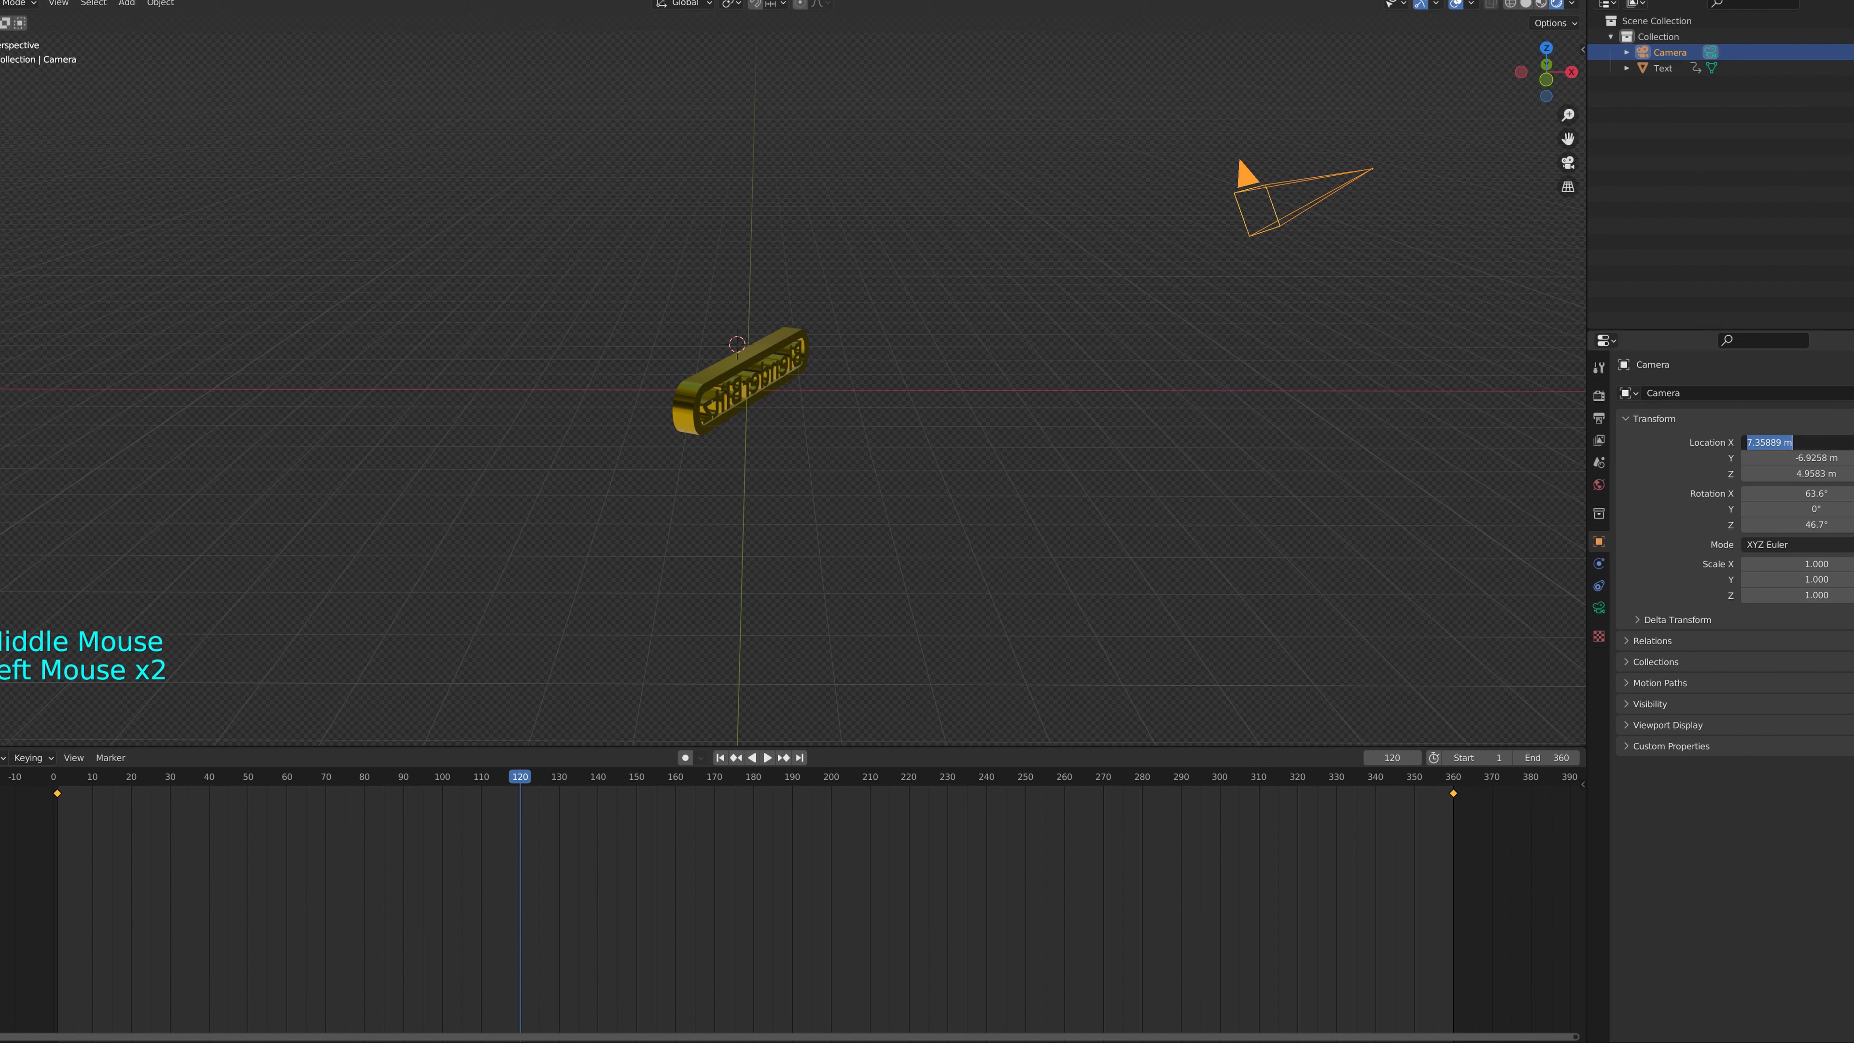
type("0")
key("Return")
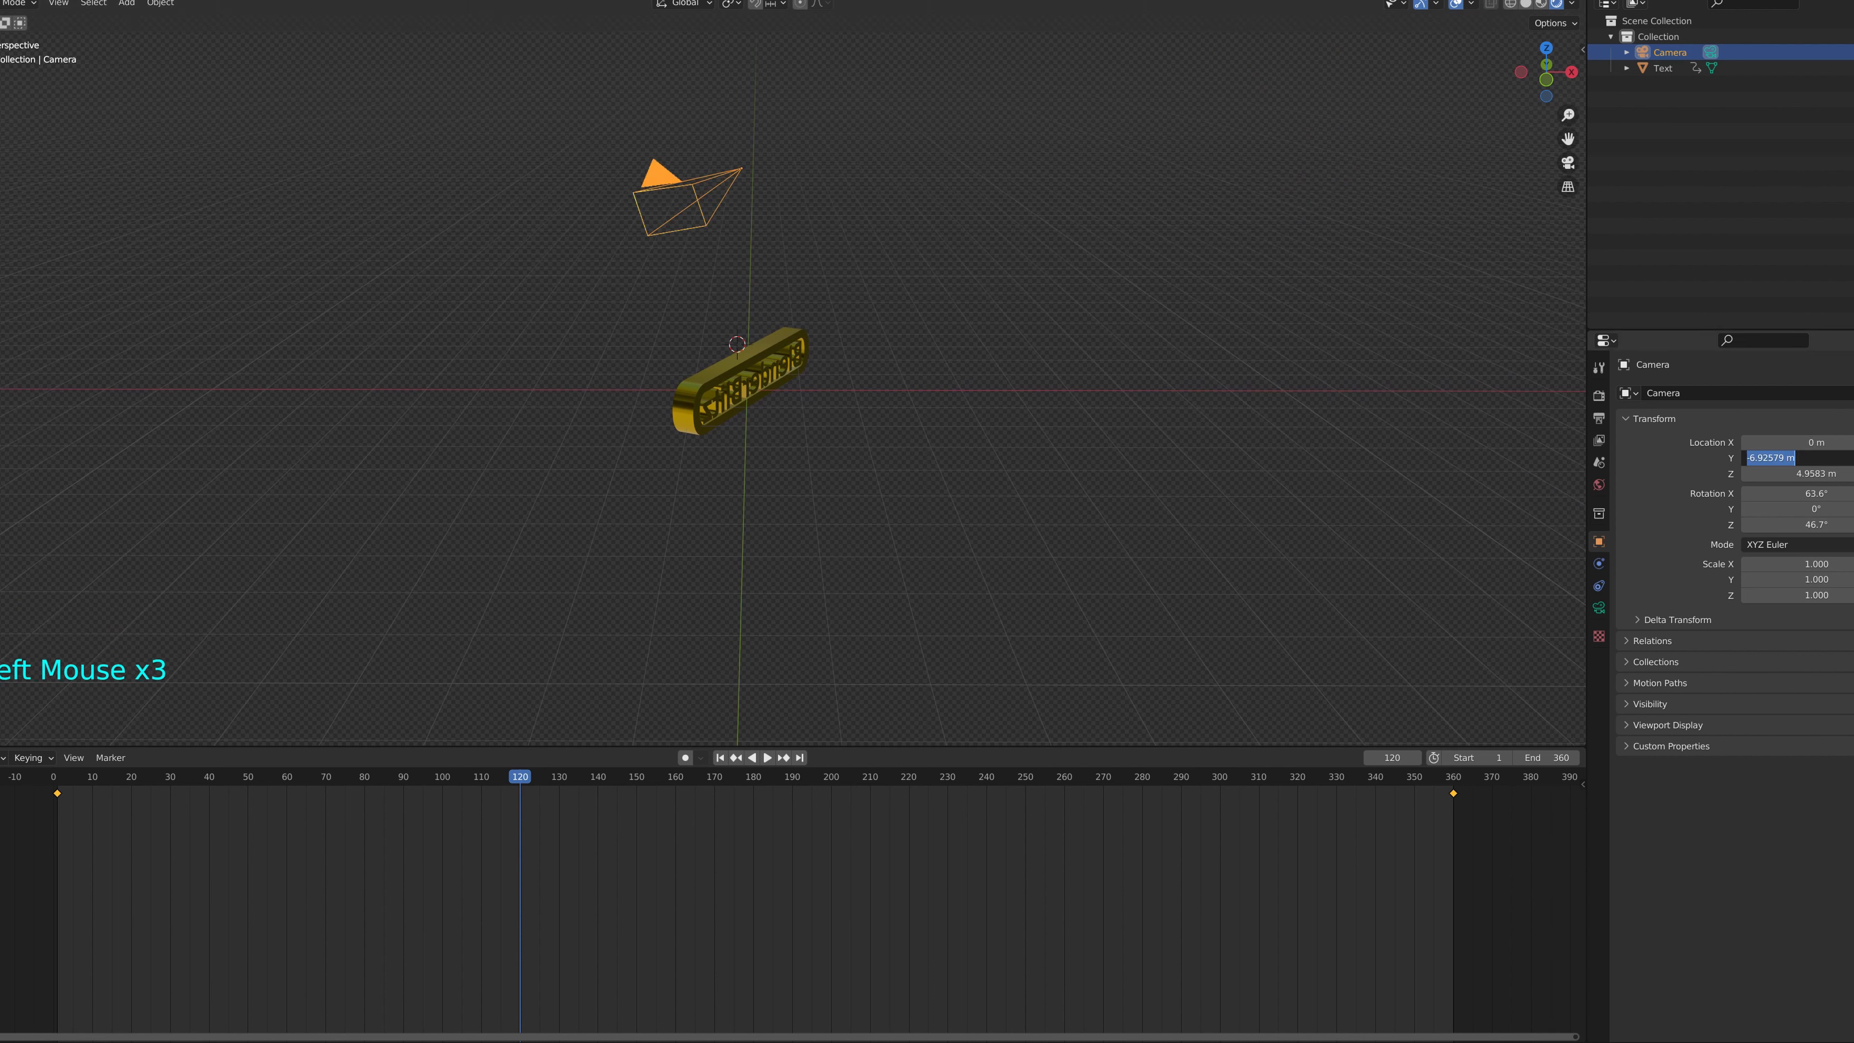
key("Return")
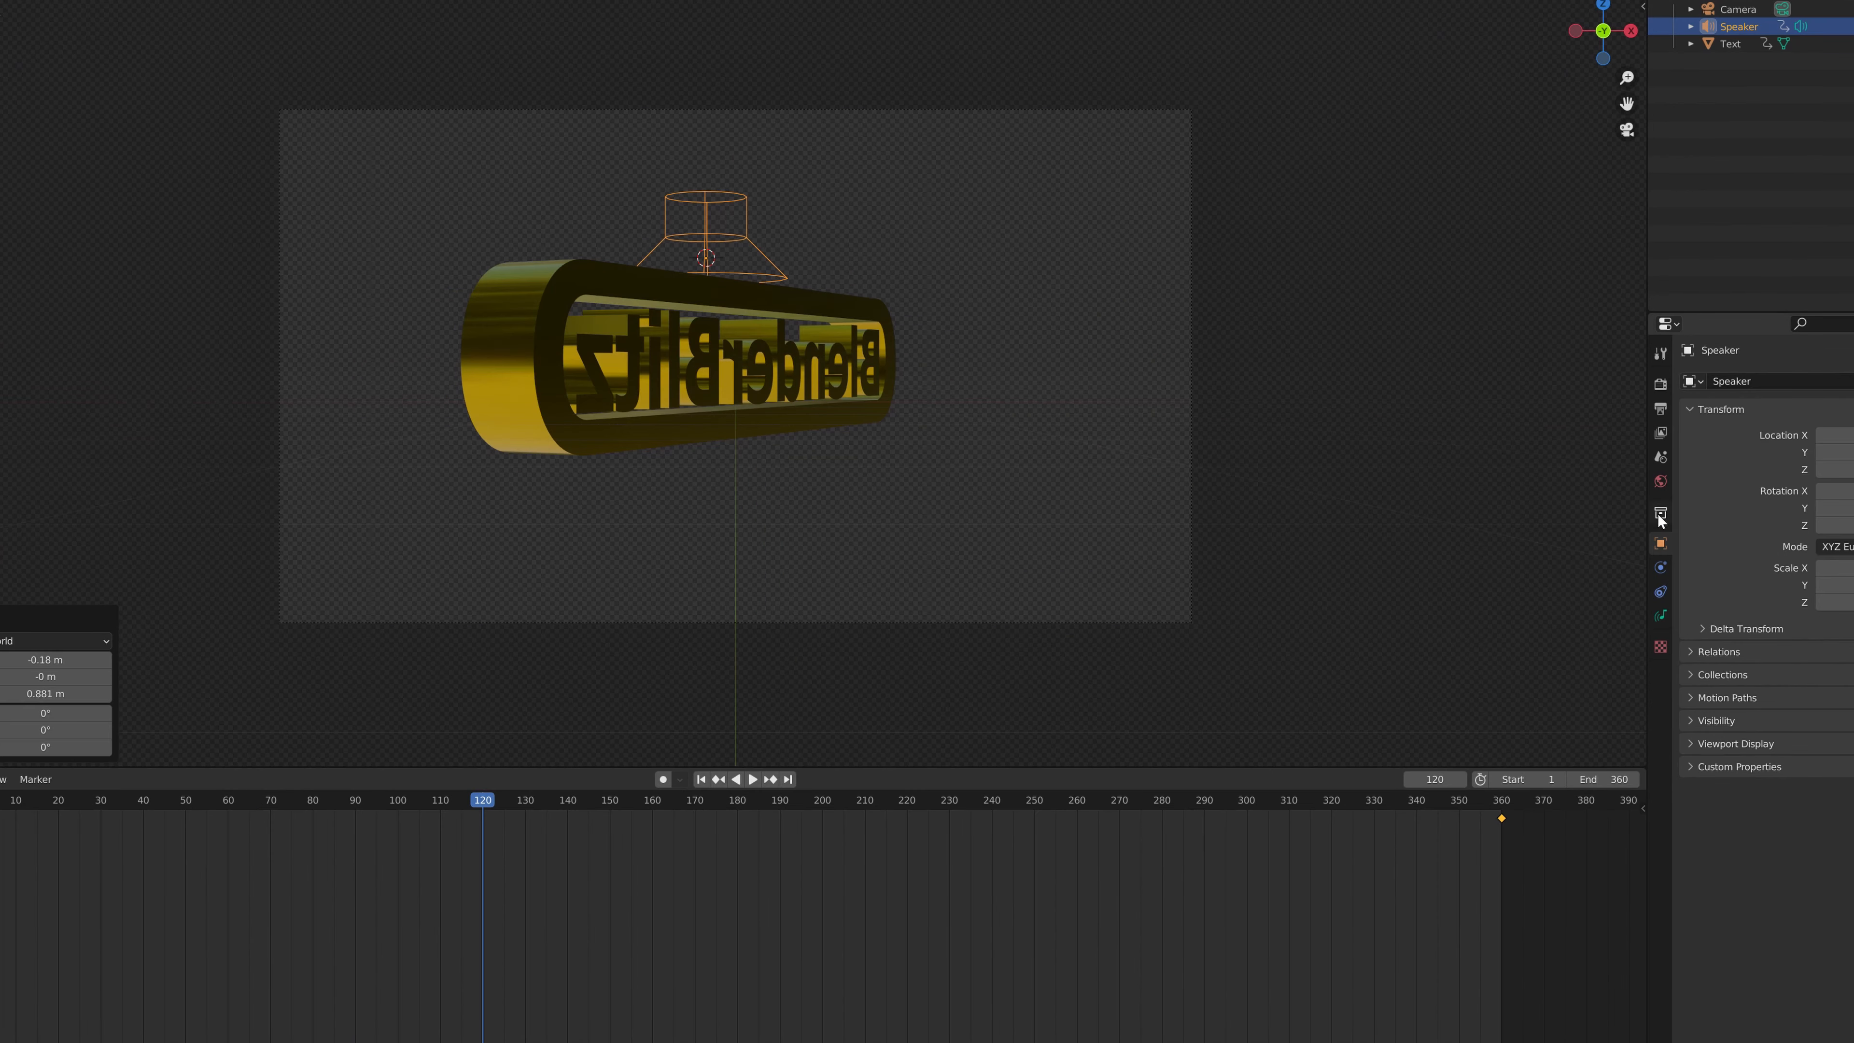
Move the speaker away from the logo, outside the camera frame.
left_click_drag(1839, 470, 1781, 470)
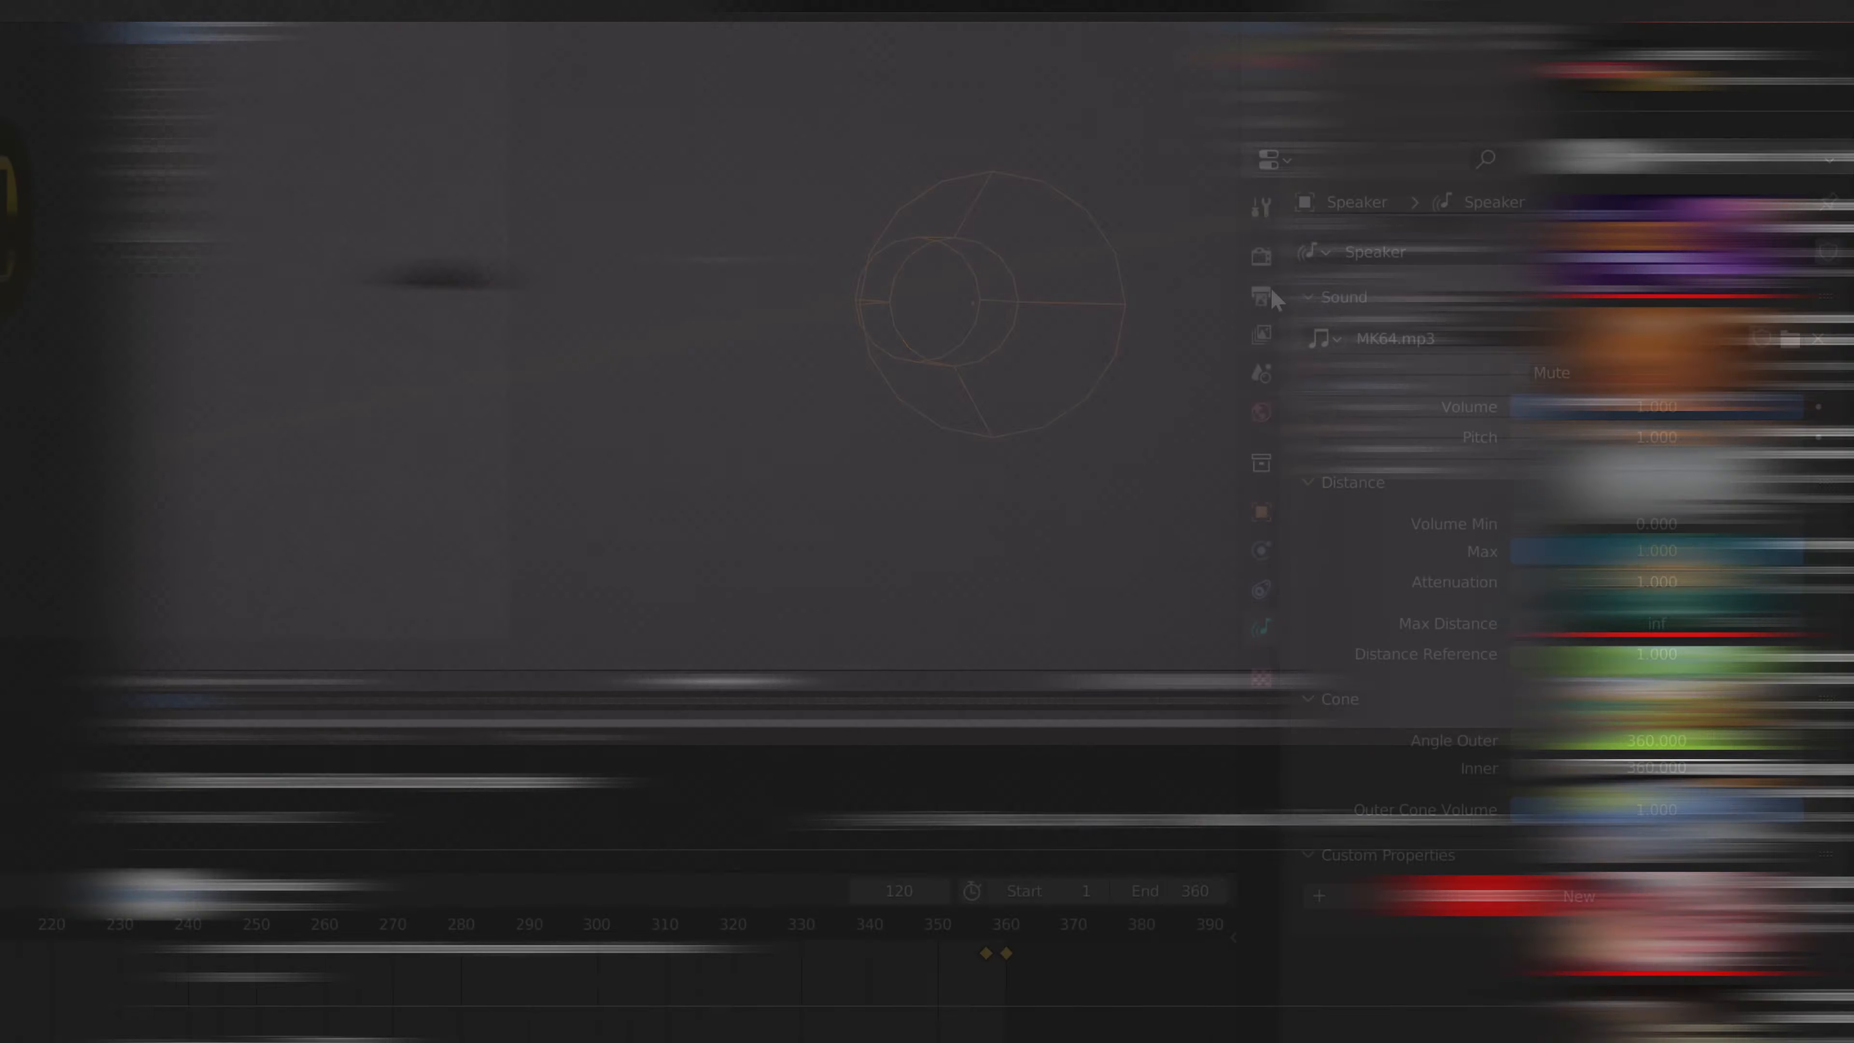
Set the start frame of the output frame range to 120.
left_click(1270, 297)
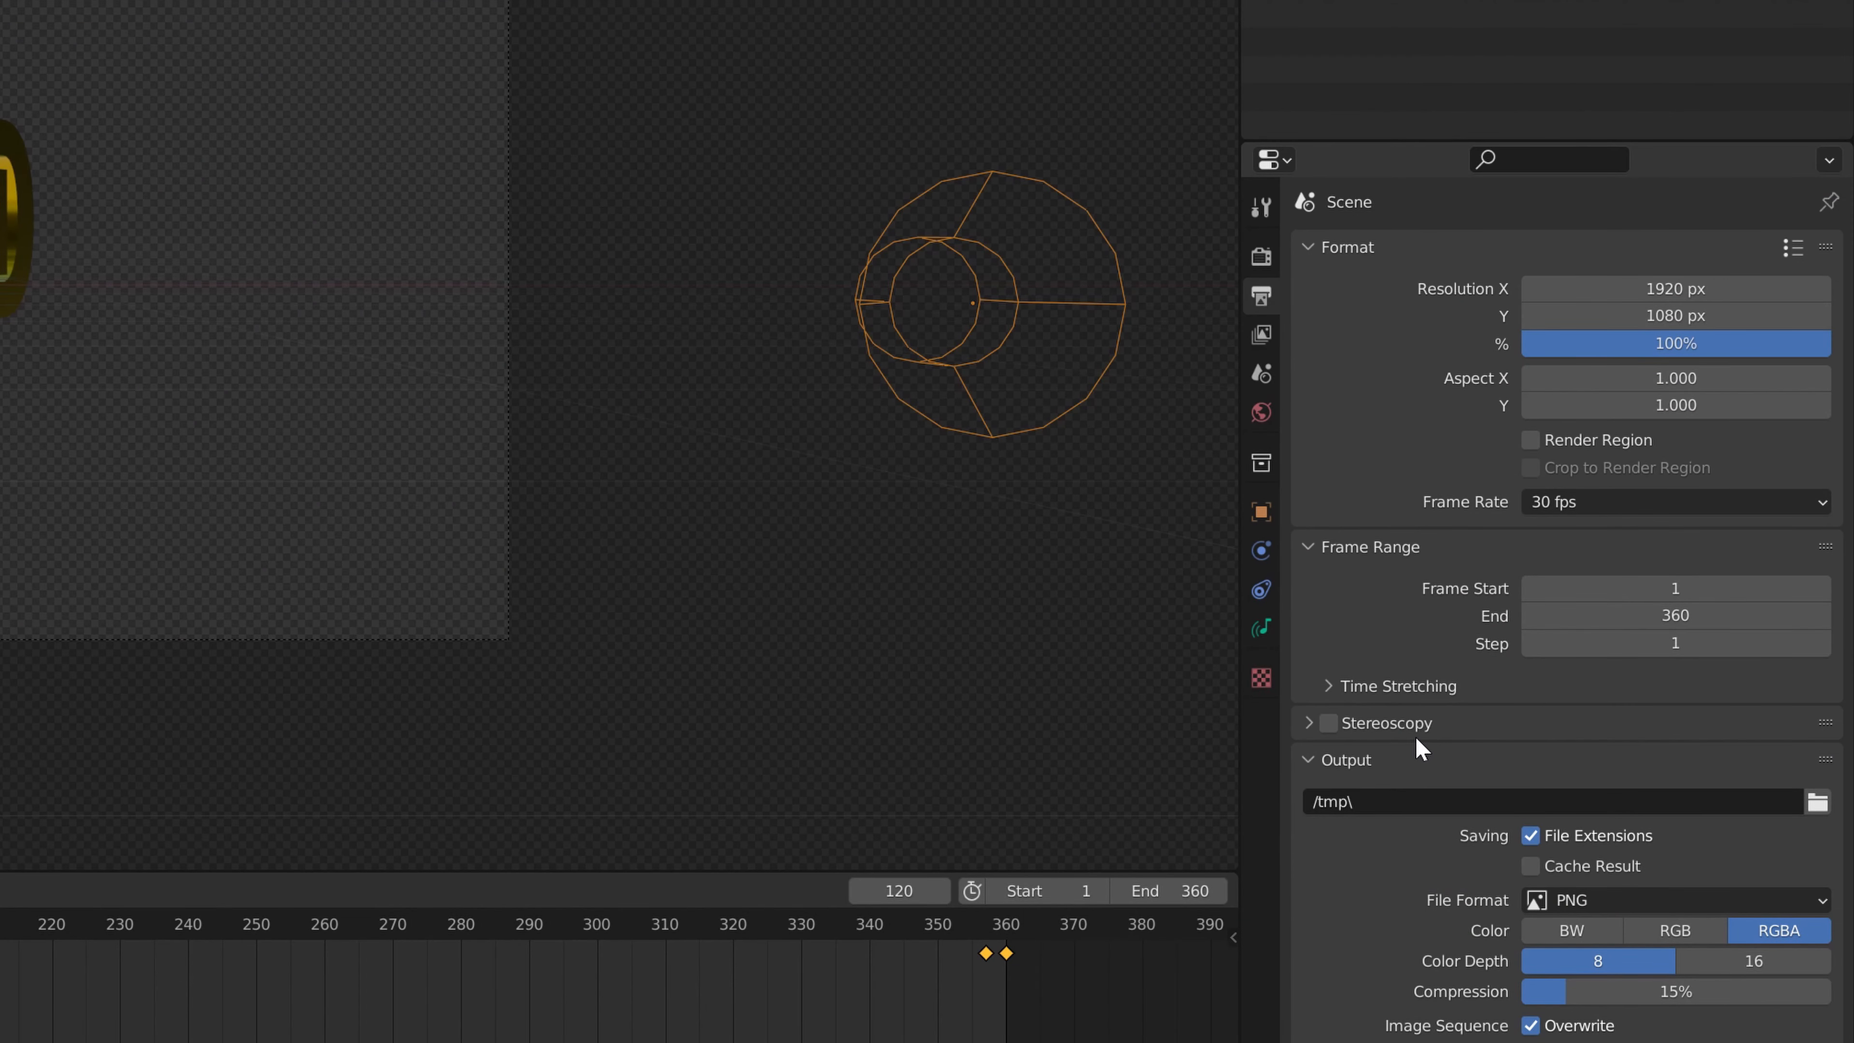
left_click(1573, 588)
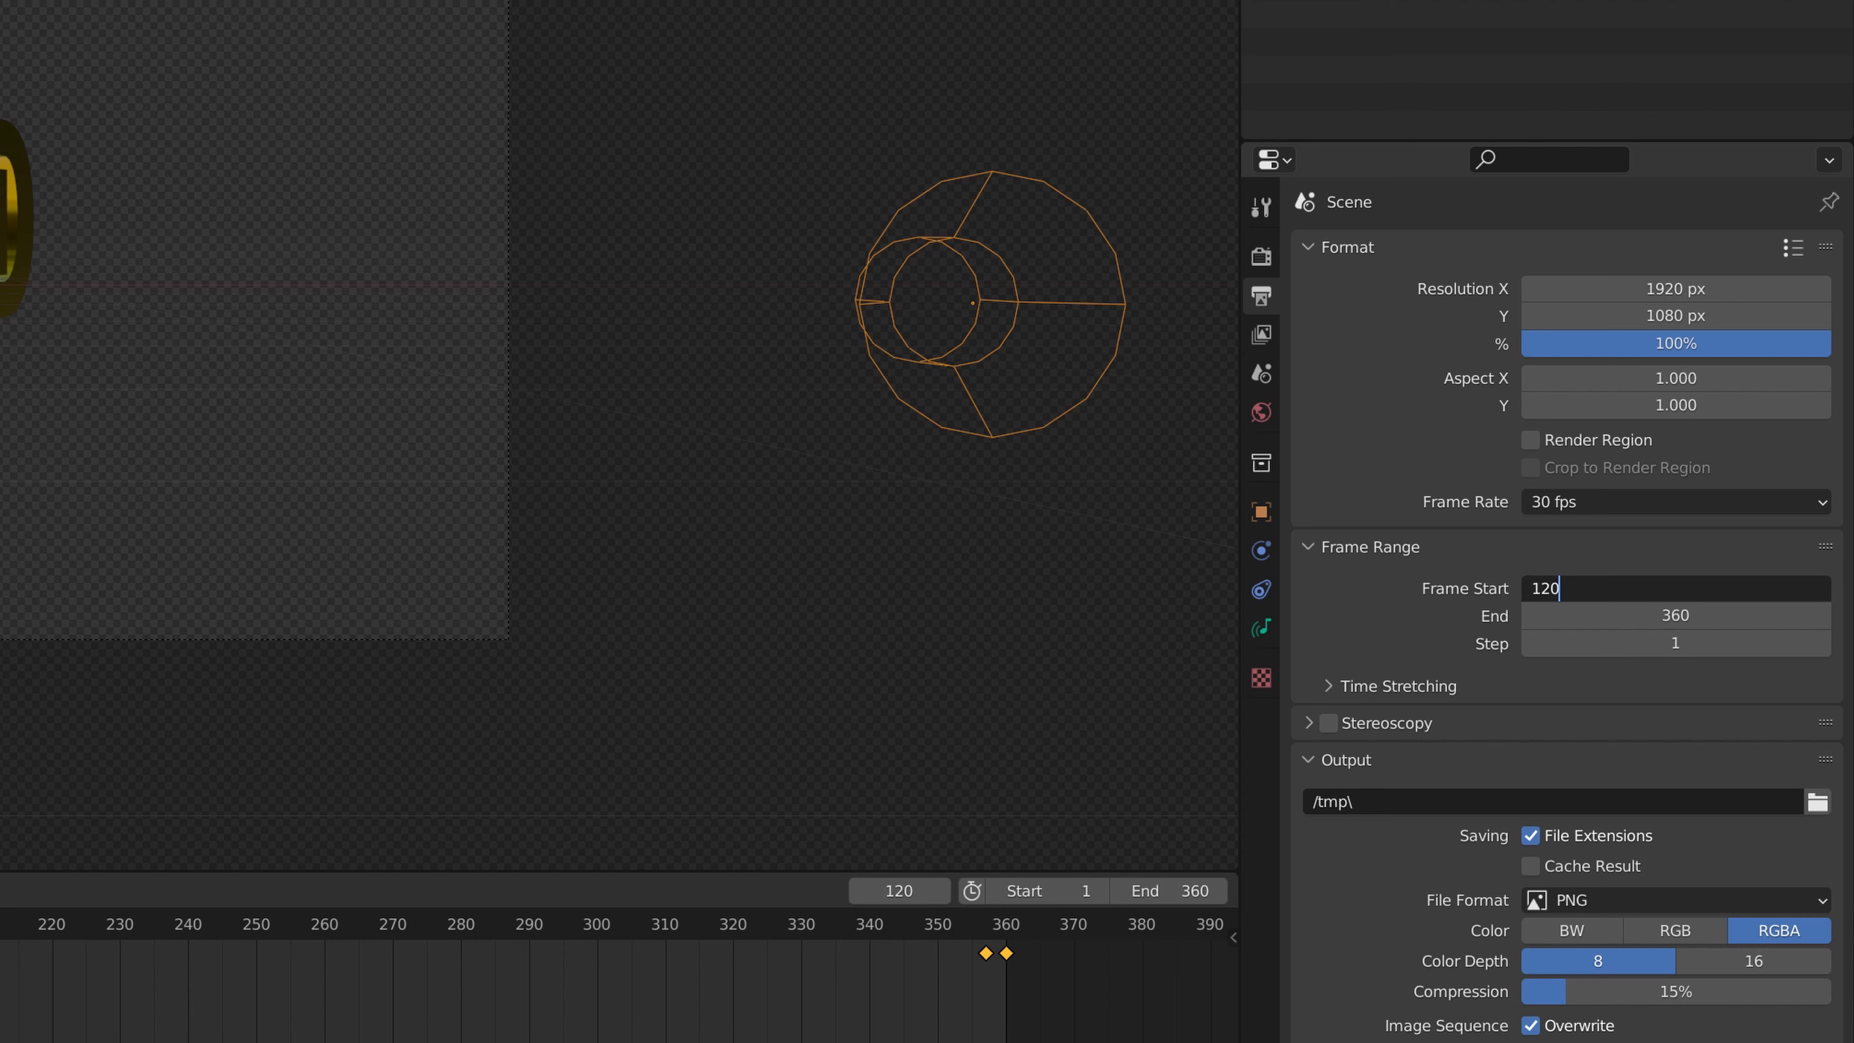
type("120")
key("Return")
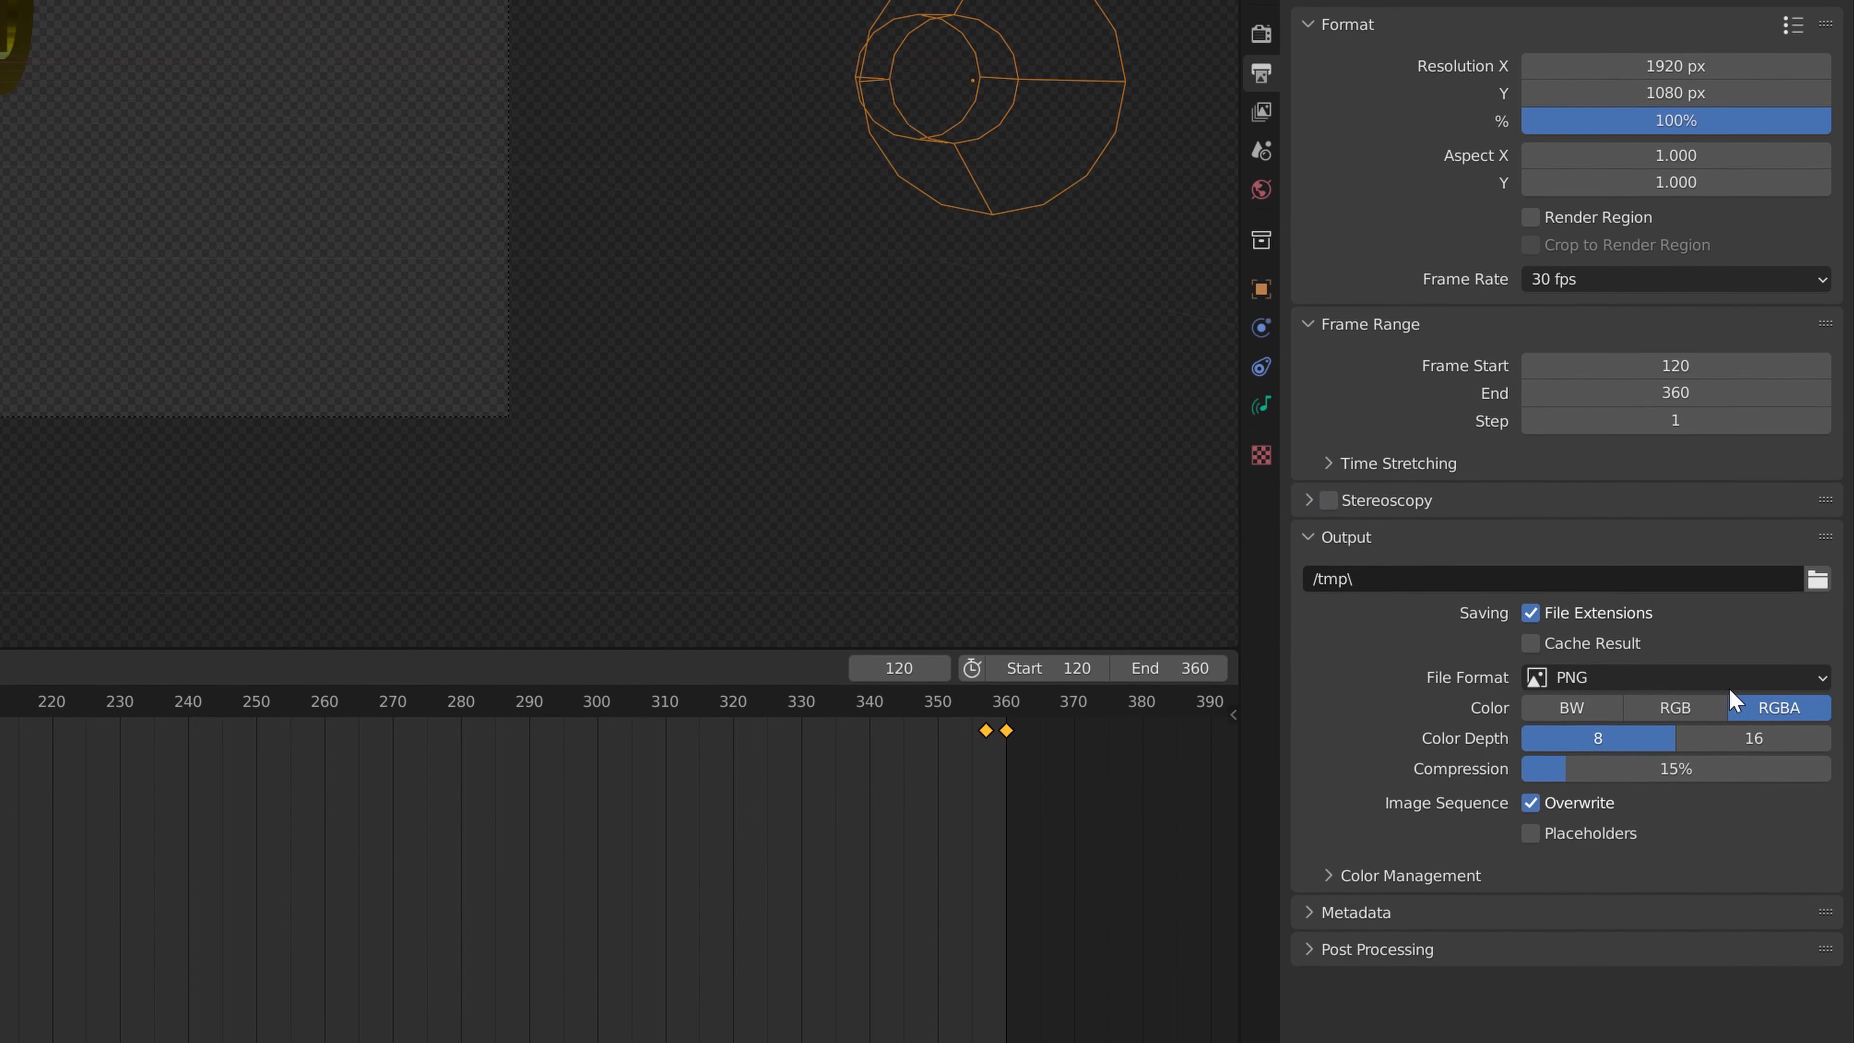
Set the output file format to FFmpeg Video with an MPEG-4 container and Perceptually Lossless output quality.
left_click(1722, 904)
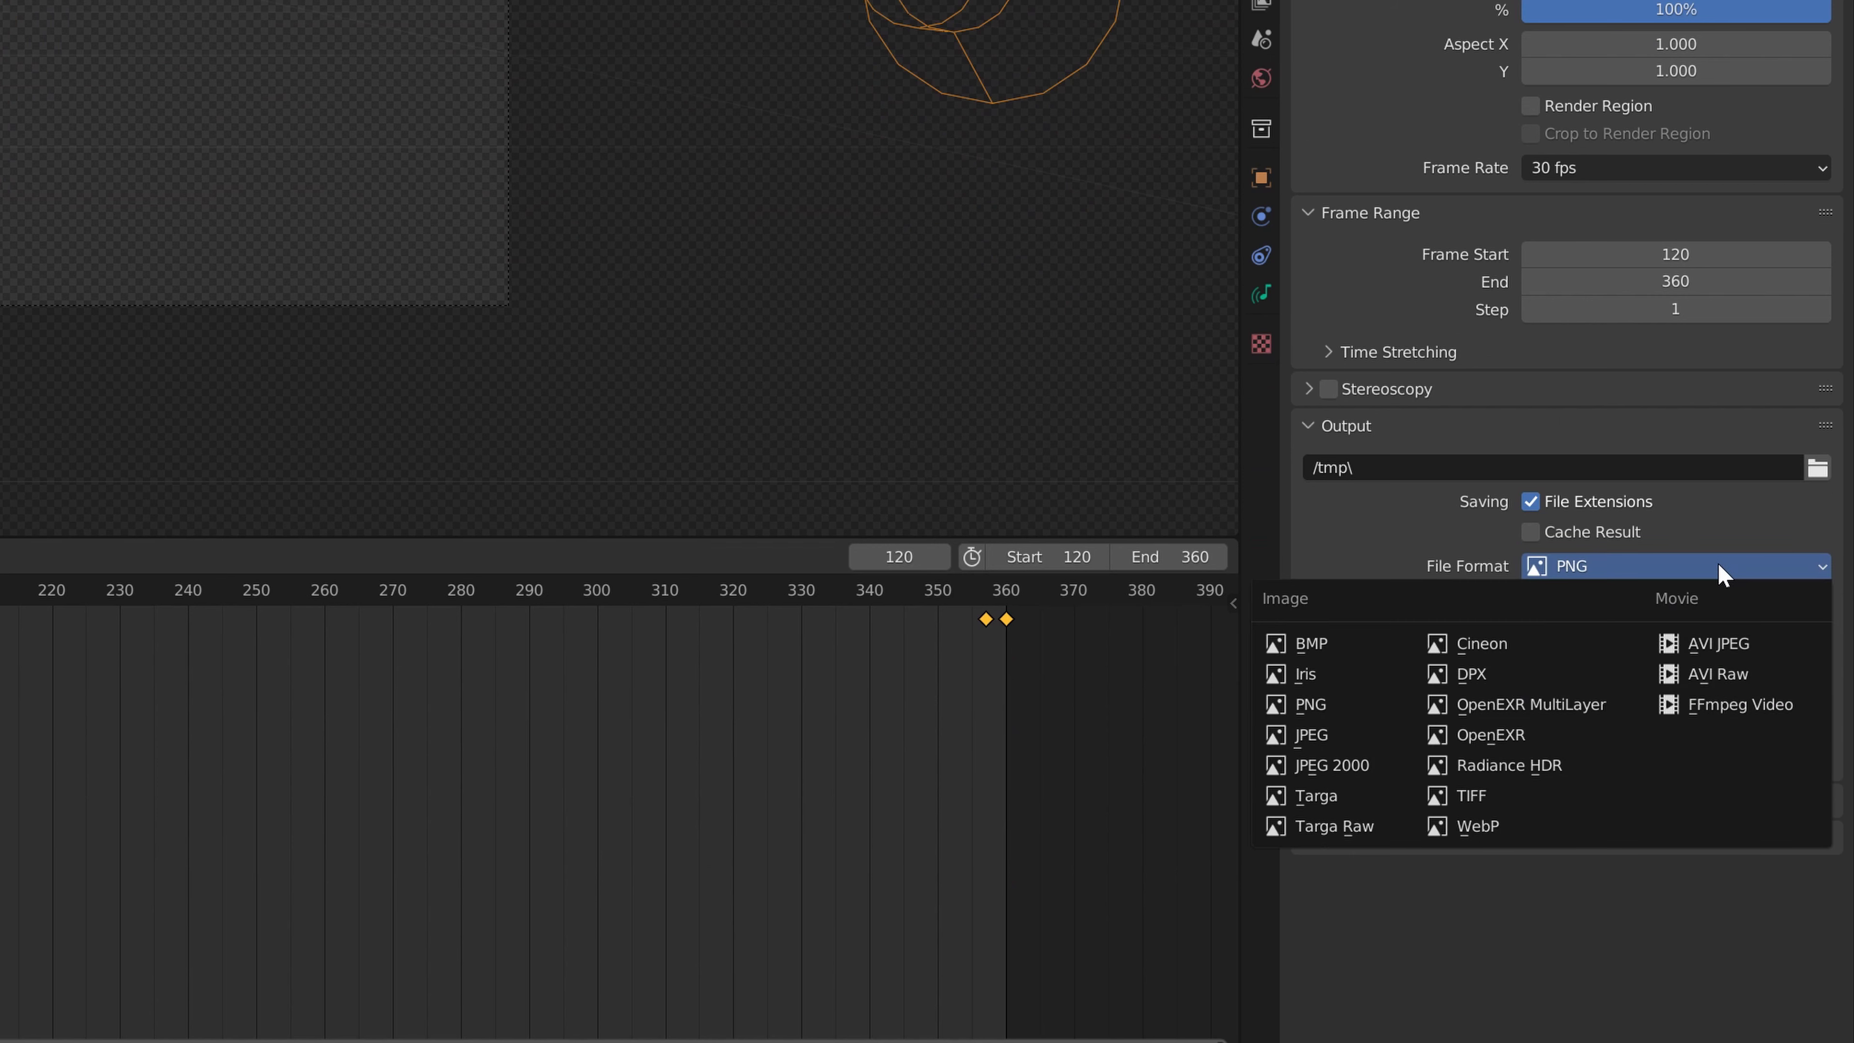
left_click(1732, 706)
left_click(1332, 673)
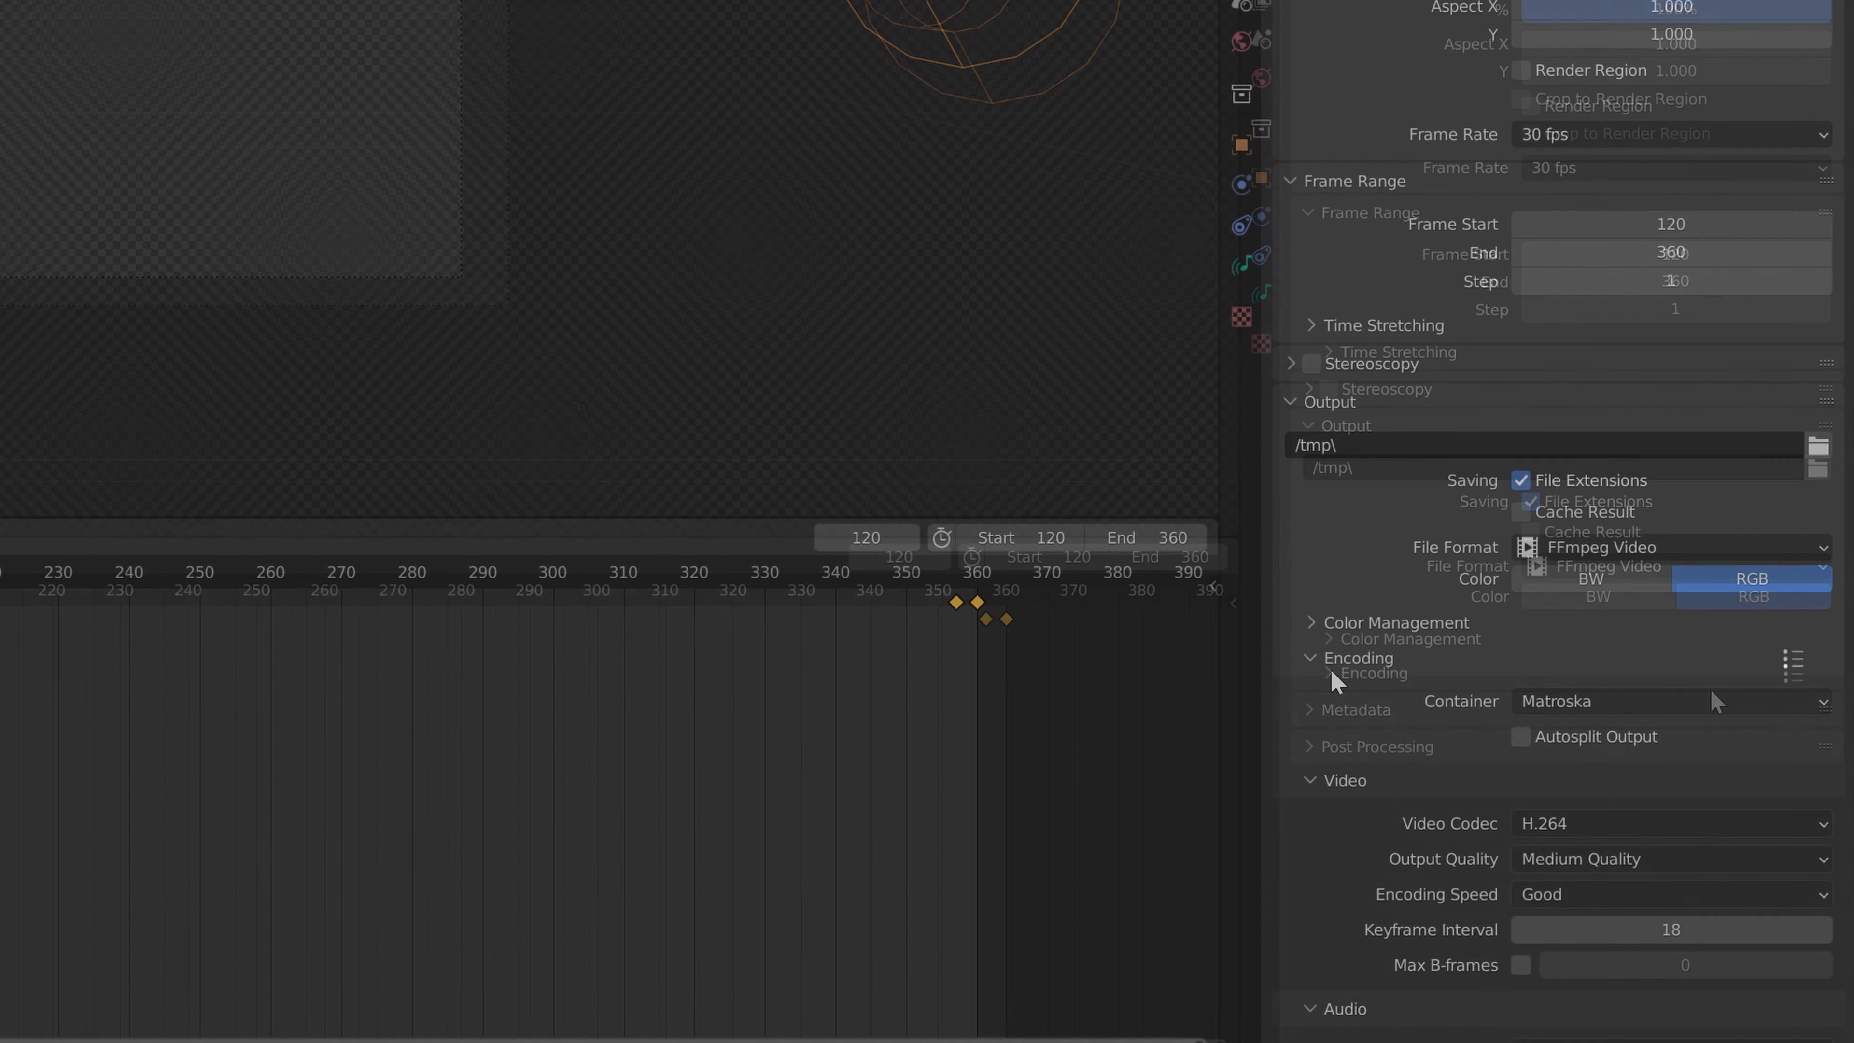
left_click(1608, 719)
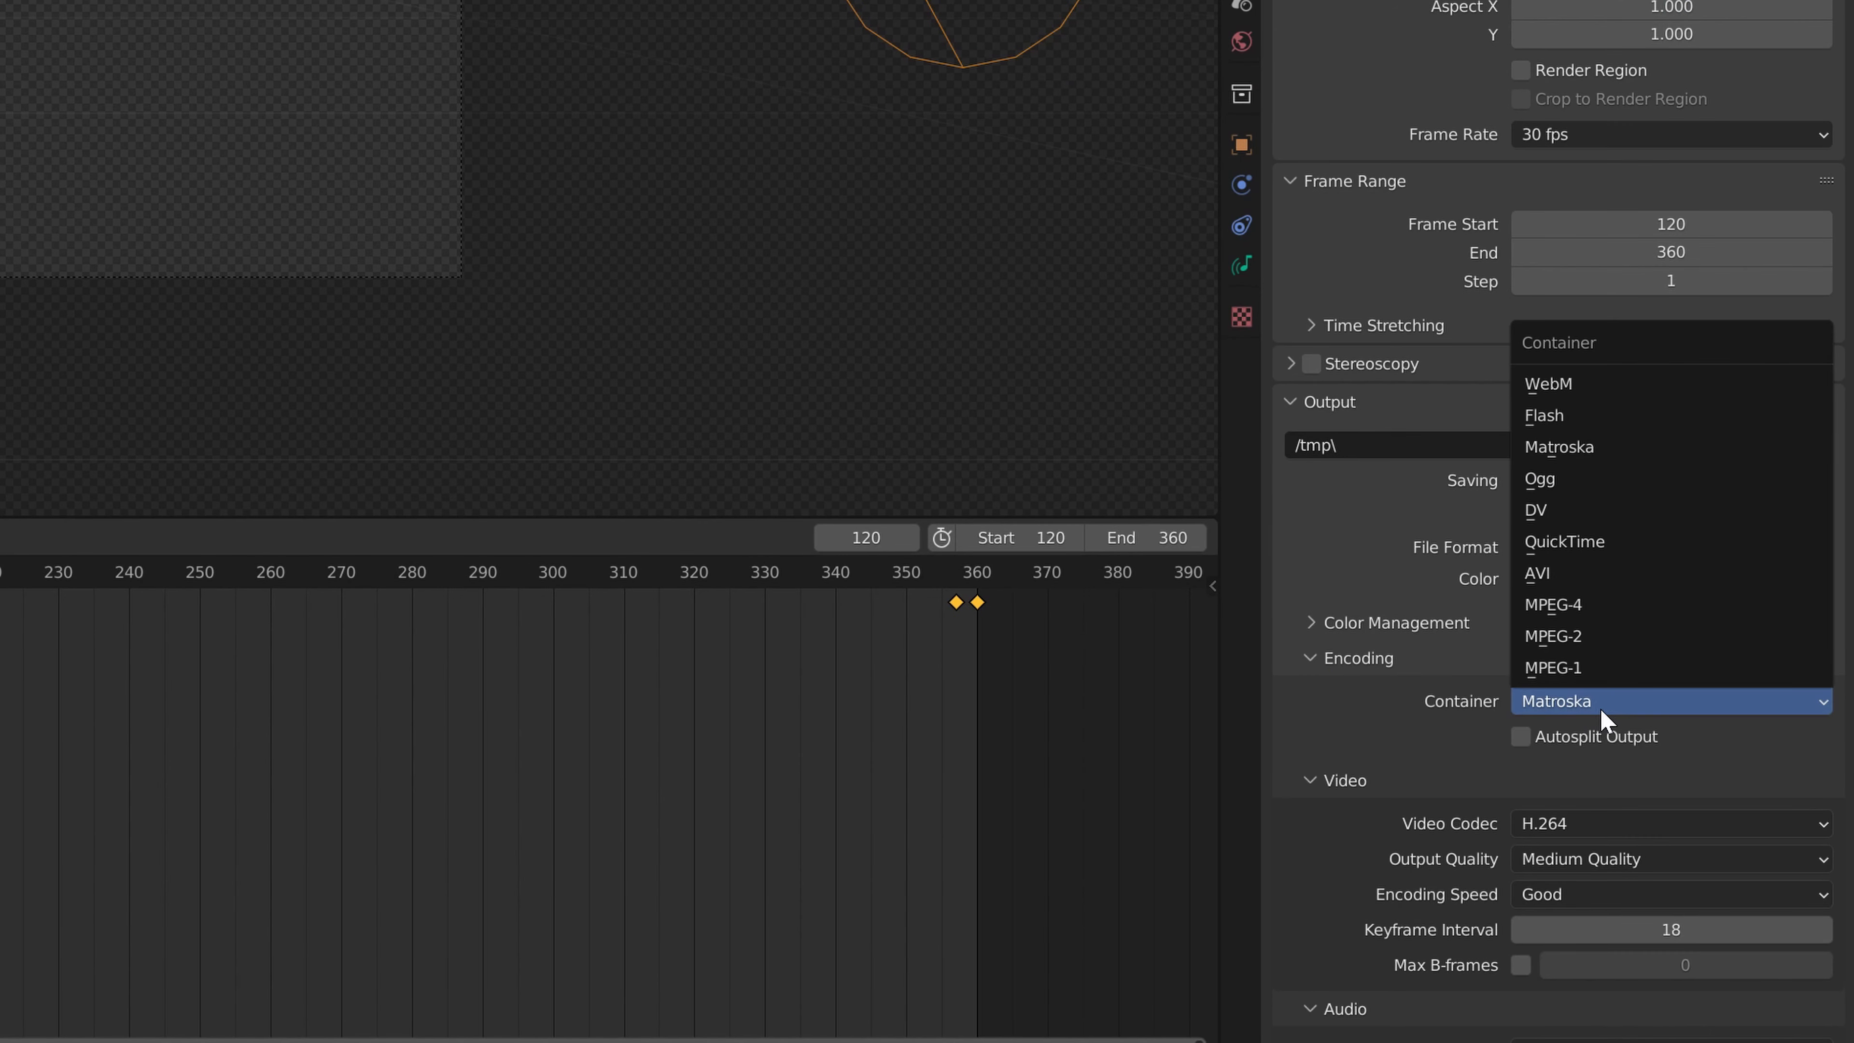
left_click(1591, 606)
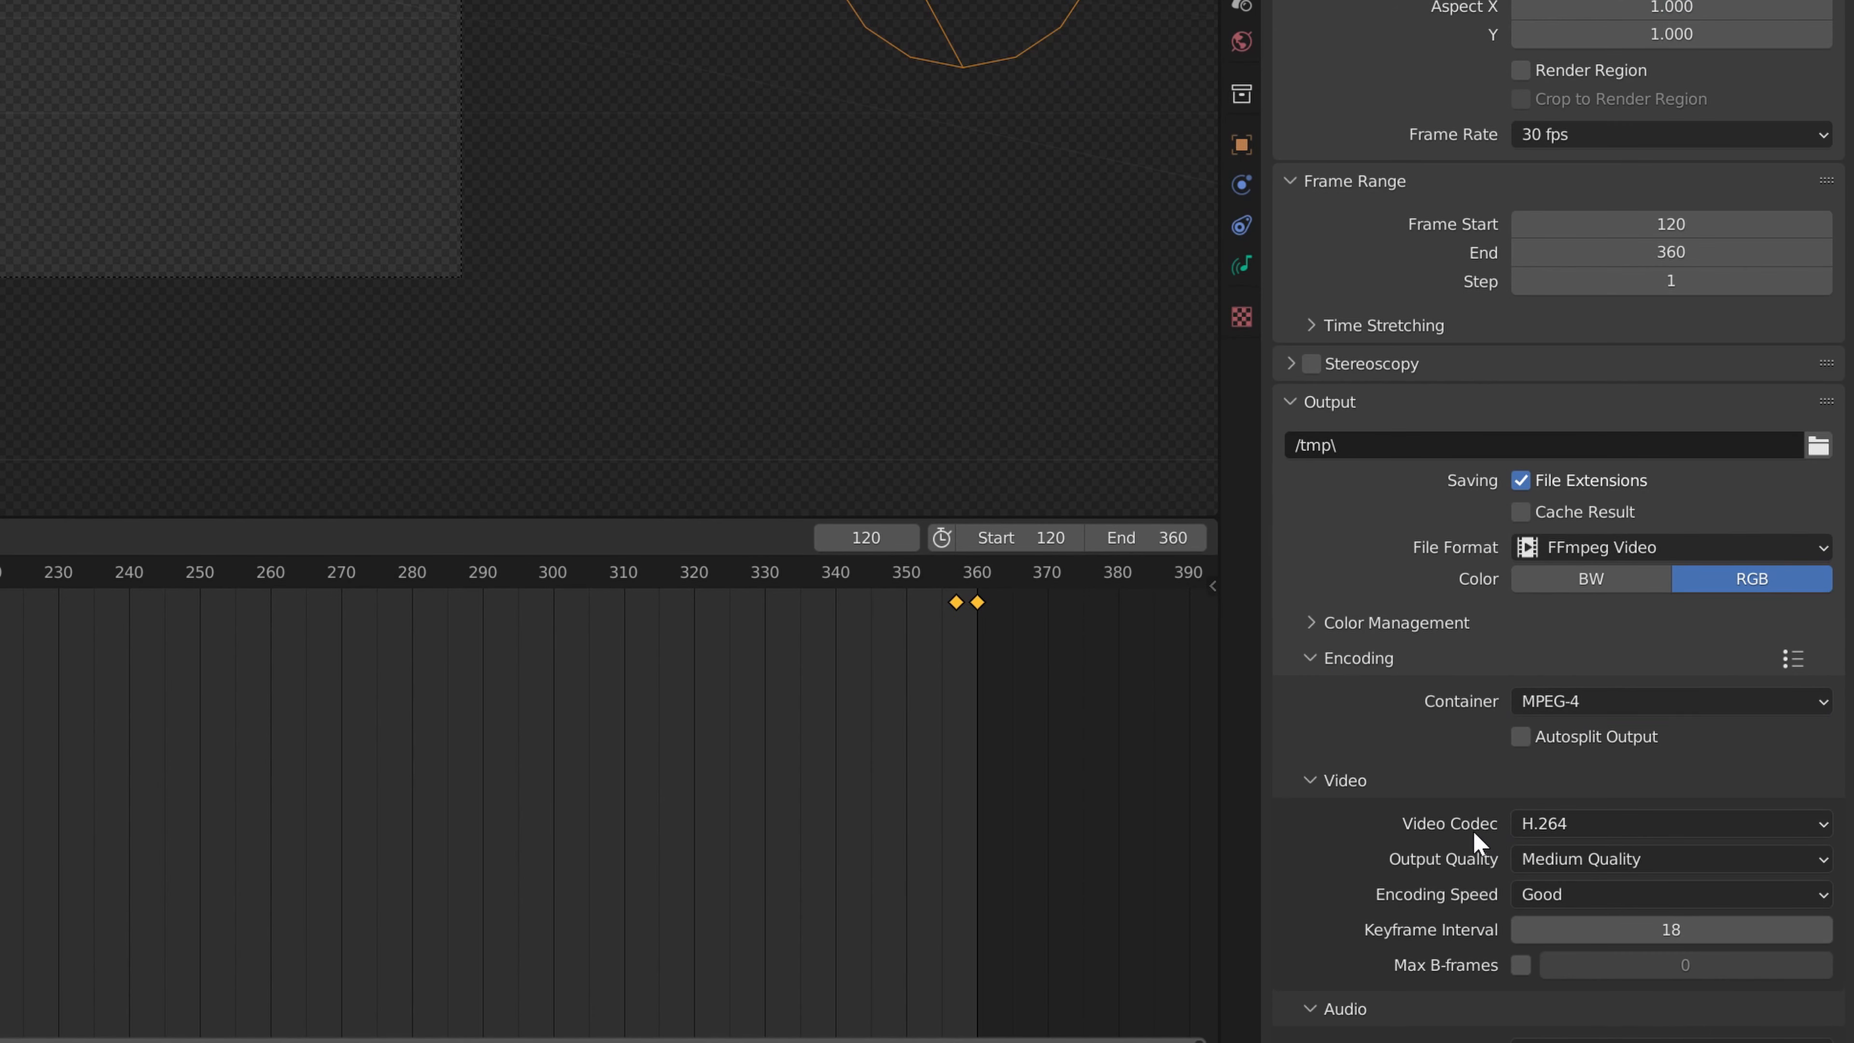
left_click(1591, 860)
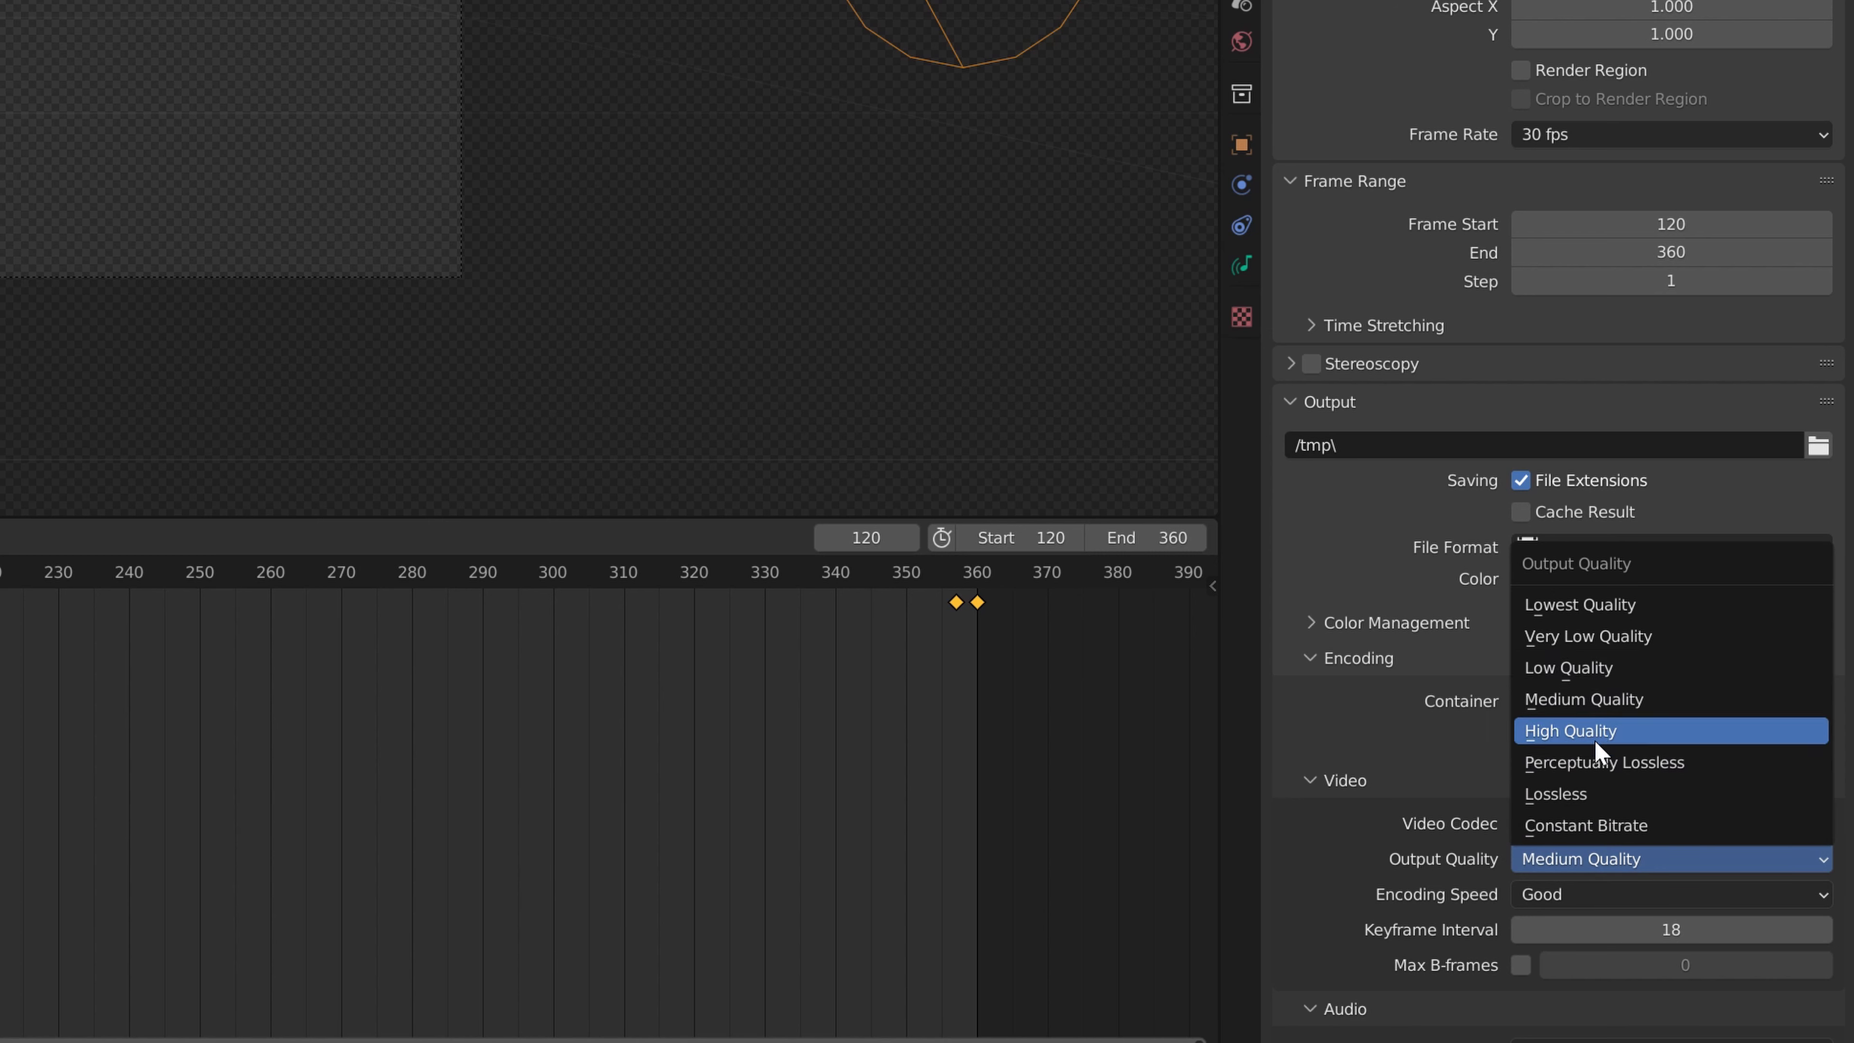
left_click(1597, 764)
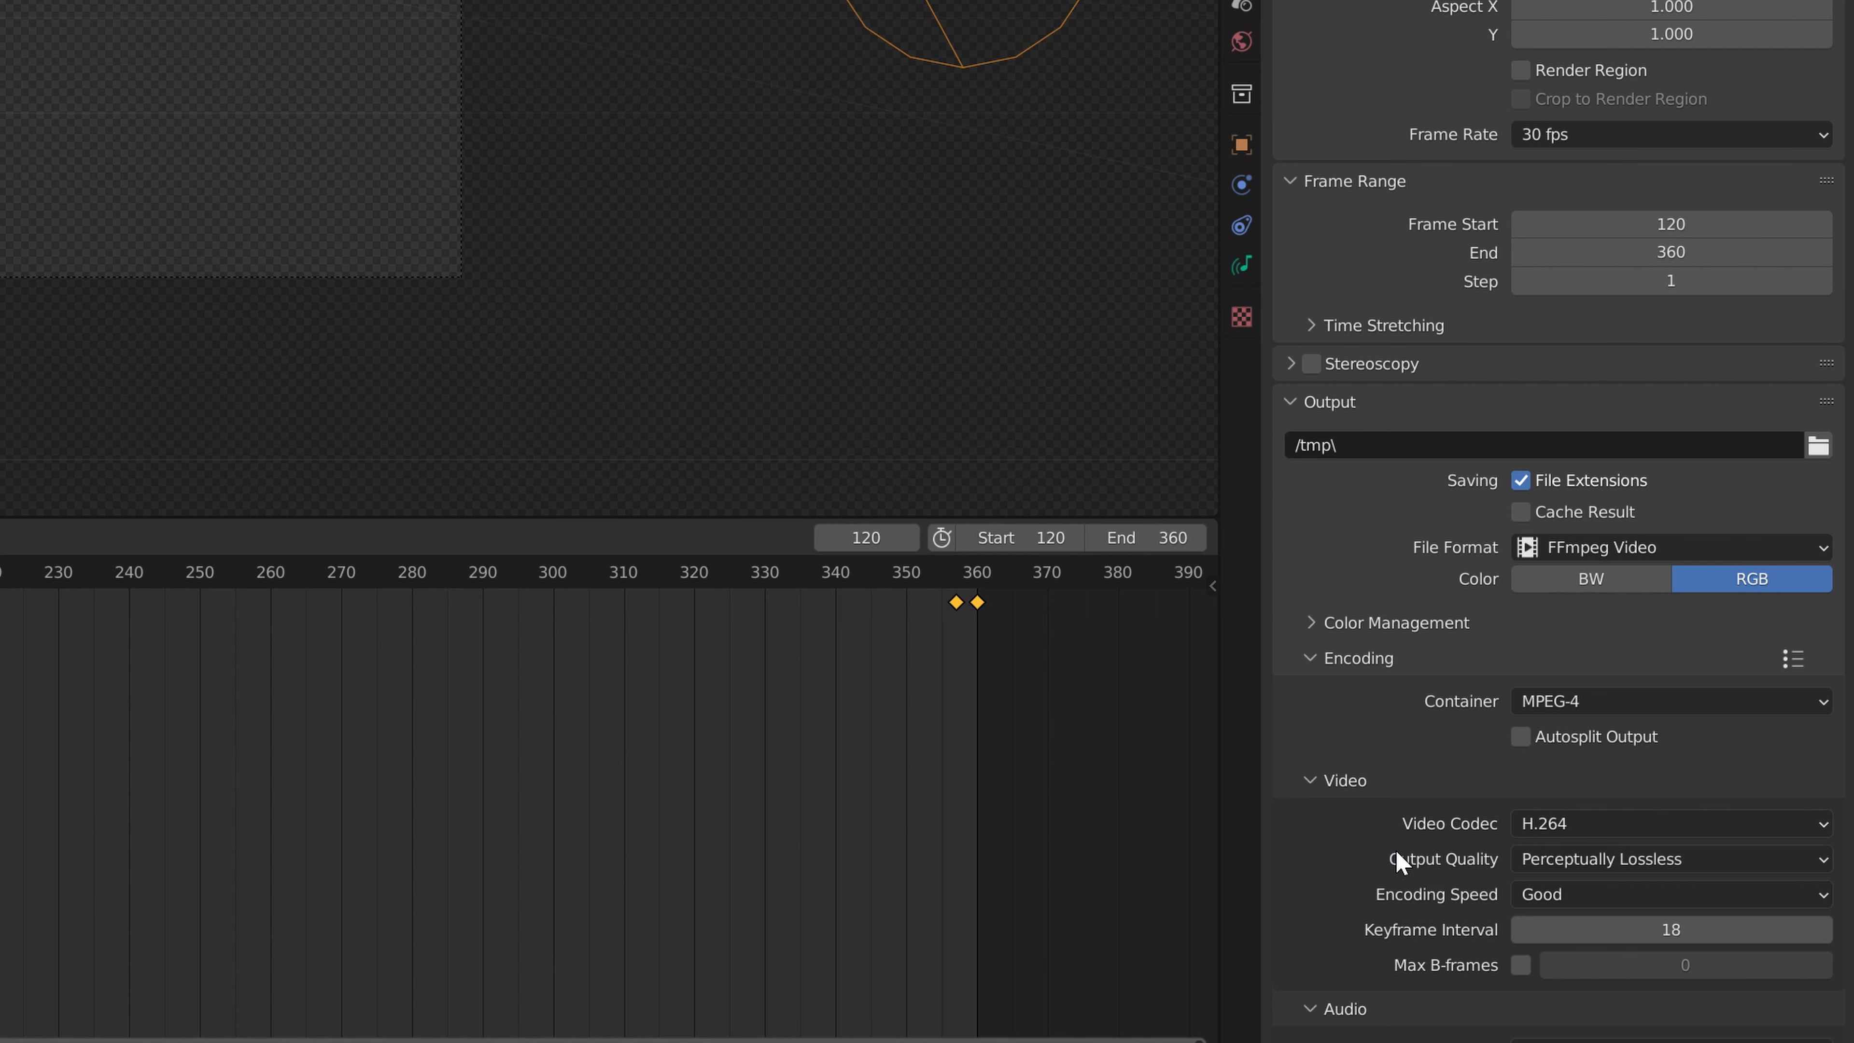
Set the output's audio codec to AAC with a volume of 1.0.
scroll(1402, 862, "down", 3)
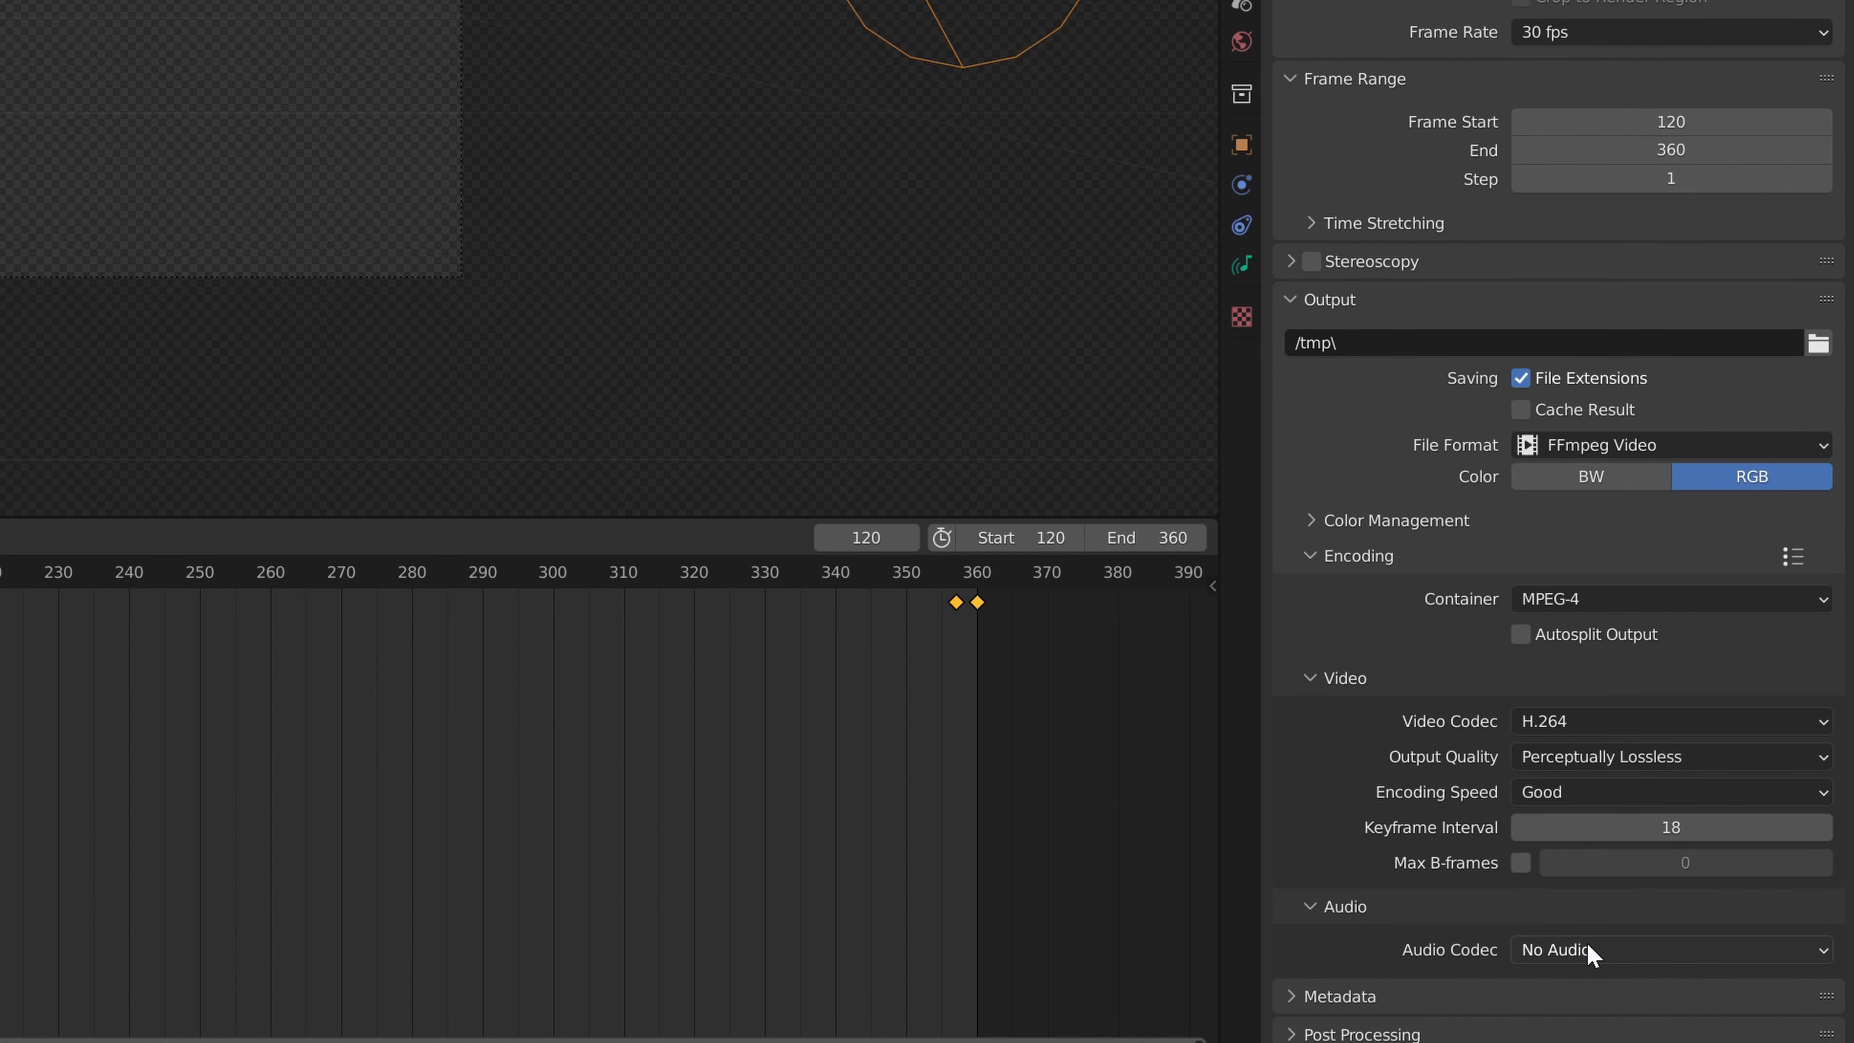
left_click(1573, 949)
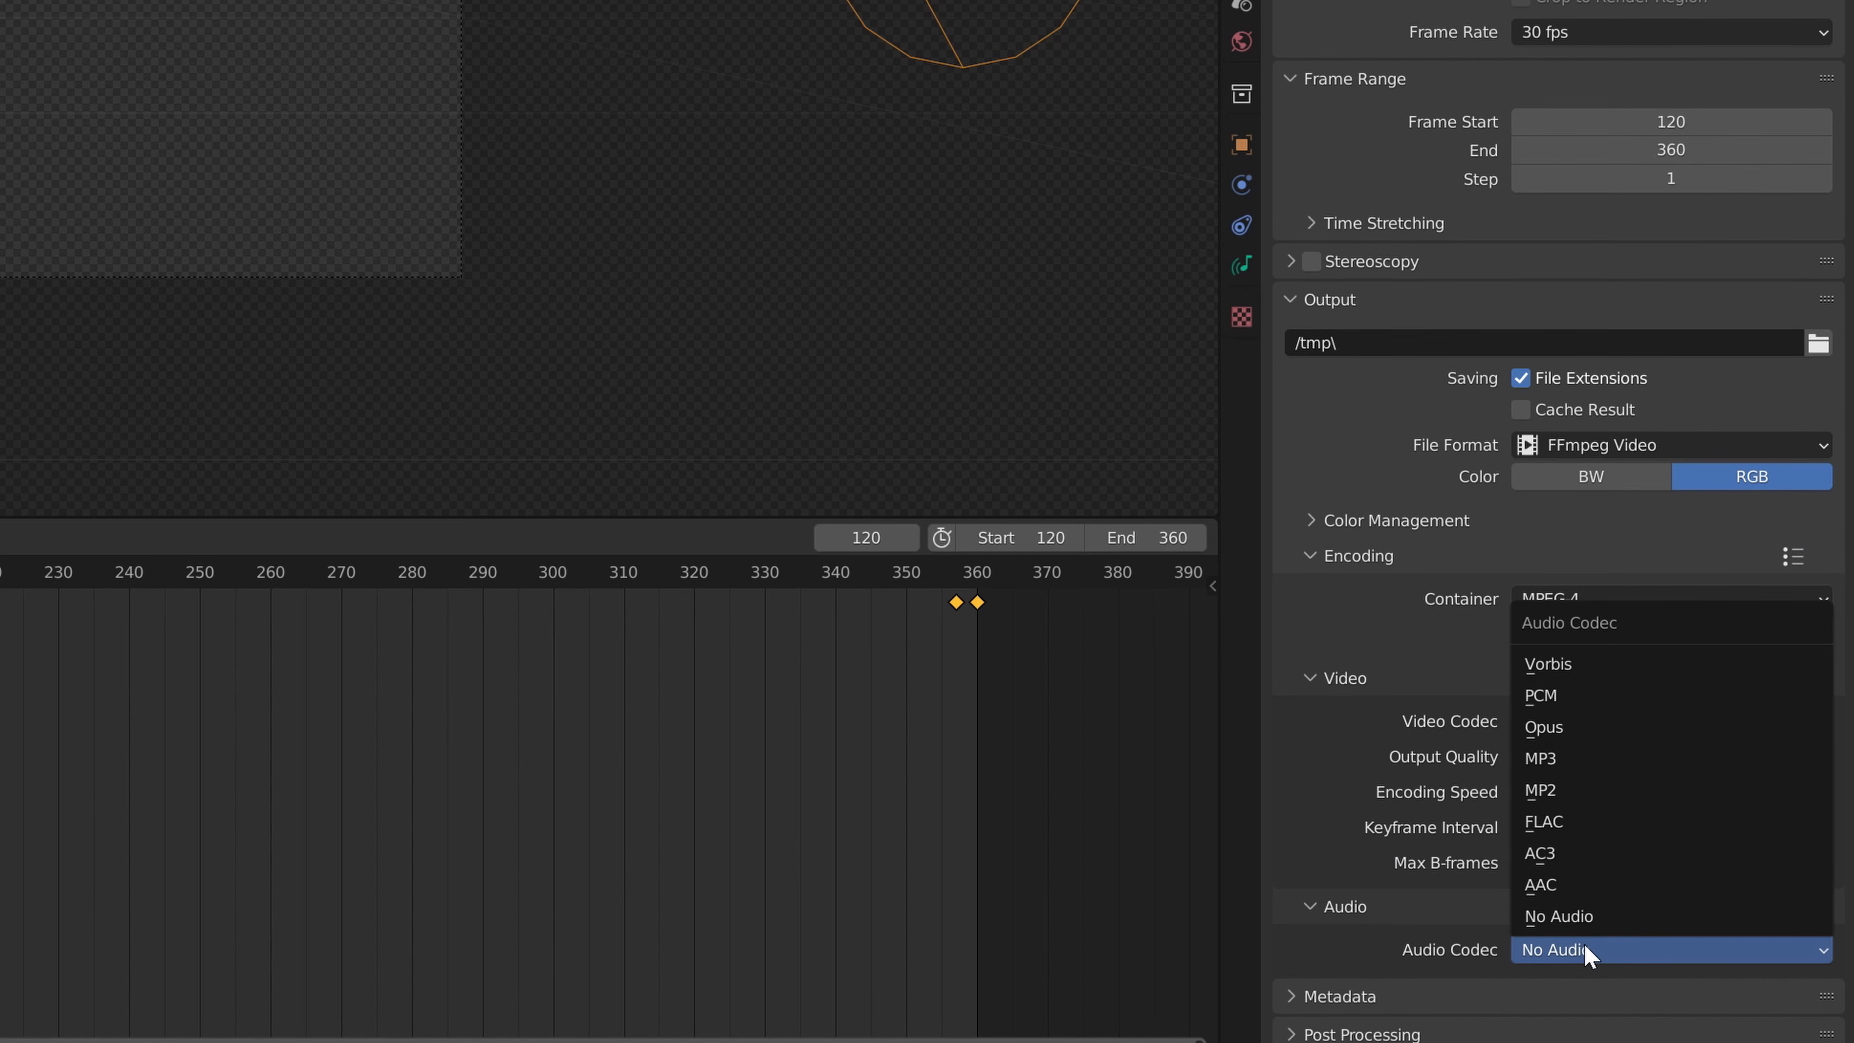
left_click(1575, 885)
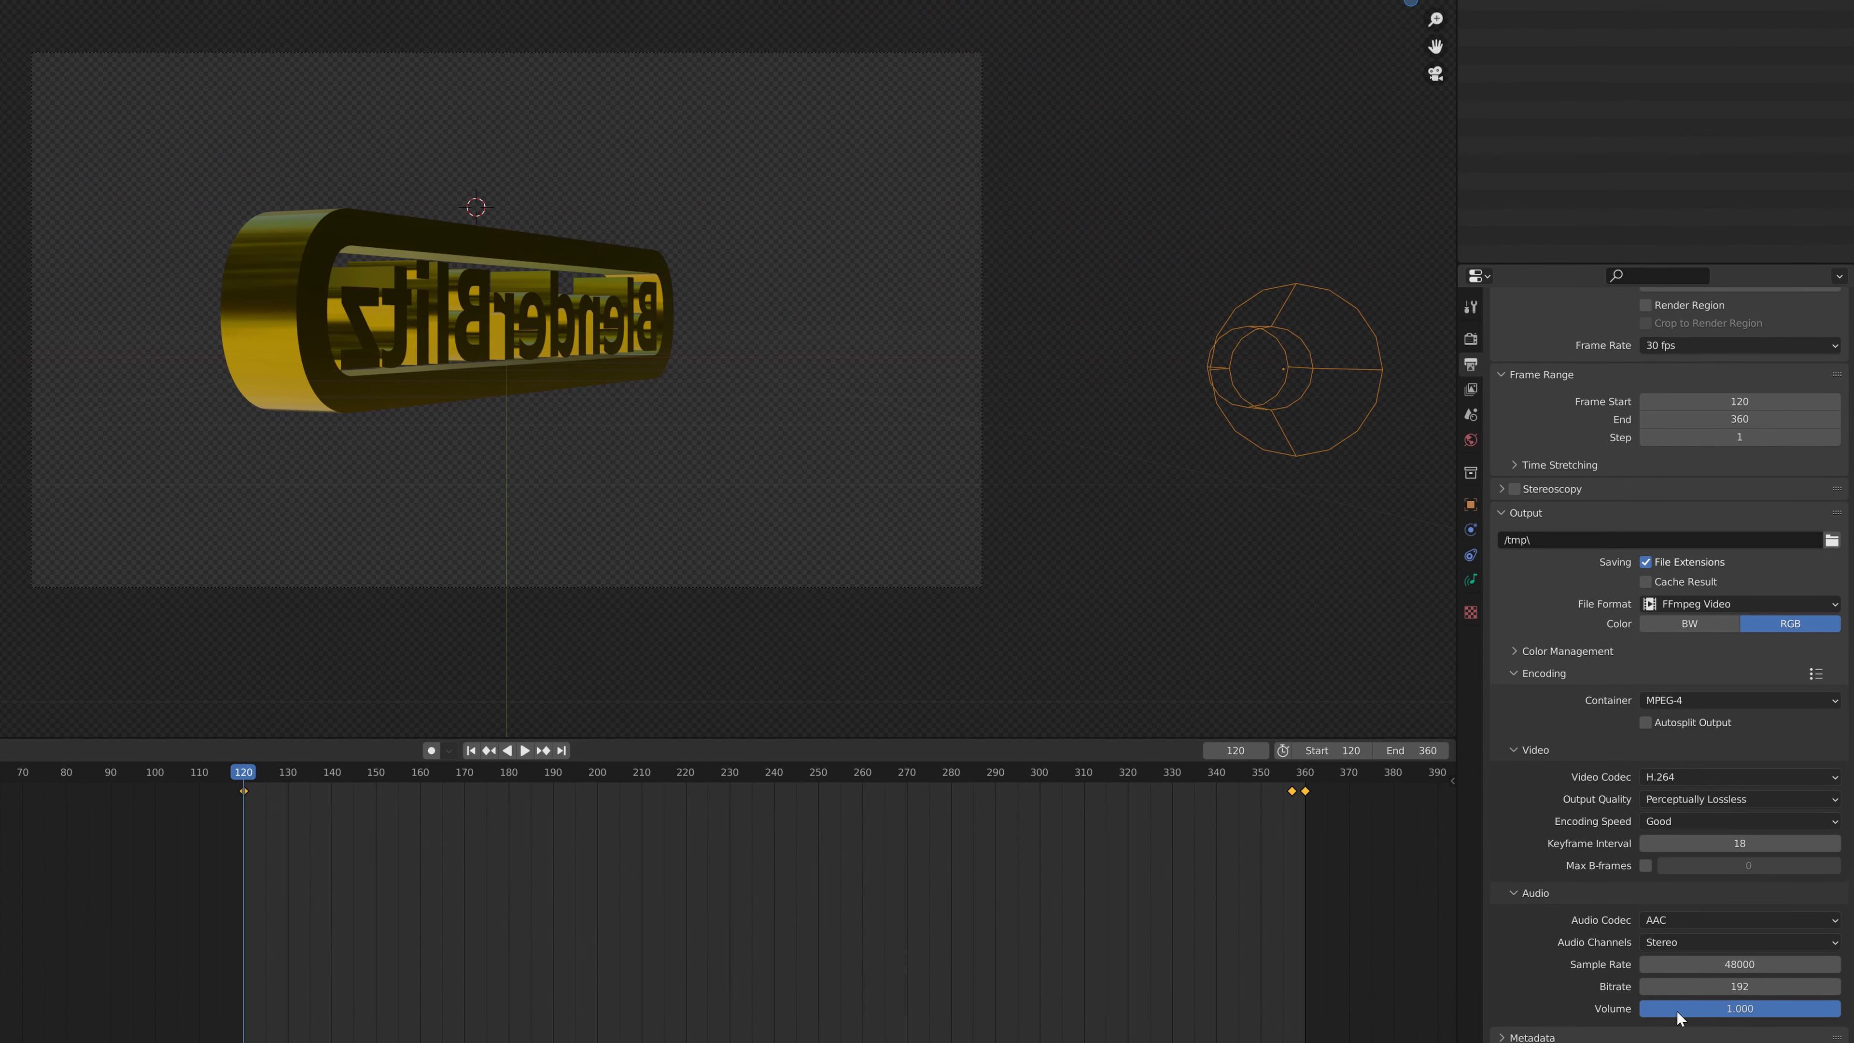
left_click(1738, 1008)
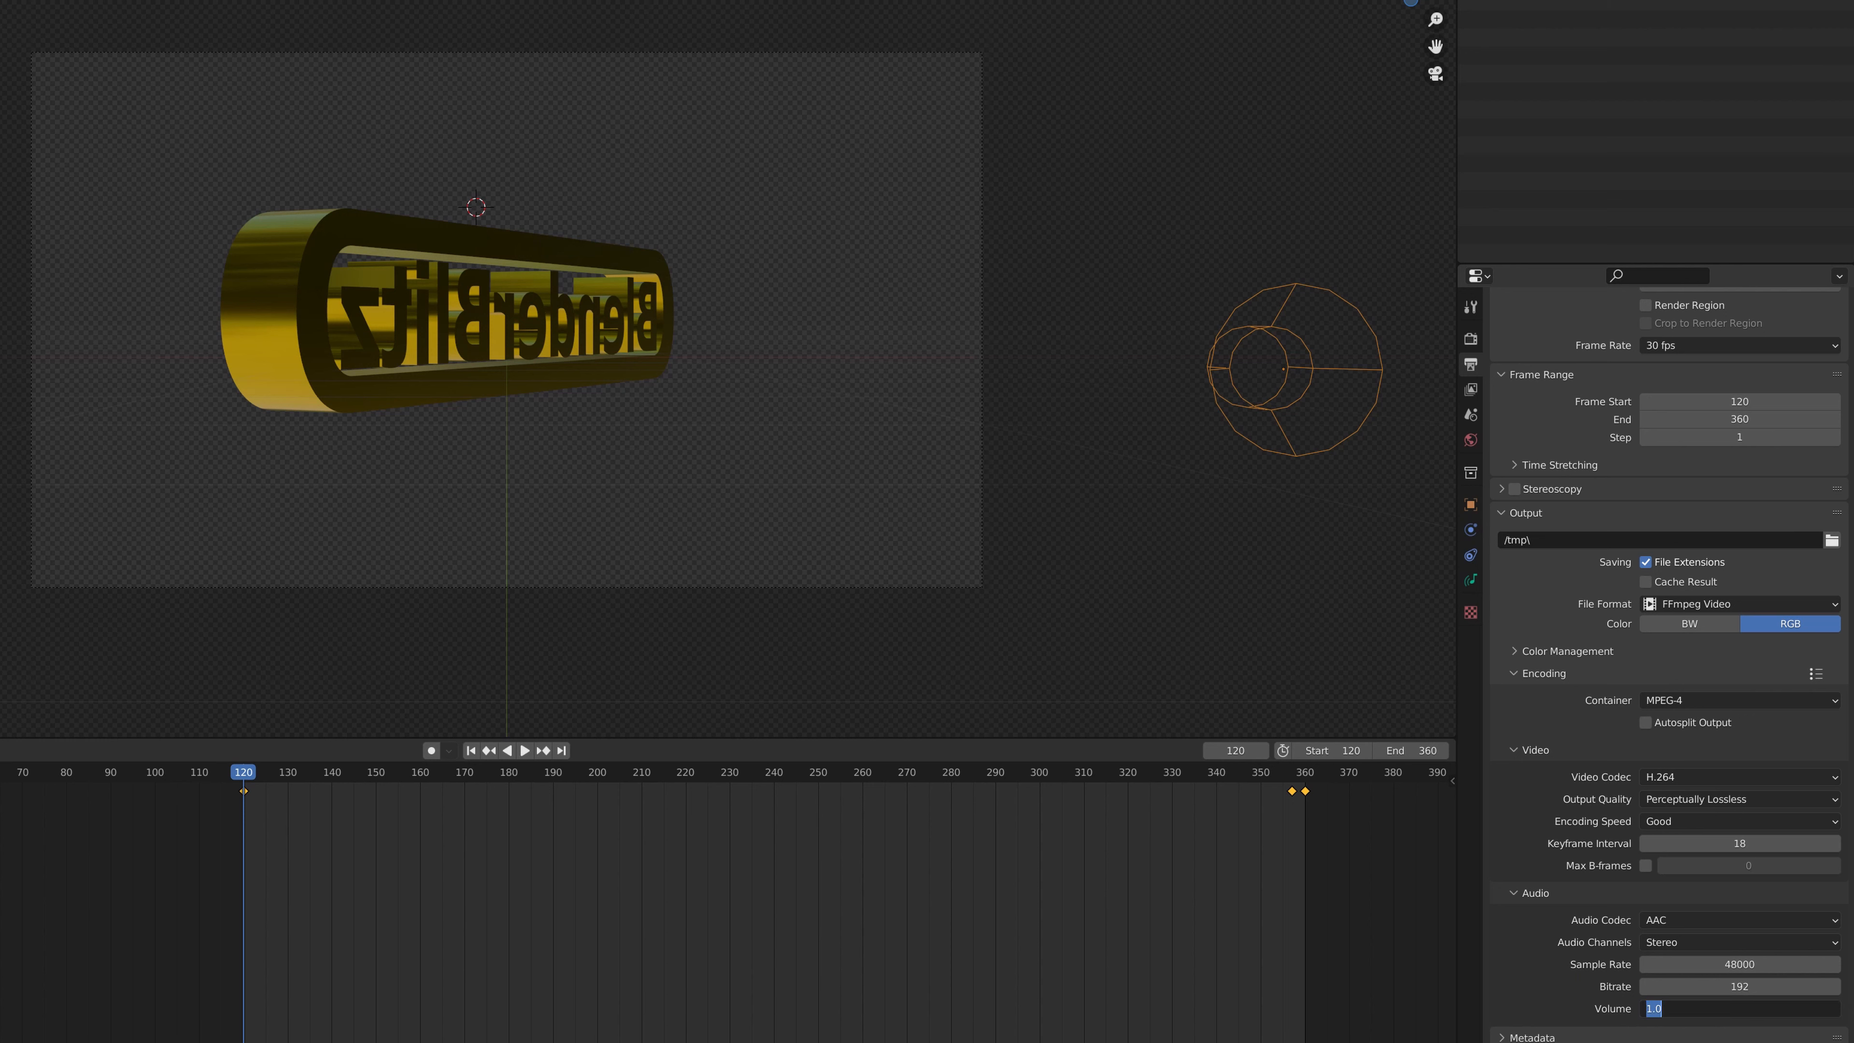
left_click(1661, 1008)
key("Return")
Enable Motion Blur in the render settings with position End on Frame, shutter 1.00 and max blur 128.
scroll(1543, 998, "up", 5)
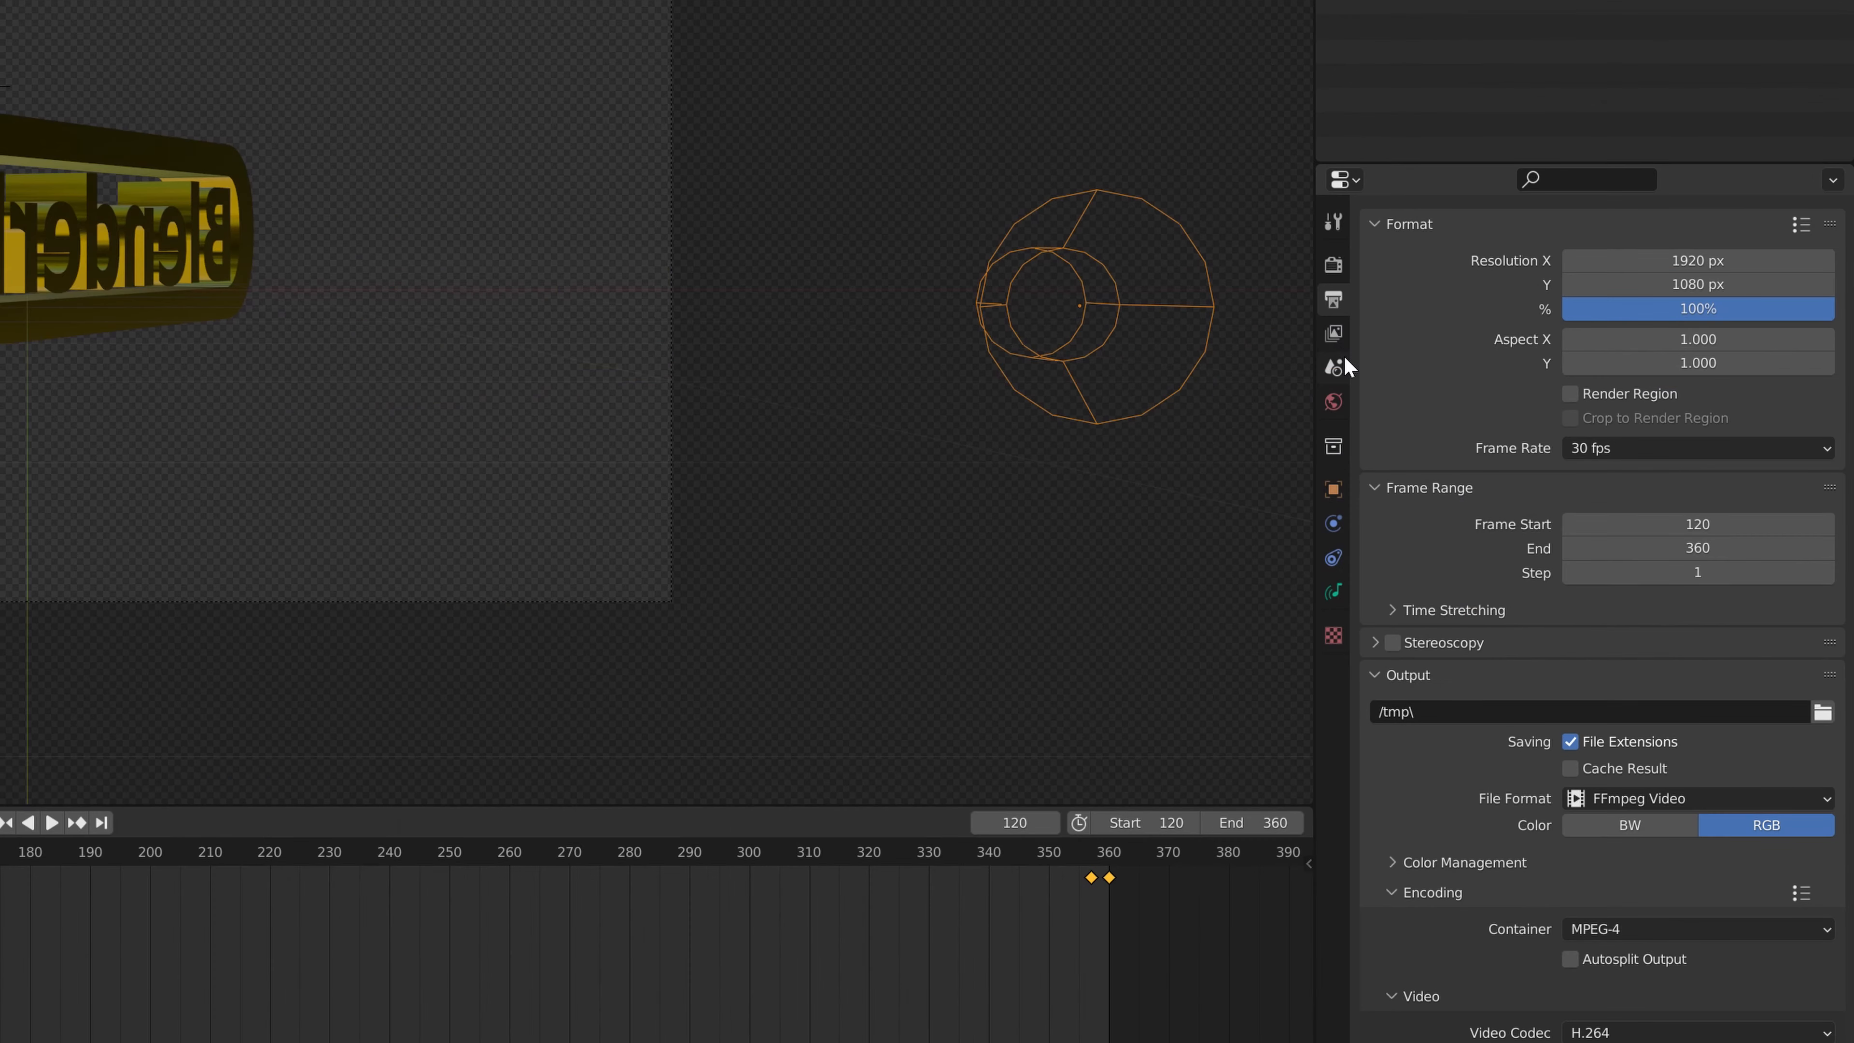
left_click(1471, 338)
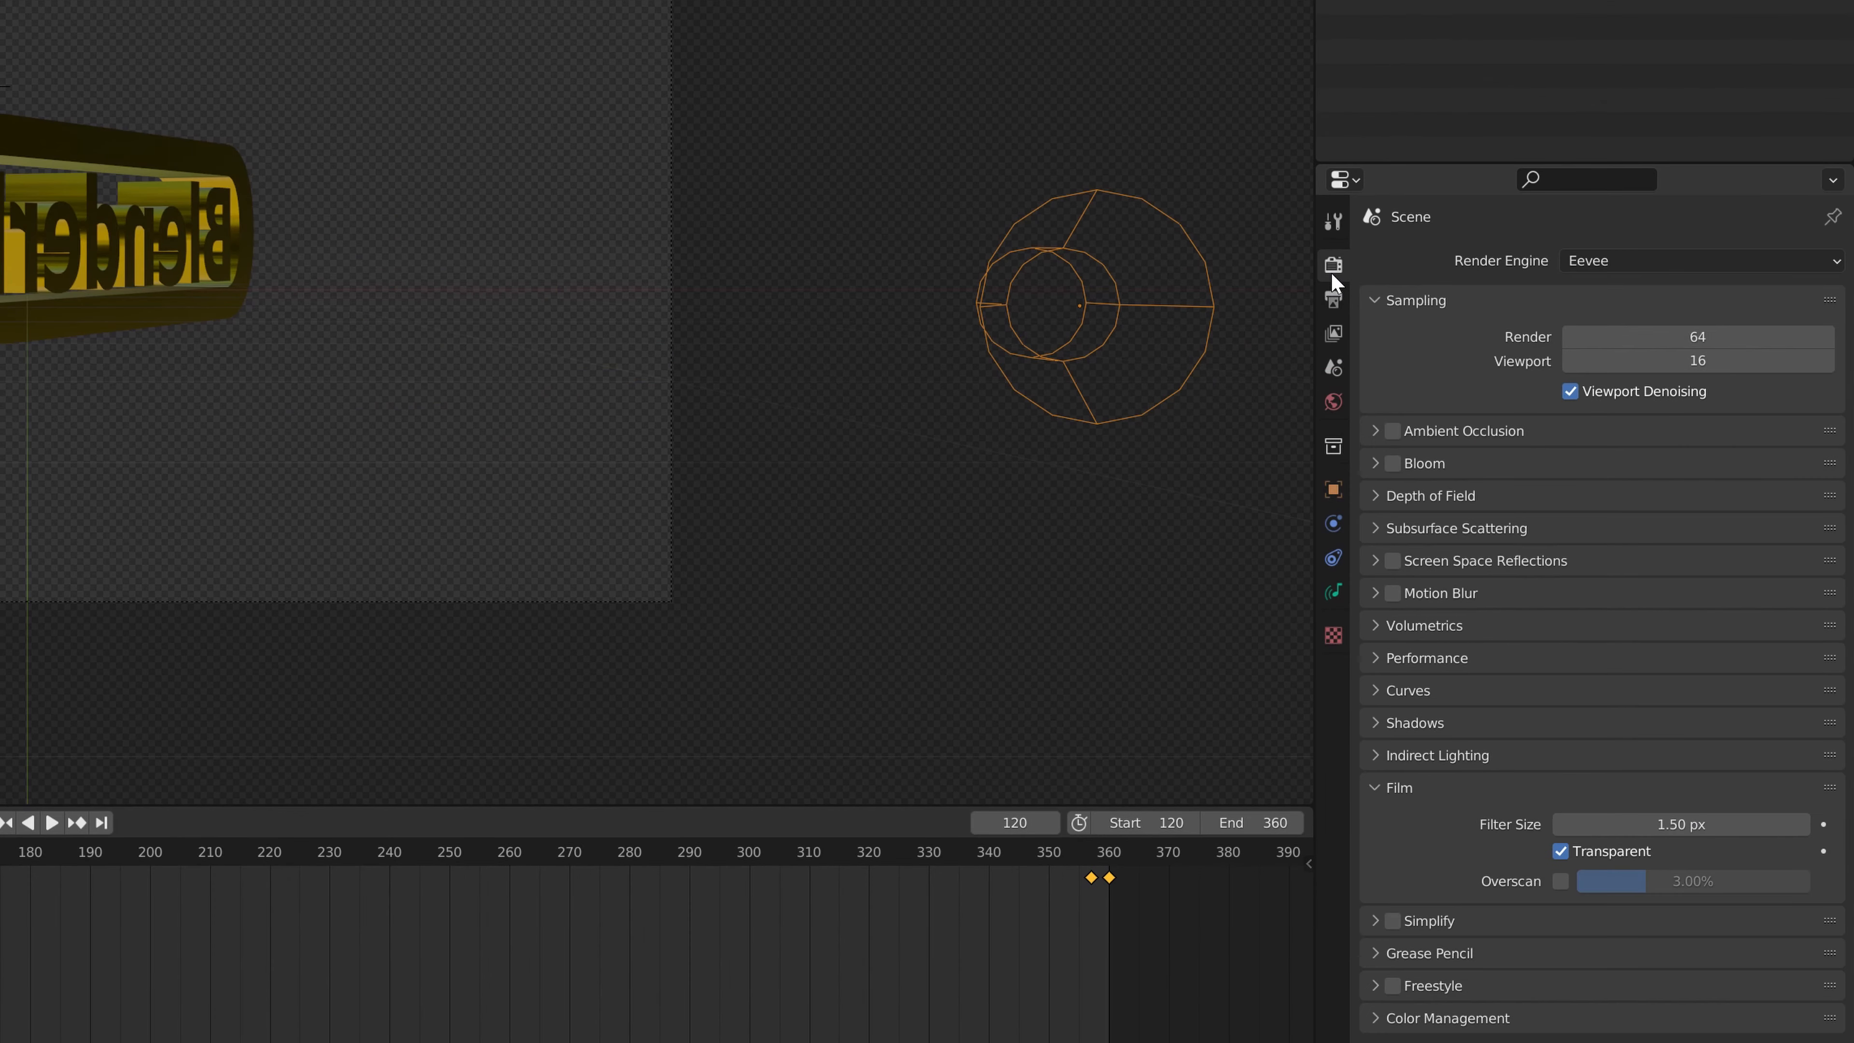
left_click(1374, 593)
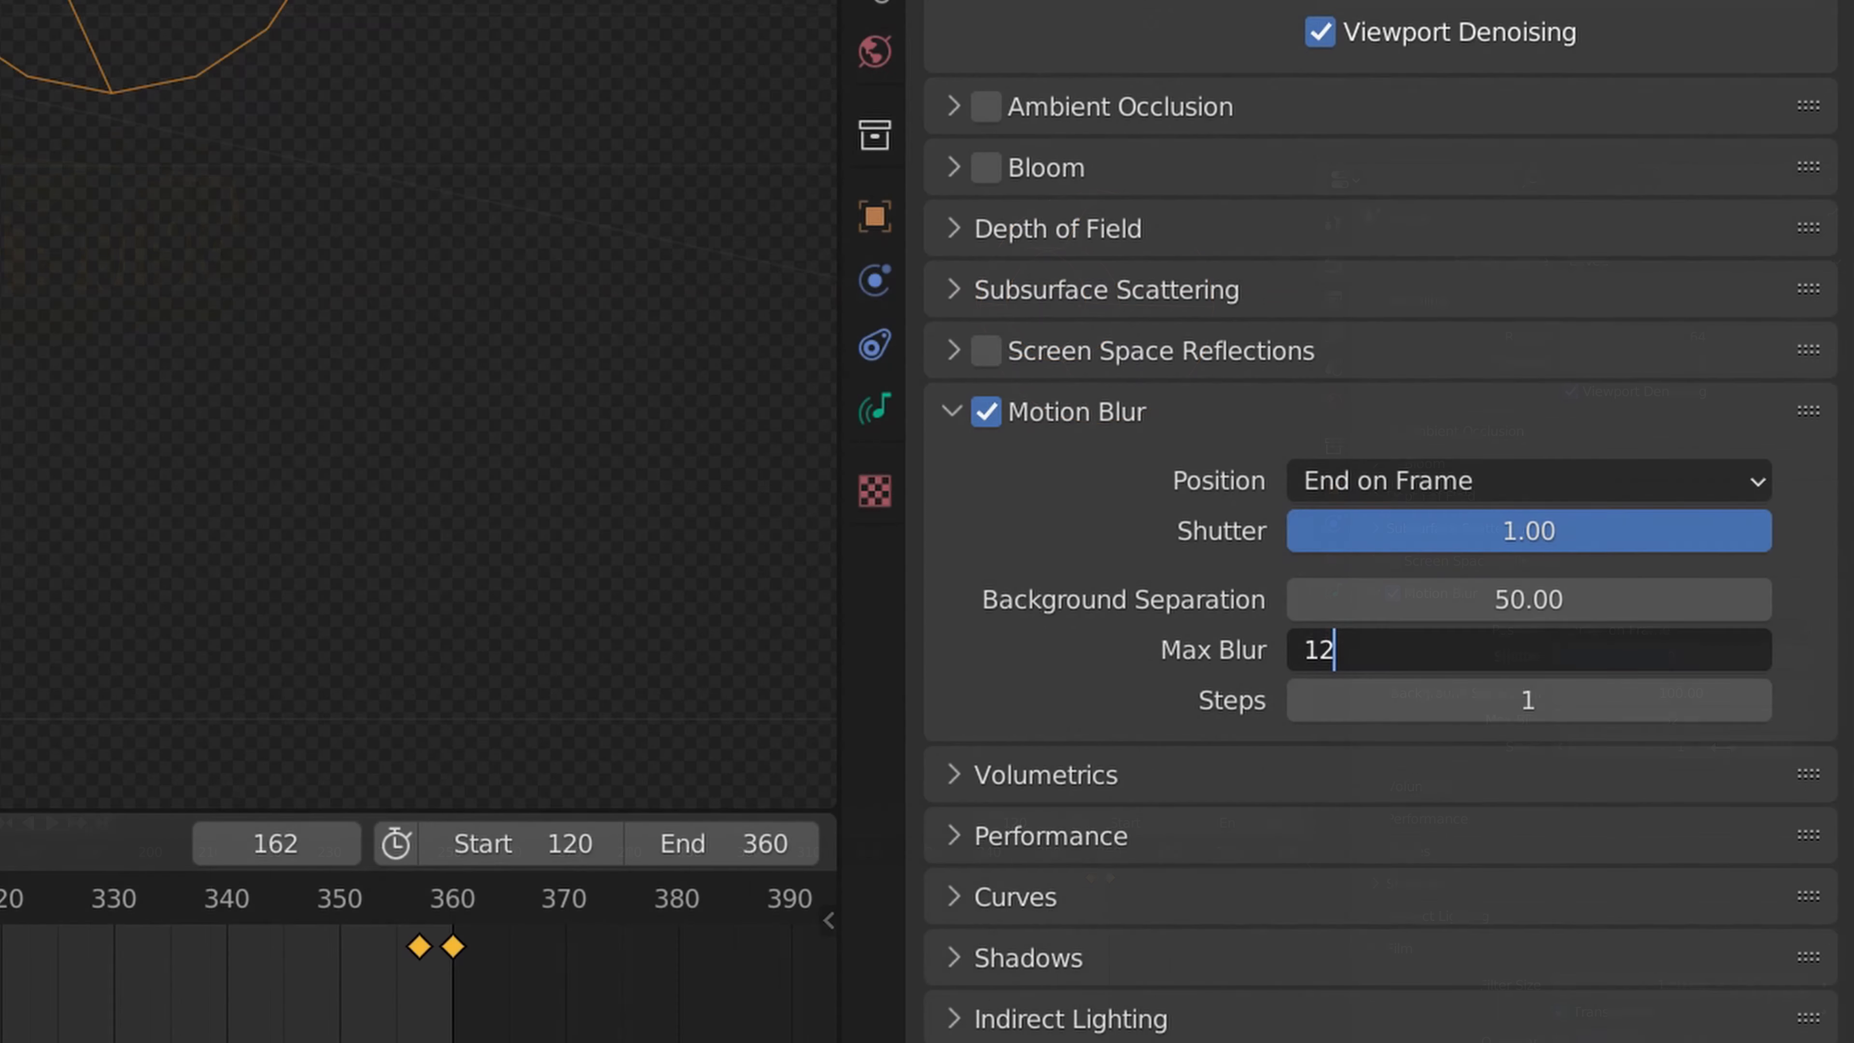
type("8")
key("Return")
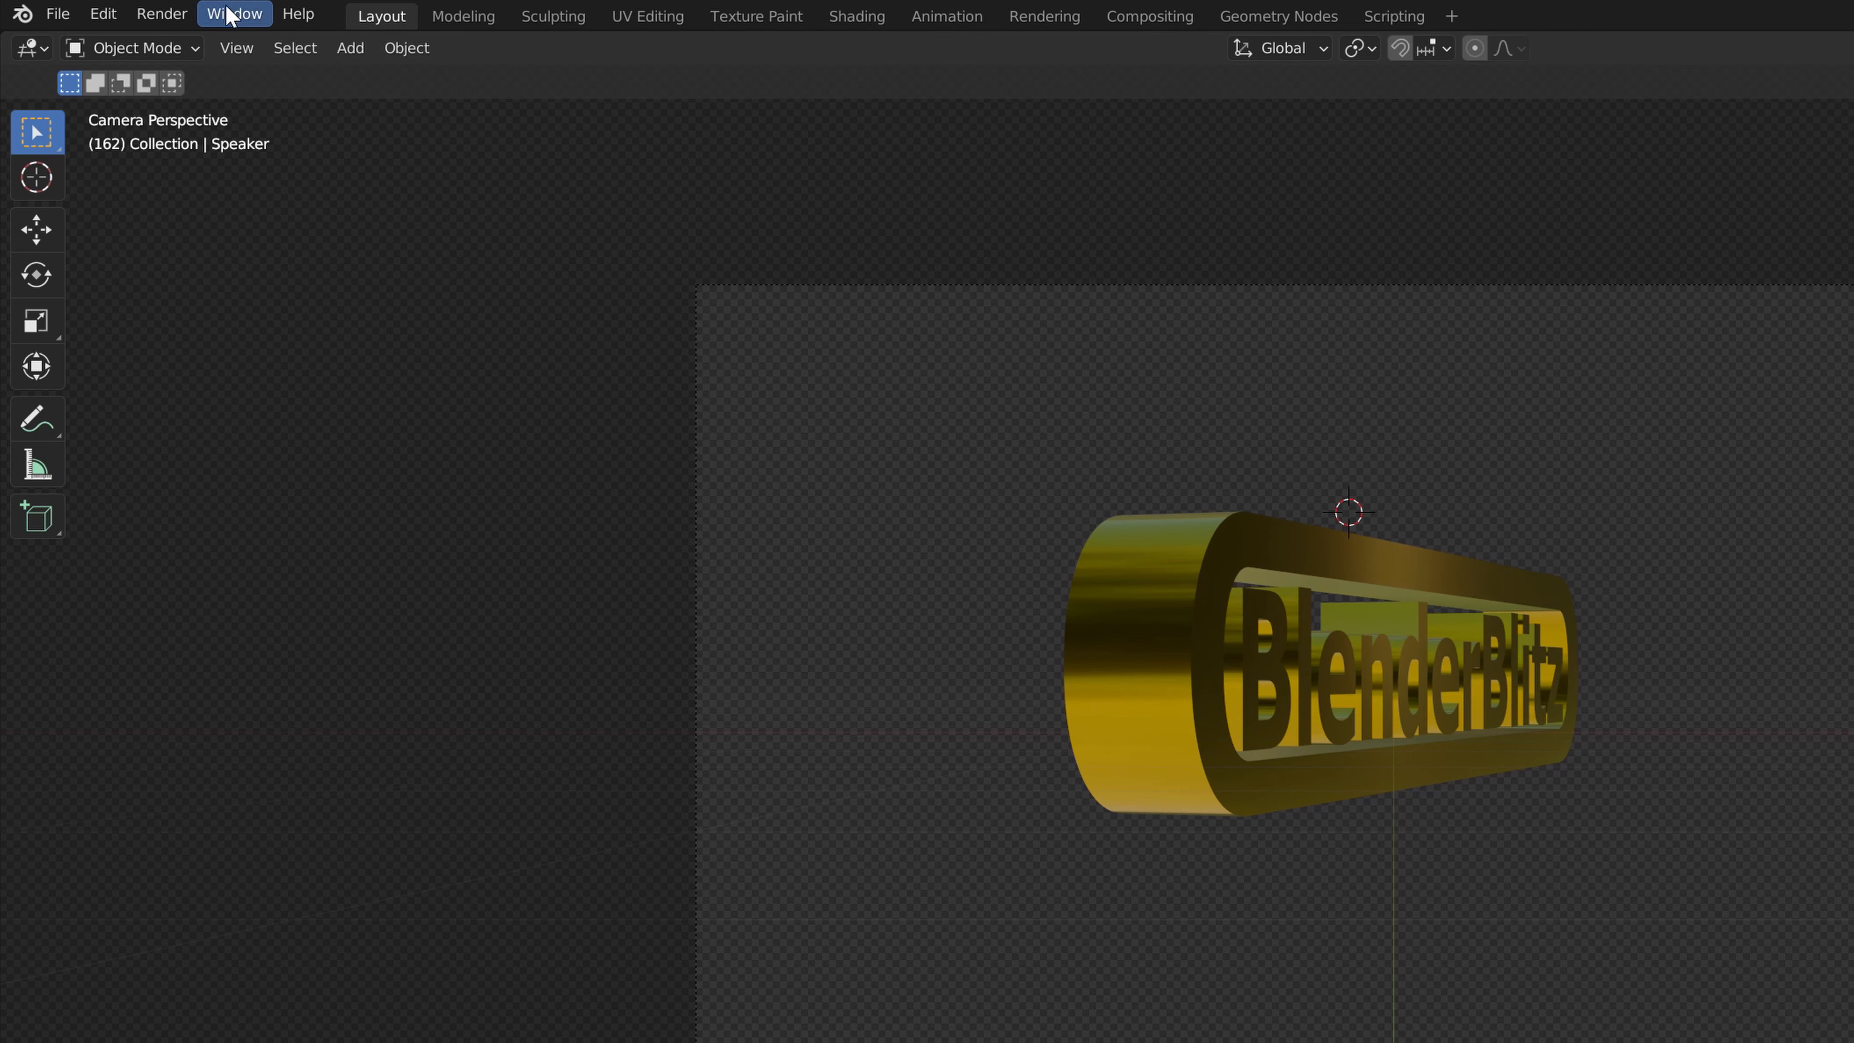
Render the current frame as a test image to check the motion blur, then close the render window.
left_click(161, 14)
left_click(191, 64)
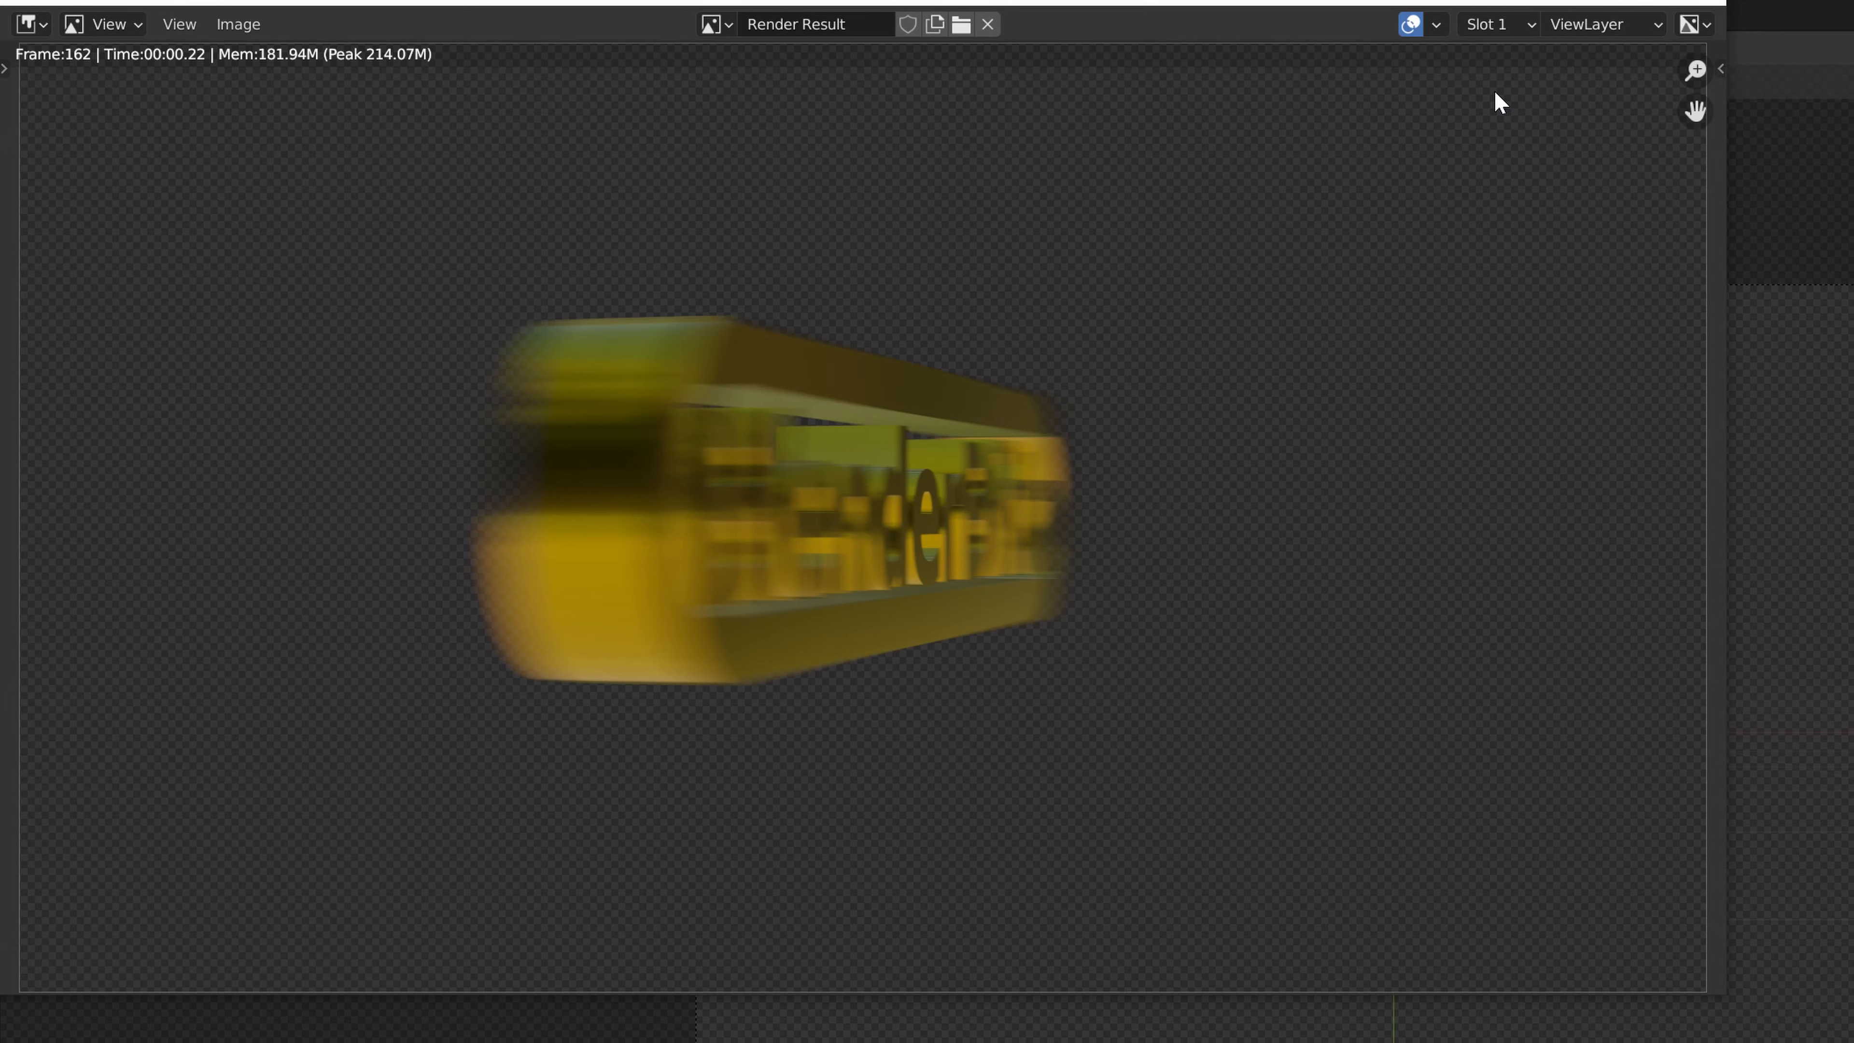
left_click(1715, 11)
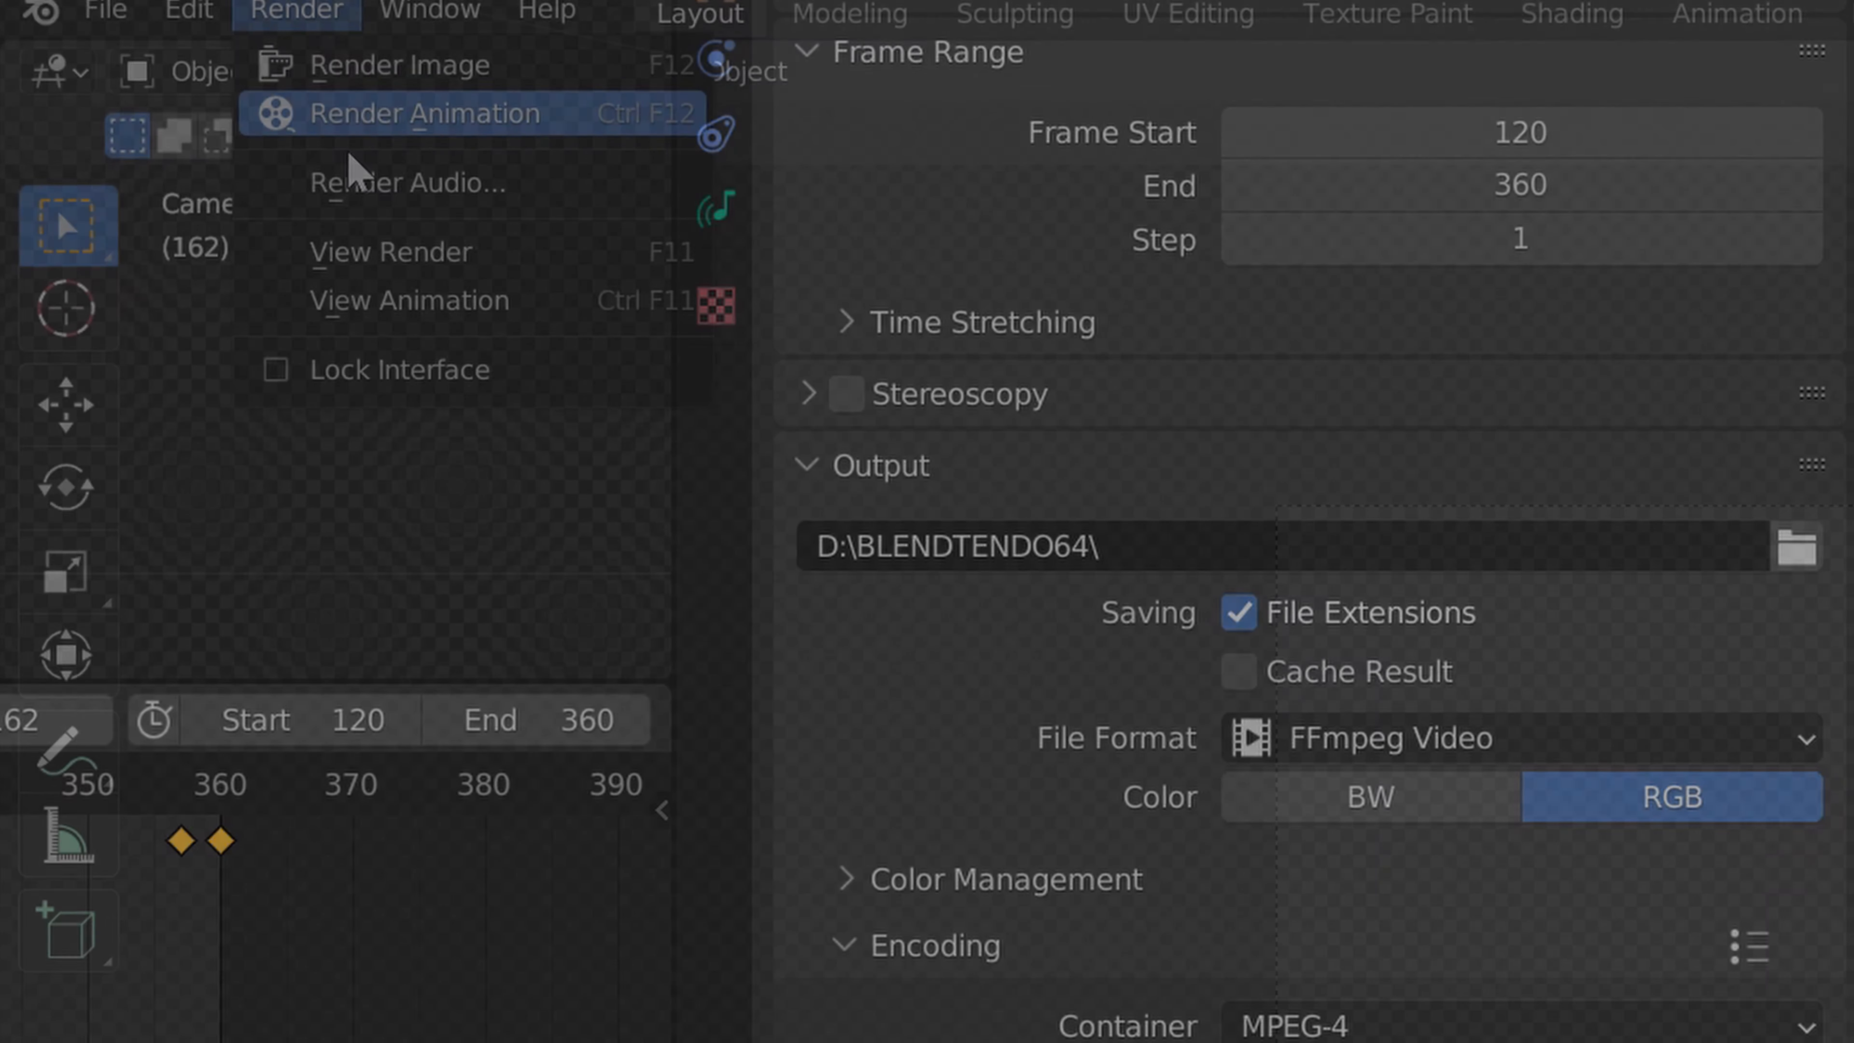
Render the animation to the D:\BLENDTENDO64\ folder.
left_click(368, 124)
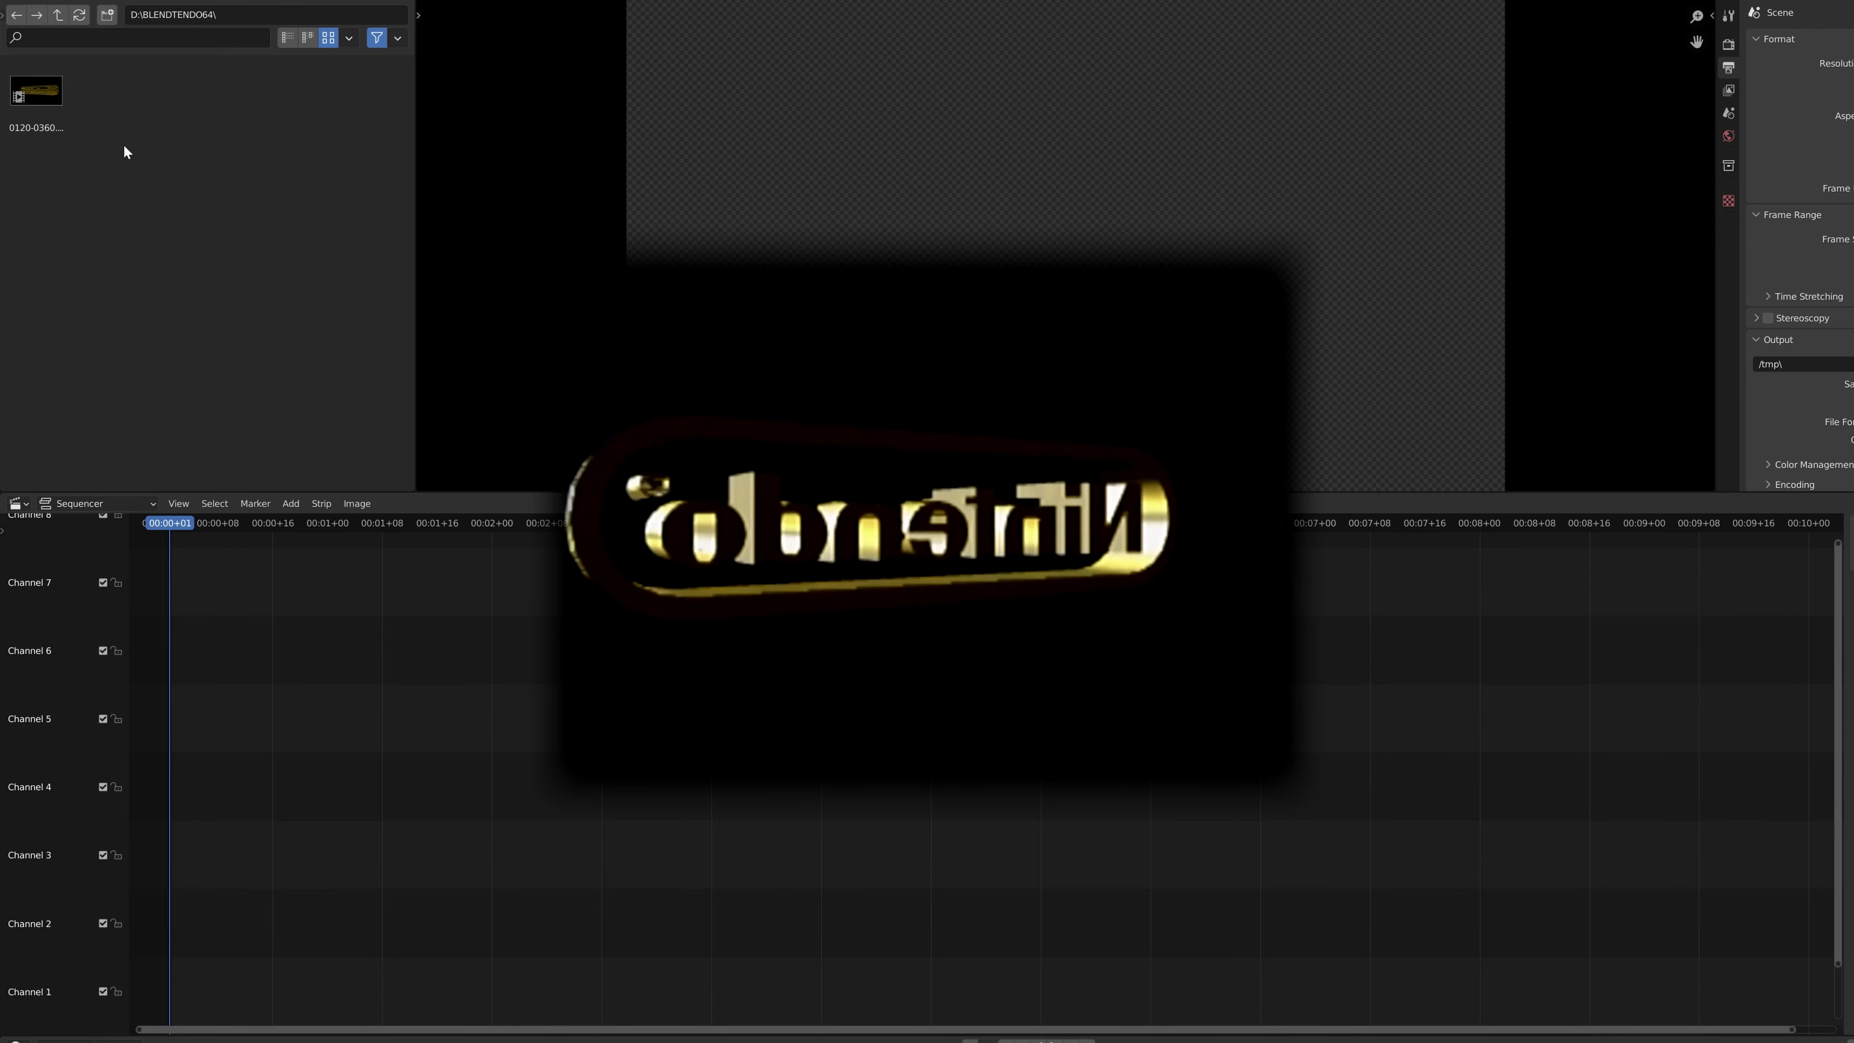
Place 0120-0360.mp4 in the sequencer at the first frame and add a Color strip at the same start.
left_click_drag(38, 95, 170, 963)
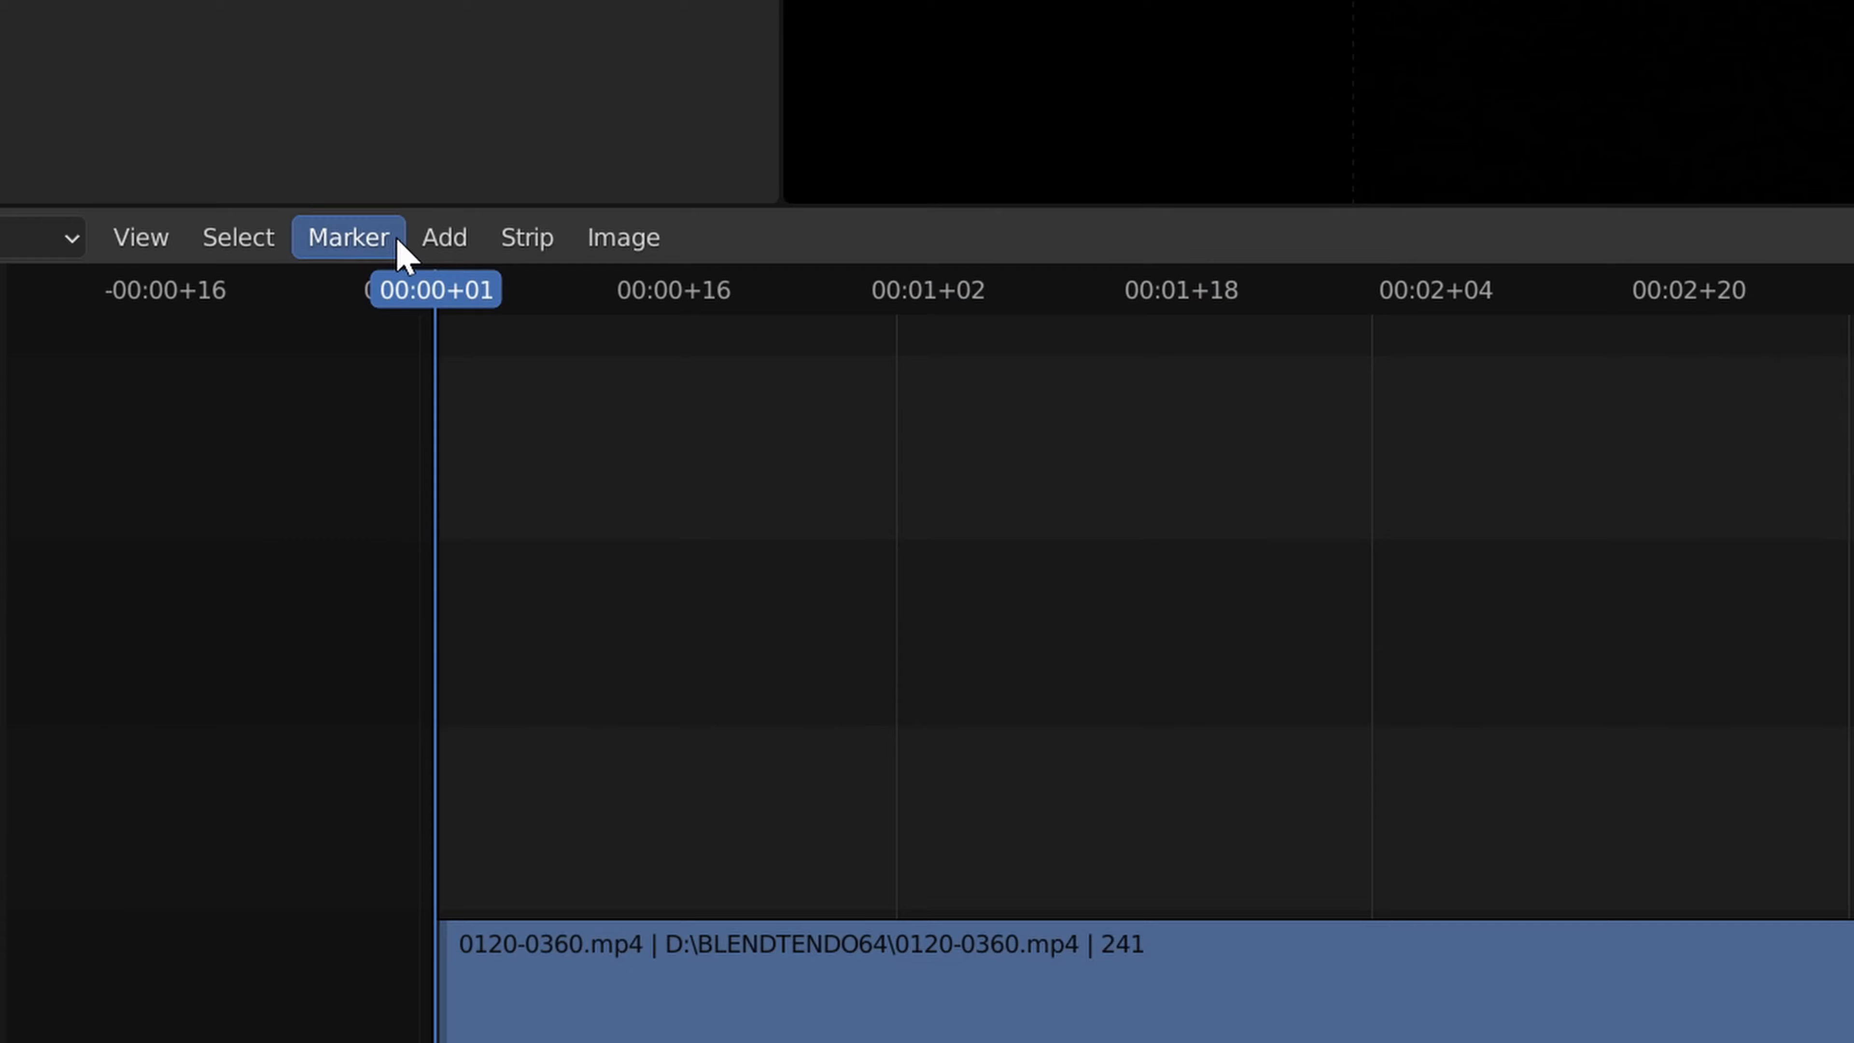
left_click(290, 505)
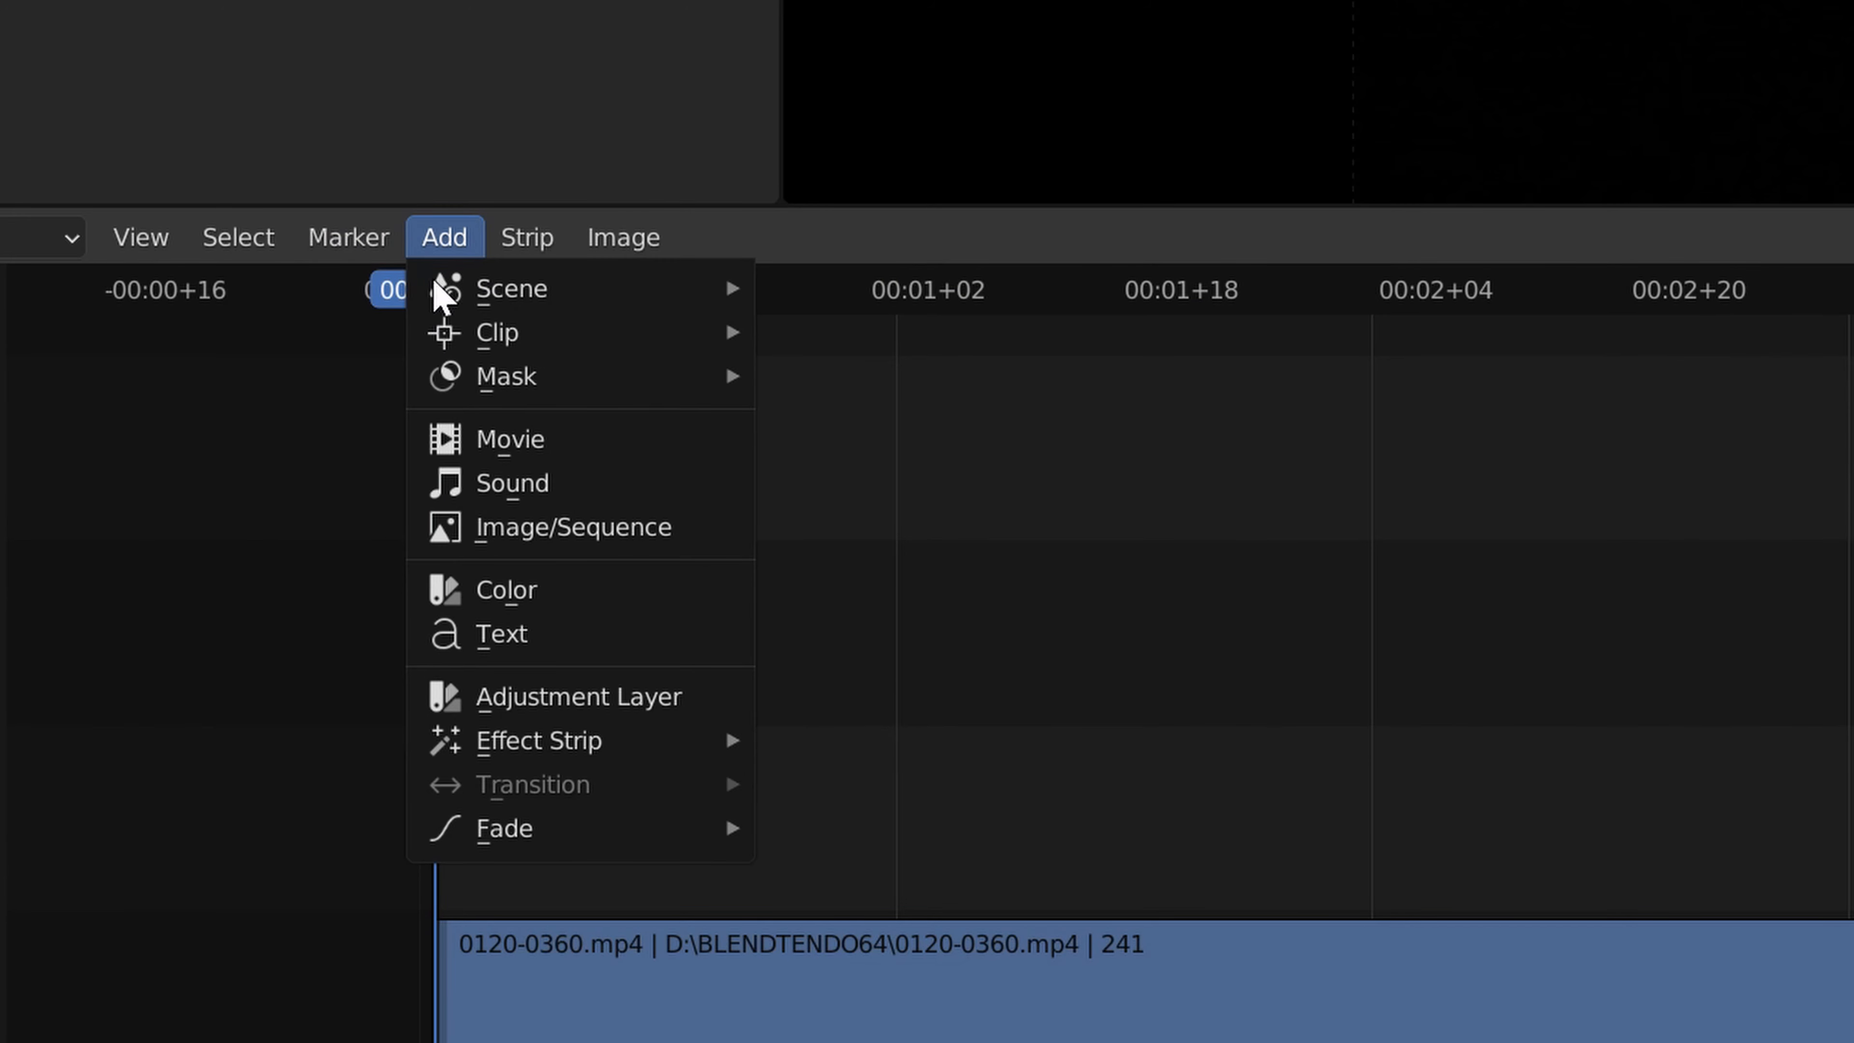
left_click(537, 590)
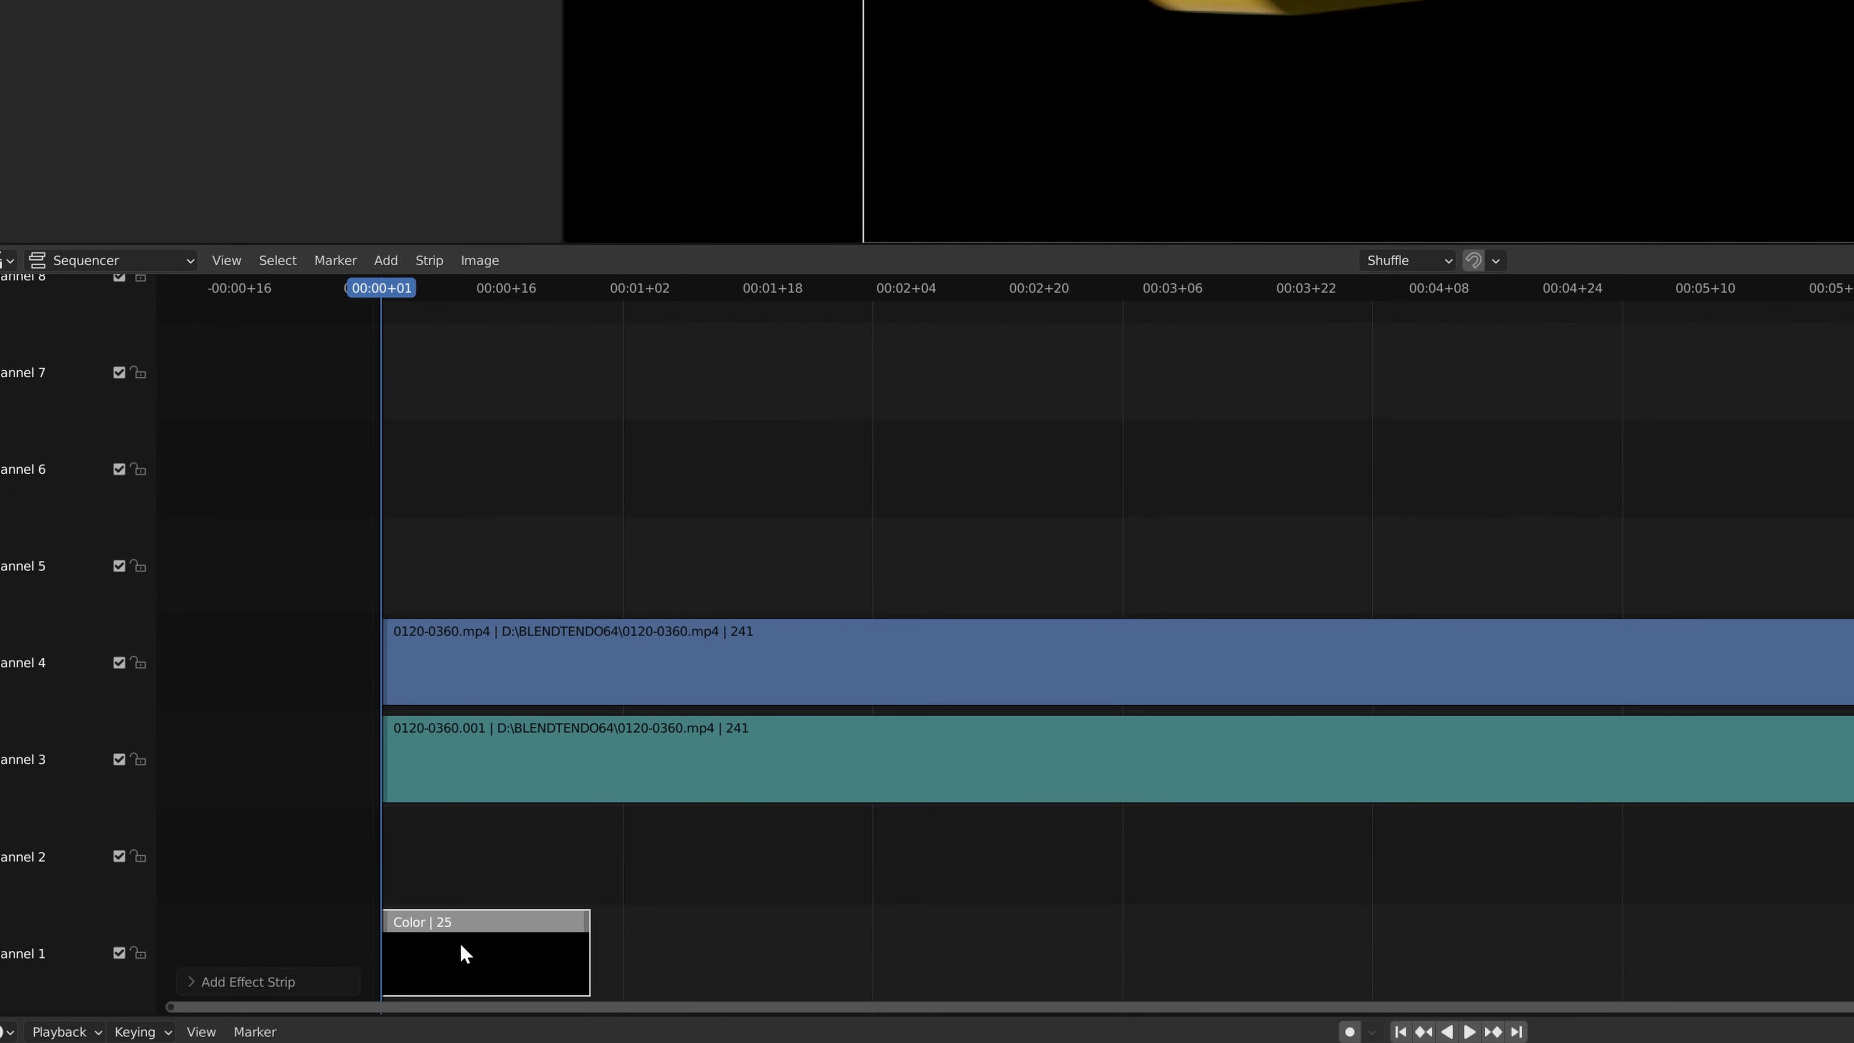